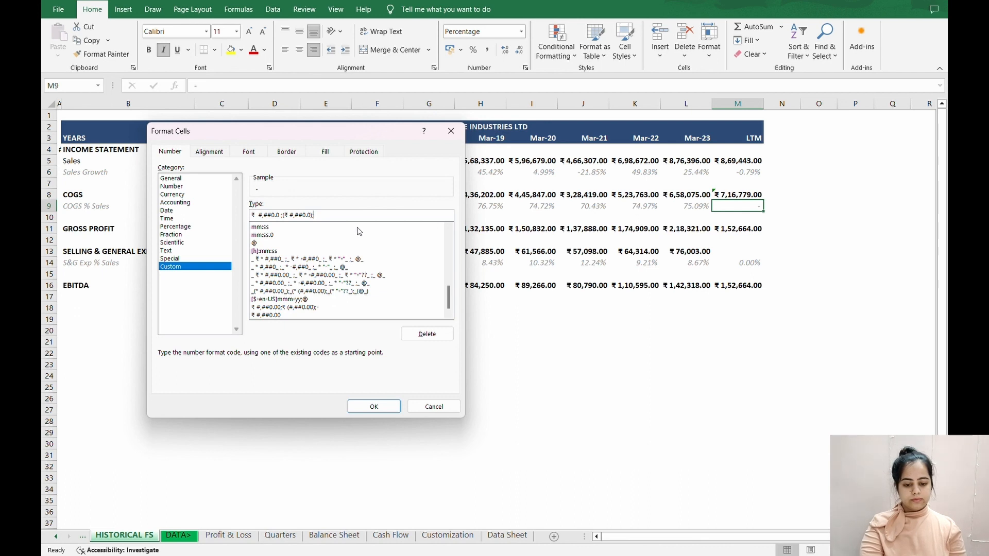
# Complete the custom number format for cell M9 as ₹ #,##0.0 ;(₹ #,##0.0);- and apply it
pyautogui.write('-')
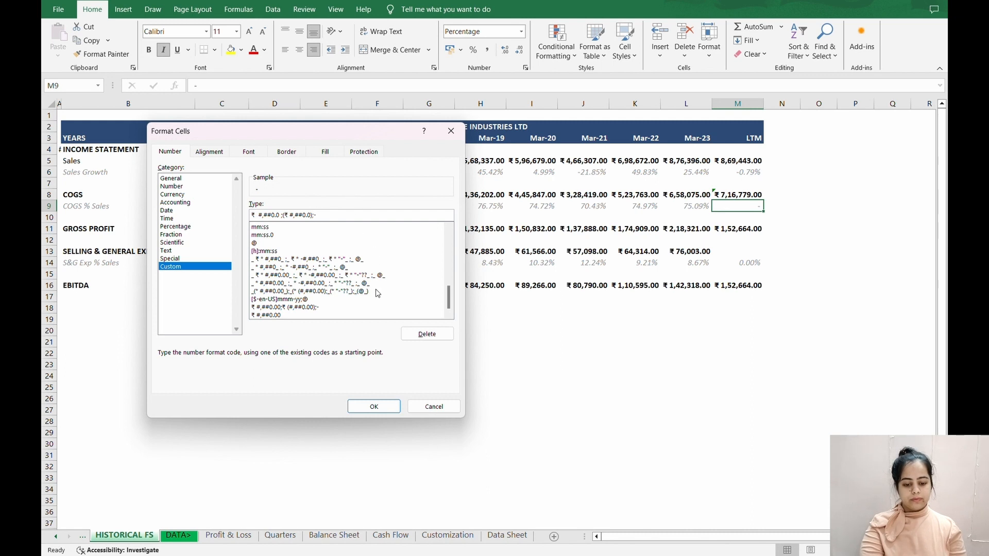
pyautogui.click(380, 409)
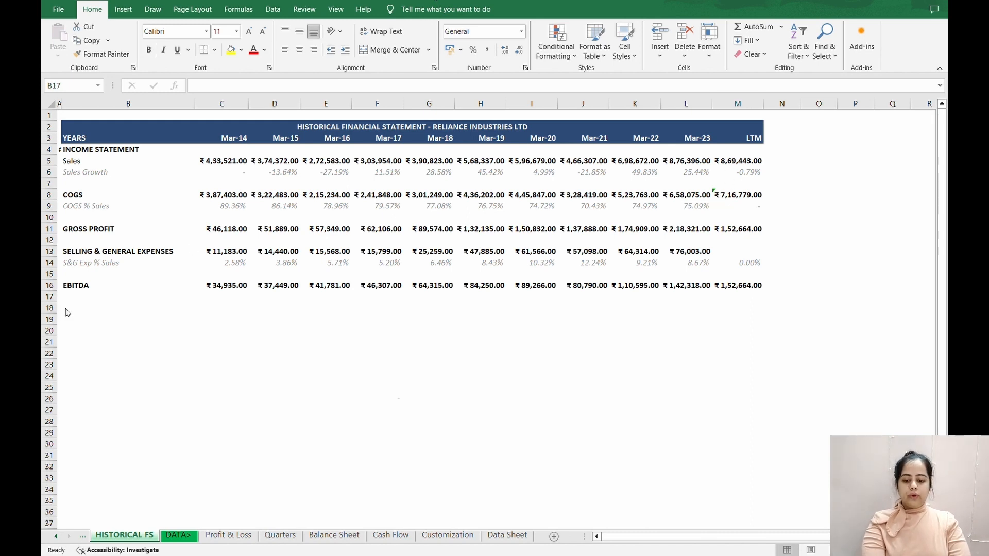
# Enter the row label "EBITDA % Sales" in cell B17, directly below EBITDA
pyautogui.click(80, 295)
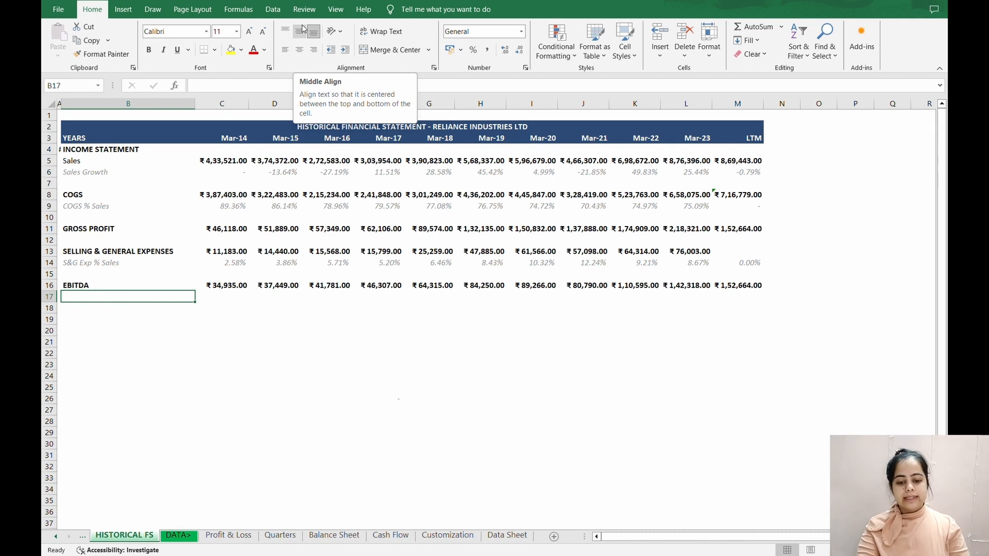
pyautogui.write('EB')
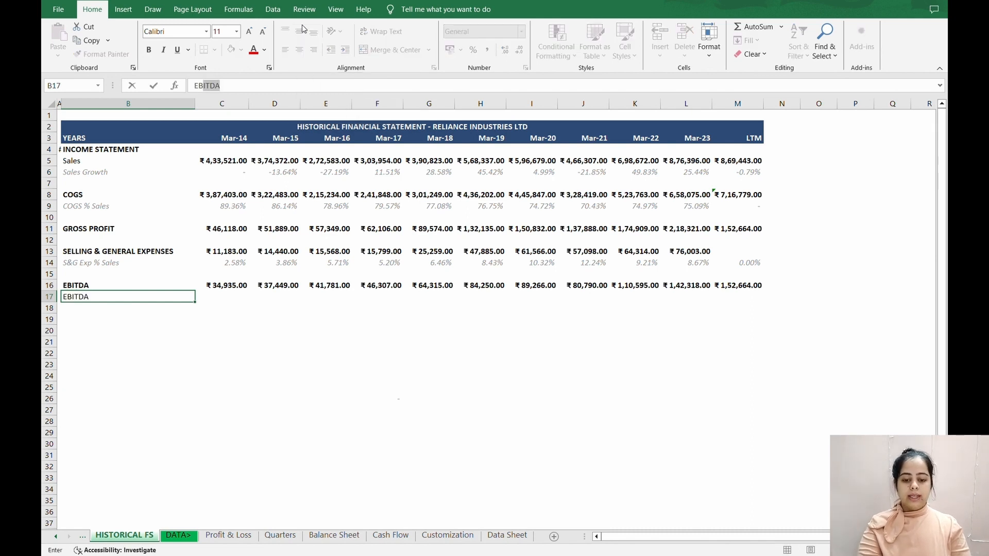
pyautogui.write('ITDA')
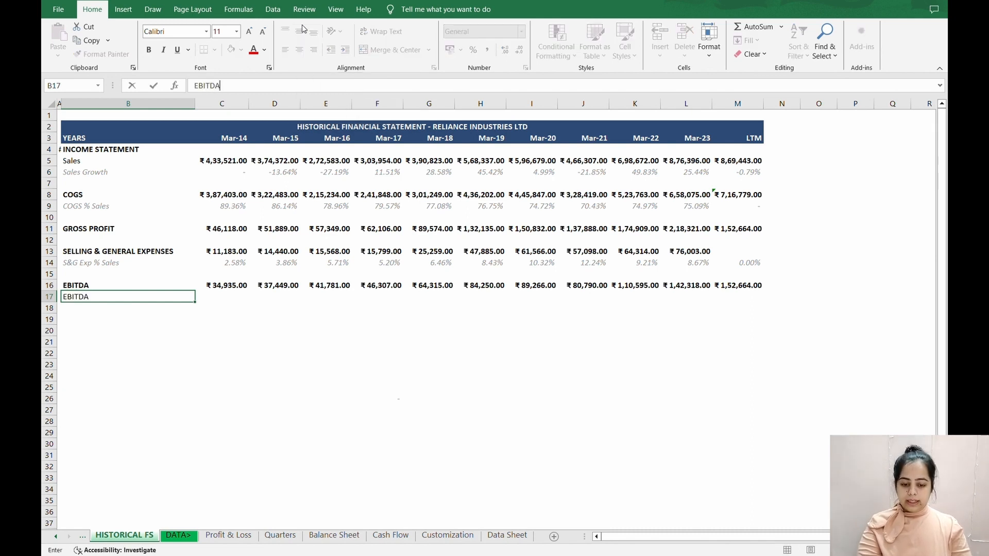
pyautogui.write(' %')
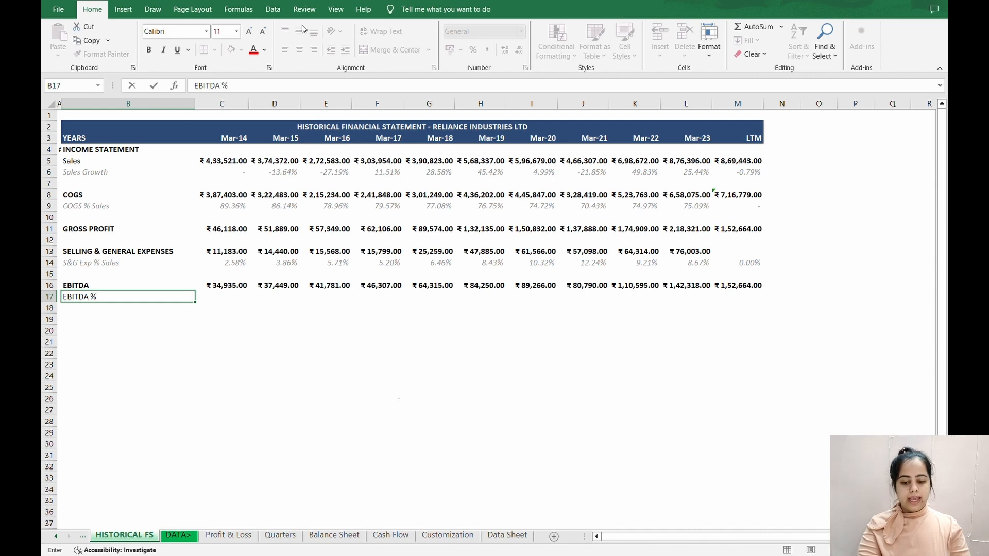
pyautogui.write(' SALES')
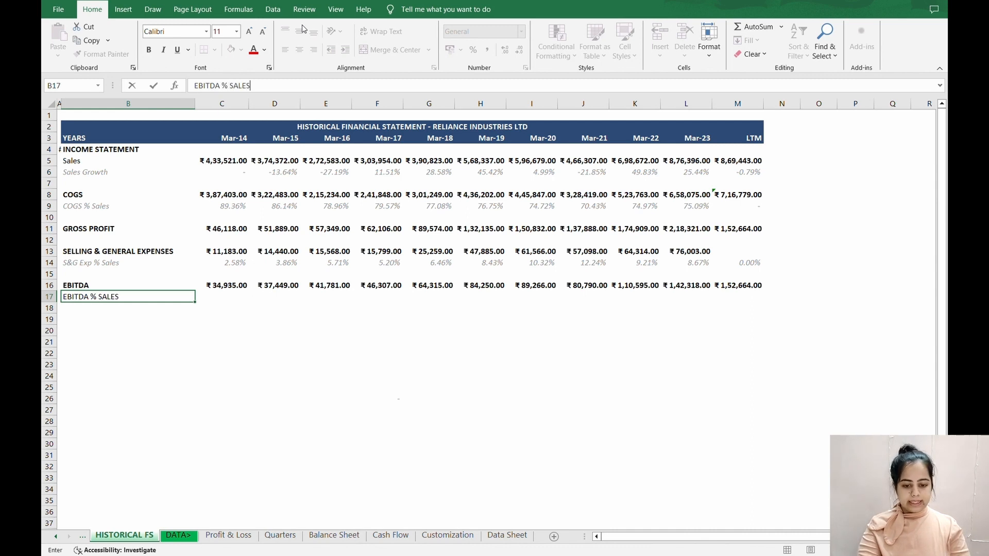
pyautogui.press('BackSpace')
pyautogui.press('BackSpace')
pyautogui.press('BackSpace')
pyautogui.press('BackSpace')
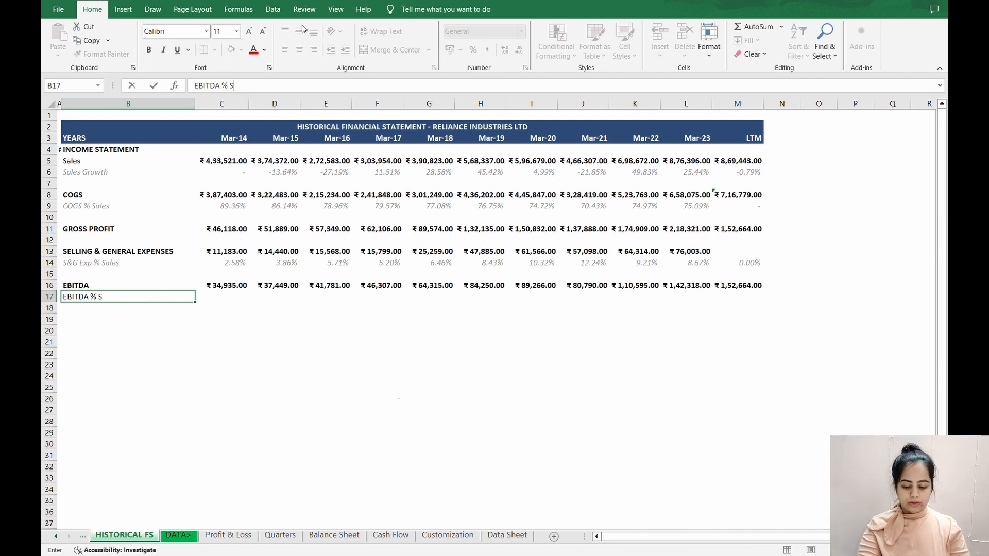
pyautogui.write('ales')
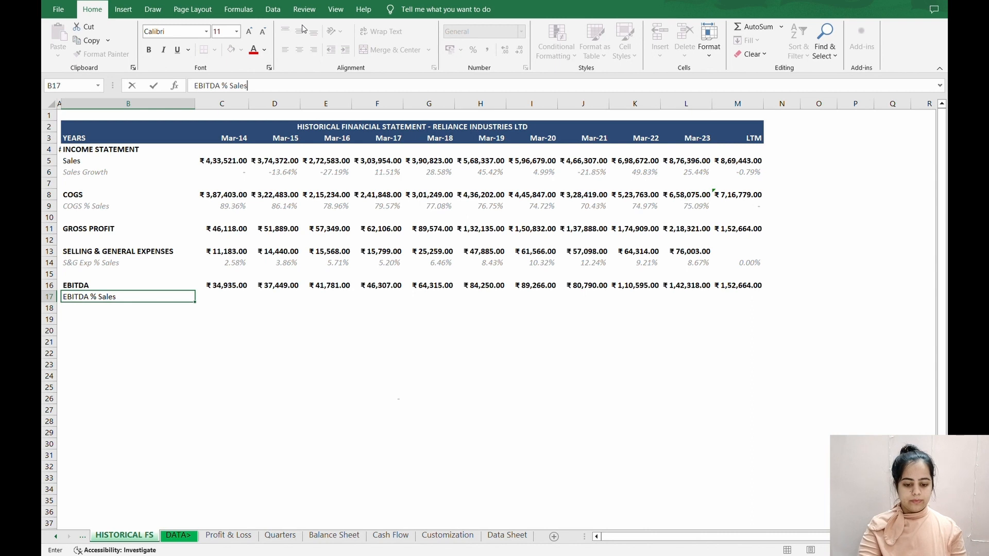
# Copy only the formatting of the "S&G Exp % Sales" label in B14 onto the EBITDA % Sales label in B17
pyautogui.press('Up')
pyautogui.press('Up')
pyautogui.press('Up')
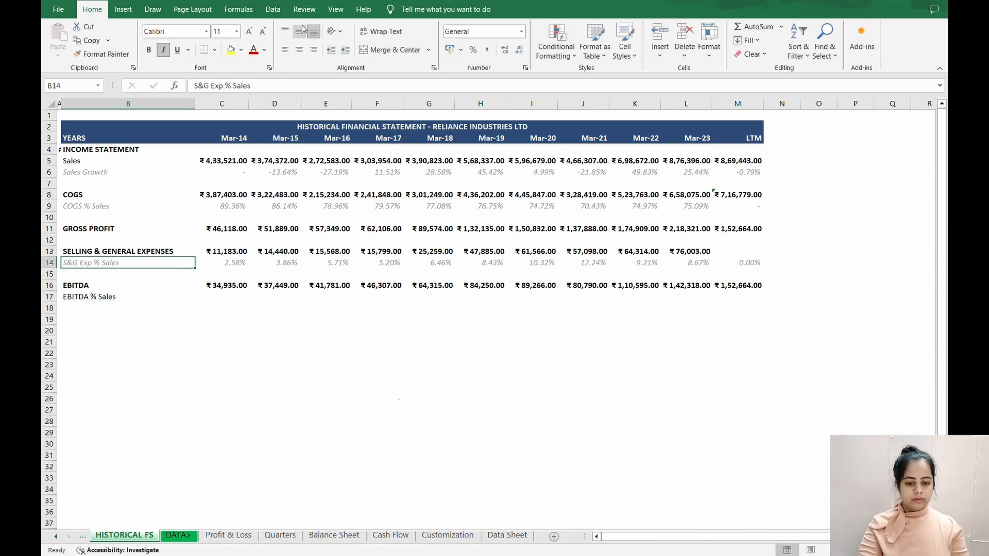
pyautogui.hotkey('ctrl', 'c')
pyautogui.press('Down')
pyautogui.press('Down')
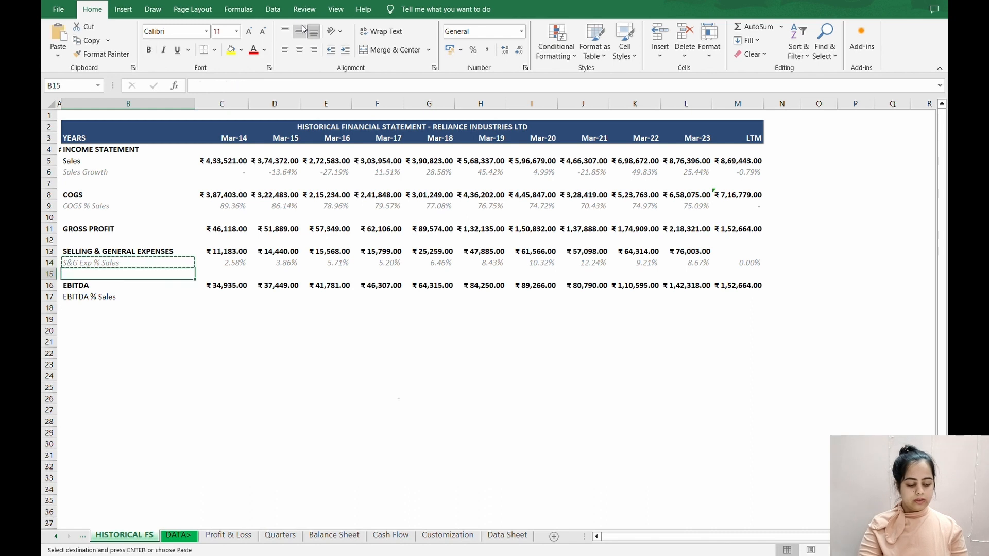
pyautogui.press('Down')
pyautogui.hotkey('ctrl', 'alt', 'v')
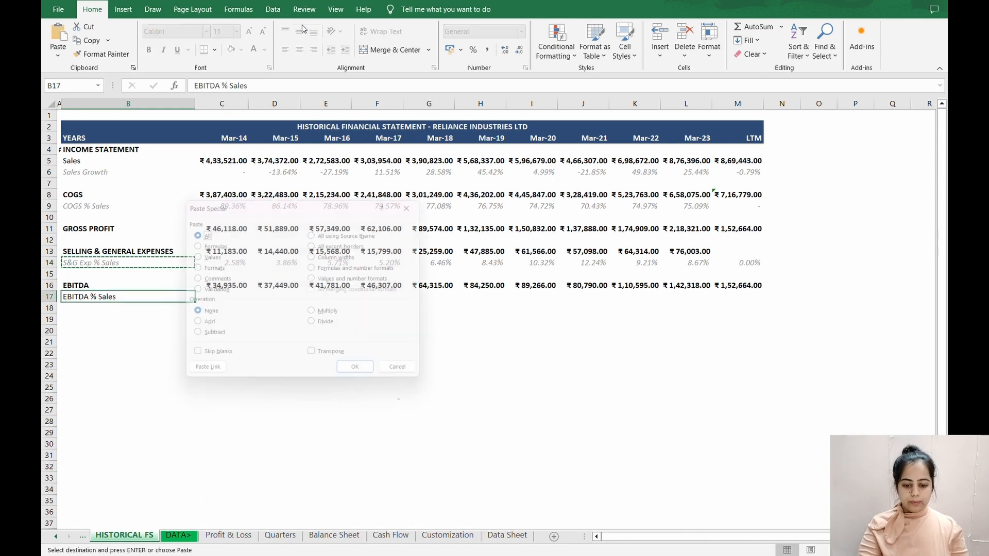
pyautogui.press('Down')
pyautogui.press('Down')
pyautogui.press('Down')
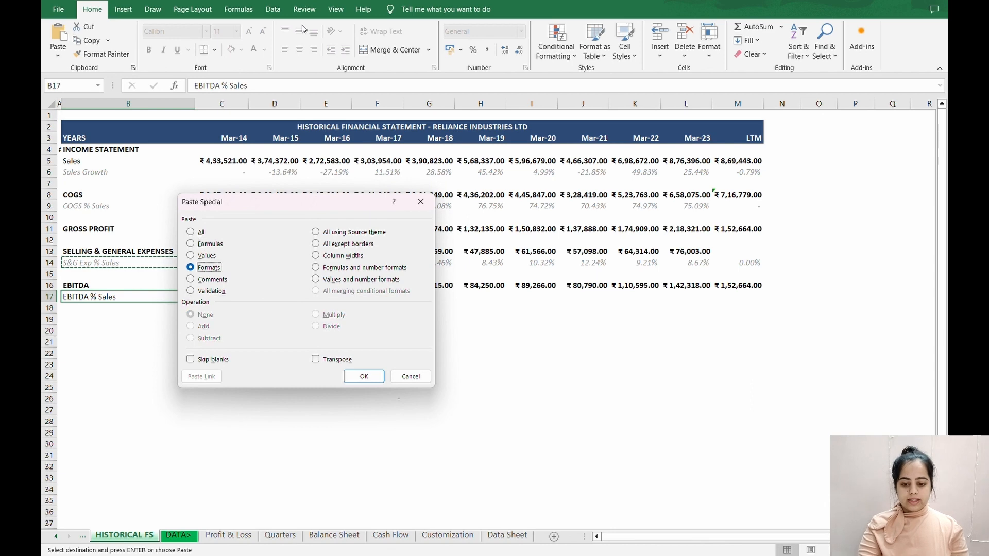
pyautogui.press('Return')
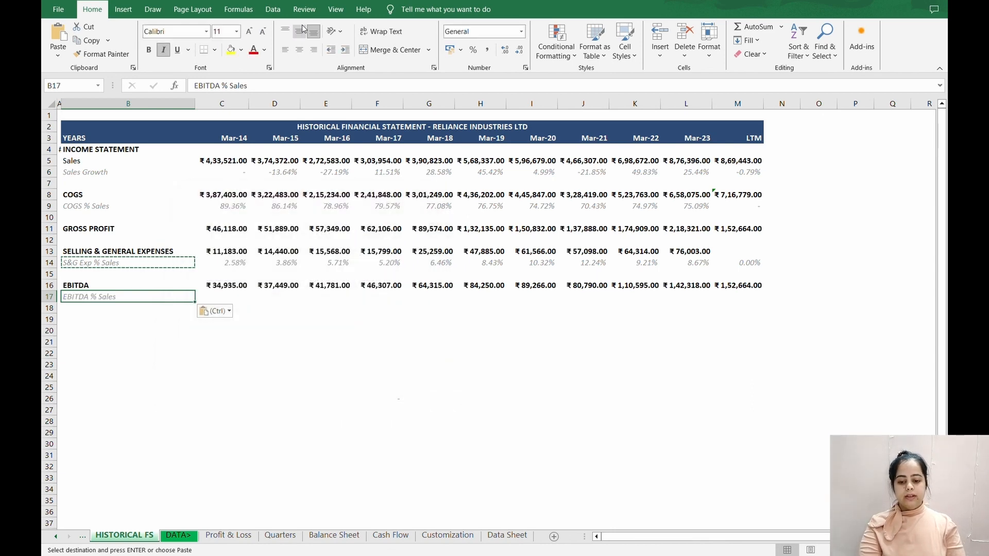
pyautogui.press('Return')
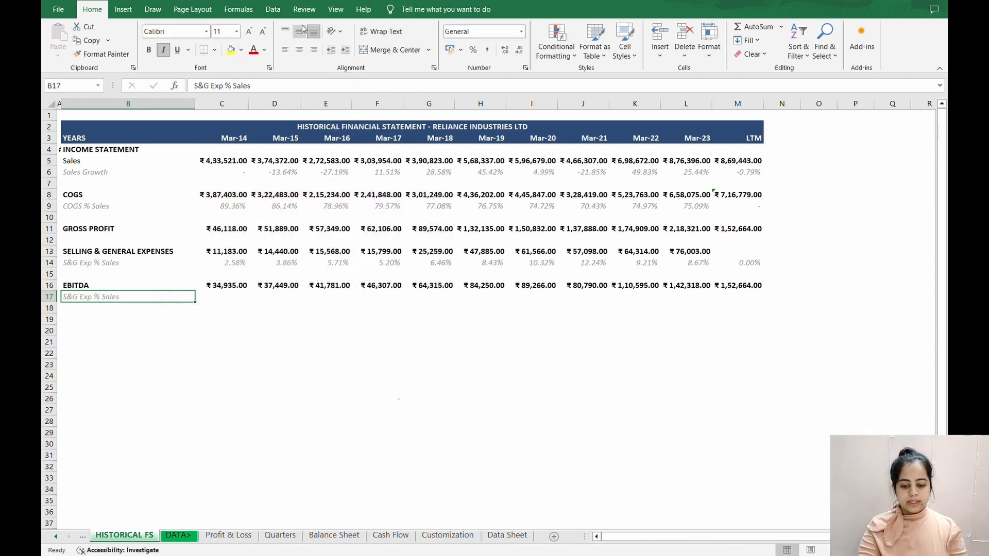
pyautogui.hotkey('ctrl', 'z')
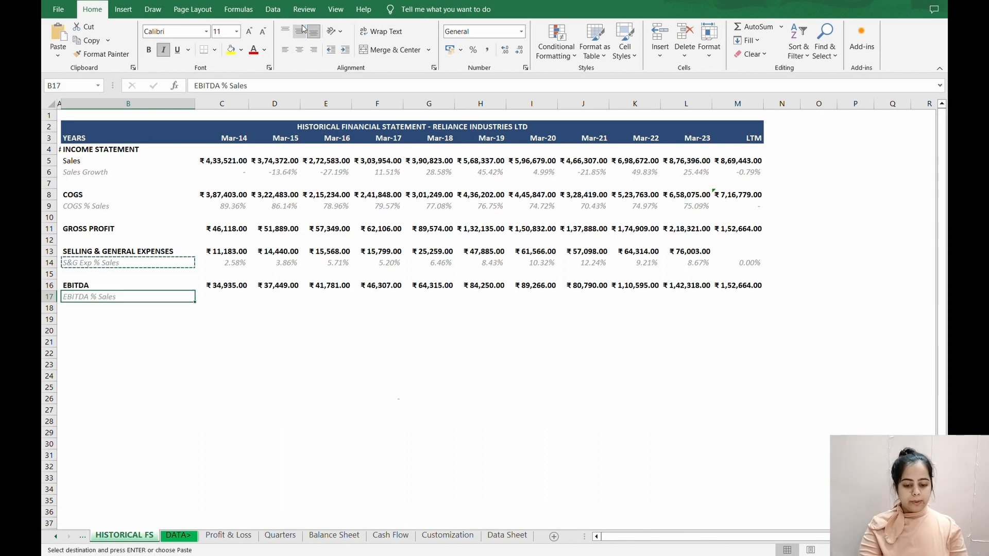
# Apply only the formatting of the EBITDA % Sales label in B17 to the cells C17:M17, without pasting its text
pyautogui.press('Right')
pyautogui.press('Left')
pyautogui.hotkey('ctrl', 'c')
pyautogui.press('Right')
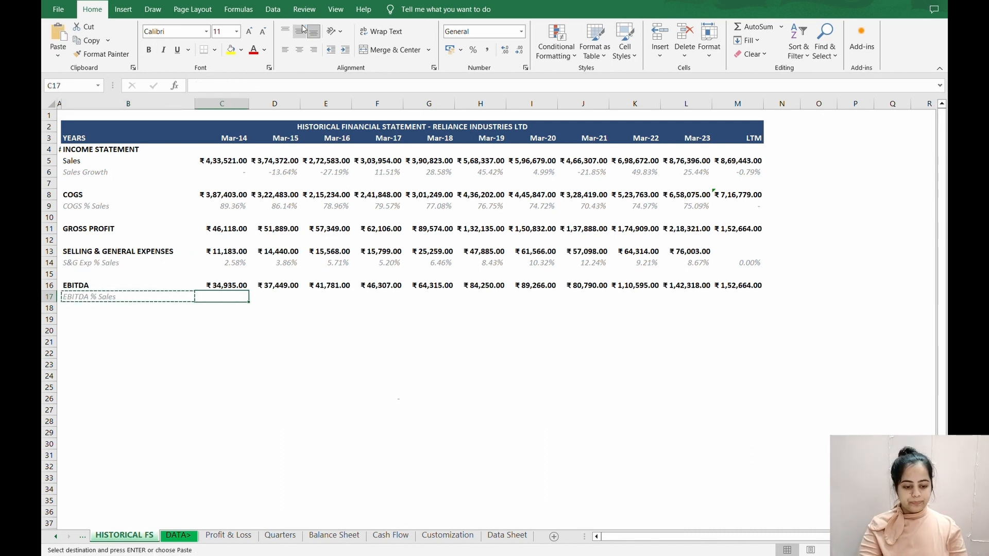
pyautogui.hotkey('shift', 'Right')
pyautogui.hotkey('shift', 'Right')
pyautogui.hotkey('shift', 'Right')
pyautogui.hotkey('shift', 'Right')
pyautogui.hotkey('shift', 'Right')
pyautogui.hotkey('shift', 'Right')
pyautogui.hotkey('shift', 'Right')
pyautogui.hotkey('shift', 'Right')
pyautogui.hotkey('shift', 'Right')
pyautogui.hotkey('shift', 'Right')
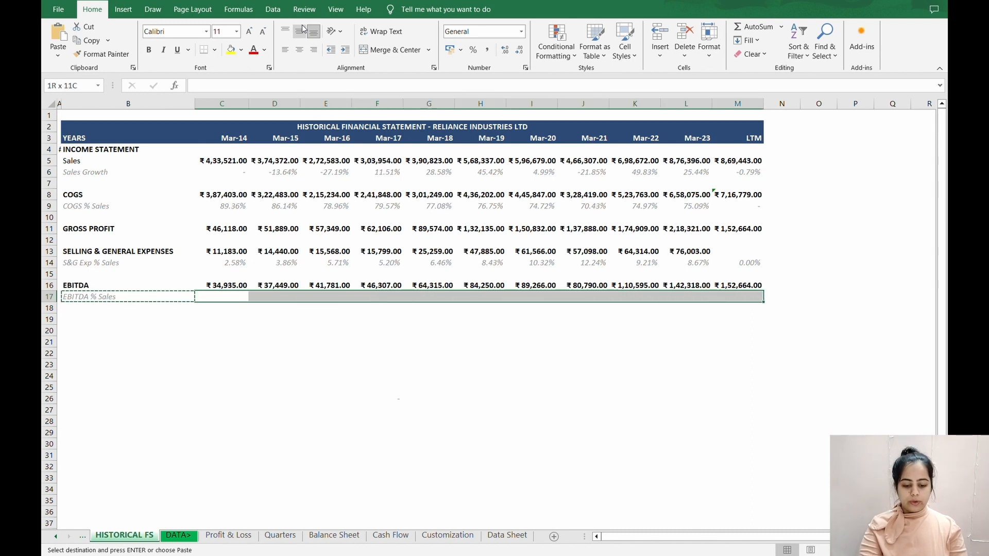
pyautogui.hotkey('ctrl', 'alt', 'v')
pyautogui.press('Down')
pyautogui.press('Down')
pyautogui.press('Down')
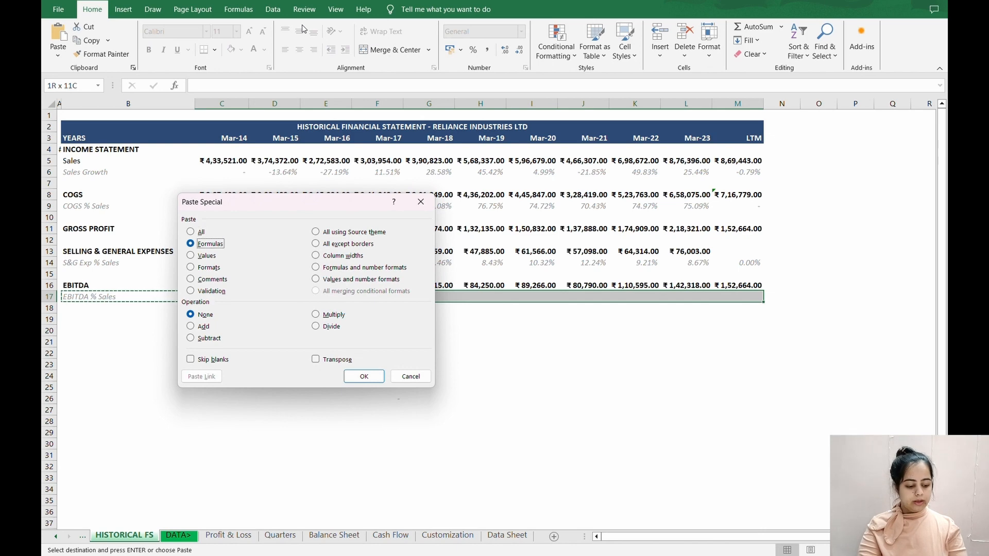
pyautogui.press('Return')
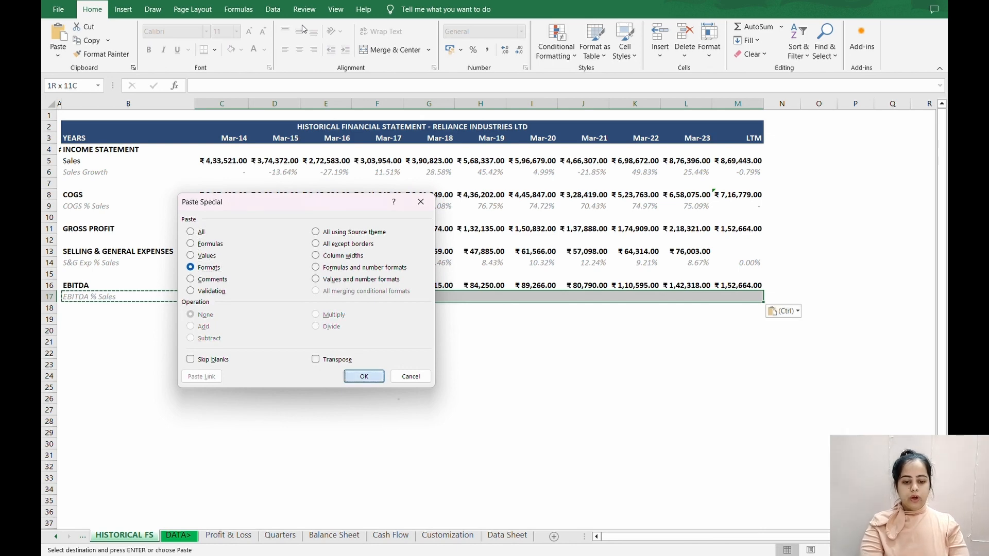
pyautogui.press('Return')
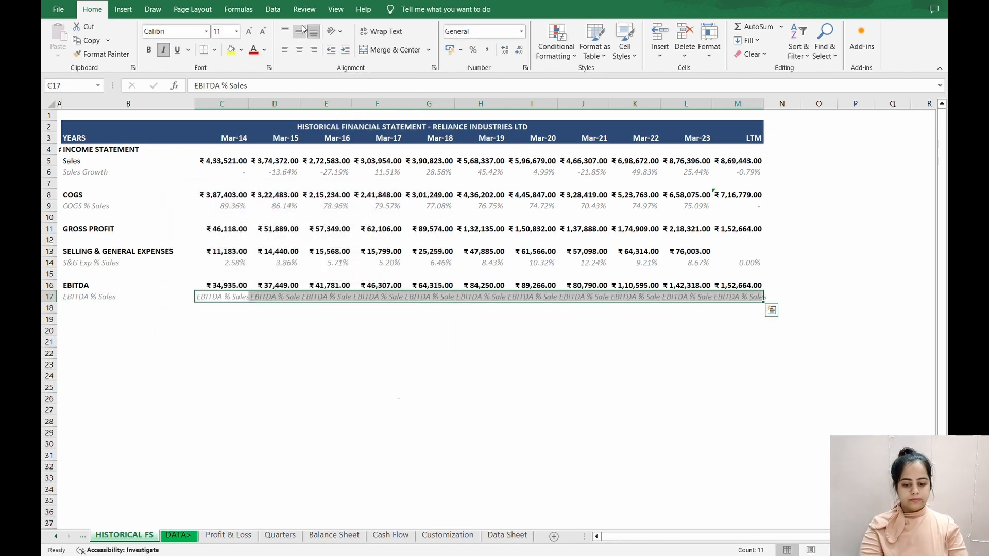
pyautogui.hotkey('ctrl', 'z')
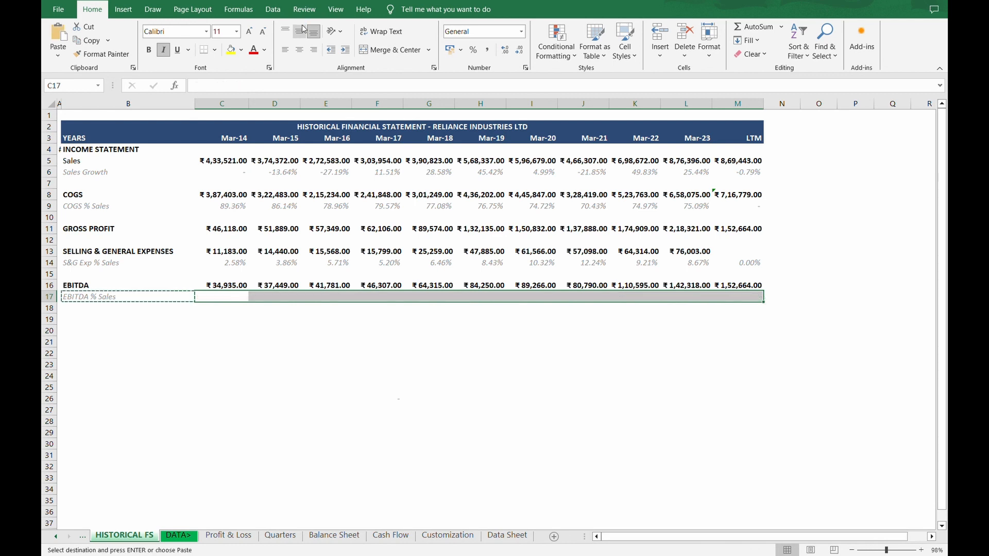
pyautogui.press('Escape')
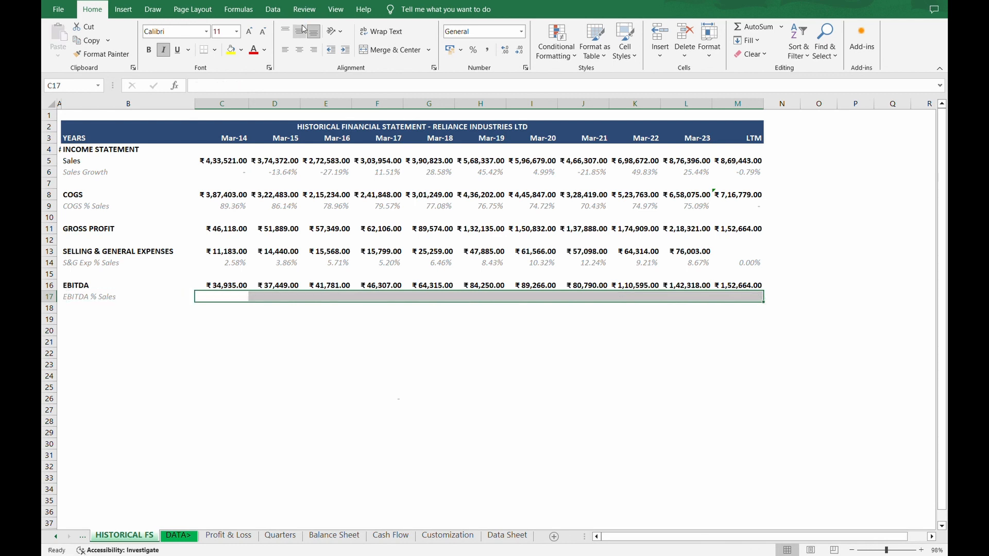
# Calculate the Mar-14 EBITDA as a share of sales in cell C17 with the formula =C16/C5
pyautogui.press('Left')
pyautogui.press('Right')
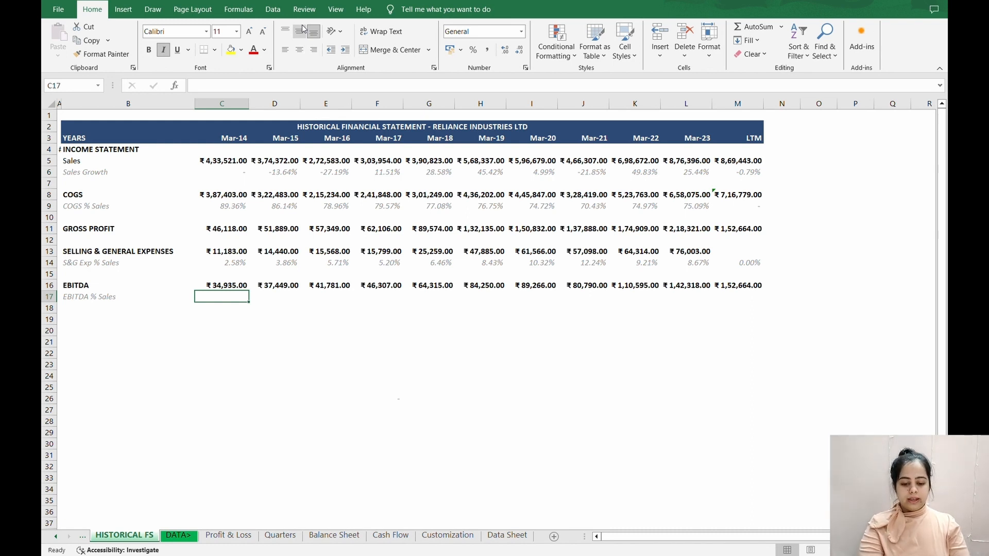
pyautogui.write('=')
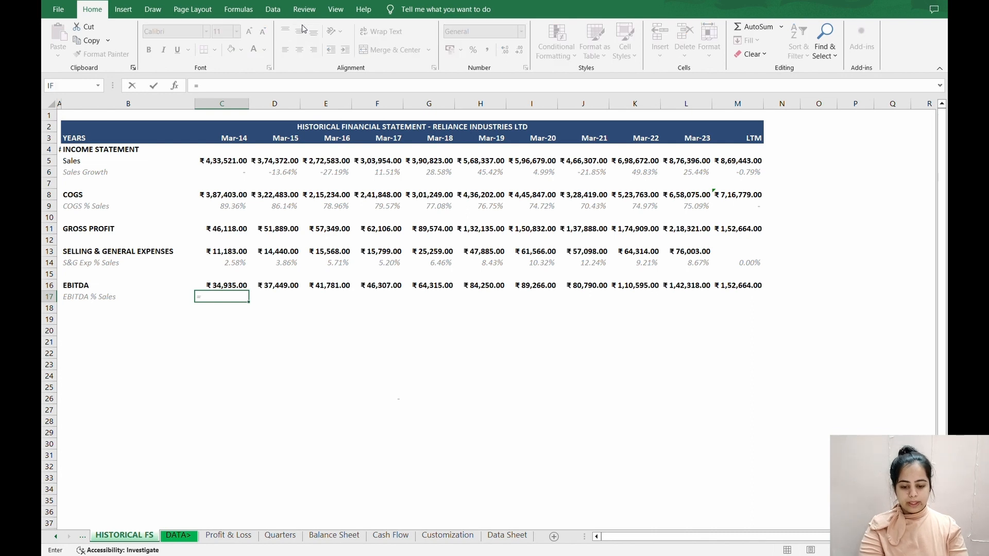
pyautogui.press('Up')
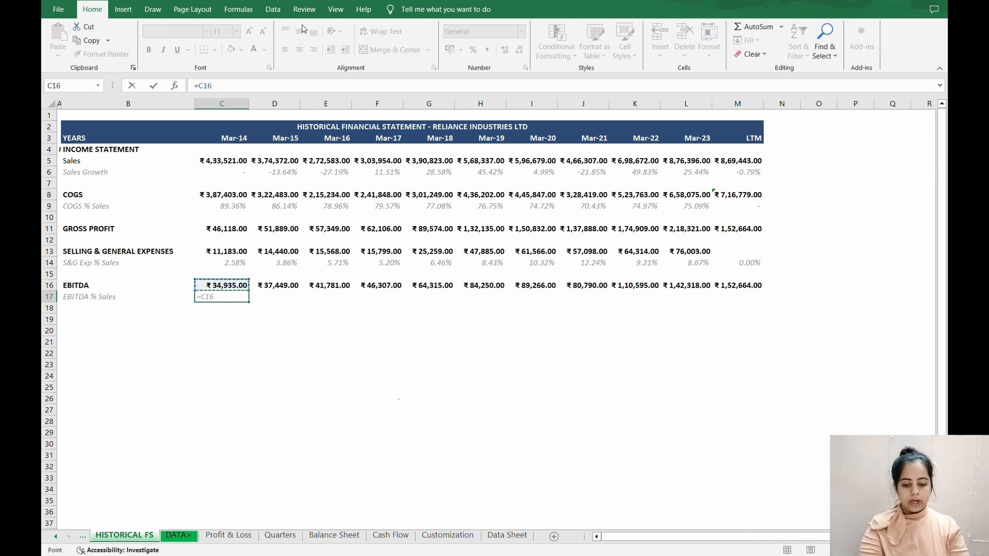
pyautogui.write('/')
pyautogui.press('Down')
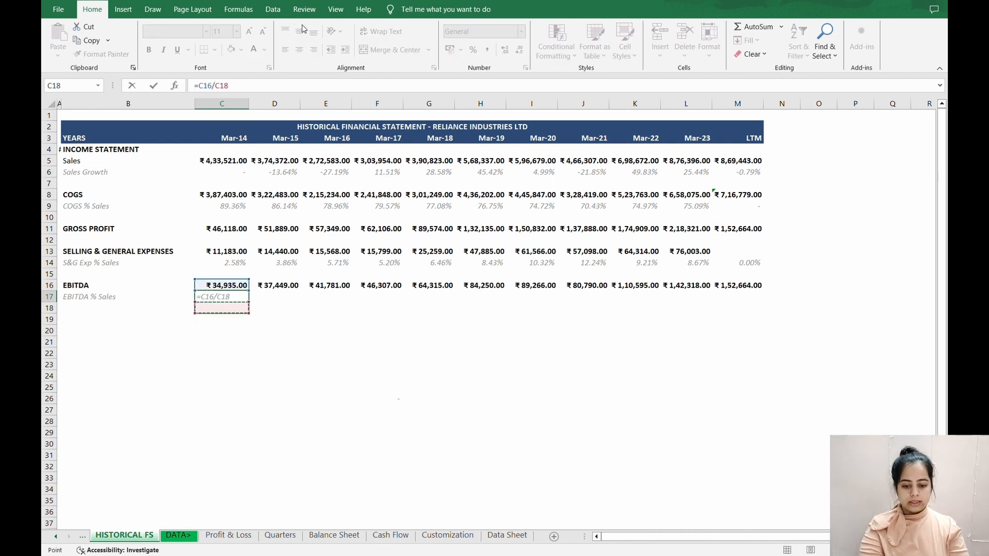
pyautogui.press('Up')
pyautogui.press('Up')
pyautogui.press('Up')
pyautogui.press('Up')
pyautogui.press('Up')
pyautogui.press('Up')
pyautogui.press('Up')
pyautogui.press('Up')
pyautogui.press('Up')
pyautogui.press('Up')
pyautogui.press('Up')
pyautogui.press('Up')
pyautogui.press('Up')
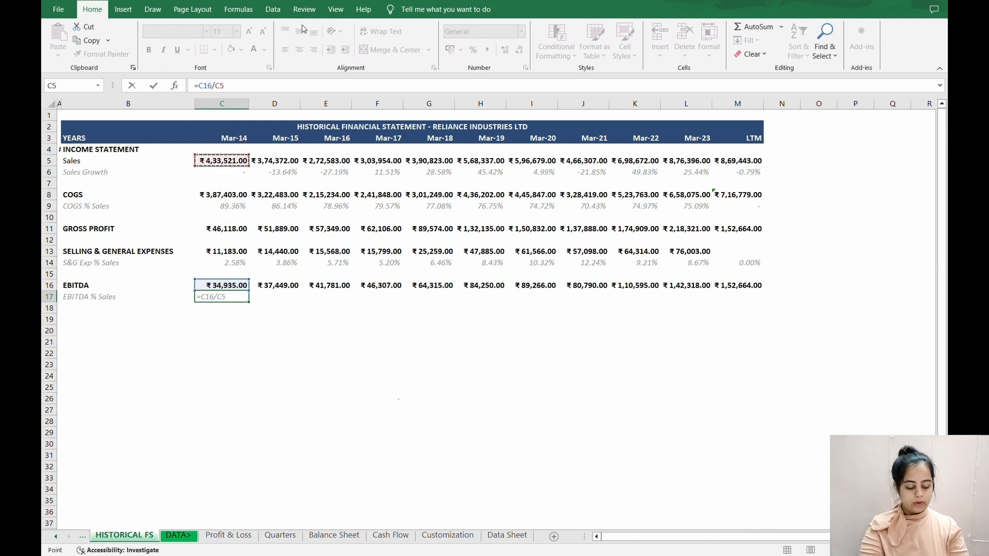
pyautogui.press('Return')
pyautogui.press('Up')
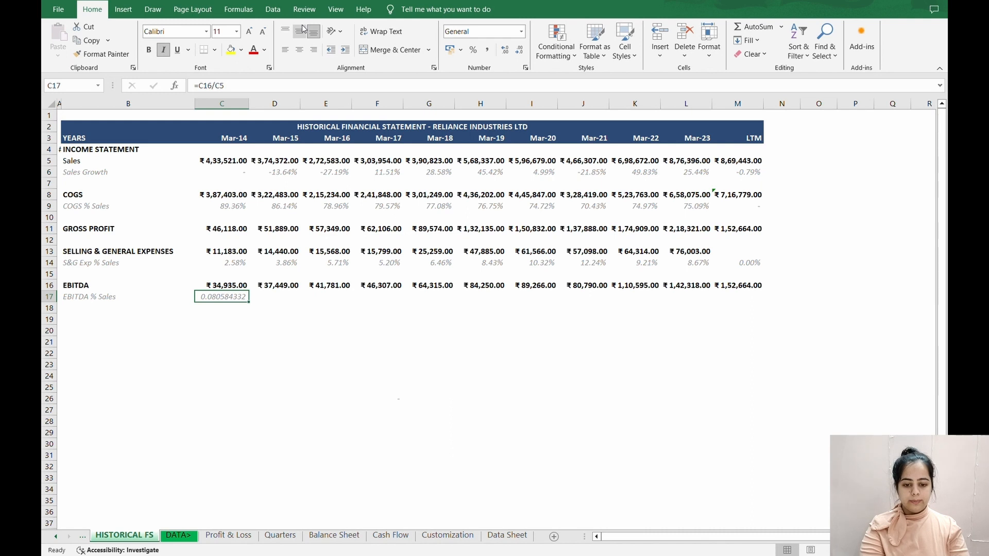
# Copy only the percentage formatting of the Mar-14 S&G Exp % Sales cell C14 onto C17
pyautogui.press('Up')
pyautogui.press('Up')
pyautogui.press('Up')
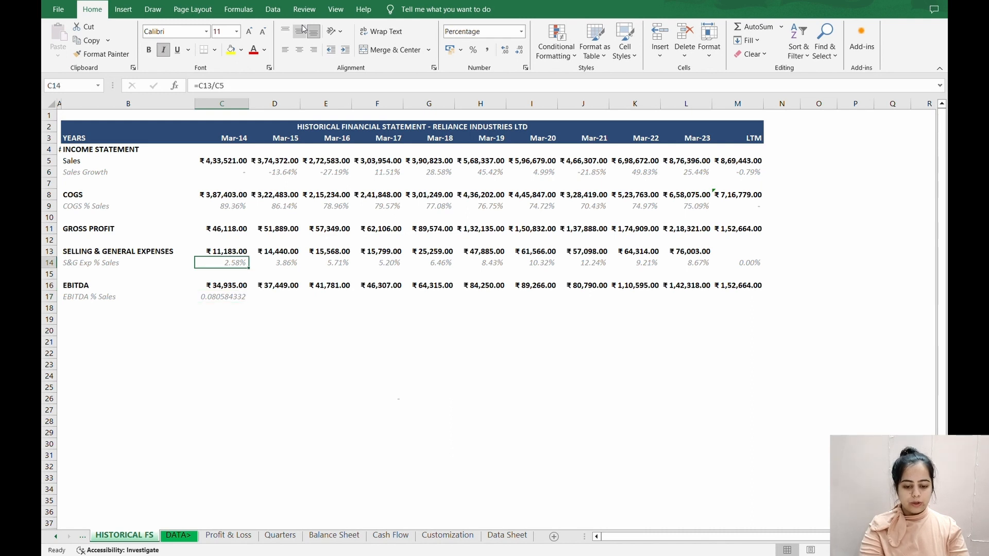
pyautogui.hotkey('ctrl', 'c')
pyautogui.press('Down')
pyautogui.press('Down')
pyautogui.press('Down')
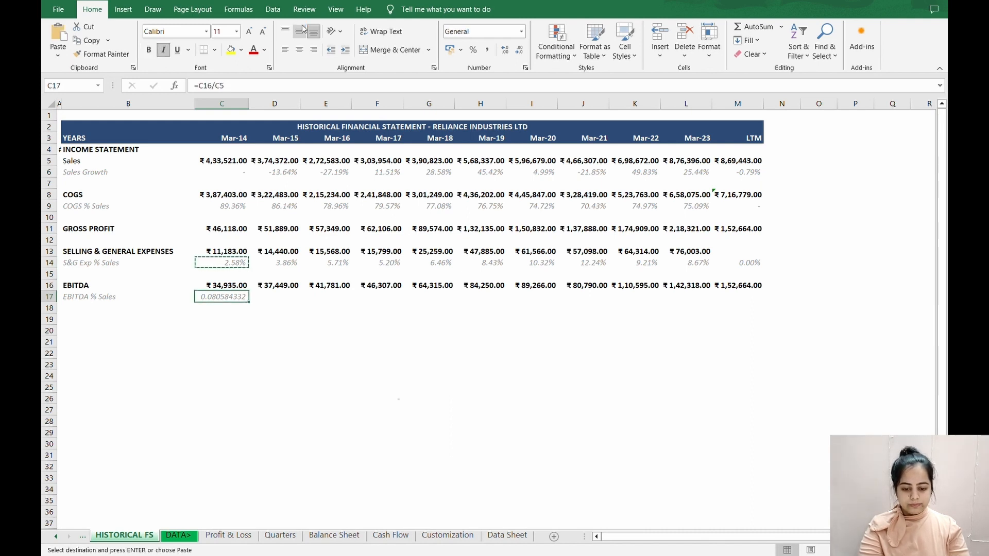
pyautogui.hotkey('ctrl', 'alt', 'v')
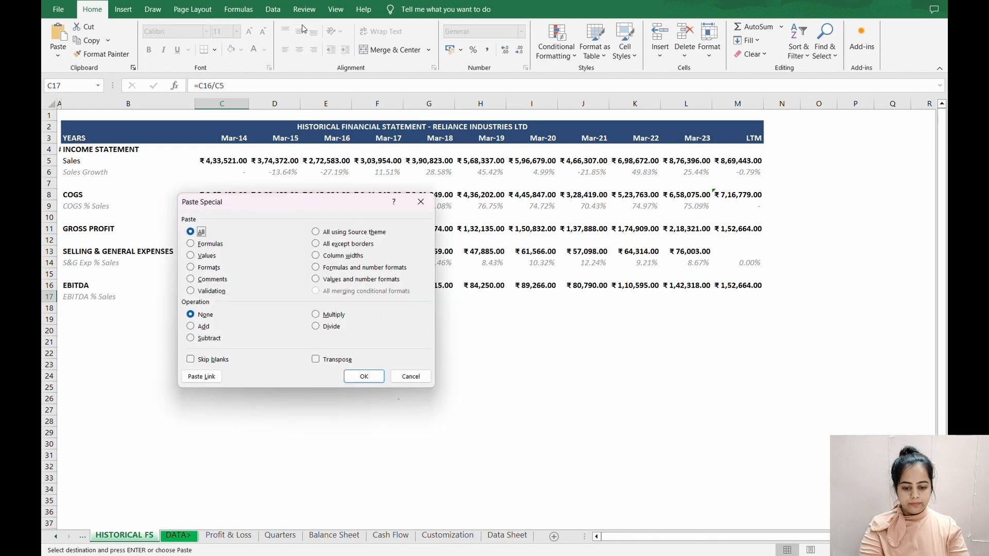
pyautogui.press('f')
pyautogui.press('Down')
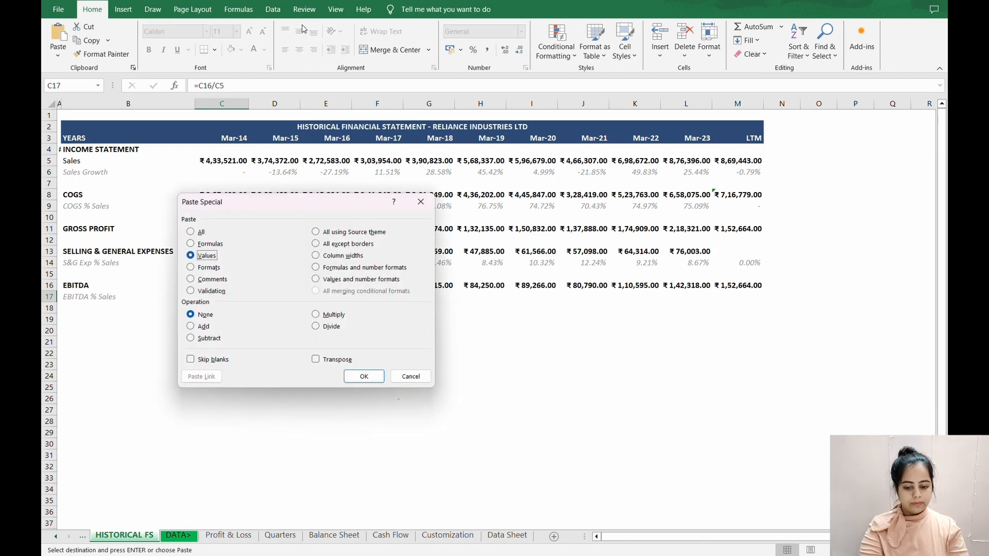
pyautogui.press('Down')
pyautogui.press('Return')
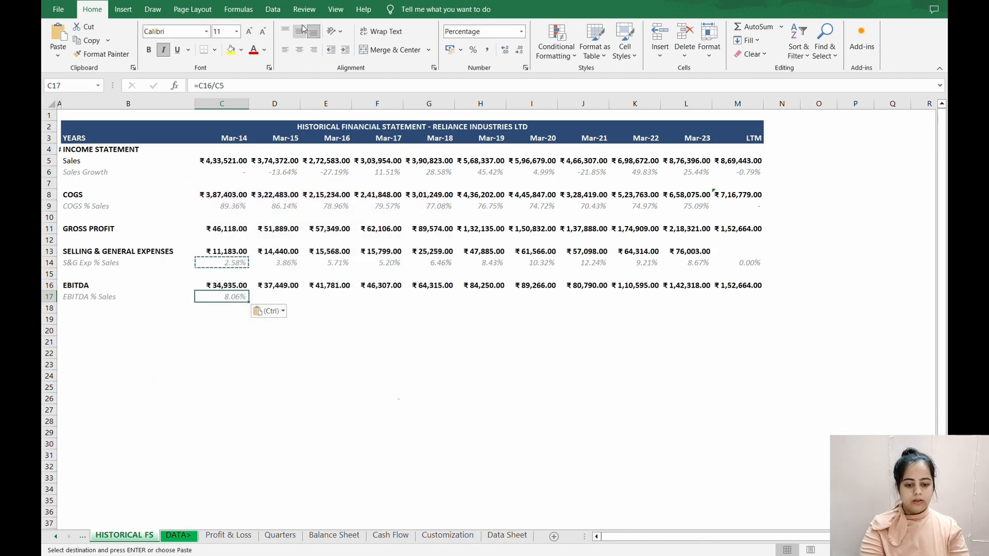
pyautogui.press('Escape')
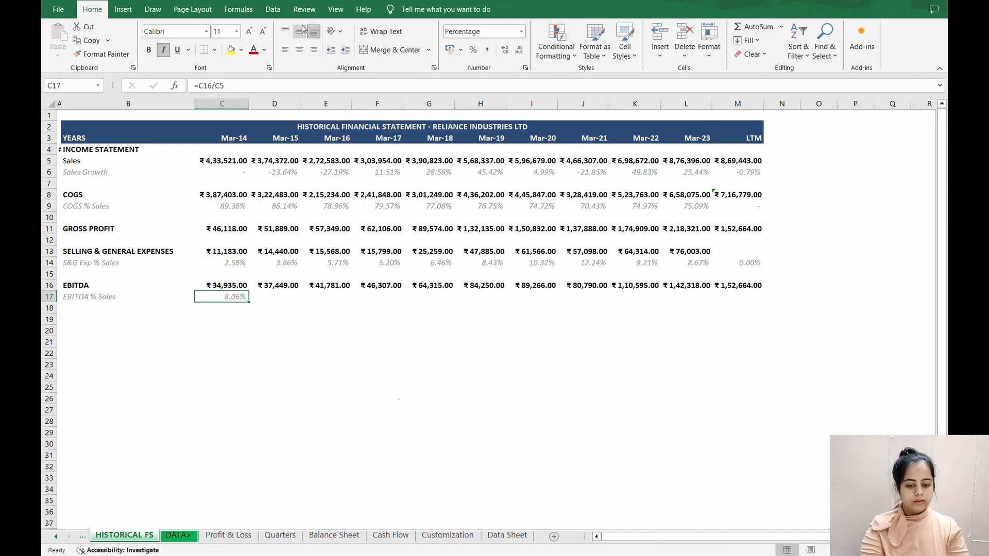
# Copy the Mar-14 EBITDA % Sales formula and its percentage formatting from C17 across D17:M17
pyautogui.hotkey('ctrl', 'c')
pyautogui.press('Right')
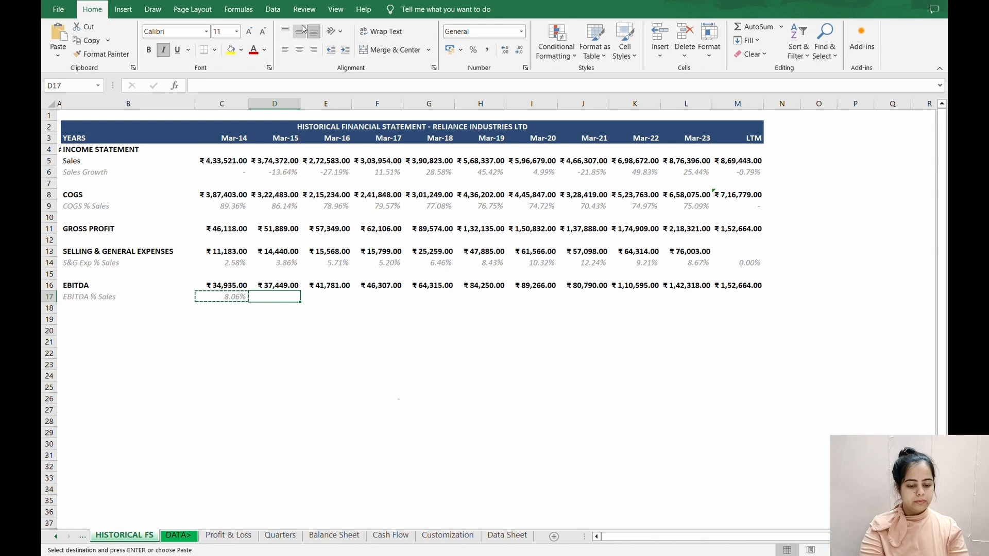
pyautogui.hotkey('shift', 'Right')
pyautogui.hotkey('shift', 'Right')
pyautogui.hotkey('shift', 'Right')
pyautogui.hotkey('shift', 'Right')
pyautogui.hotkey('shift', 'Right')
pyautogui.hotkey('shift', 'Right')
pyautogui.hotkey('shift', 'Right')
pyautogui.press('Right')
pyautogui.press('Right')
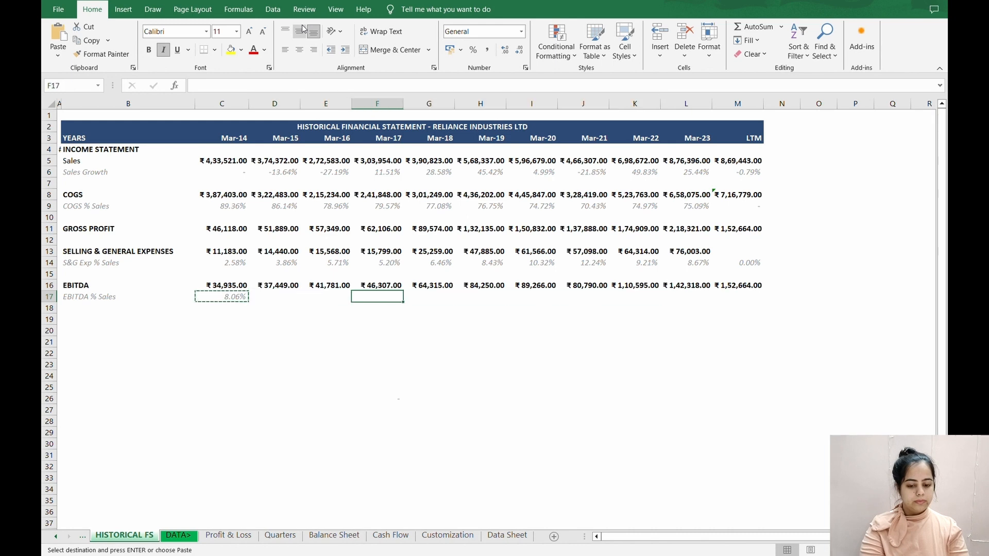
pyautogui.press('Left')
pyautogui.press('Left')
pyautogui.hotkey('shift', 'Right')
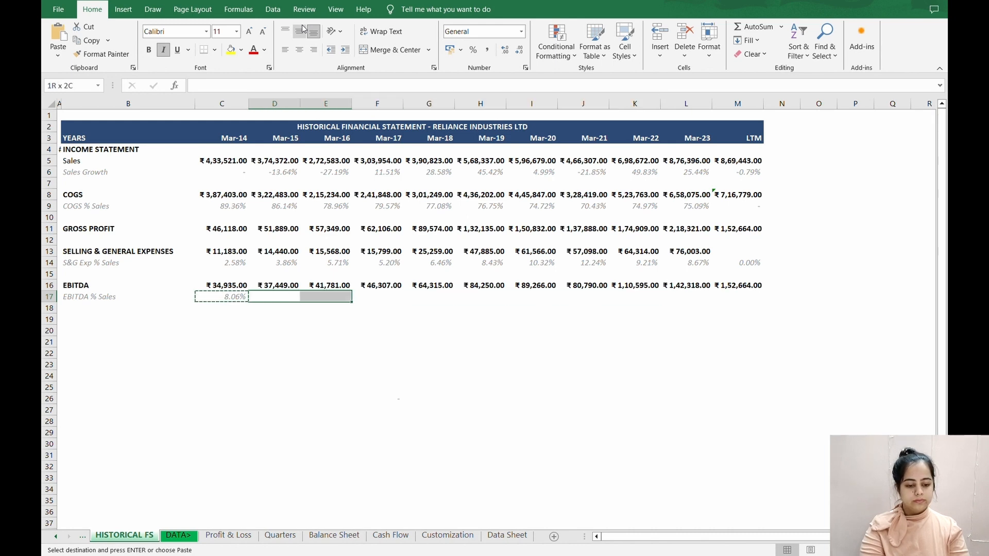
pyautogui.hotkey('shift', 'Right')
pyautogui.hotkey('shift', 'Right')
pyautogui.hotkey('shift', 'Right')
pyautogui.hotkey('shift', 'Right')
pyautogui.hotkey('shift', 'Right')
pyautogui.hotkey('shift', 'Right')
pyautogui.hotkey('shift', 'Right')
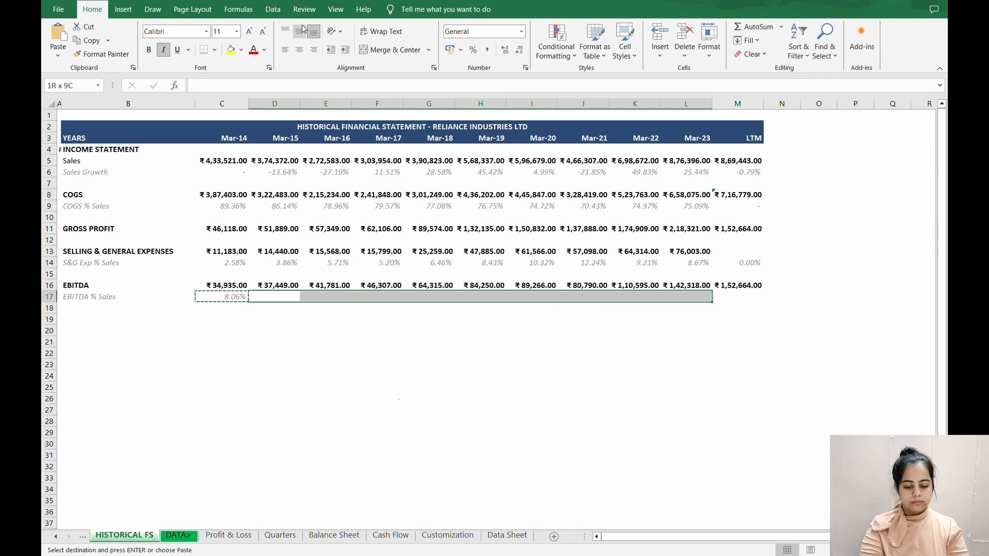
pyautogui.hotkey('shift', 'Right')
pyautogui.hotkey('ctrl', 'alt', 'v')
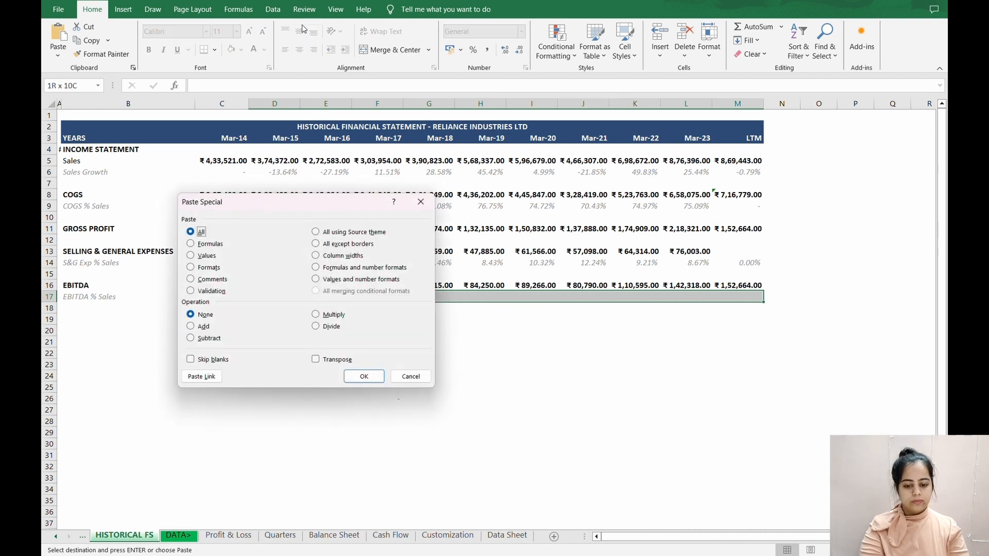
pyautogui.press('Down')
pyautogui.press('Down')
pyautogui.press('Down')
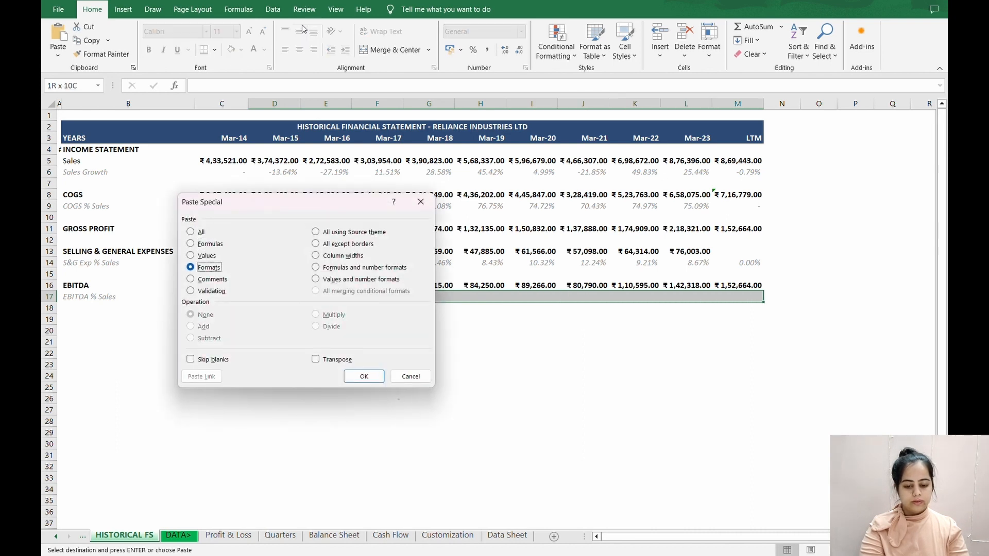
pyautogui.press('Return')
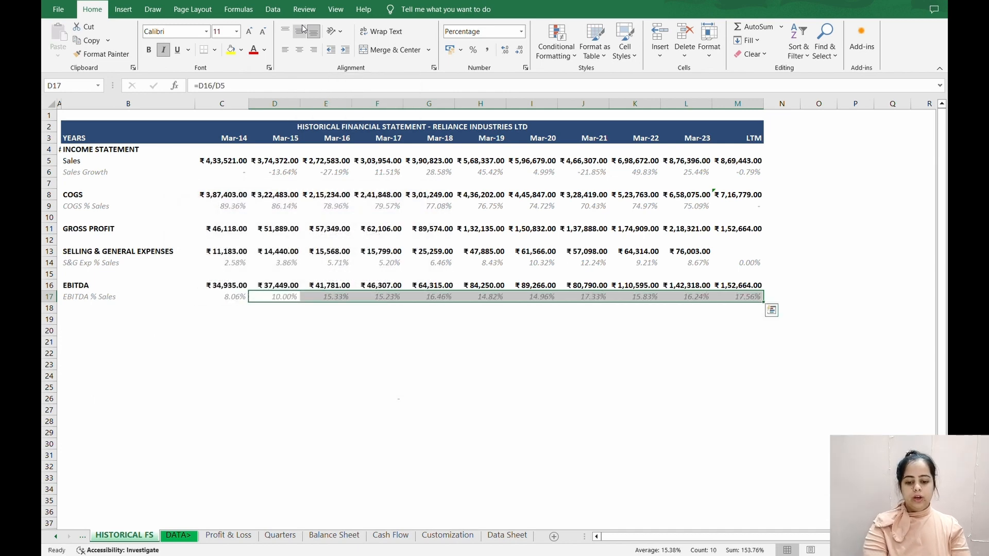
# Replace the EBITDA % Sales label in B17 with "EBIDTA Mrgins"
pyautogui.press('Left')
pyautogui.press('Left')
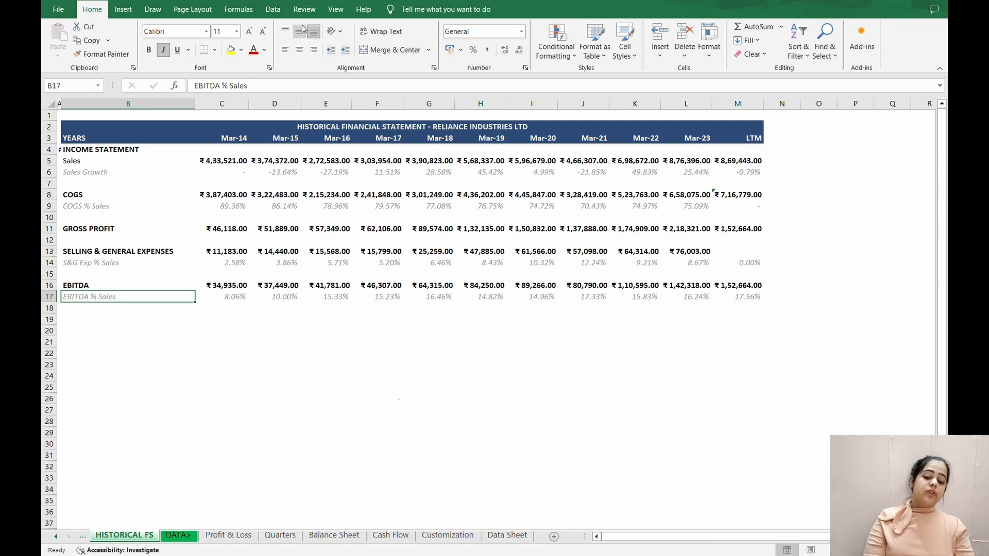
pyautogui.write('E')
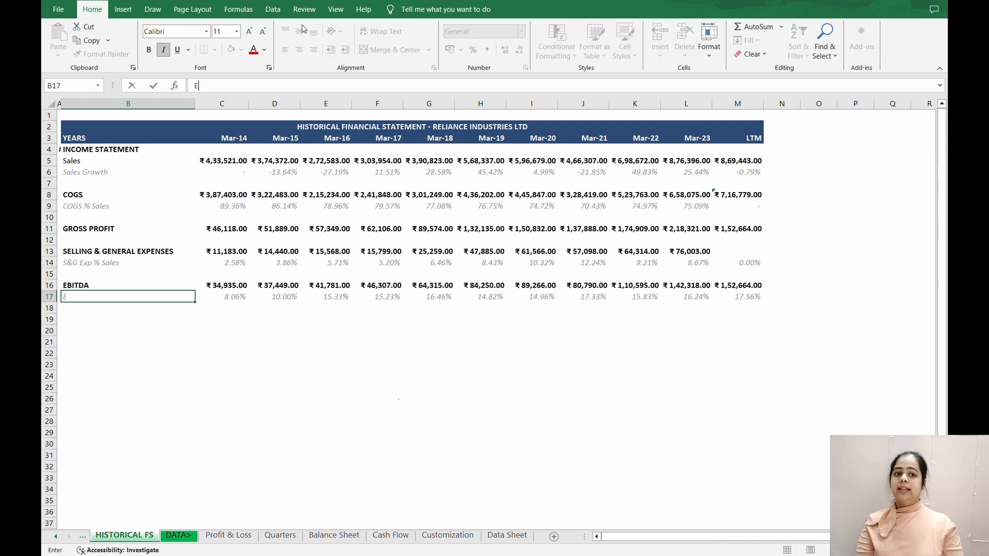
pyautogui.write('bitda')
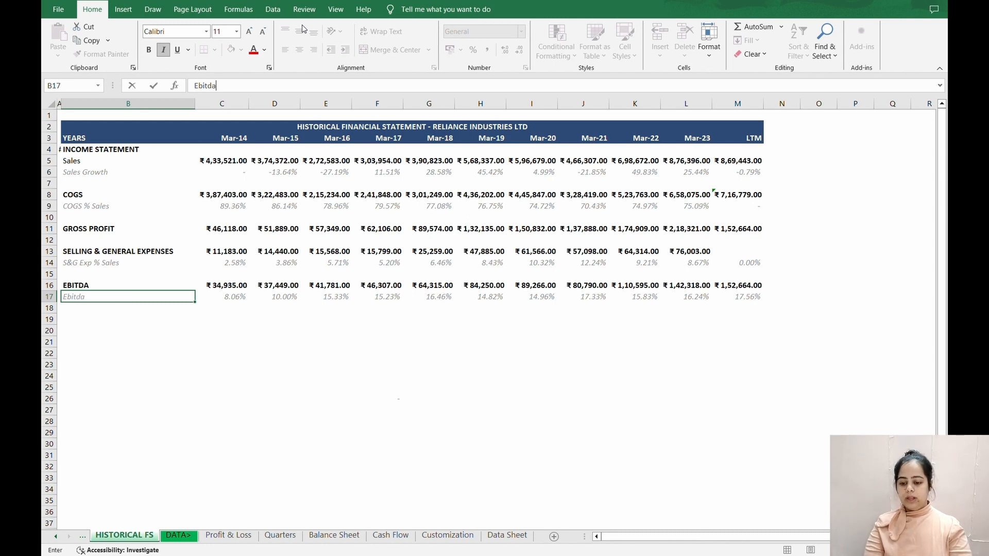
pyautogui.press('BackSpace')
pyautogui.press('BackSpace')
pyautogui.press('BackSpace')
pyautogui.press('BackSpace')
pyautogui.press('BackSpace')
pyautogui.press('BackSpace')
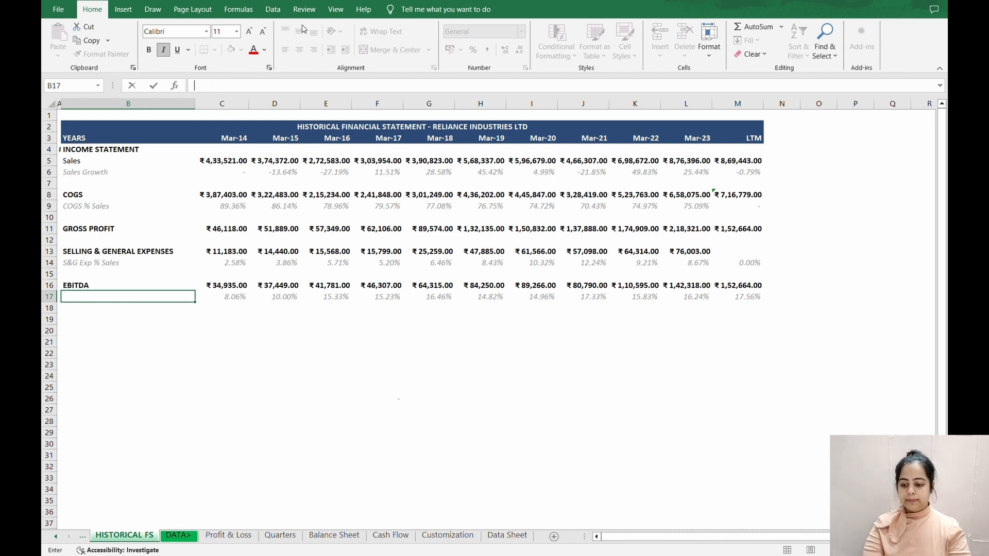
pyautogui.write('EBI')
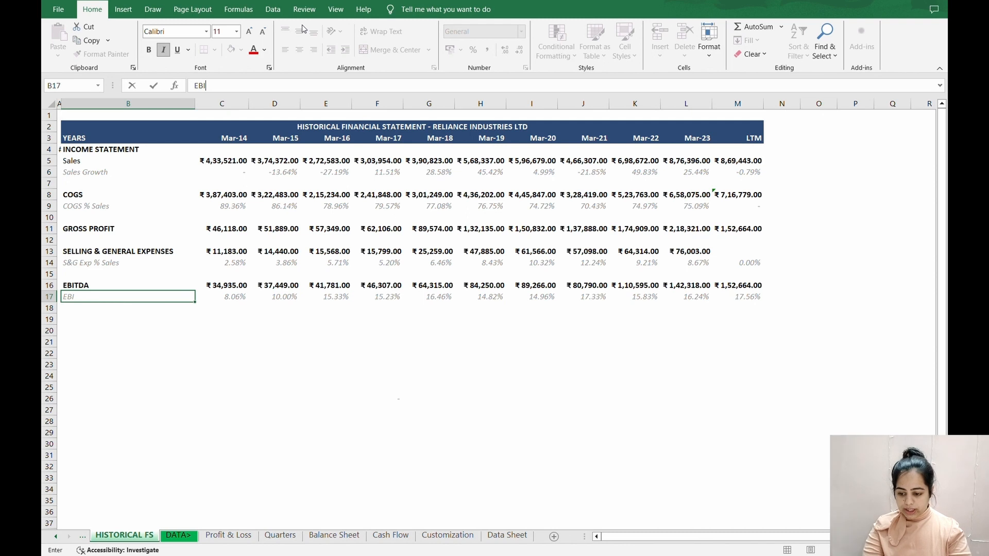
pyautogui.write('DTA')
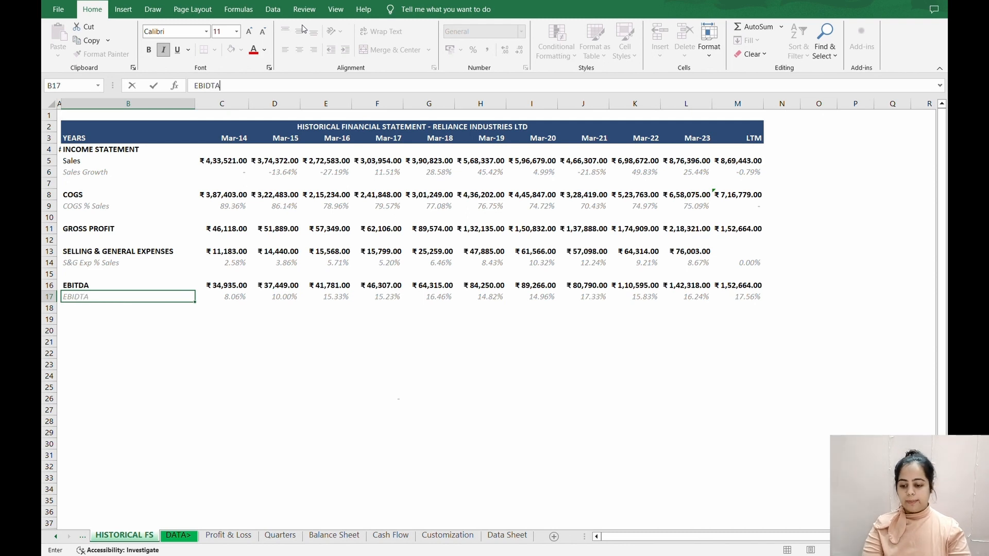
pyautogui.write(' Mr')
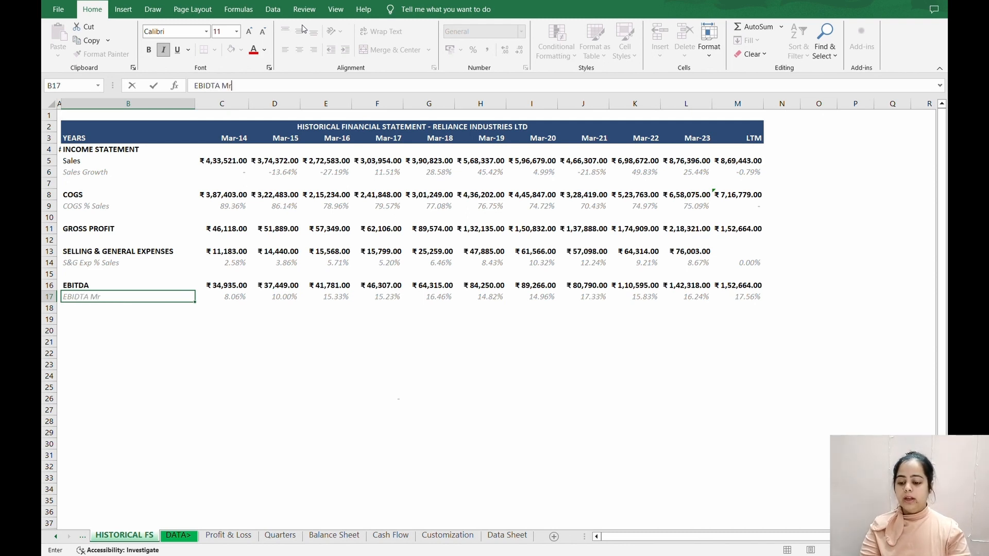
pyautogui.write('gins')
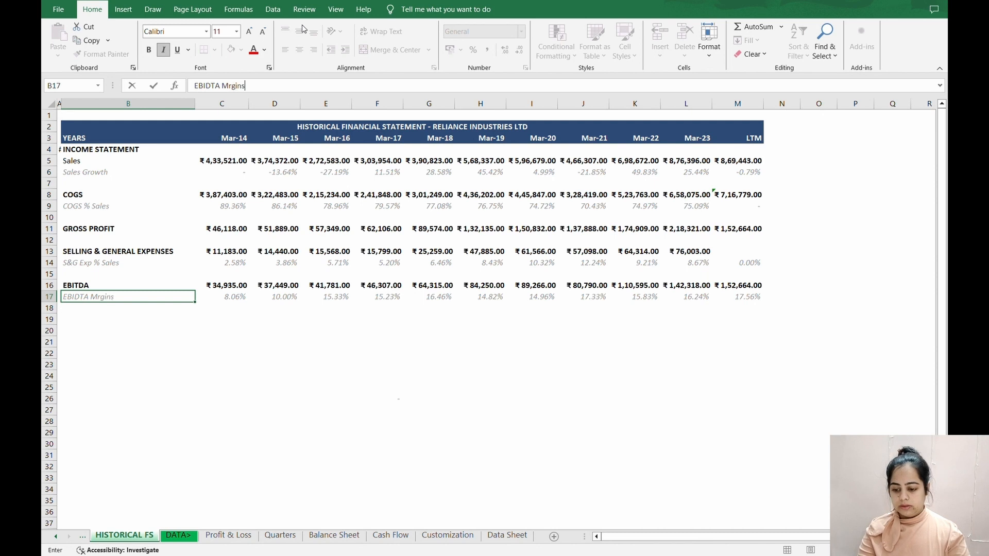
pyautogui.press('Tab')
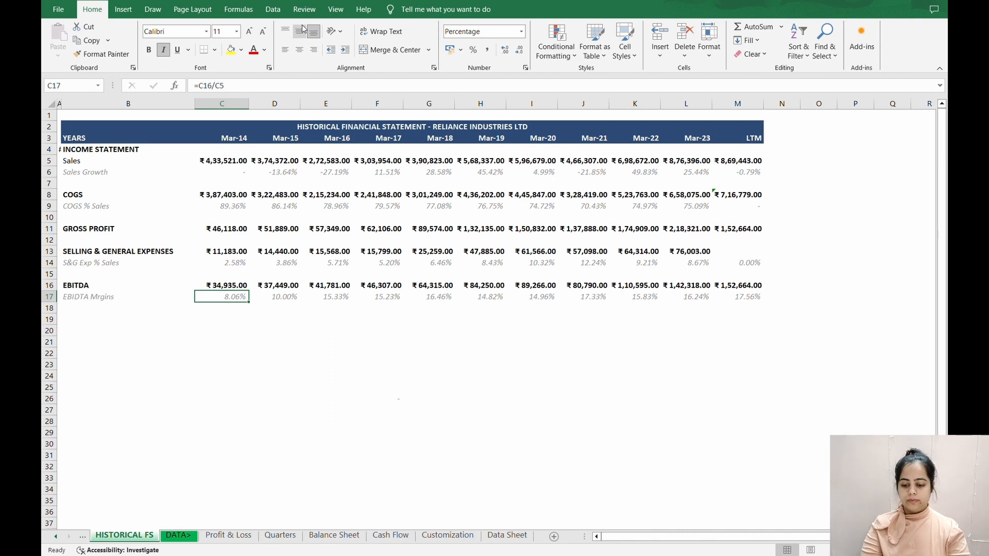
# Add the row label "Intrest" in B19, leaving one blank row below the EBITDA margin row
pyautogui.press('Down')
pyautogui.press('Left')
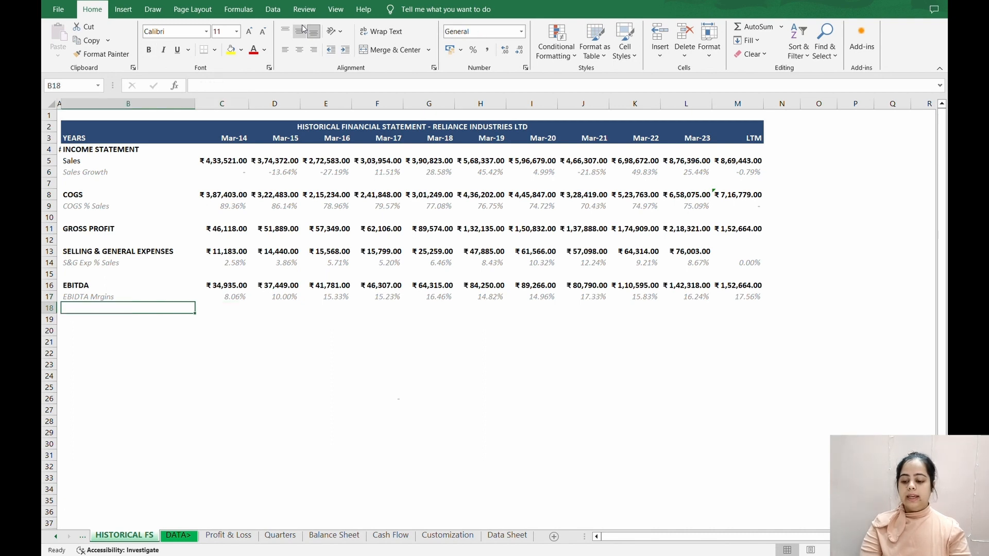
pyautogui.press('Down')
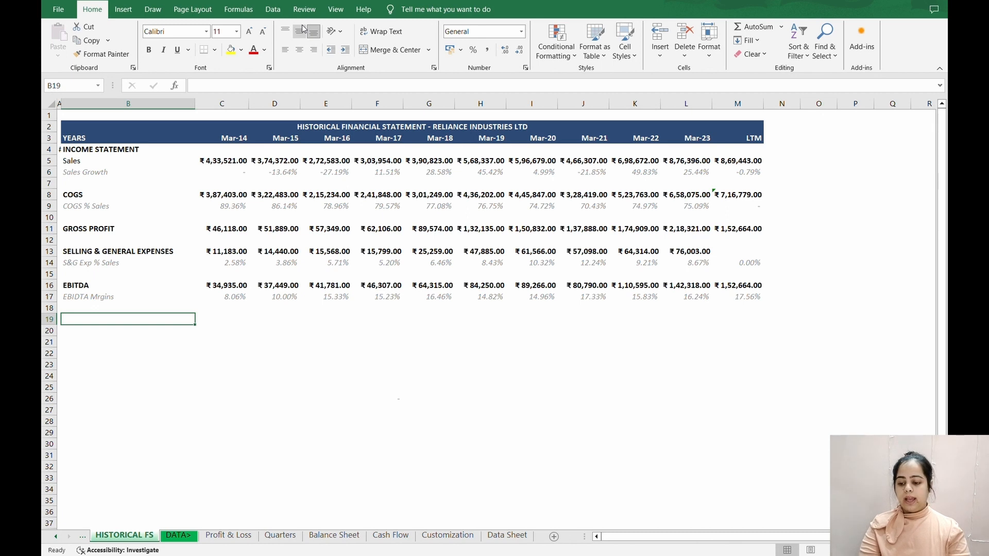
pyautogui.write('Intr')
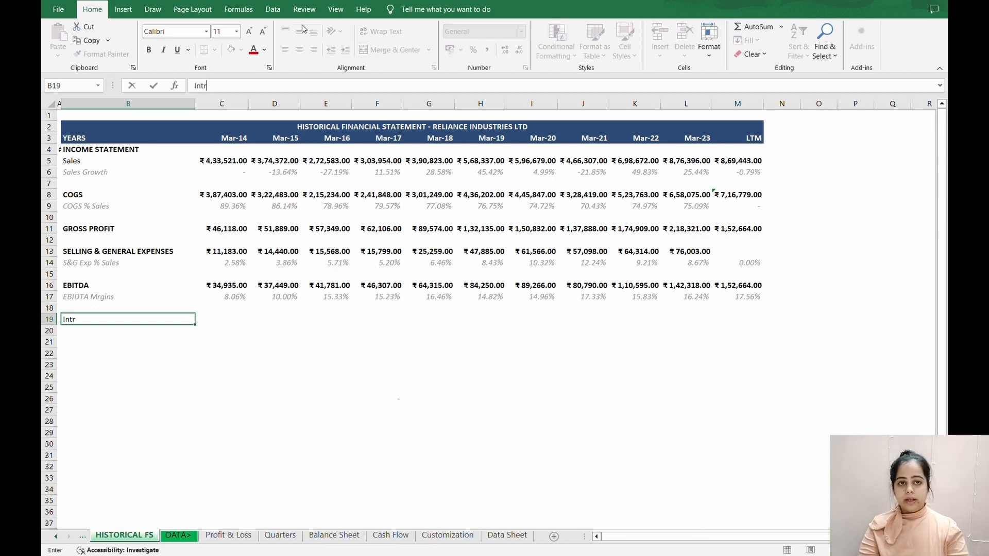
pyautogui.write('est')
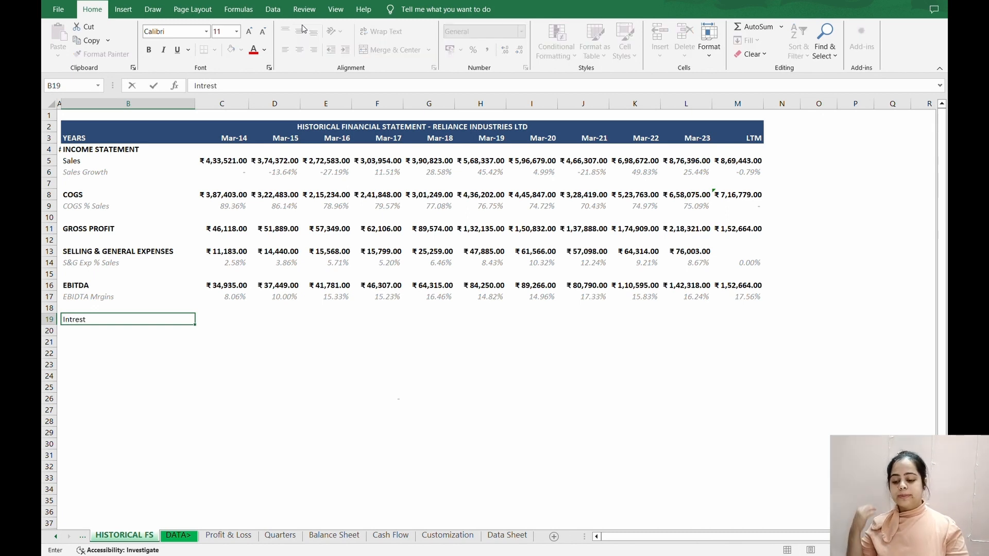
pyautogui.press('Tab')
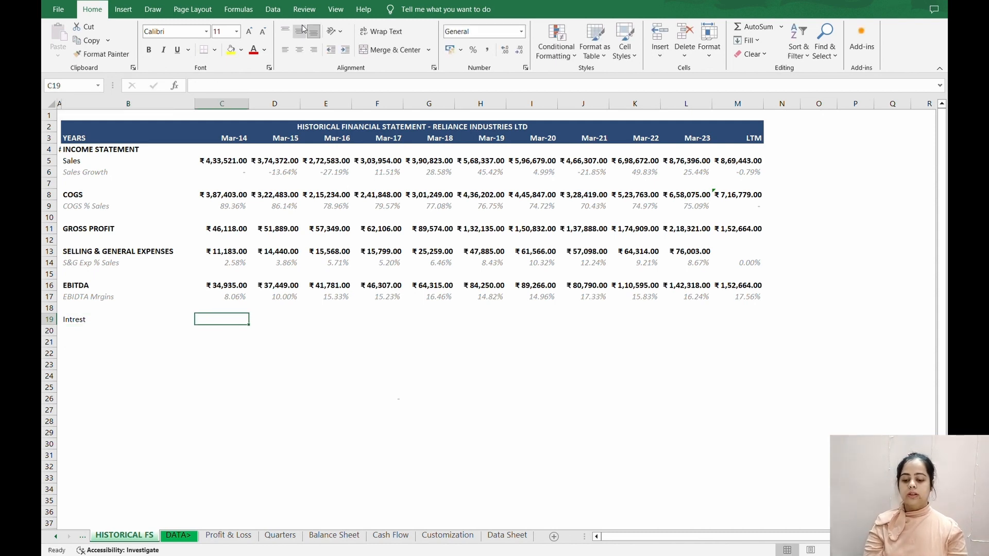
# Pull the Mar-14 interest into C19 from the Data Sheet with the formula =IFERROR('Data Sheet'!B27,0)
pyautogui.write('=')
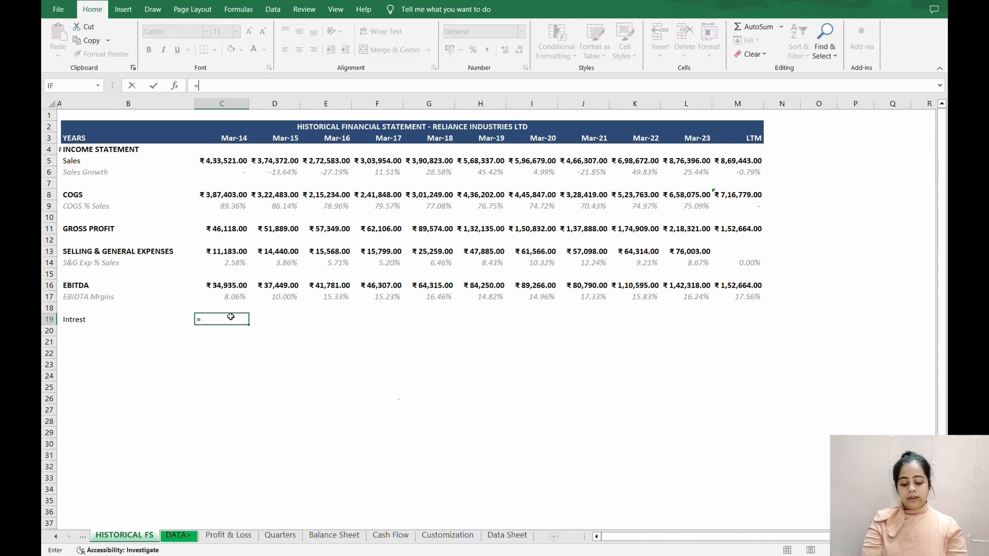
pyautogui.write('ife')
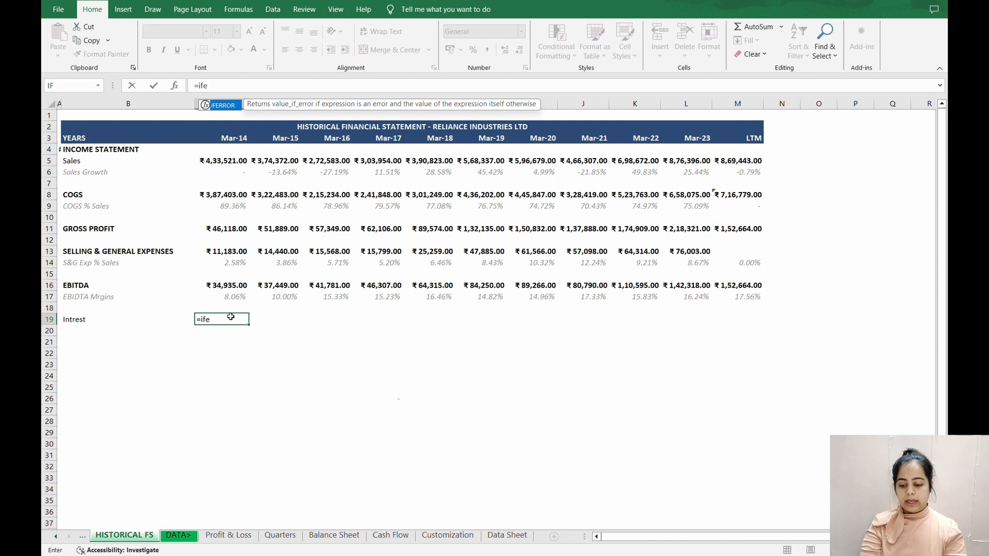
pyautogui.write('rroe')
pyautogui.press('BackSpace')
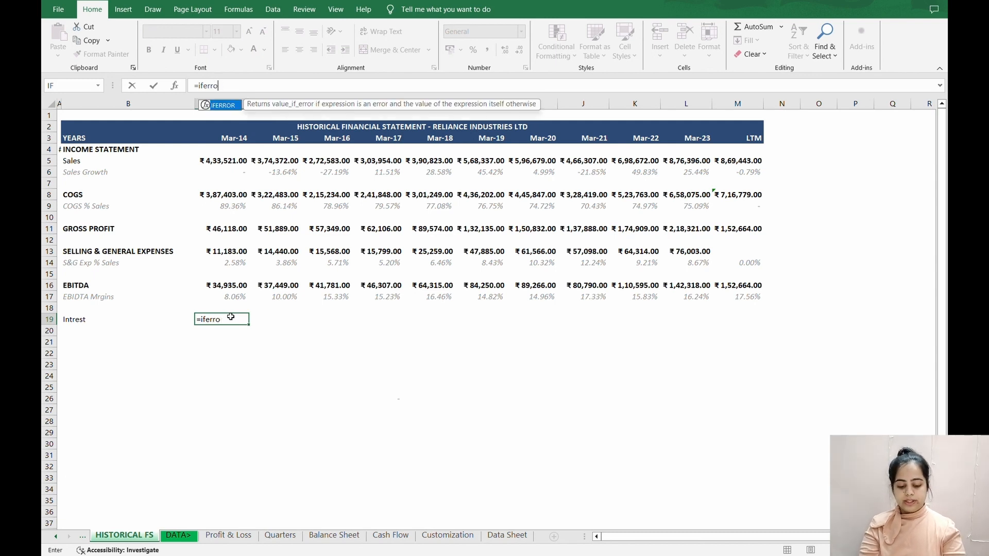
pyautogui.write('r(')
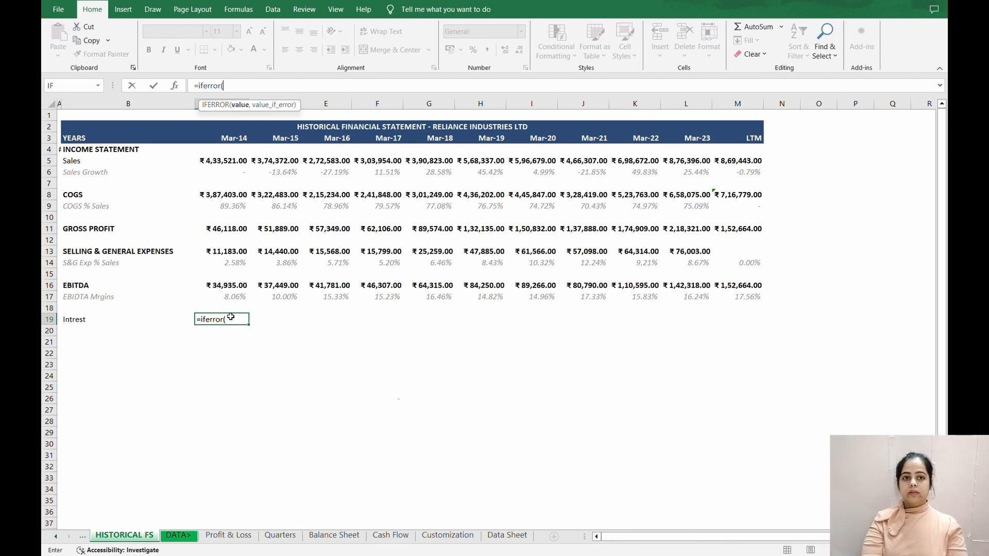
pyautogui.click(506, 535)
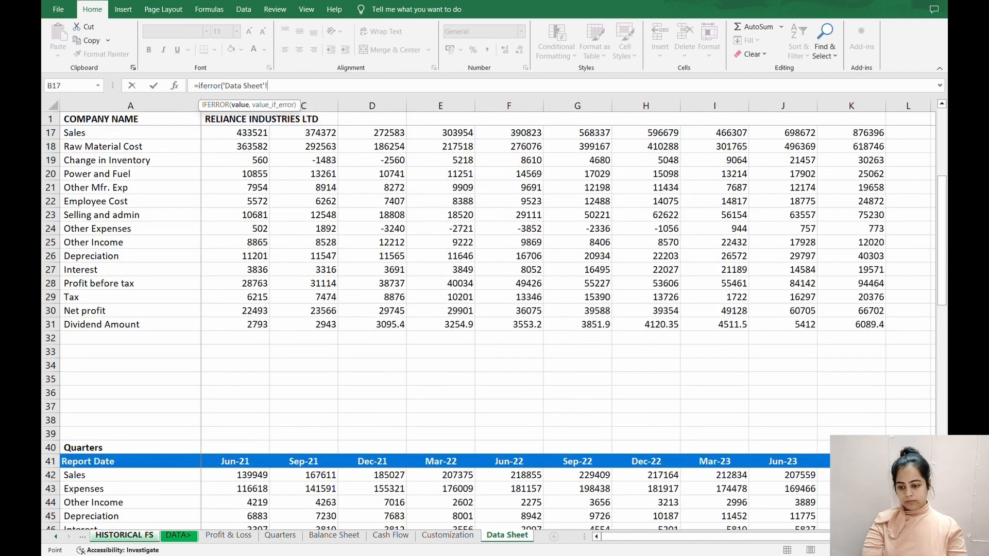
pyautogui.press('Down')
pyautogui.press('Down')
pyautogui.press('Down')
pyautogui.press('Down')
pyautogui.press('Down')
pyautogui.press('Down')
pyautogui.press('Down')
pyautogui.press('Down')
pyautogui.press('Down')
pyautogui.press('Down')
pyautogui.press('Down')
pyautogui.press('Down')
pyautogui.press('Down')
pyautogui.press('Down')
pyautogui.press('Down')
pyautogui.press('Down')
pyautogui.press('Down')
pyautogui.press('Down')
pyautogui.press('Down')
pyautogui.press('Down')
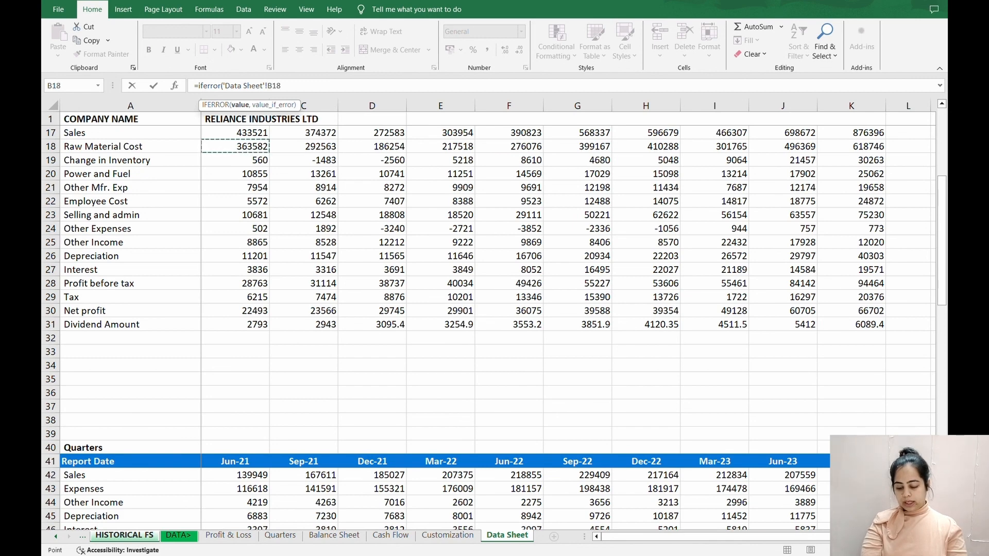
pyautogui.press('Down')
pyautogui.press('Down')
pyautogui.press('Down')
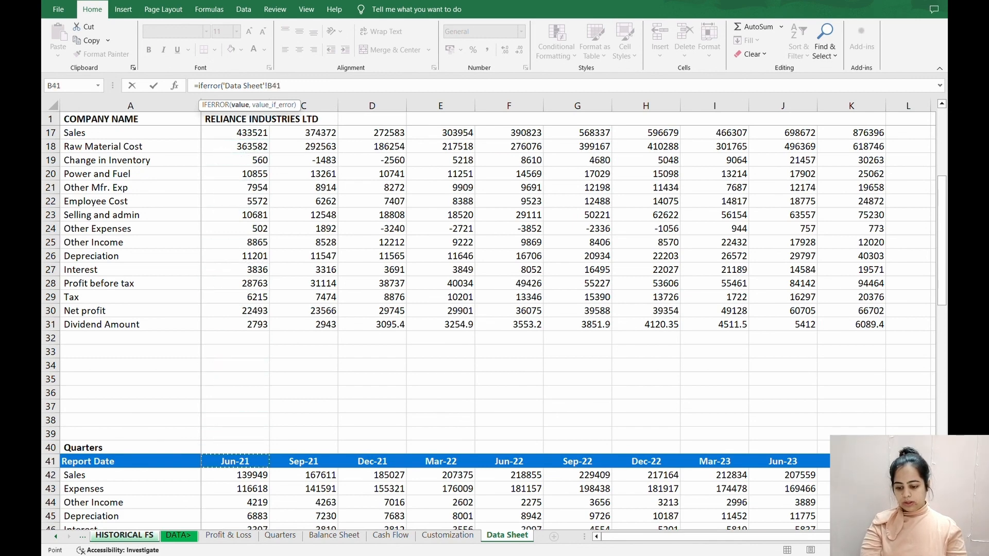
pyautogui.press('Up')
pyautogui.press('Up')
pyautogui.press('Up')
pyautogui.press('Up')
pyautogui.press('Up')
pyautogui.press('Up')
pyautogui.press('Up')
pyautogui.press('Up')
pyautogui.press('Up')
pyautogui.press('Up')
pyautogui.press('Up')
pyautogui.press('Up')
pyautogui.press('Up')
pyautogui.press('Up')
pyautogui.press('Up')
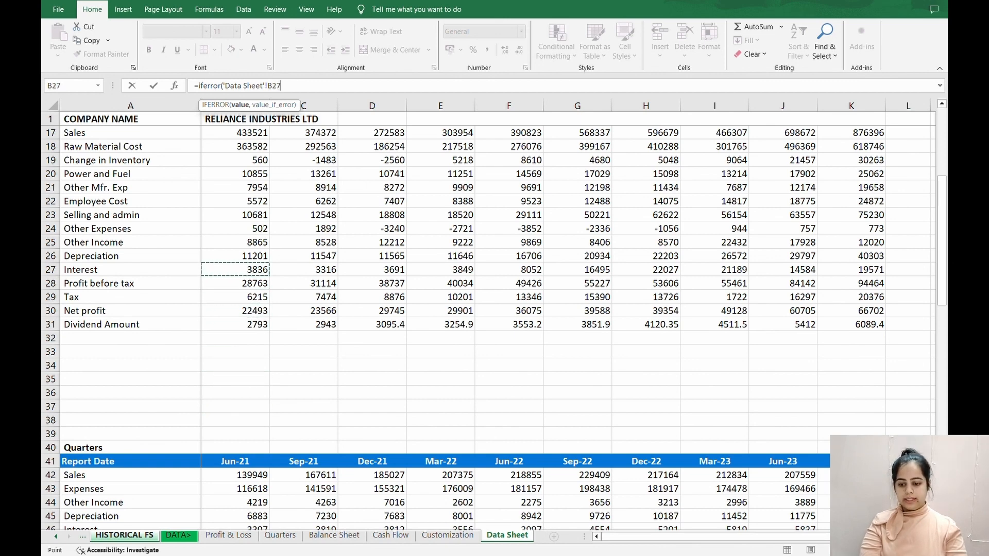
pyautogui.write(',')
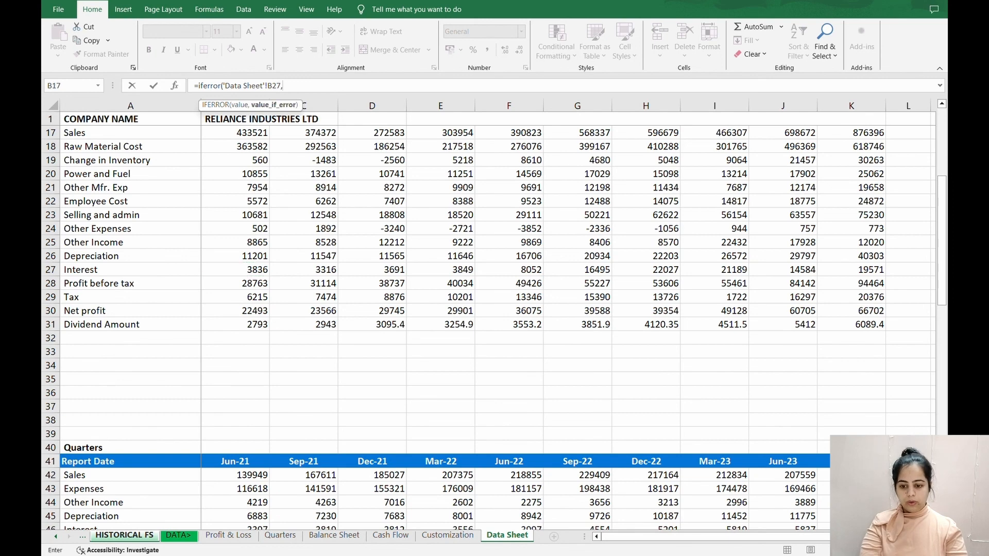
pyautogui.write('0')
pyautogui.press('Return')
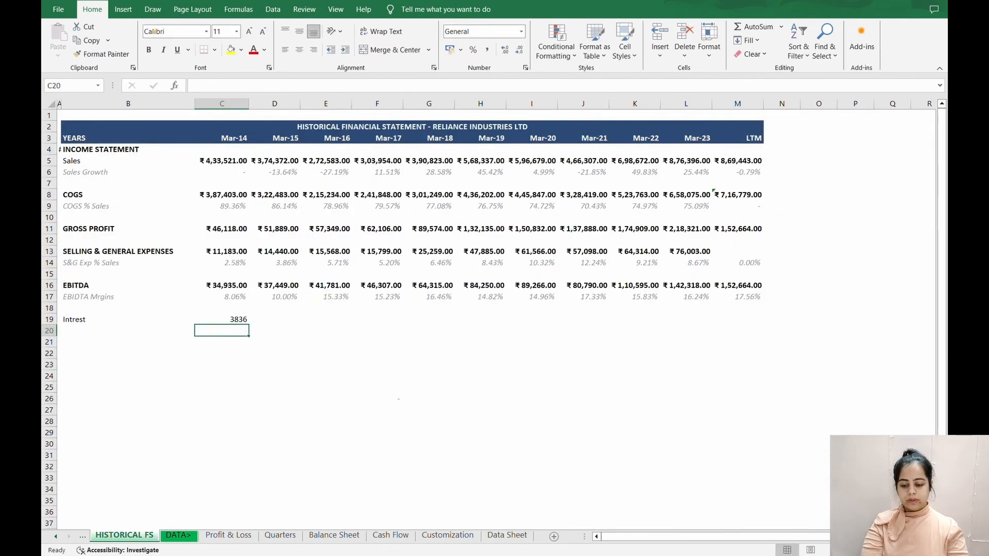
# Copy the Mar-14 interest formula from C19 across D19:M19, through to the LTM column
pyautogui.press('Up')
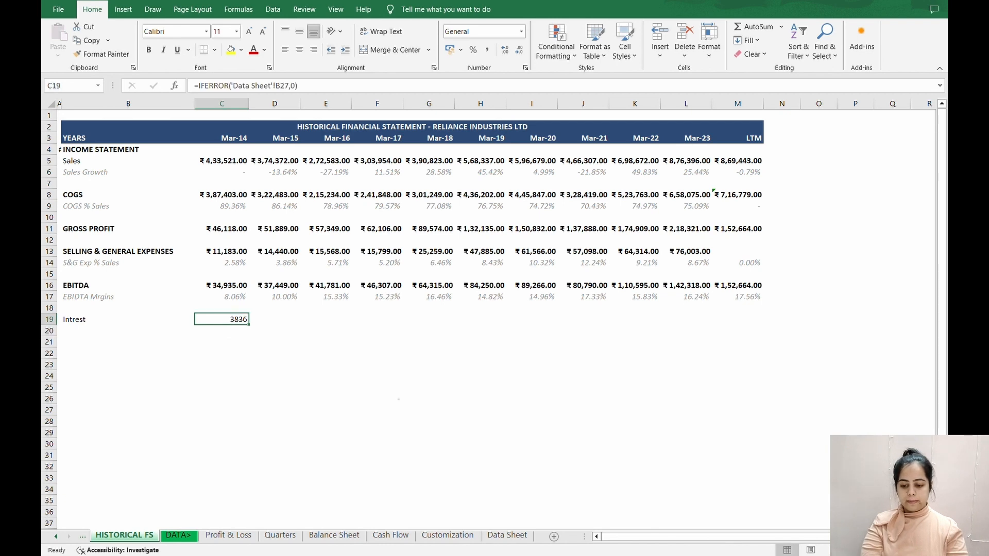
pyautogui.hotkey('ctrl', 'c')
pyautogui.press('Right')
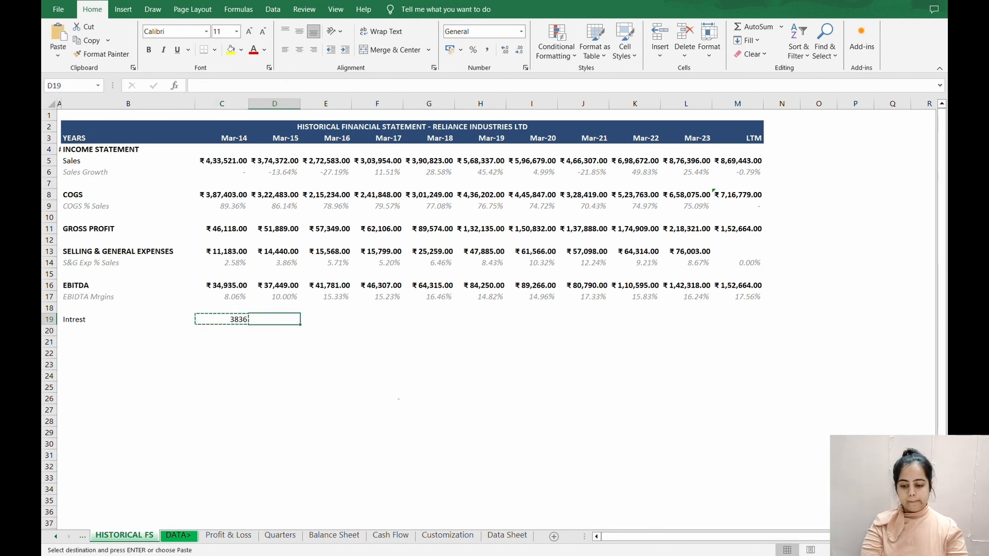
pyautogui.hotkey('shift', 'Right')
pyautogui.hotkey('shift', 'Right')
pyautogui.hotkey('shift', 'Right')
pyautogui.hotkey('shift', 'Right')
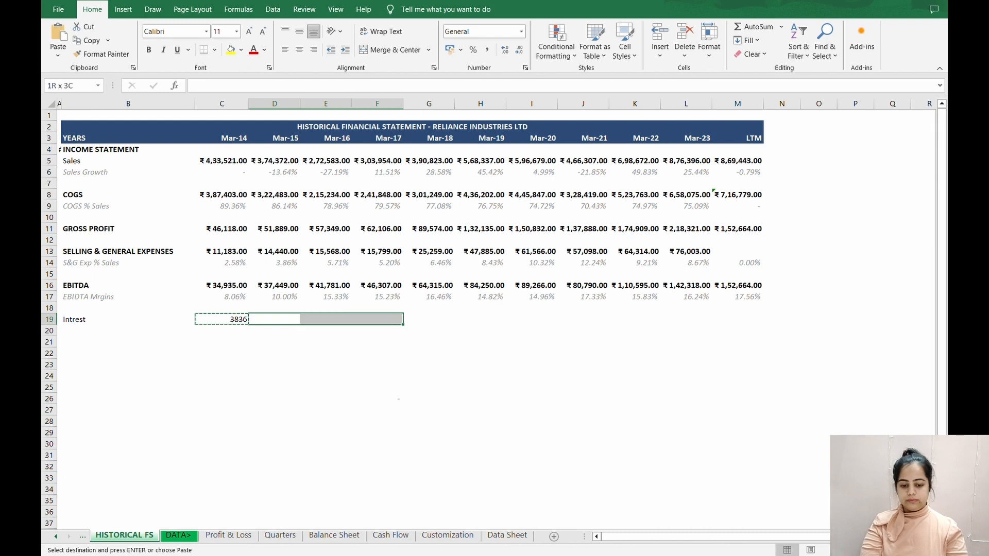
pyautogui.hotkey('shift', 'Right')
pyautogui.hotkey('shift', 'Right')
pyautogui.hotkey('shift', 'Right')
pyautogui.hotkey('shift', 'Right')
pyautogui.hotkey('shift', 'Right')
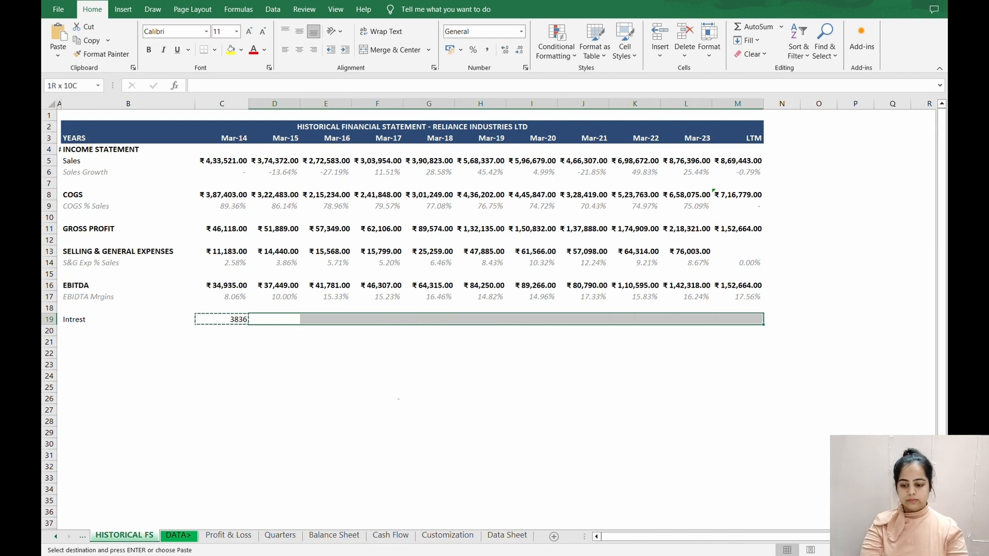
pyautogui.hotkey('ctrl', 'alt', 'v')
pyautogui.press('Down')
pyautogui.press('Down')
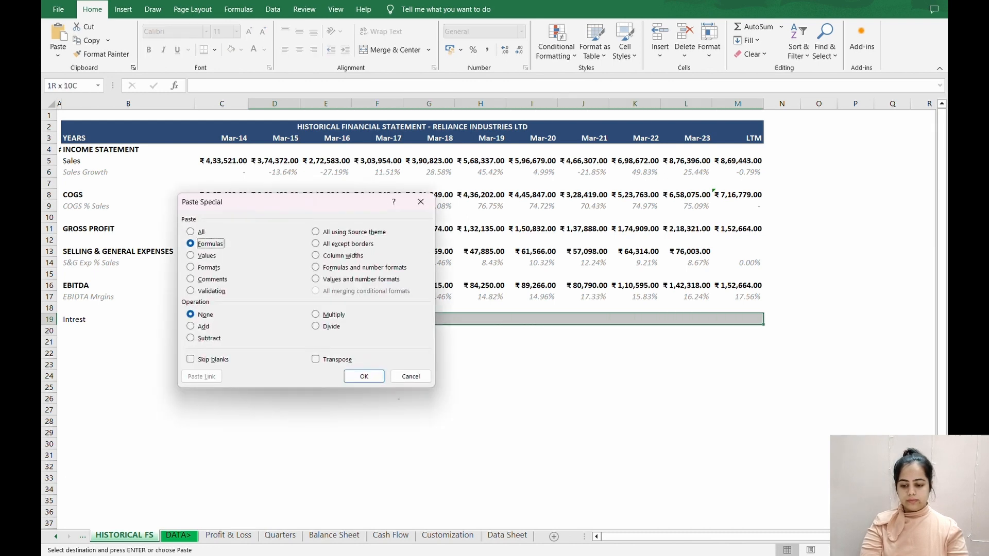
pyautogui.press('Down')
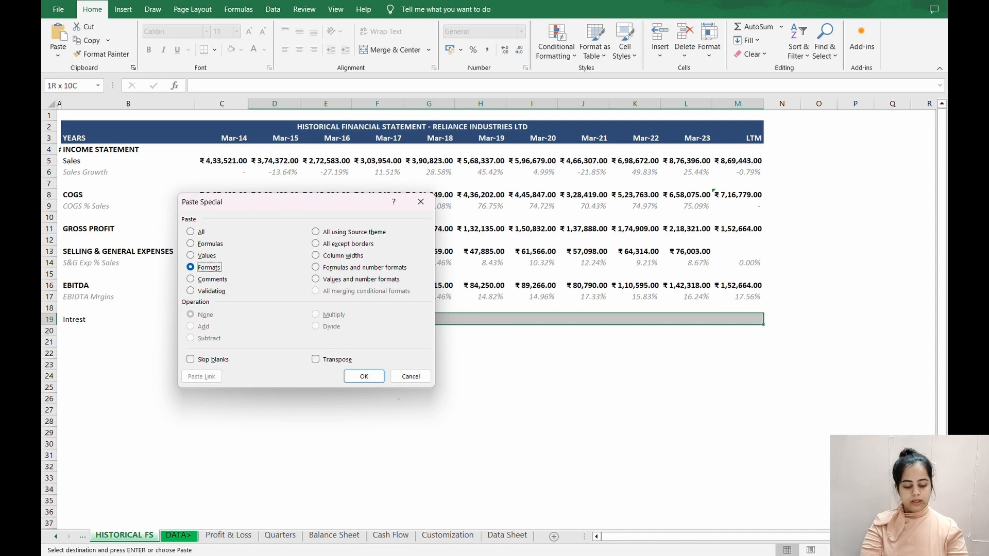
pyautogui.press('Return')
pyautogui.press('Escape')
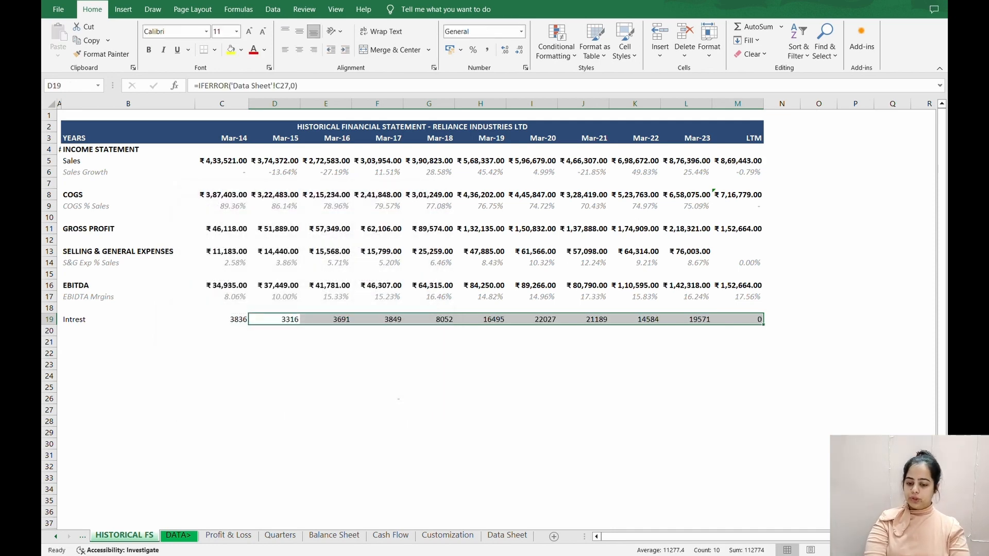
pyautogui.press('BackSpace')
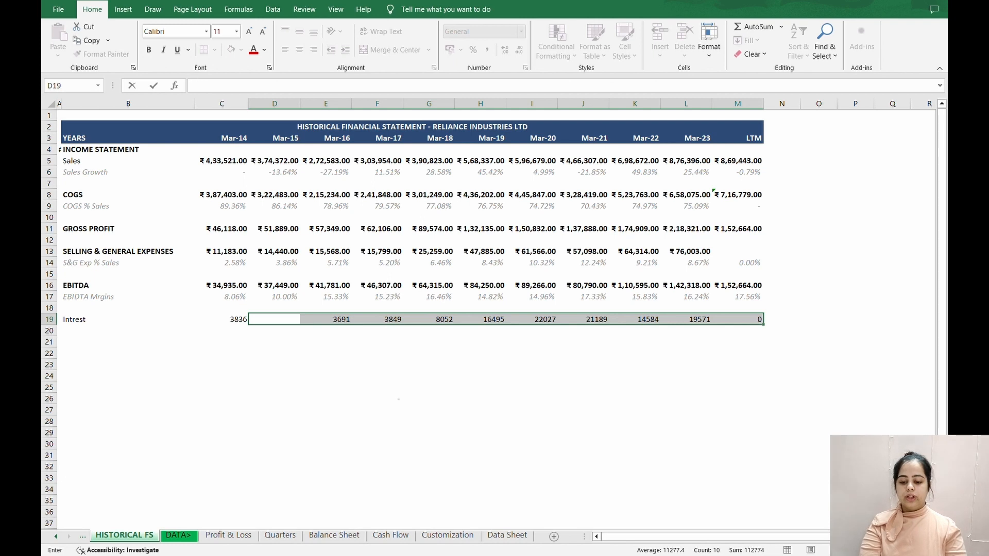
pyautogui.press('Up')
pyautogui.press('Down')
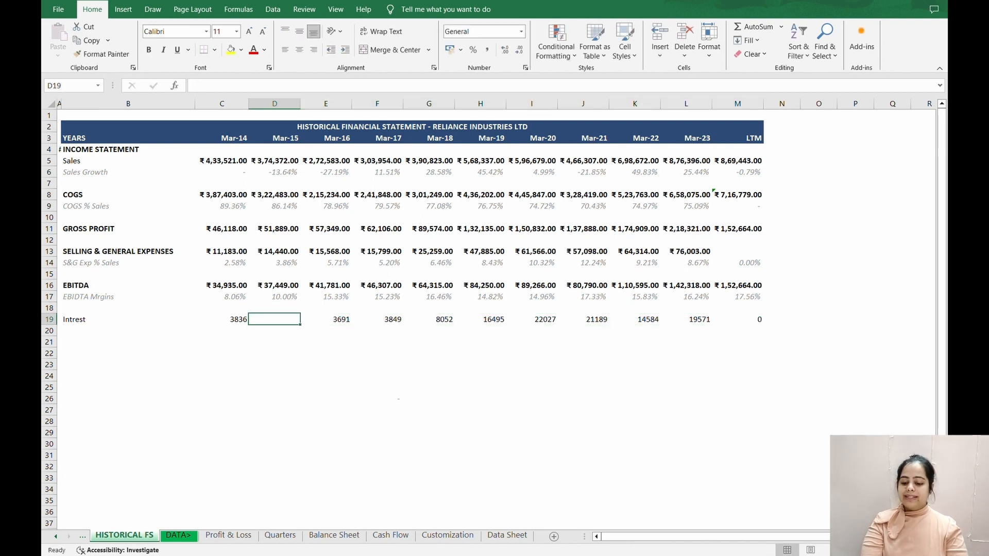
pyautogui.press('Right')
pyautogui.press('Left')
pyautogui.hotkey('ctrl', 'v')
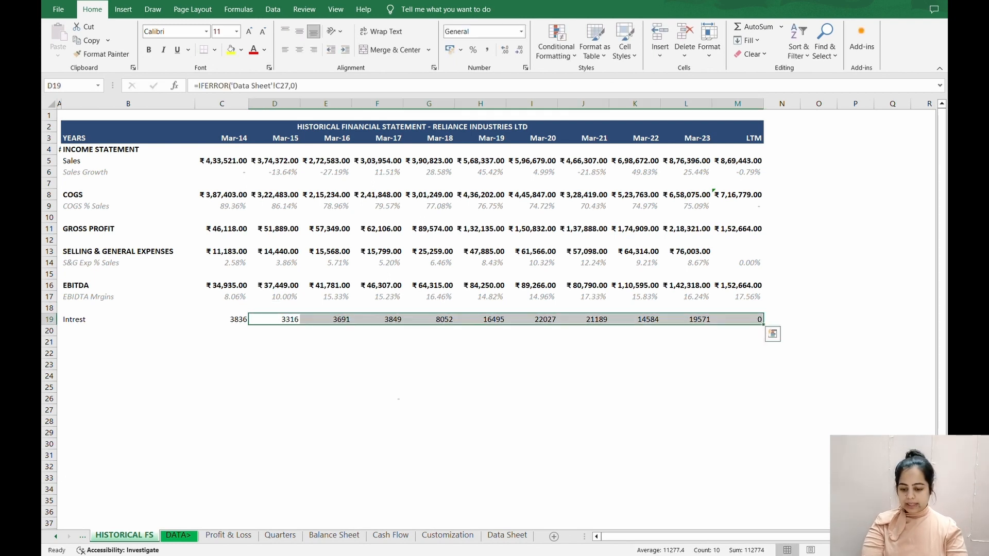
# Replace the LTM interest in M19 with the last four quarters' sum from the Data Sheet: =IFERROR(SUM('Data Sheet'!H46:K46),0)
pyautogui.press('Down')
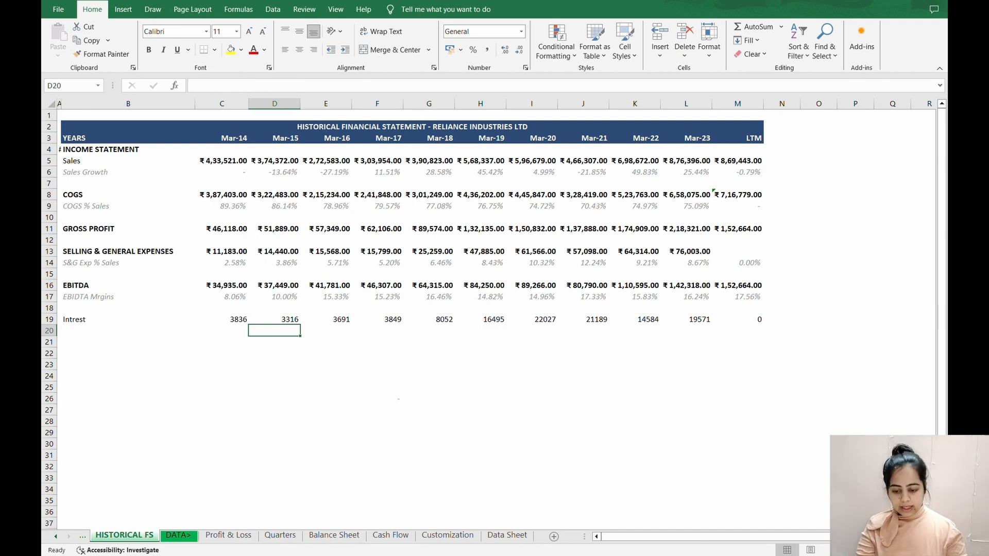
pyautogui.click(506, 529)
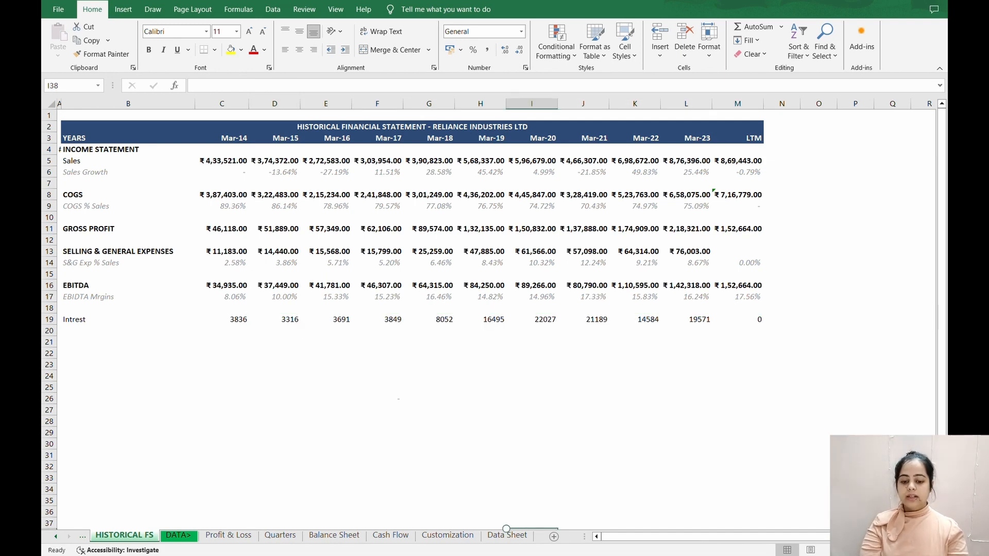
pyautogui.click(506, 535)
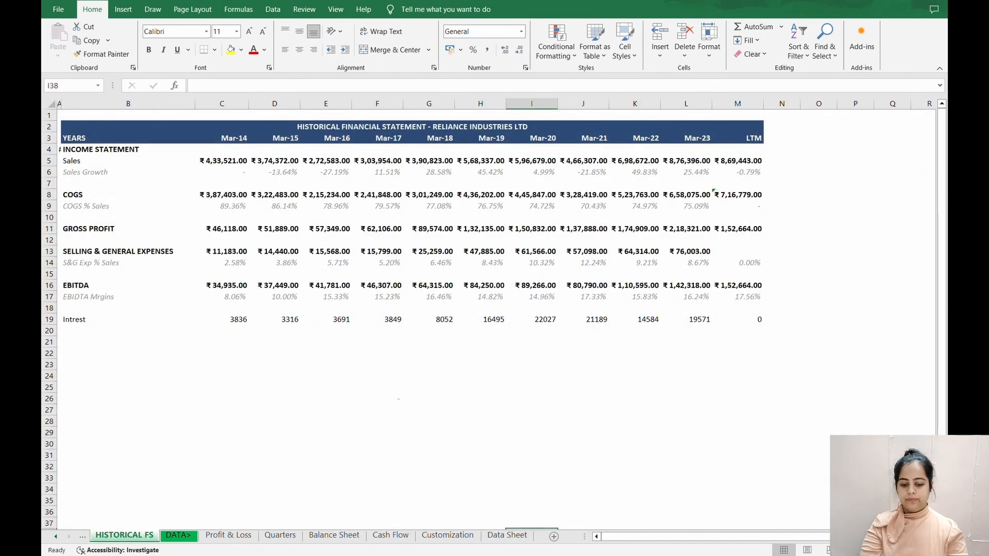
pyautogui.press('Right')
pyautogui.press('Up')
pyautogui.press('Up')
pyautogui.press('Up')
pyautogui.press('Up')
pyautogui.press('Up')
pyautogui.press('Up')
pyautogui.press('Up')
pyautogui.press('Up')
pyautogui.press('Up')
pyautogui.press('Up')
pyautogui.press('Up')
pyautogui.press('Up')
pyautogui.press('Up')
pyautogui.press('Up')
pyautogui.press('Up')
pyautogui.press('Up')
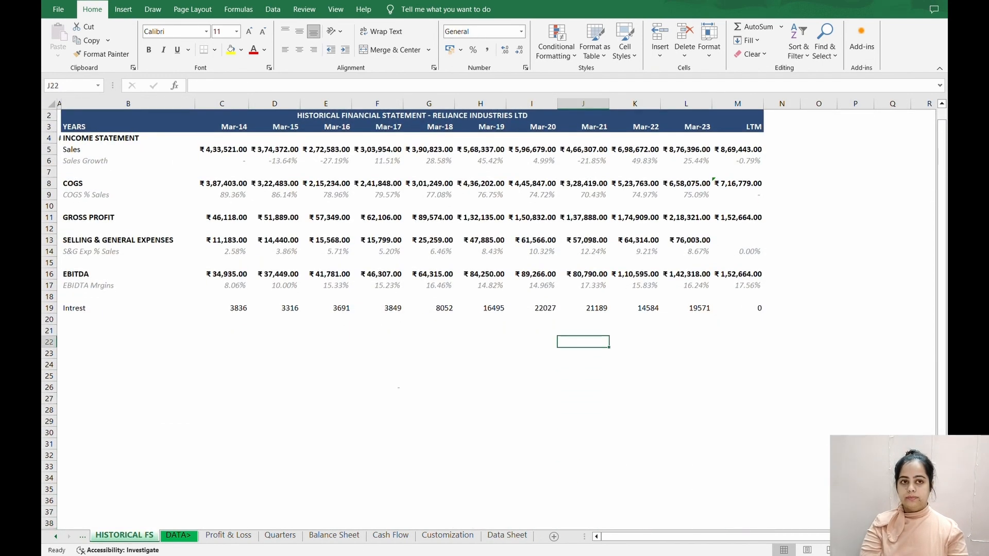
pyautogui.press('Right')
pyautogui.press('Right')
pyautogui.press('Right')
pyautogui.press('Right')
pyautogui.press('Right')
pyautogui.press('Right')
pyautogui.press('Right')
pyautogui.press('Up')
pyautogui.press('Left')
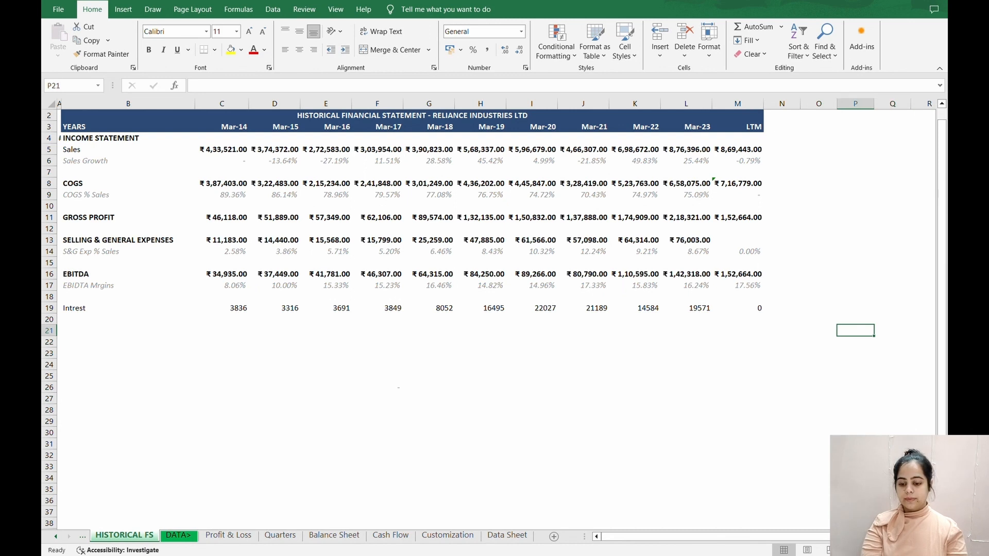
pyautogui.press('Left')
pyautogui.press('Up')
pyautogui.press('Left')
pyautogui.press('Left')
pyautogui.press('Up')
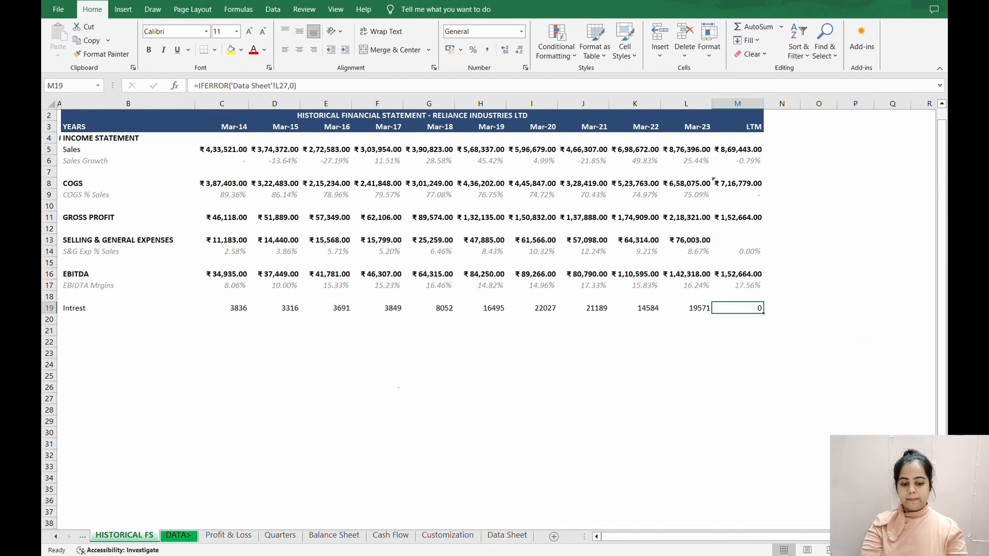
pyautogui.write('=i')
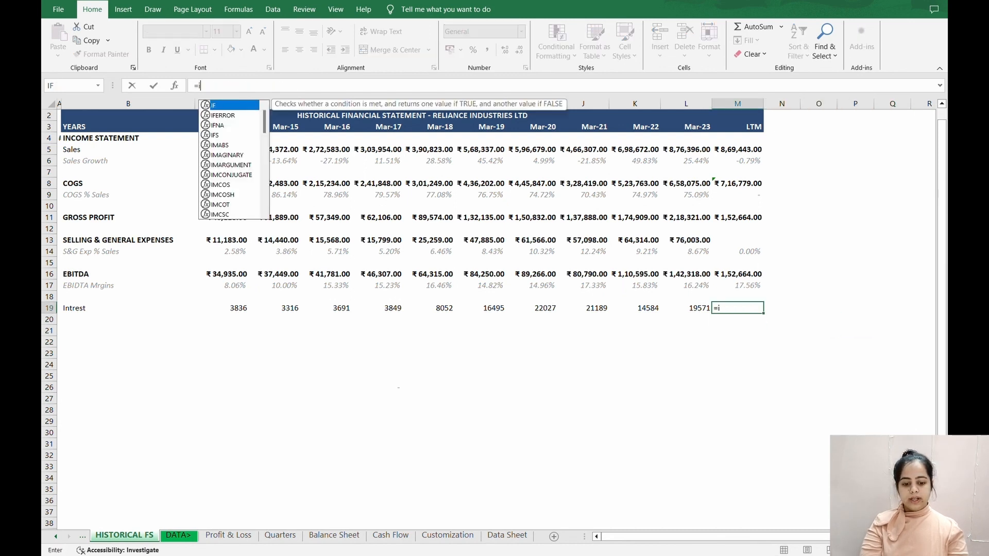
pyautogui.write('ferror')
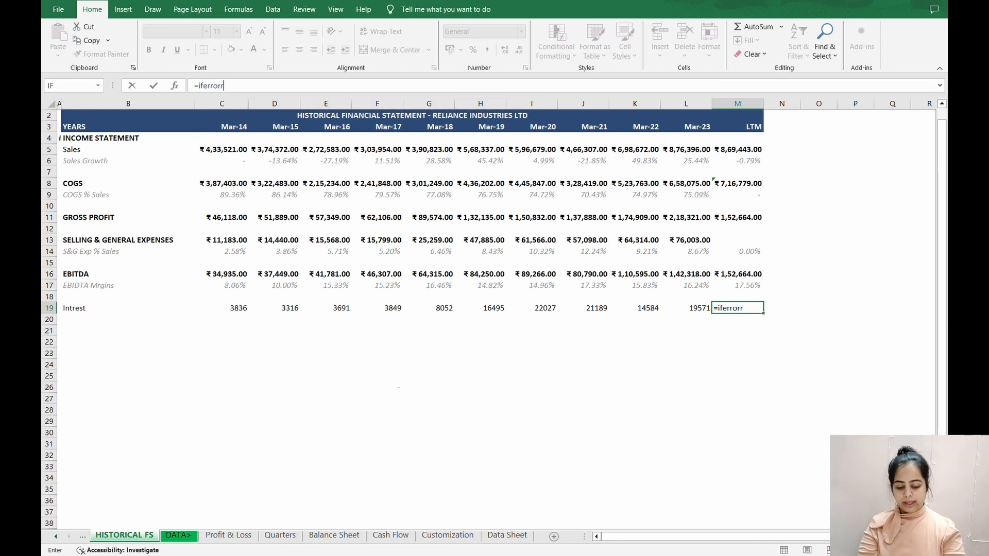
pyautogui.write('(')
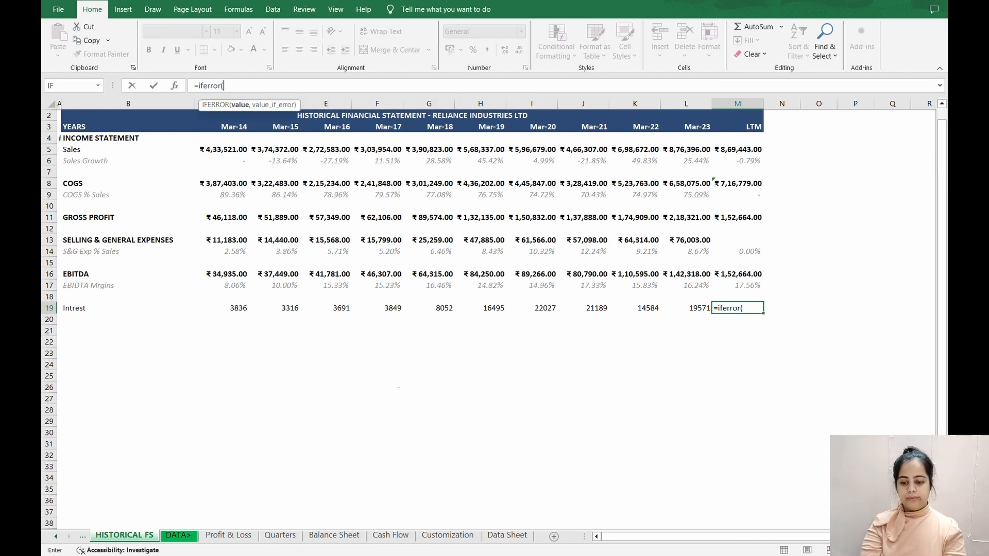
pyautogui.write('sum(')
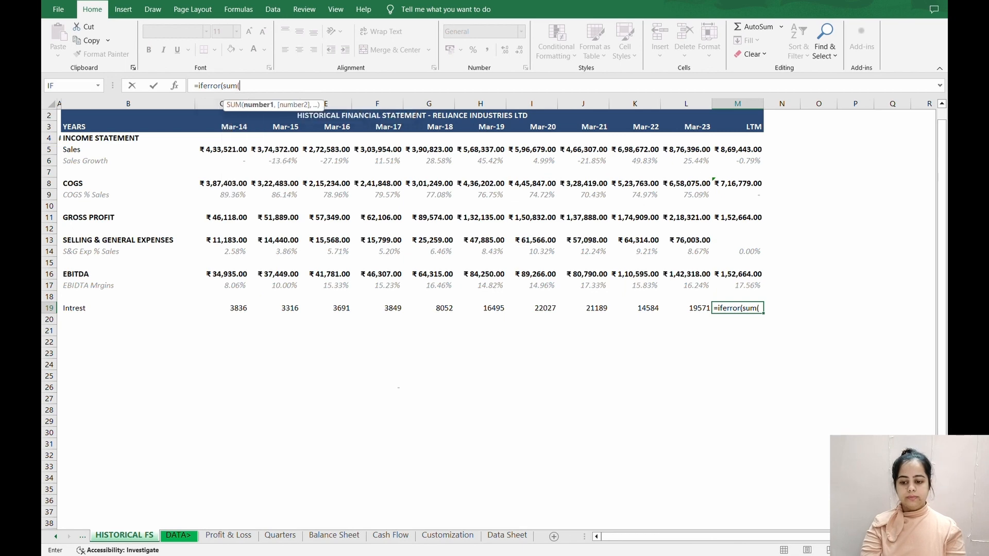
pyautogui.click(506, 535)
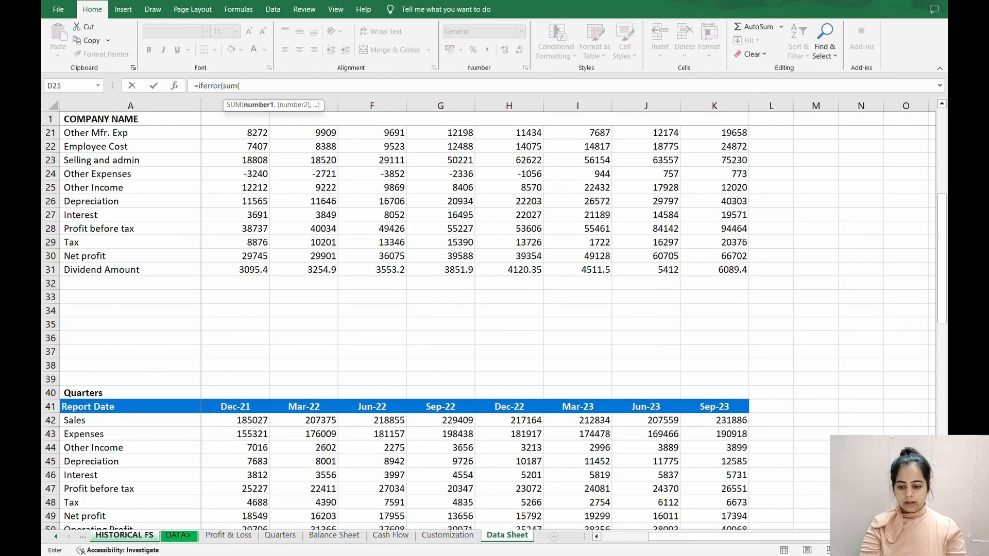
pyautogui.press('Down')
pyautogui.press('Down')
pyautogui.press('Down')
pyautogui.press('Down')
pyautogui.press('Down')
pyautogui.press('Down')
pyautogui.press('Down')
pyautogui.press('Down')
pyautogui.press('Down')
pyautogui.press('Down')
pyautogui.press('Down')
pyautogui.press('Down')
pyautogui.press('Down')
pyautogui.press('Down')
pyautogui.press('Down')
pyautogui.press('Down')
pyautogui.press('Down')
pyautogui.press('Down')
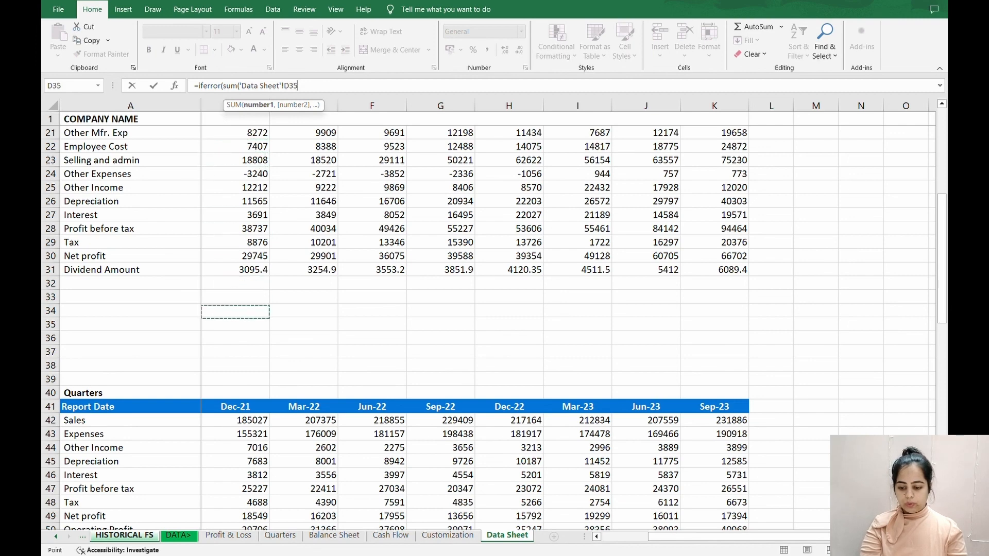
pyautogui.press('Down')
pyautogui.press('Down')
pyautogui.press('Down')
pyautogui.press('Down')
pyautogui.press('Down')
pyautogui.press('Down')
pyautogui.press('Down')
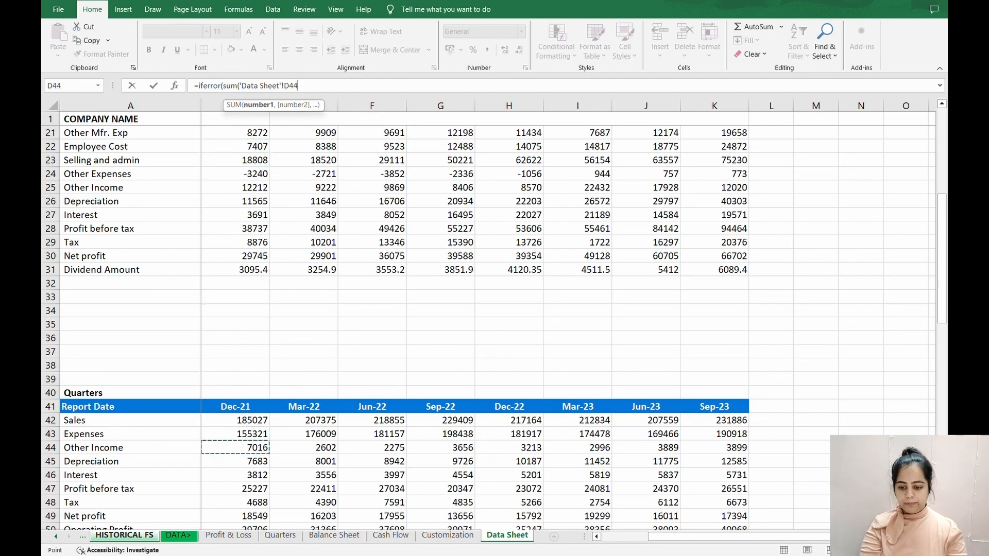
pyautogui.press('Right')
pyautogui.press('Right')
pyautogui.press('Right')
pyautogui.press('Right')
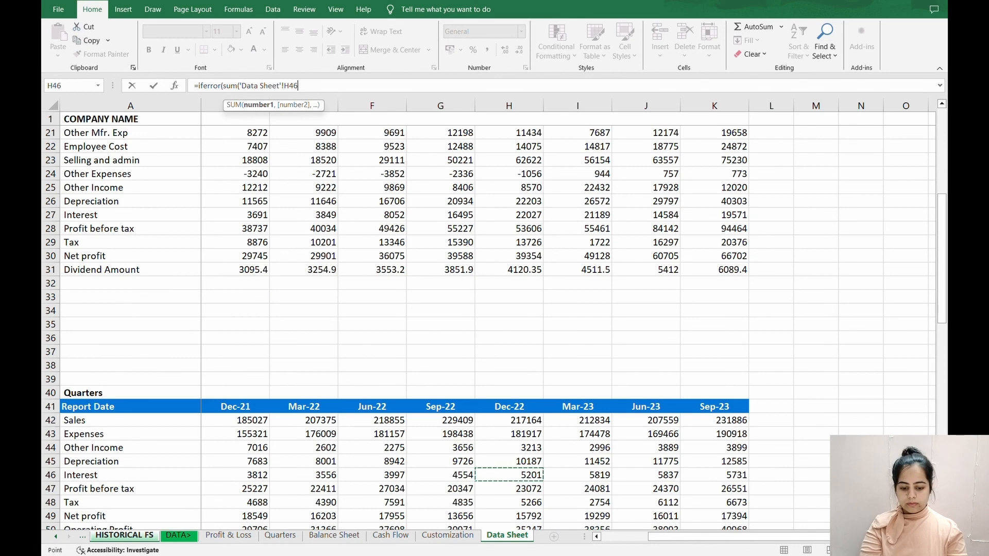
pyautogui.hotkey('shift', 'Right')
pyautogui.hotkey('shift', 'Right')
pyautogui.hotkey('shift', 'Right')
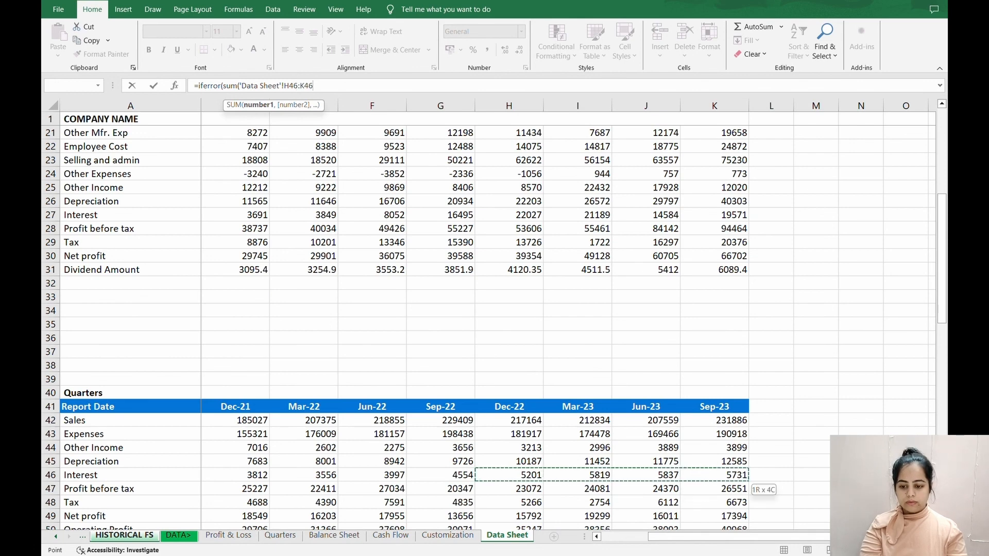
pyautogui.write(')')
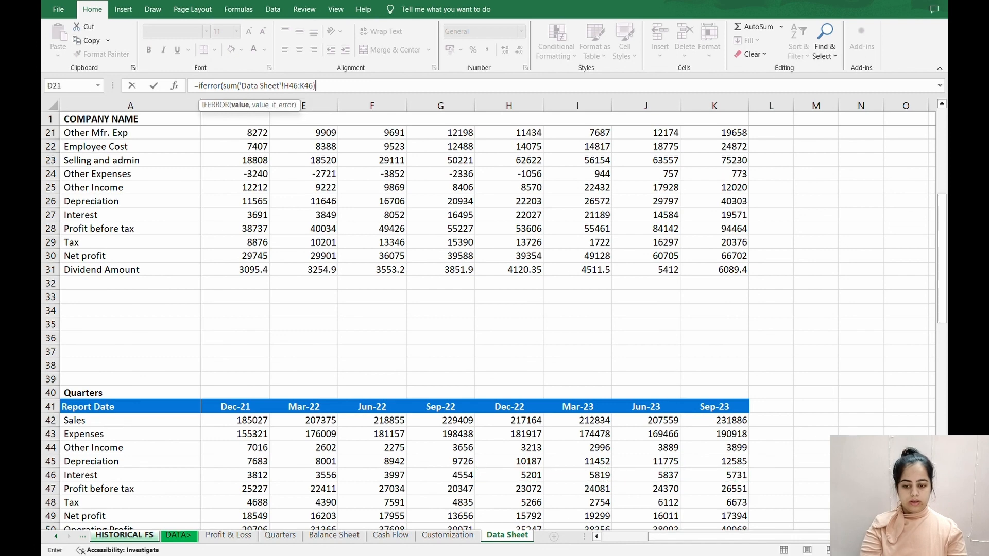
pyautogui.write(',')
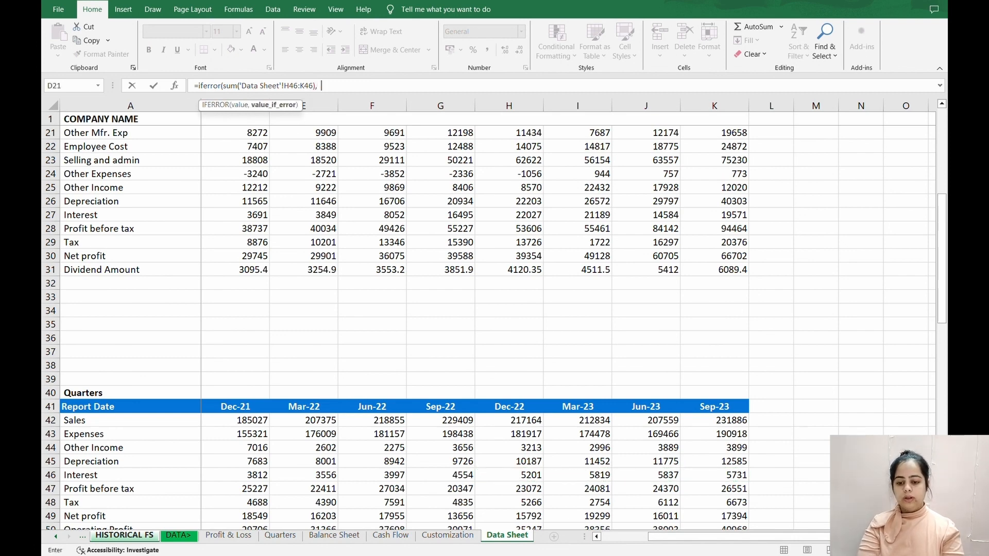
pyautogui.write('0)')
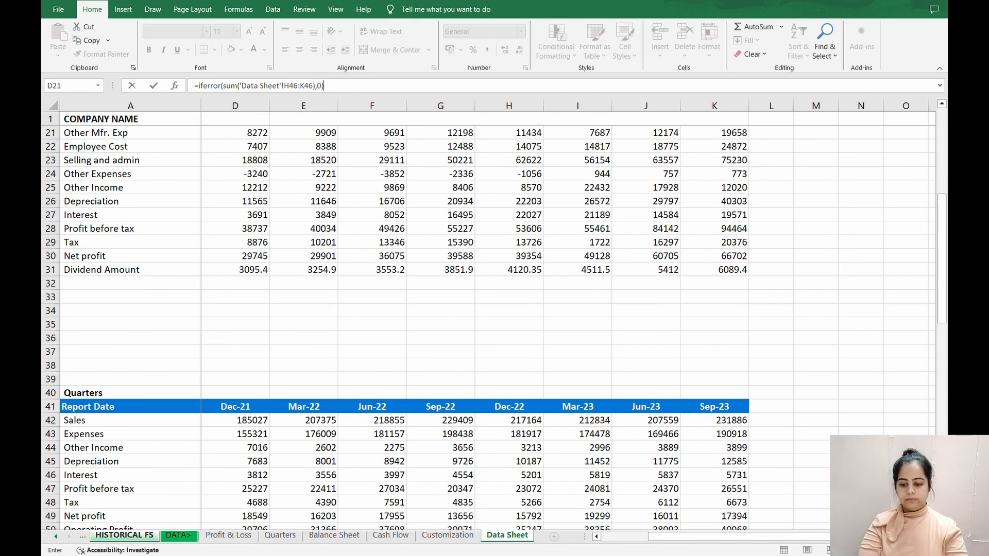
pyautogui.press('Return')
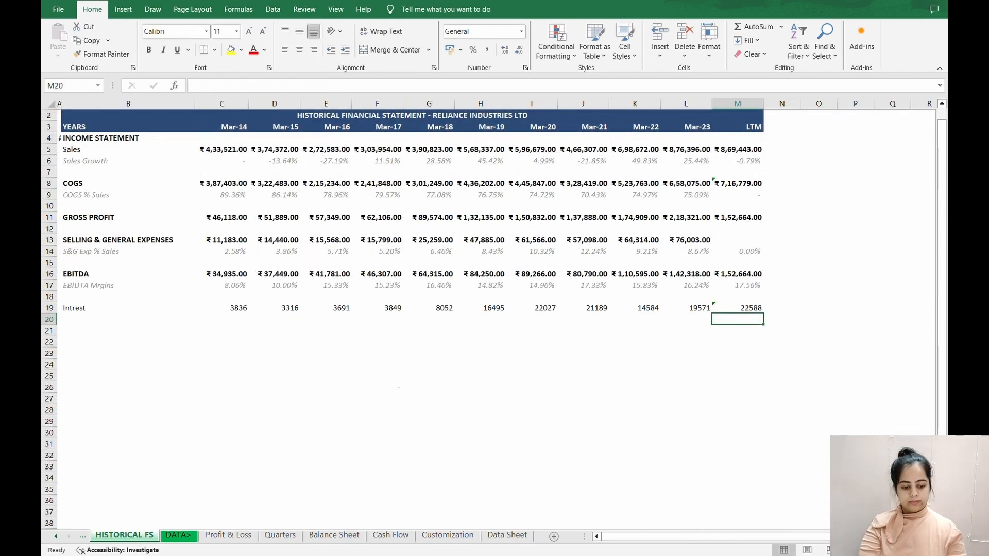
# Apply only the formatting of the EBITDA row B16:M16 to the interest row B19:M19 with Paste Special Formats
pyautogui.press('Up')
pyautogui.press('Left')
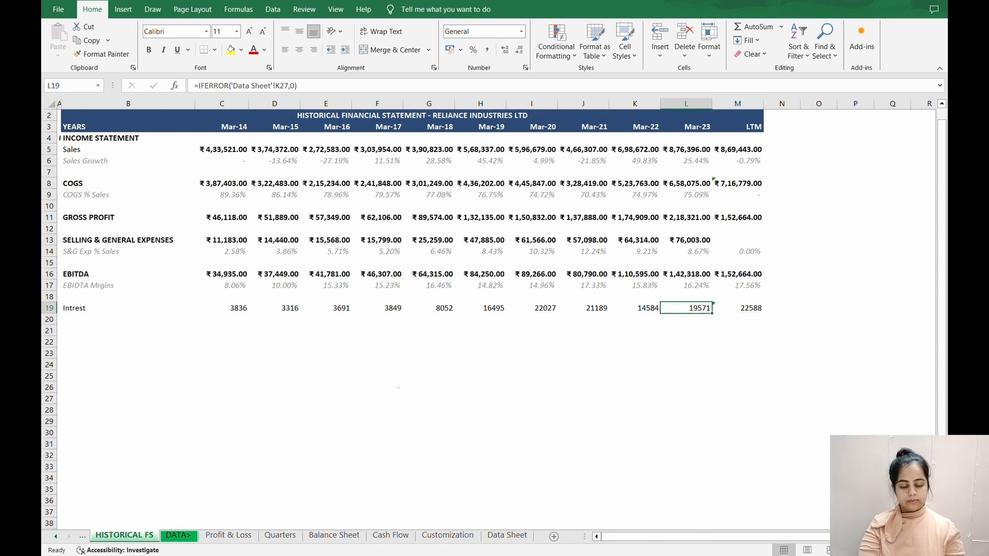
pyautogui.press('Right')
pyautogui.press('Left')
pyautogui.press('Home')
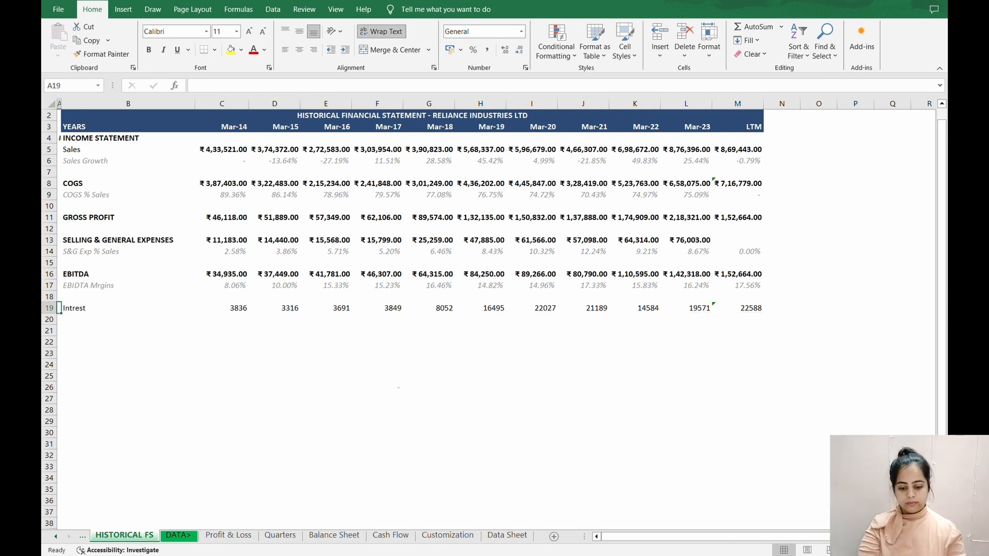
pyautogui.press('Right')
pyautogui.hotkey('ctrl', 'shift', 'Right')
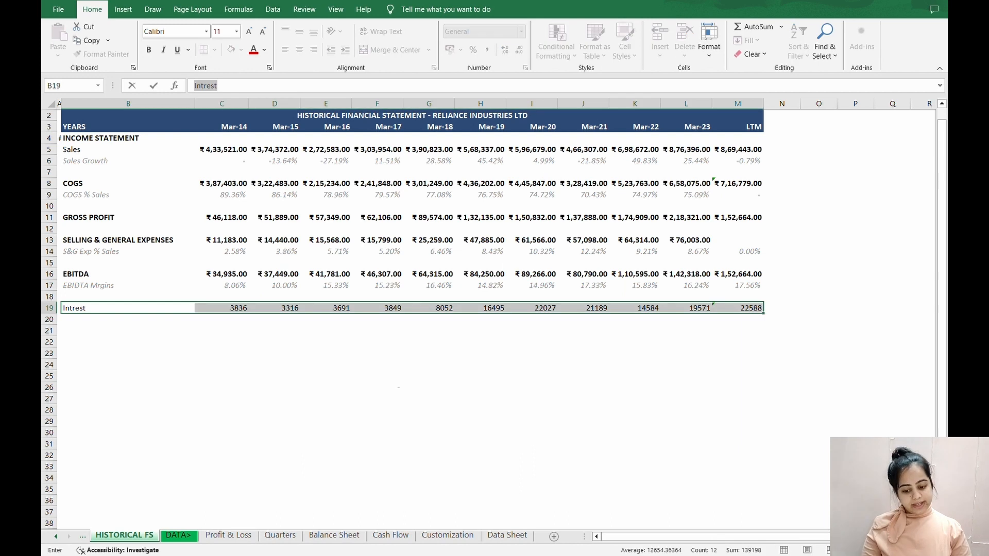
pyautogui.press('Up')
pyautogui.press('Up')
pyautogui.press('Up')
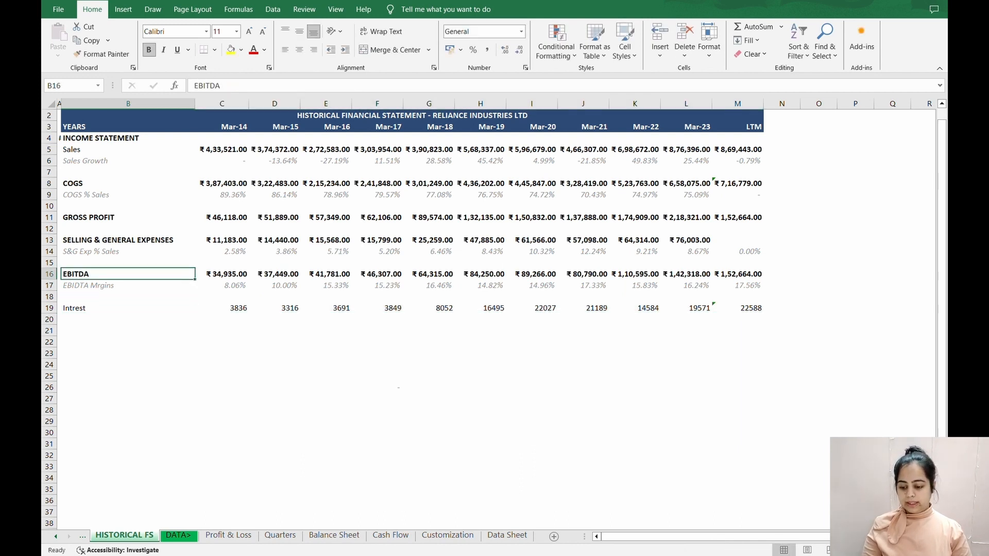
pyautogui.hotkey('shift', 'Right')
pyautogui.hotkey('shift', 'Right')
pyautogui.hotkey('shift', 'Right')
pyautogui.hotkey('shift', 'Right')
pyautogui.hotkey('shift', 'Right')
pyautogui.hotkey('shift', 'Right')
pyautogui.hotkey('shift', 'Right')
pyautogui.hotkey('shift', 'Right')
pyautogui.hotkey('shift', 'Right')
pyautogui.hotkey('shift', 'Right')
pyautogui.hotkey('shift', 'Right')
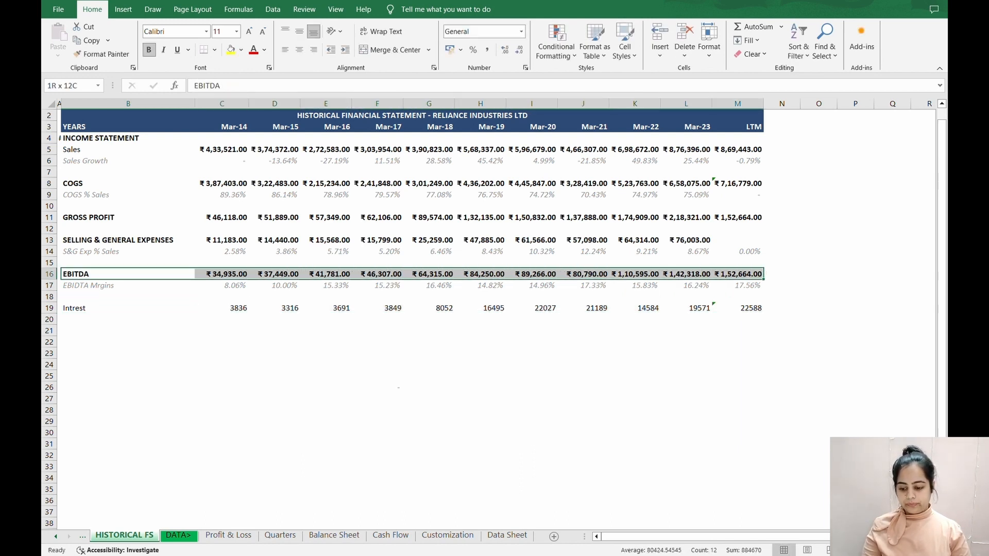
pyautogui.hotkey('ctrl', 'c')
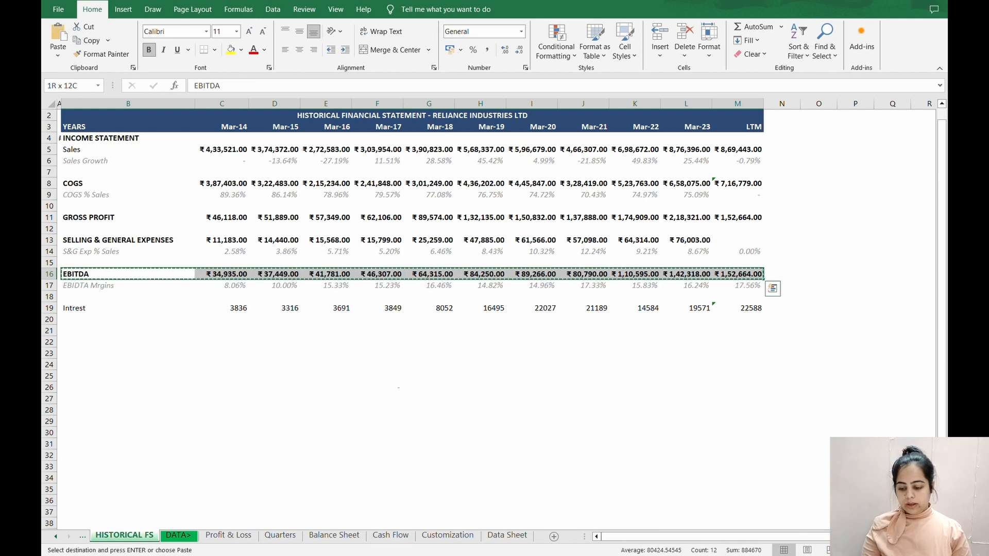
pyautogui.press('Down')
pyautogui.press('Down')
pyautogui.press('Down')
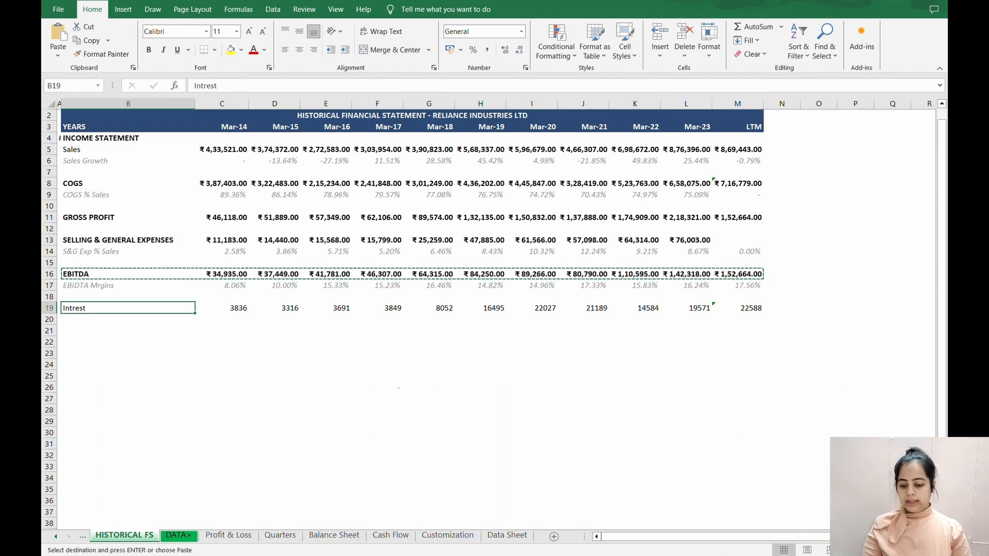
pyautogui.hotkey('shift', 'Right')
pyautogui.hotkey('shift', 'Right')
pyautogui.hotkey('shift', 'Right')
pyautogui.hotkey('shift', 'Right')
pyautogui.hotkey('shift', 'Right')
pyautogui.hotkey('shift', 'Right')
pyautogui.hotkey('shift', 'Right')
pyautogui.hotkey('shift', 'Right')
pyautogui.hotkey('shift', 'Right')
pyautogui.hotkey('shift', 'Right')
pyautogui.hotkey('shift', 'Right')
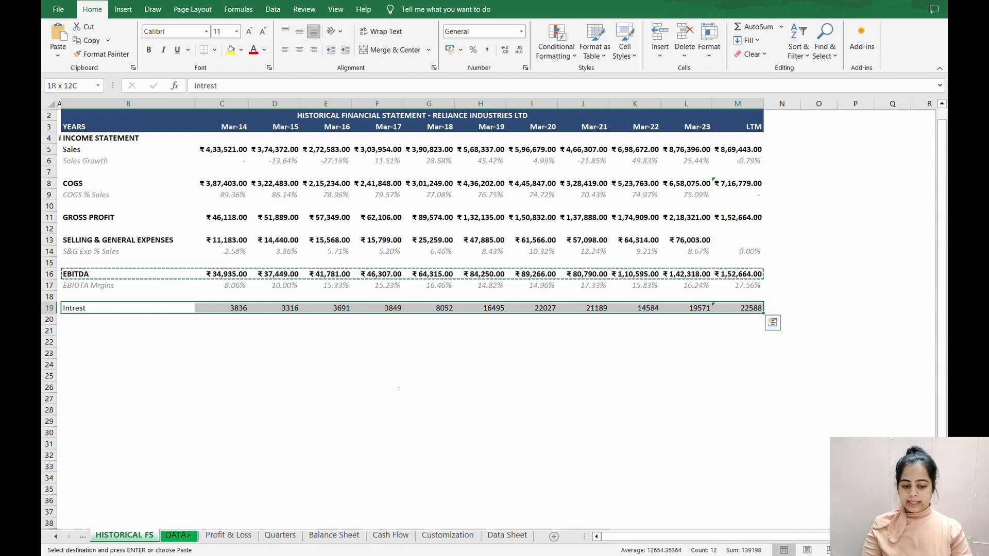
pyautogui.hotkey('ctrl', 'alt', 'v')
pyautogui.press('Down')
pyautogui.press('Down')
pyautogui.press('Down')
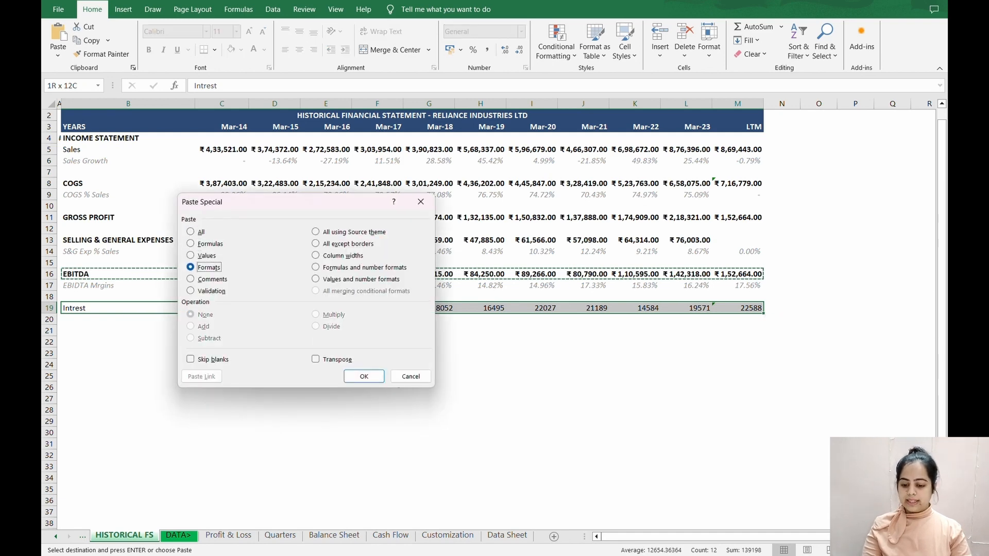
pyautogui.press('Return')
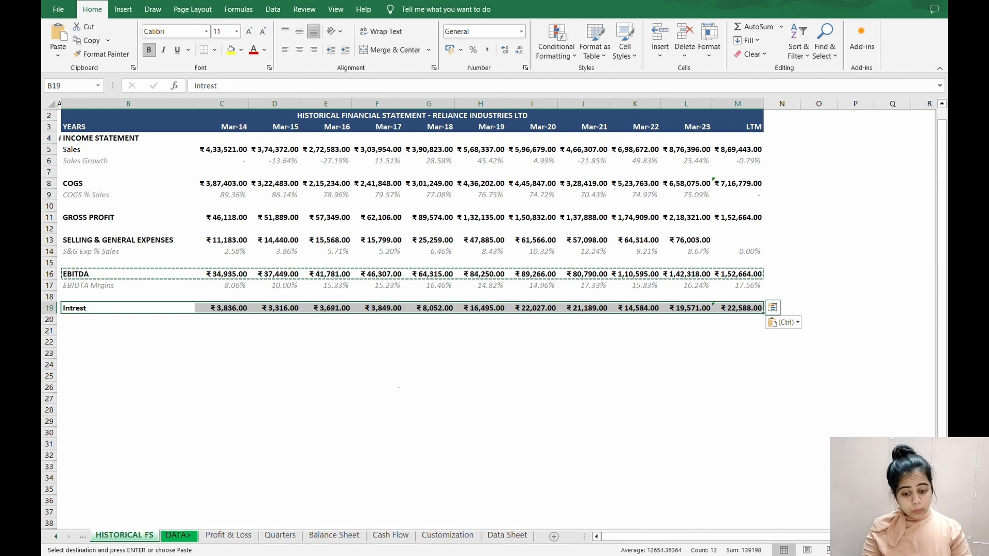
pyautogui.press('Escape')
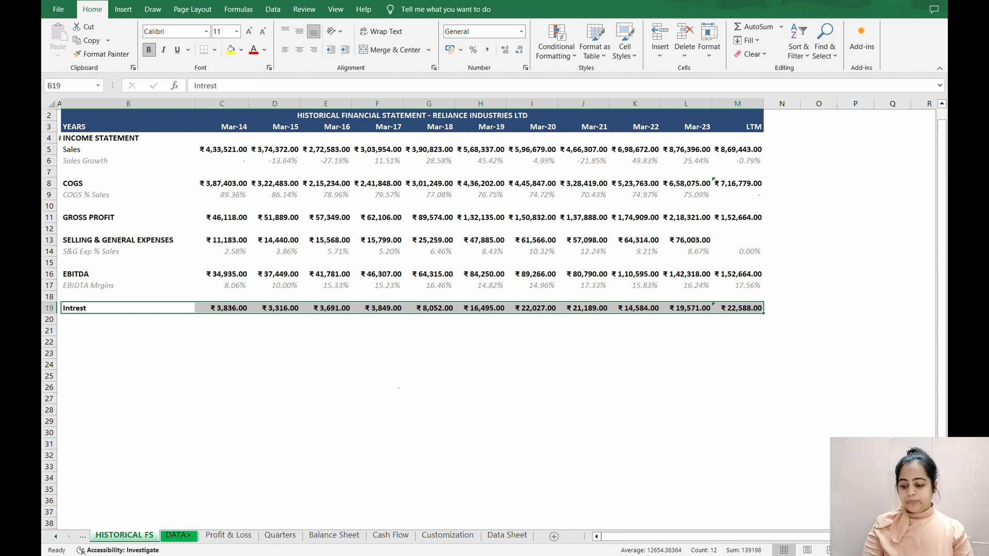
# Ignore the "Formula Omits Adjacent Cells" error on the LTM interest in M19
pyautogui.press('Down')
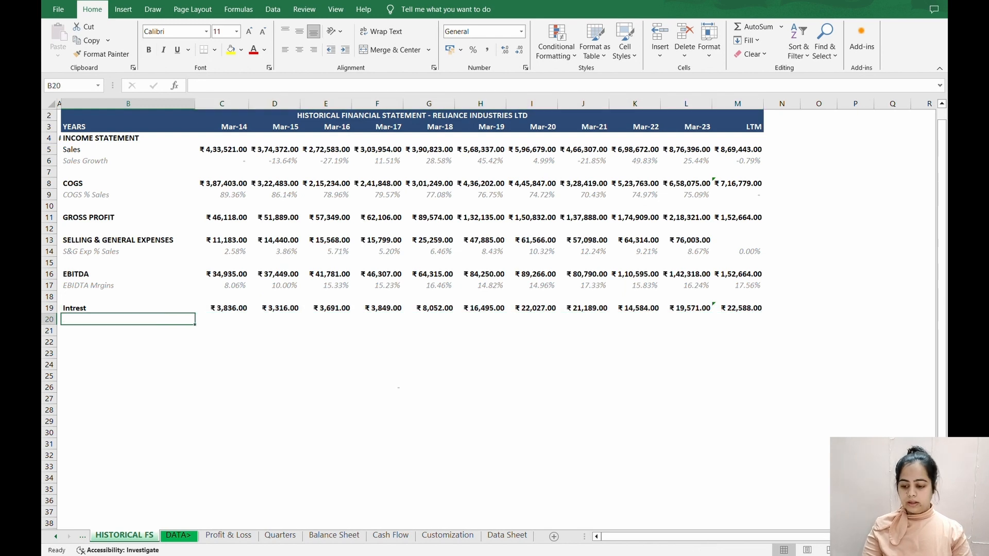
pyautogui.scroll(1, 82, 328)
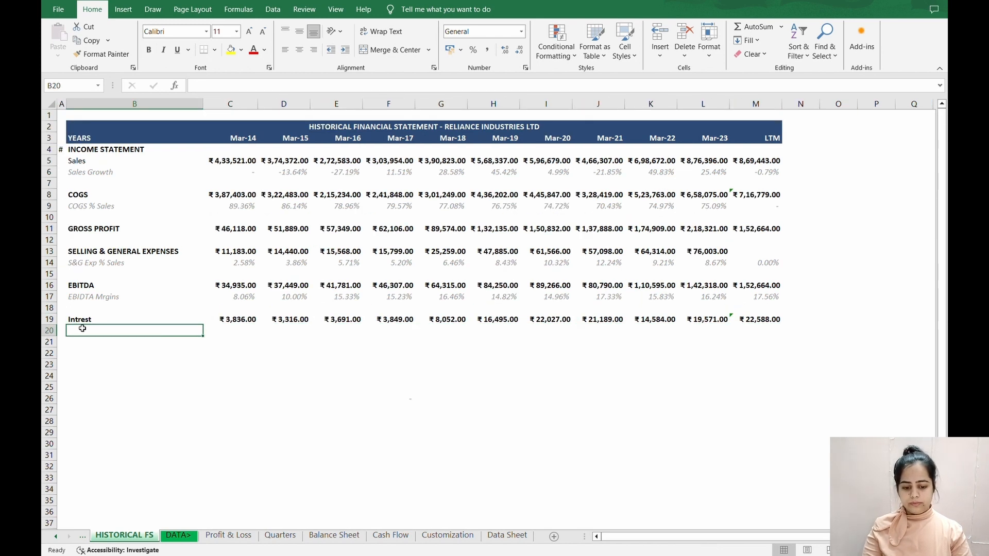
pyautogui.click(735, 319)
pyautogui.click(718, 319)
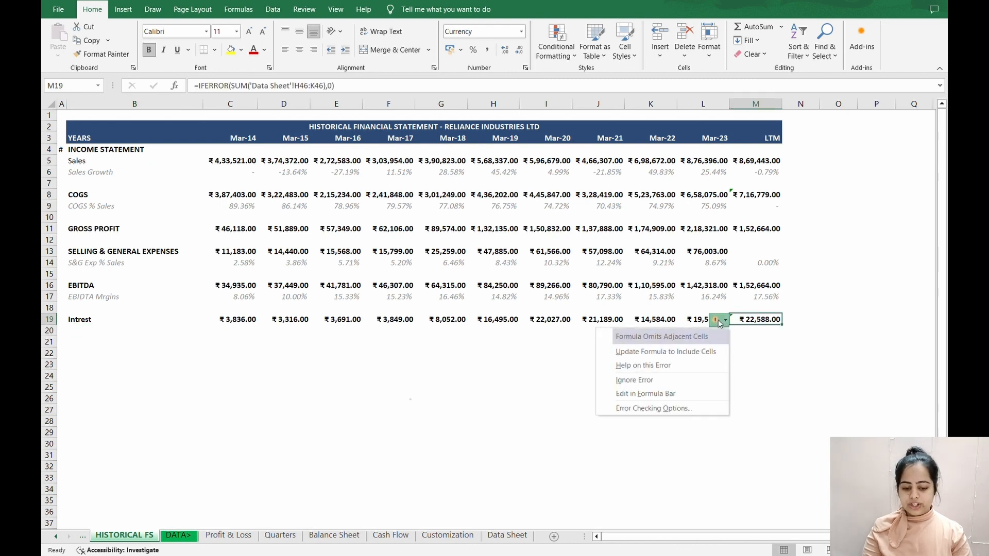
pyautogui.click(651, 379)
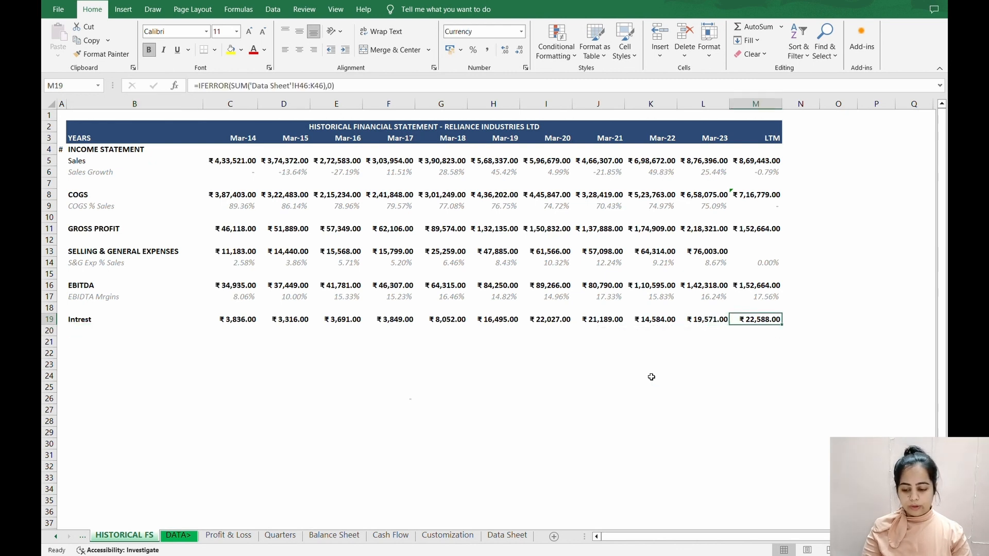
# Add the row label "Interest % Sales" in B20, directly below the interest row
pyautogui.click(80, 330)
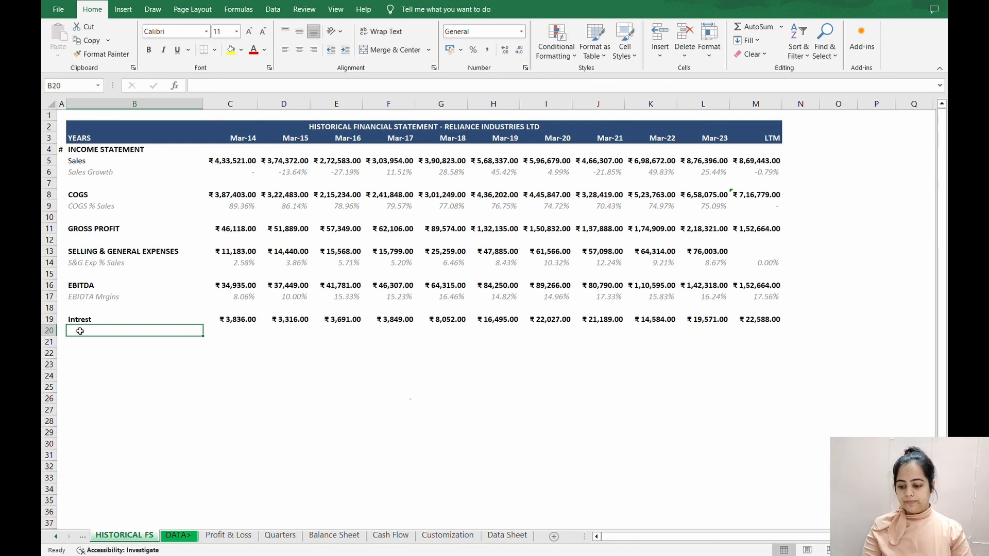
pyautogui.write('Int')
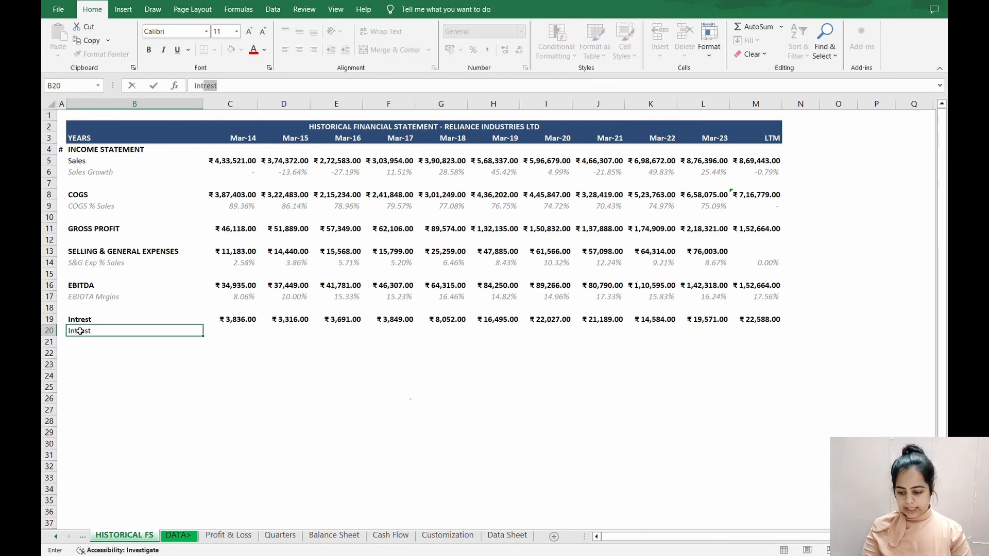
pyautogui.write('ere')
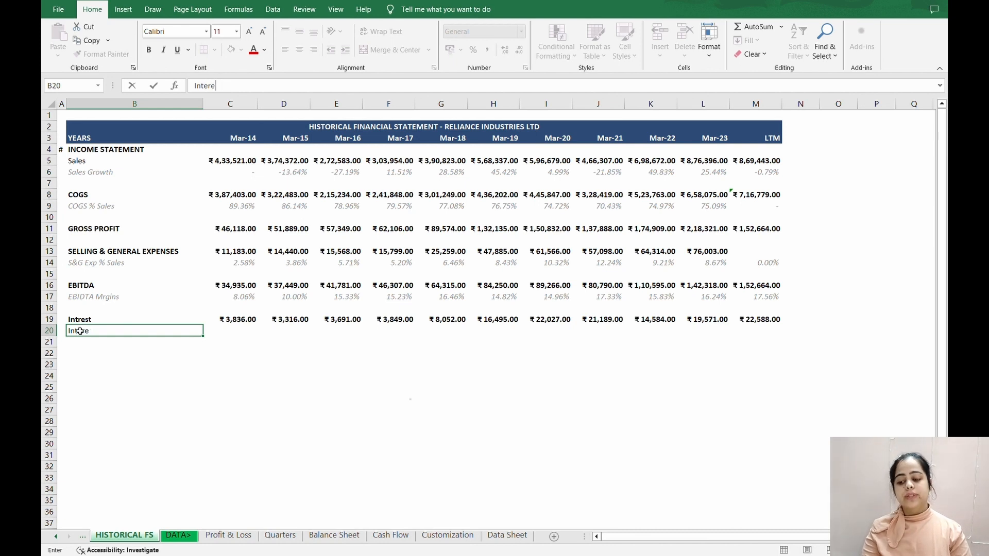
pyautogui.write('st % Sales')
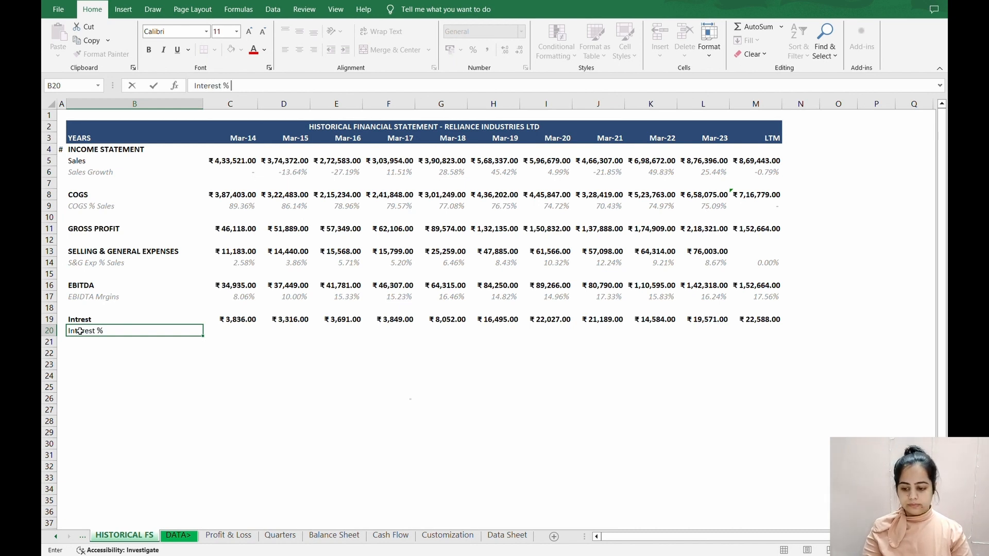
pyautogui.hotkey('ctrl', 'Return')
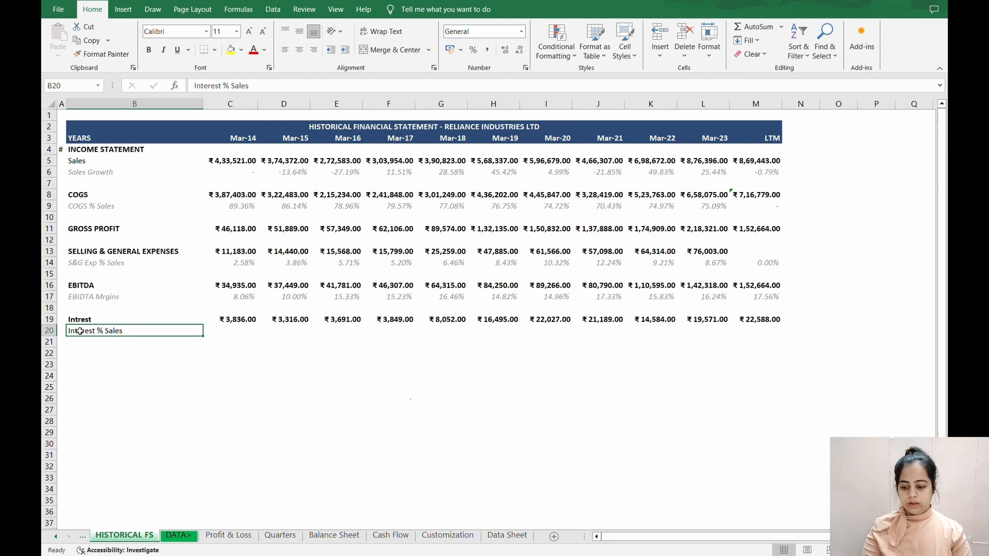
# Apply only the formatting of the EBITDA margin row B17:M17 to the interest percentage row B20:M20 with Paste Special Formats
pyautogui.press('Up')
pyautogui.press('Up')
pyautogui.press('Up')
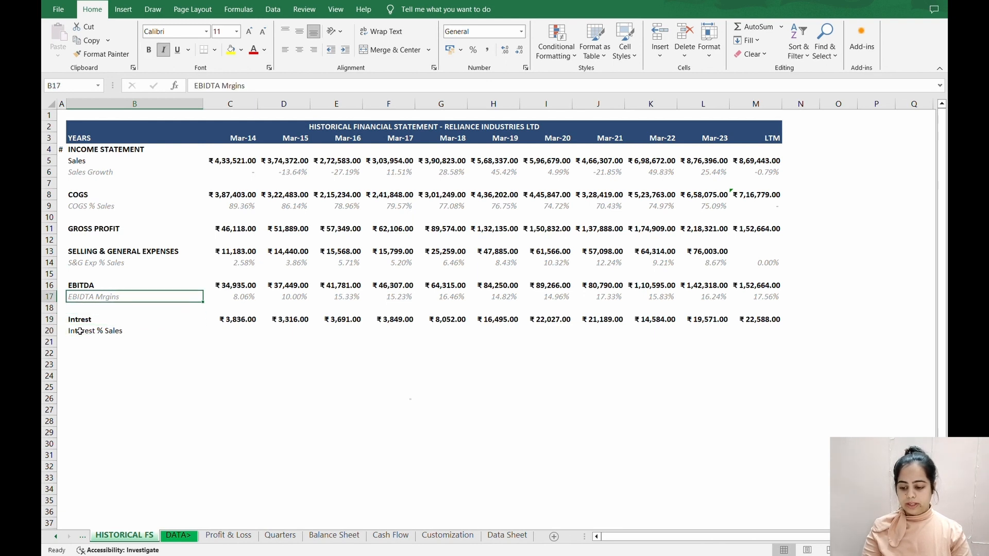
pyautogui.hotkey('shift', 'Right')
pyautogui.hotkey('shift', 'Right')
pyautogui.hotkey('shift', 'Right')
pyautogui.hotkey('shift', 'Right')
pyautogui.hotkey('shift', 'Right')
pyautogui.hotkey('shift', 'Right')
pyautogui.hotkey('shift', 'Right')
pyautogui.hotkey('shift', 'Right')
pyautogui.hotkey('shift', 'Right')
pyautogui.hotkey('shift', 'Right')
pyautogui.hotkey('shift', 'Right')
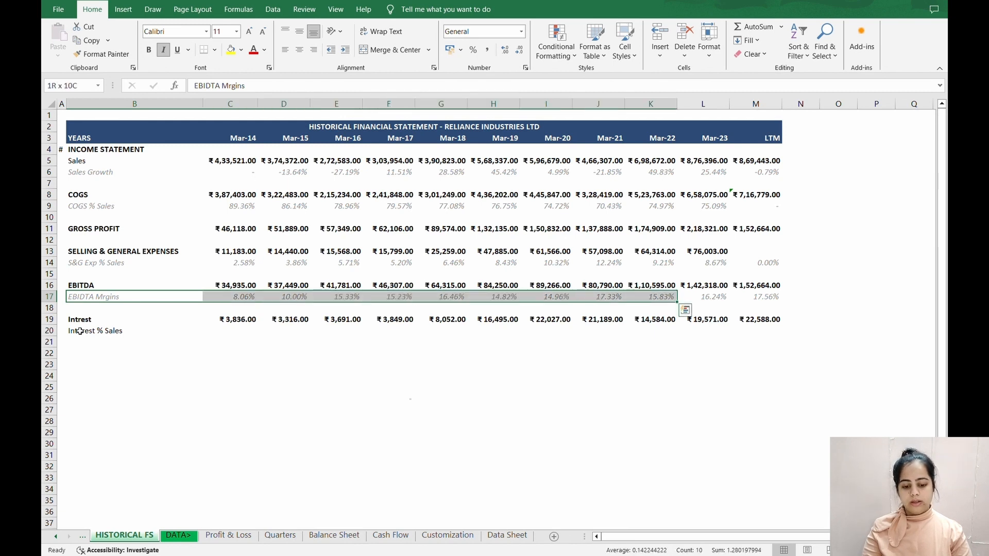
pyautogui.hotkey('ctrl', 'c')
pyautogui.press('Down')
pyautogui.press('Down')
pyautogui.press('Down')
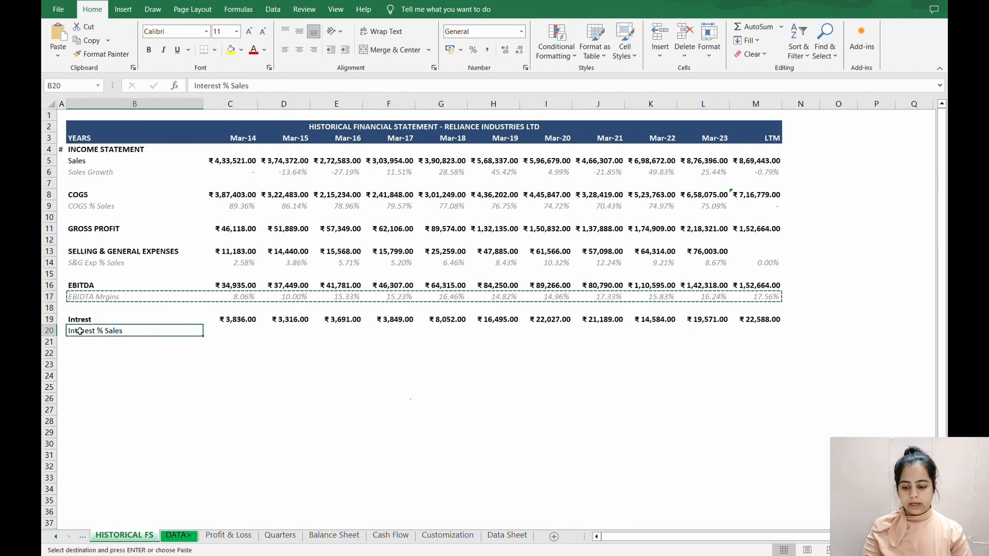
pyautogui.hotkey('shift', 'Right')
pyautogui.hotkey('shift', 'Right')
pyautogui.hotkey('shift', 'Right')
pyautogui.hotkey('shift', 'Right')
pyautogui.hotkey('shift', 'Right')
pyautogui.hotkey('shift', 'Right')
pyautogui.hotkey('shift', 'Right')
pyautogui.hotkey('shift', 'Right')
pyautogui.hotkey('shift', 'Right')
pyautogui.hotkey('shift', 'Right')
pyautogui.hotkey('shift', 'Right')
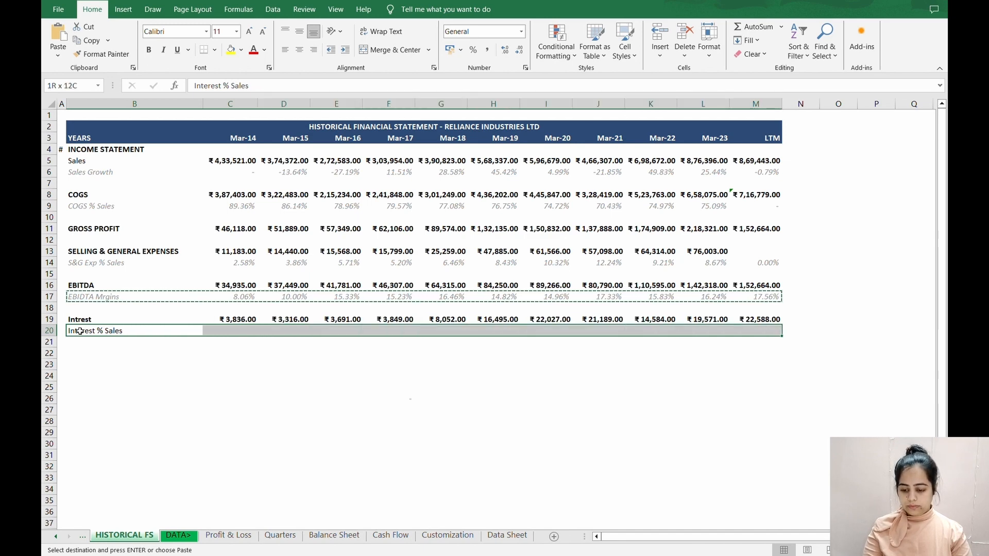
pyautogui.hotkey('ctrl', 'alt', 'v')
pyautogui.press('Down')
pyautogui.press('Down')
pyautogui.press('Down')
pyautogui.press('Return')
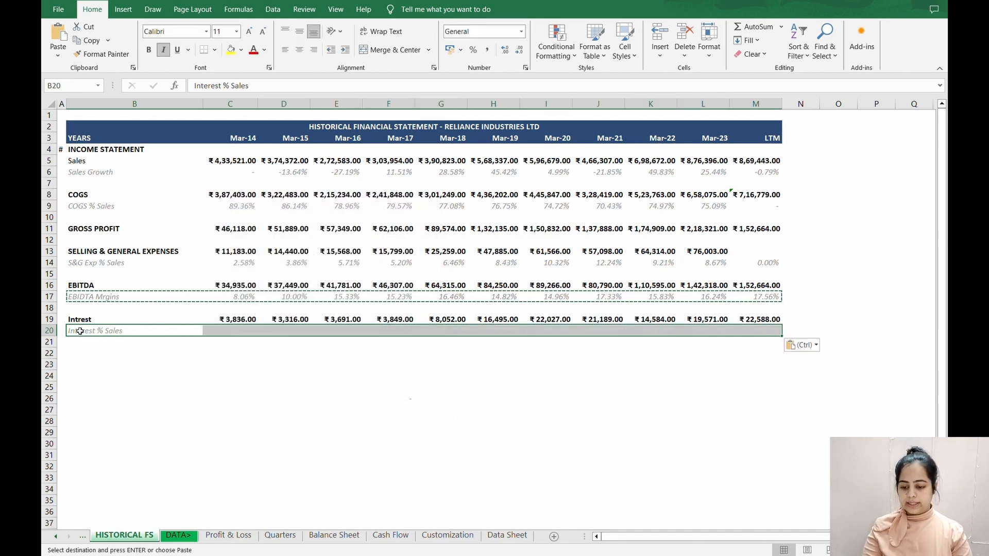
pyautogui.press('Escape')
# Calculate the Mar-14 interest as a percentage of sales in C20 with the formula =C19/C5
pyautogui.press('Right')
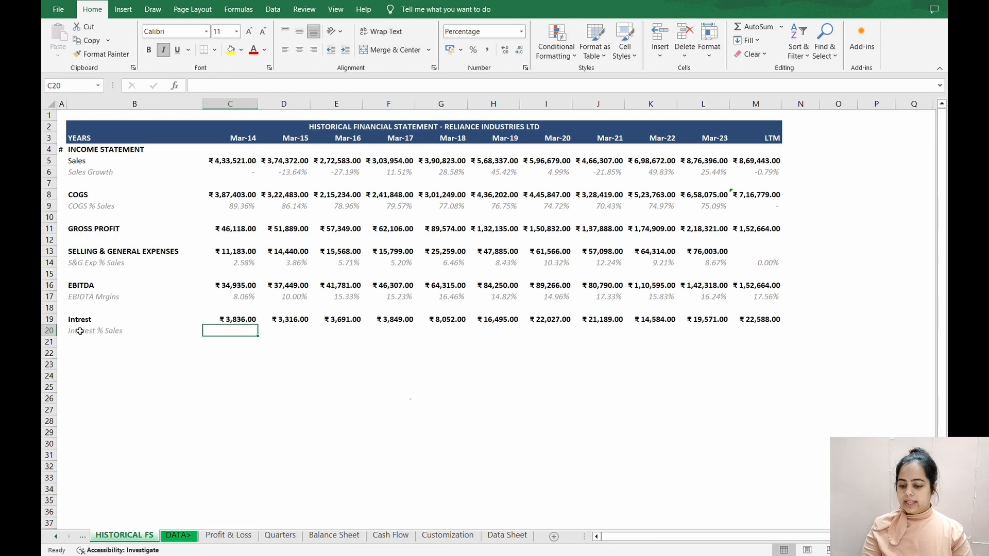
pyautogui.write('=')
pyautogui.press('Up')
pyautogui.write('/')
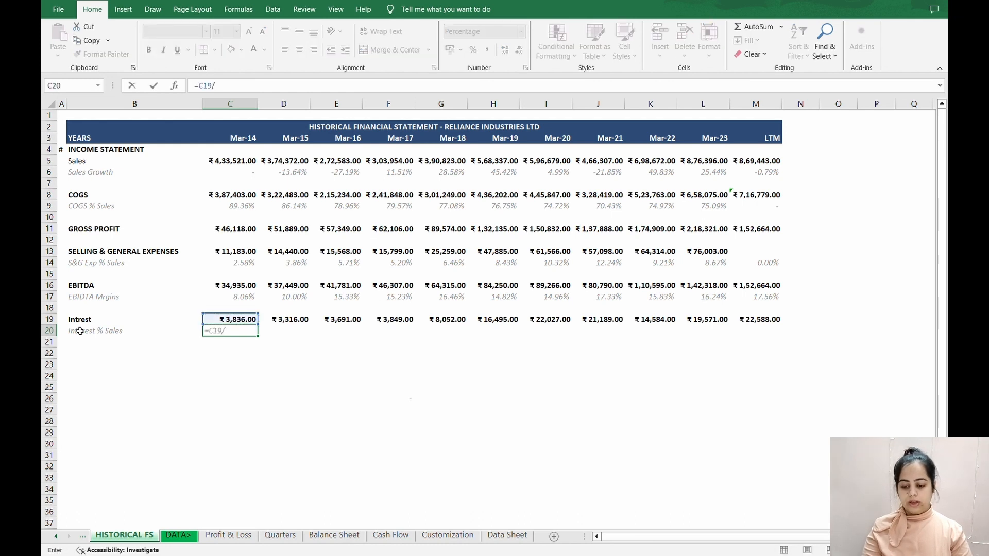
pyautogui.press('Up')
pyautogui.press('Up')
pyautogui.press('Up')
pyautogui.press('Up')
pyautogui.press('Up')
pyautogui.press('Up')
pyautogui.press('Up')
pyautogui.press('Up')
pyautogui.press('Up')
pyautogui.press('Up')
pyautogui.press('Up')
pyautogui.press('Up')
pyautogui.press('Up')
pyautogui.press('Up')
pyautogui.press('Up')
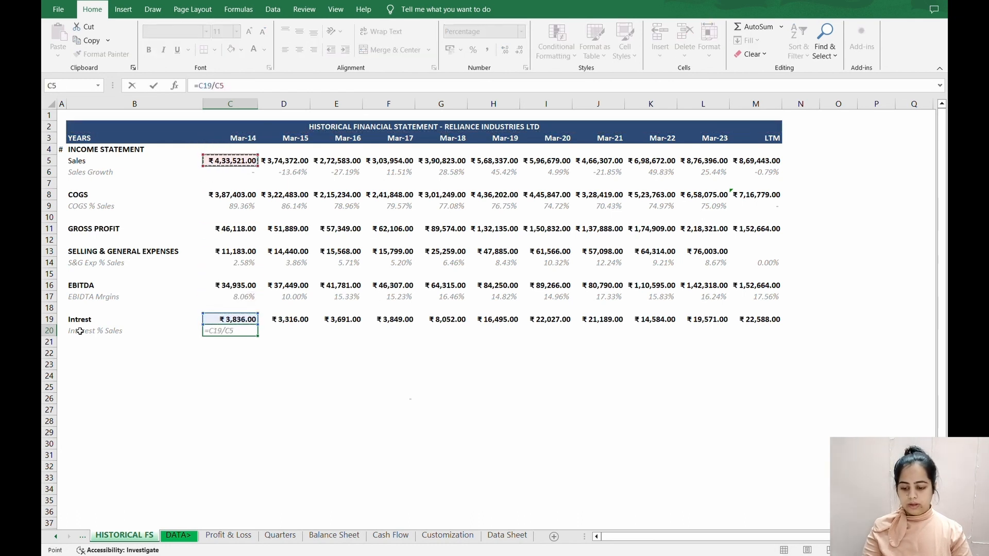
pyautogui.press('Return')
pyautogui.press('Up')
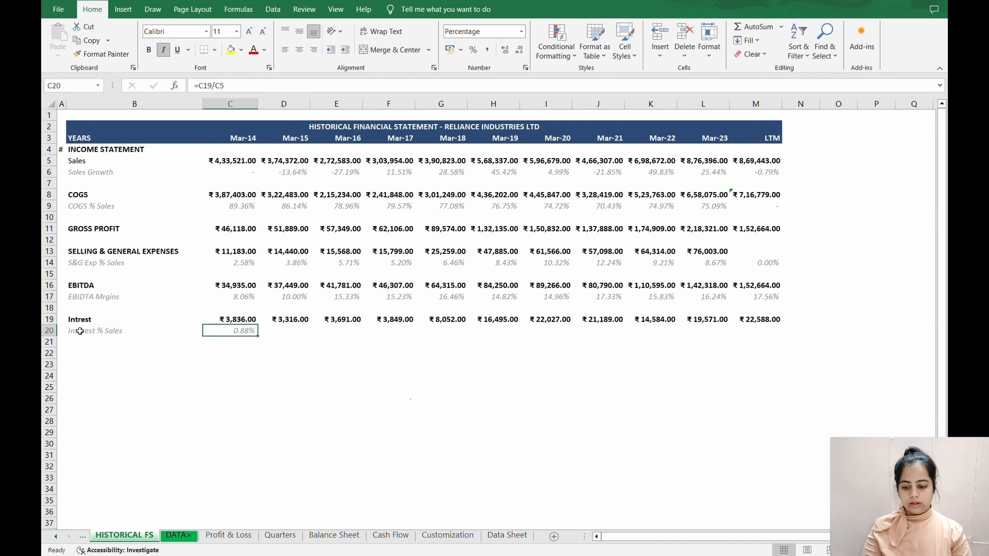
# Copy the Mar-14 interest percentage formula from C20 across D20:M20, through to the LTM column
pyautogui.hotkey('ctrl', 'c')
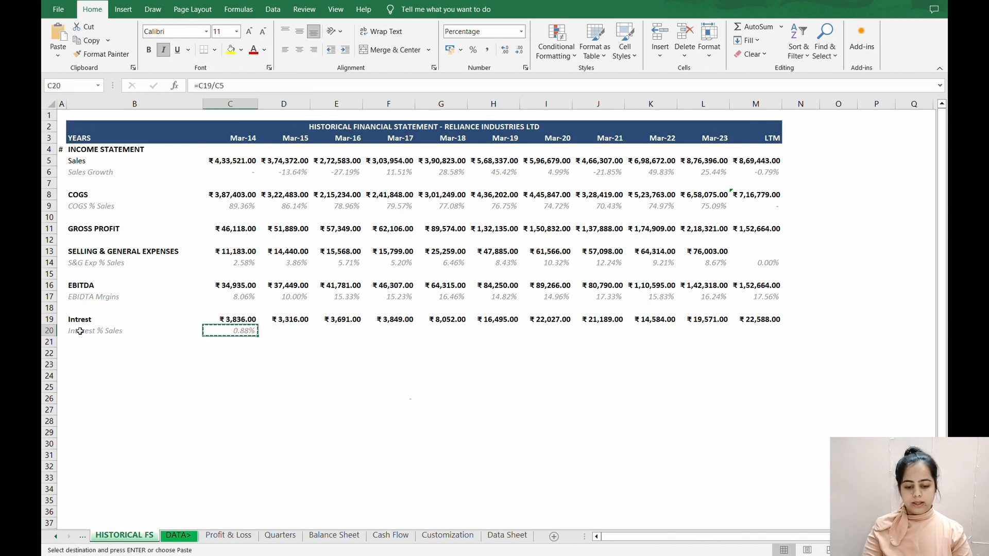
pyautogui.hotkey('shift', 'Right')
pyautogui.hotkey('shift', 'Right')
pyautogui.hotkey('shift', 'Right')
pyautogui.hotkey('shift', 'Right')
pyautogui.hotkey('shift', 'Right')
pyautogui.hotkey('shift', 'Right')
pyautogui.hotkey('shift', 'Right')
pyautogui.hotkey('shift', 'Right')
pyautogui.hotkey('shift', 'Right')
pyautogui.hotkey('shift', 'Right')
pyautogui.hotkey('shift', 'Right')
pyautogui.hotkey('shift', 'Right')
pyautogui.hotkey('shift', 'Left')
pyautogui.press('Left')
pyautogui.press('Right')
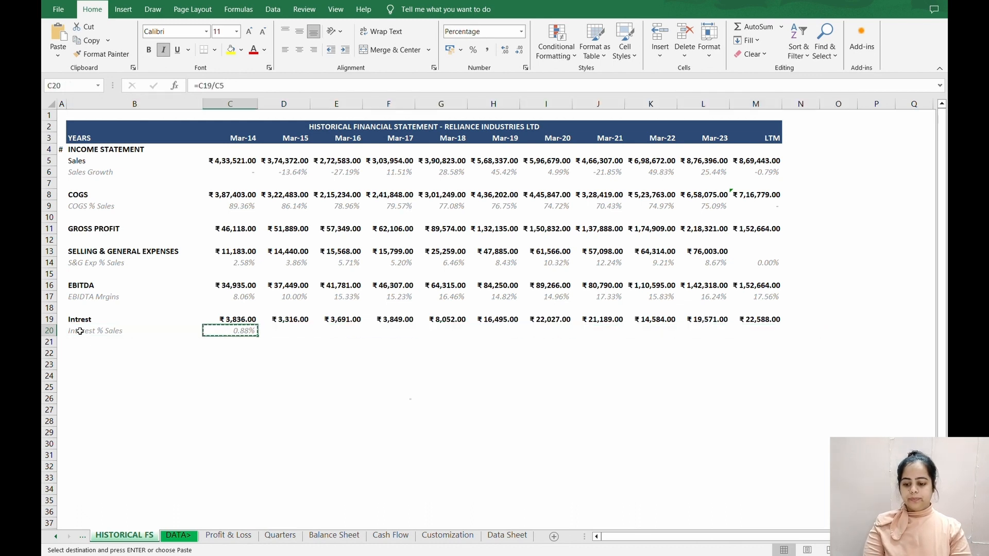
pyautogui.hotkey('shift', 'Right')
pyautogui.hotkey('shift', 'Right')
pyautogui.hotkey('shift', 'Right')
pyautogui.hotkey('shift', 'Right')
pyautogui.hotkey('shift', 'Right')
pyautogui.hotkey('shift', 'Right')
pyautogui.hotkey('shift', 'Right')
pyautogui.hotkey('shift', 'Right')
pyautogui.hotkey('shift', 'Right')
pyautogui.hotkey('shift', 'Right')
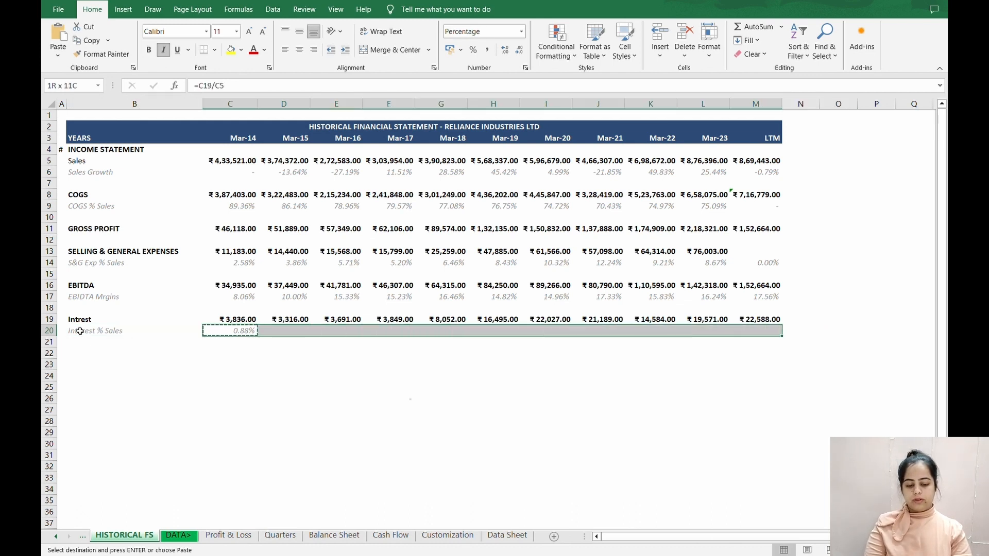
pyautogui.hotkey('ctrl', 'alt', 'v')
pyautogui.press('Down')
pyautogui.press('Down')
pyautogui.press('Down')
pyautogui.press('Return')
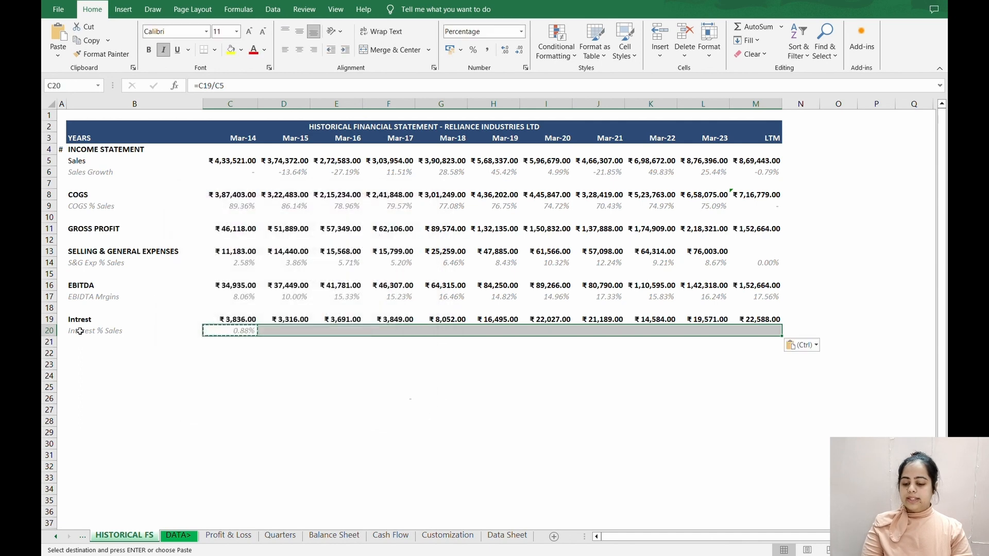
pyautogui.press('Return')
pyautogui.press('Down')
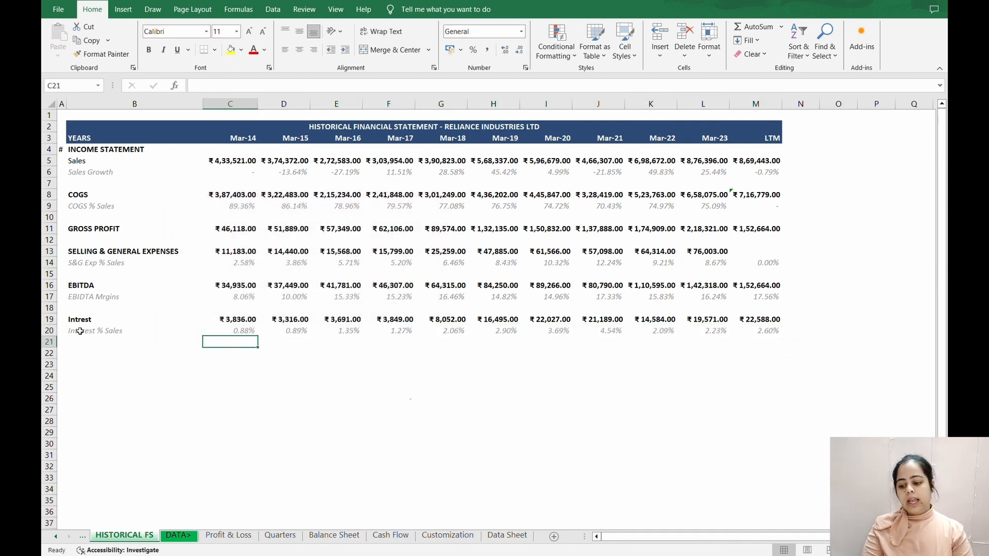
pyautogui.press('Up')
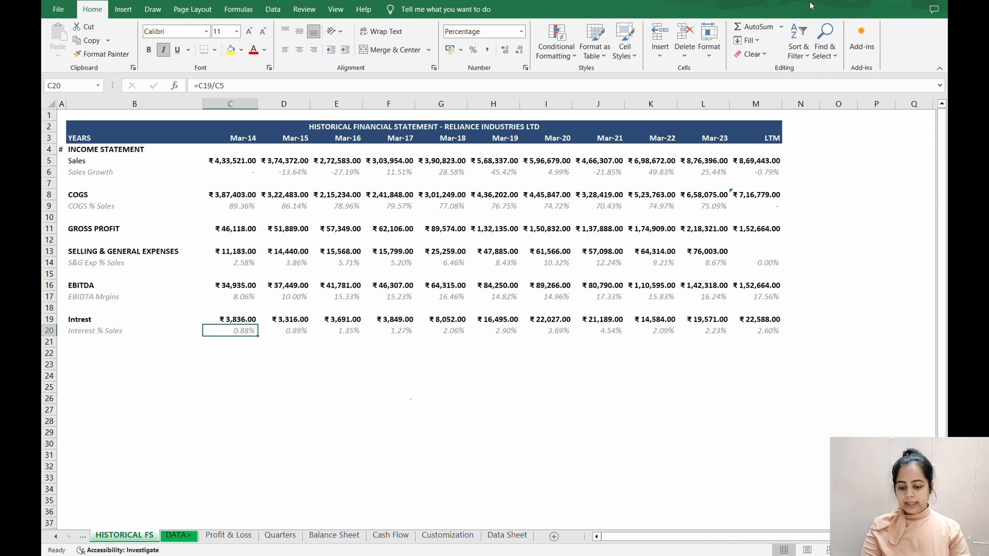
# Add the row label "Depreciation" in B22, leaving one blank row below the interest percentage row
pyautogui.click(440, 1)
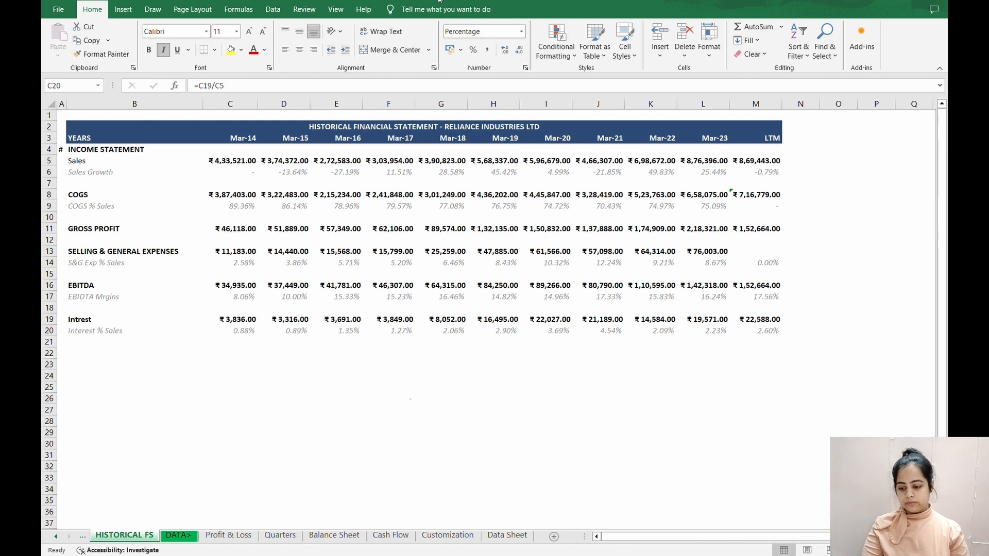
pyautogui.click(89, 345)
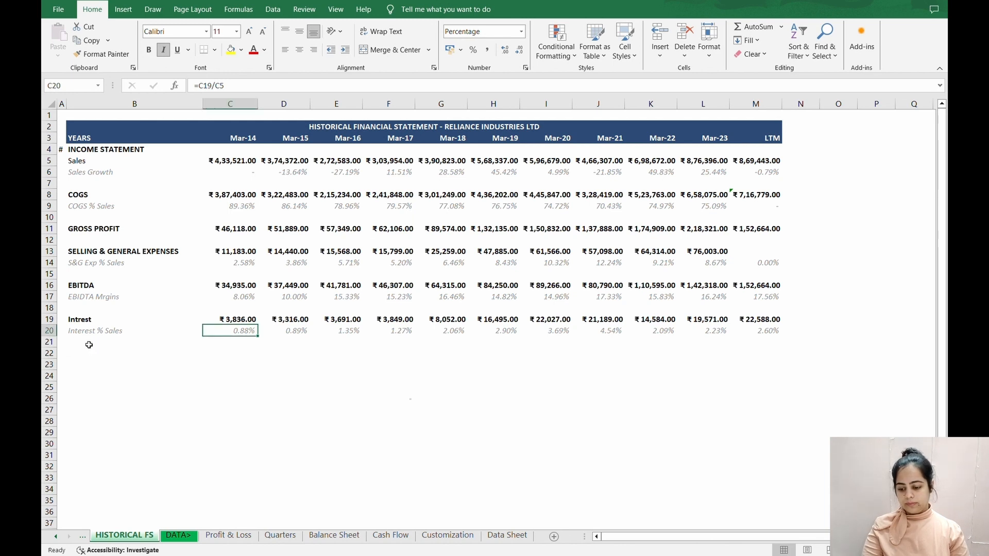
pyautogui.click(89, 344)
pyautogui.click(89, 349)
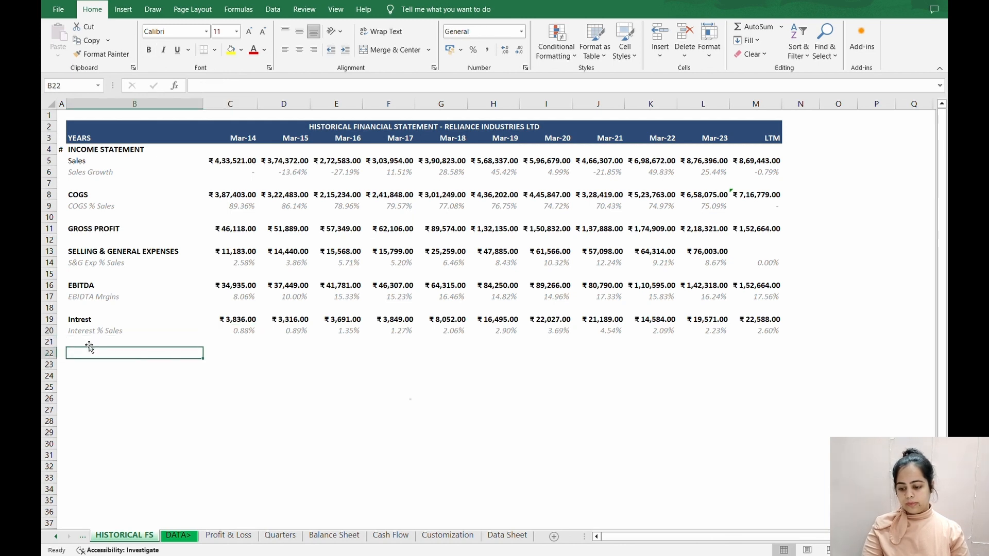
pyautogui.write('De')
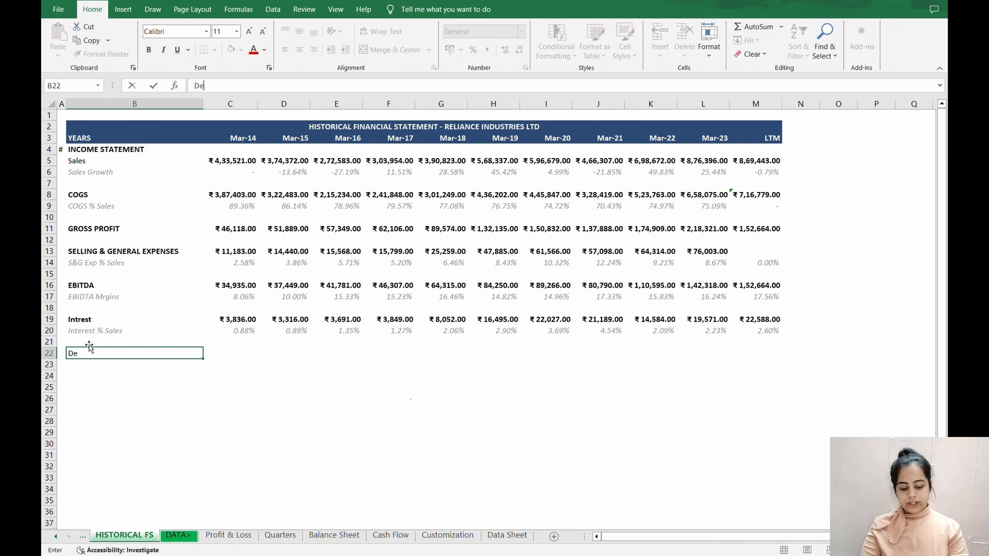
pyautogui.write('per')
pyautogui.press('BackSpace')
pyautogui.press('BackSpace')
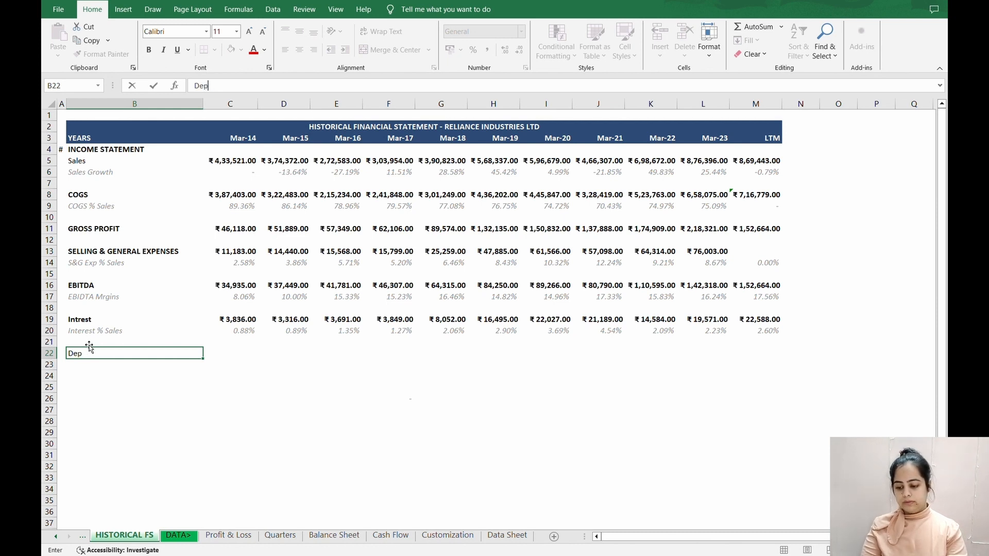
pyautogui.write('reciation')
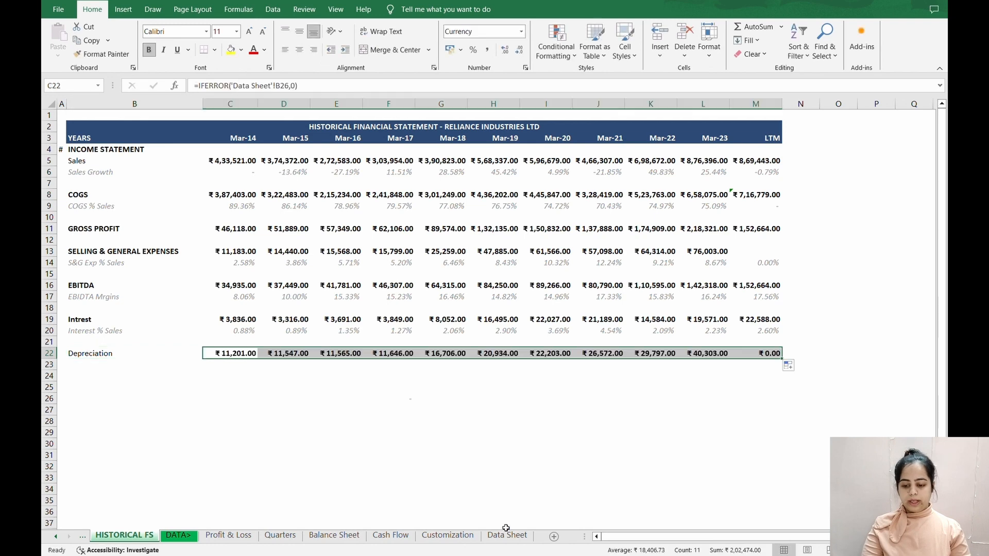
# Open the Data Sheet worksheet to source the LTM depreciation for M22
pyautogui.click(507, 523)
pyautogui.click(507, 535)
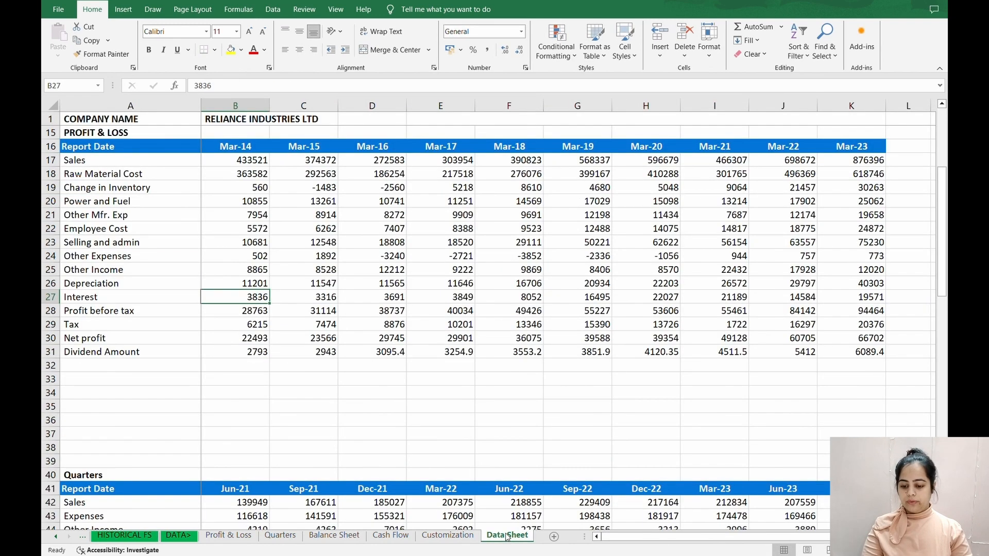
# Add the row label "Depreciation % Sales" in B23, directly below the depreciation row
pyautogui.write('Deprec')
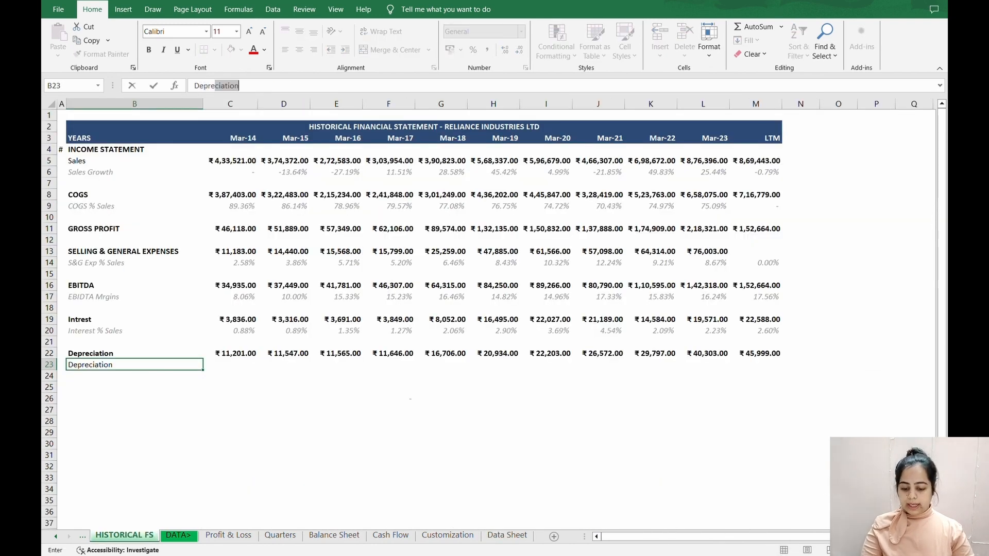
pyautogui.write('iation')
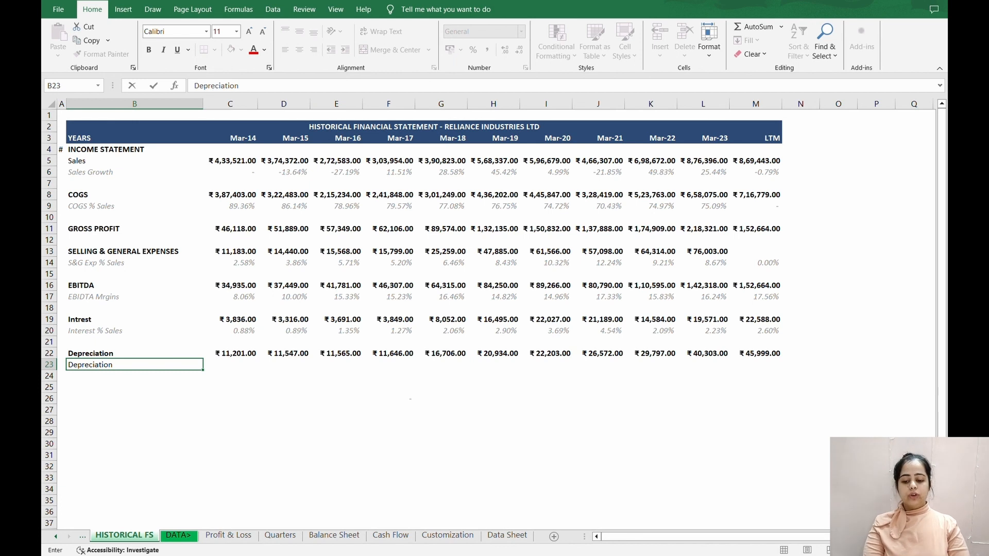
pyautogui.write(' % Sales')
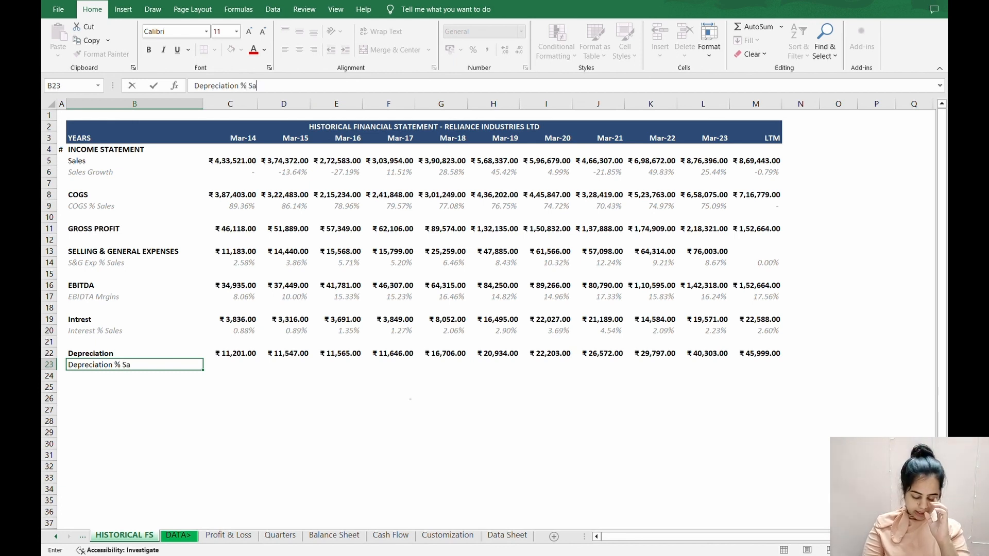
pyautogui.press('Up')
pyautogui.press('Up')
pyautogui.press('Up')
pyautogui.hotkey('ctrl', 'c')
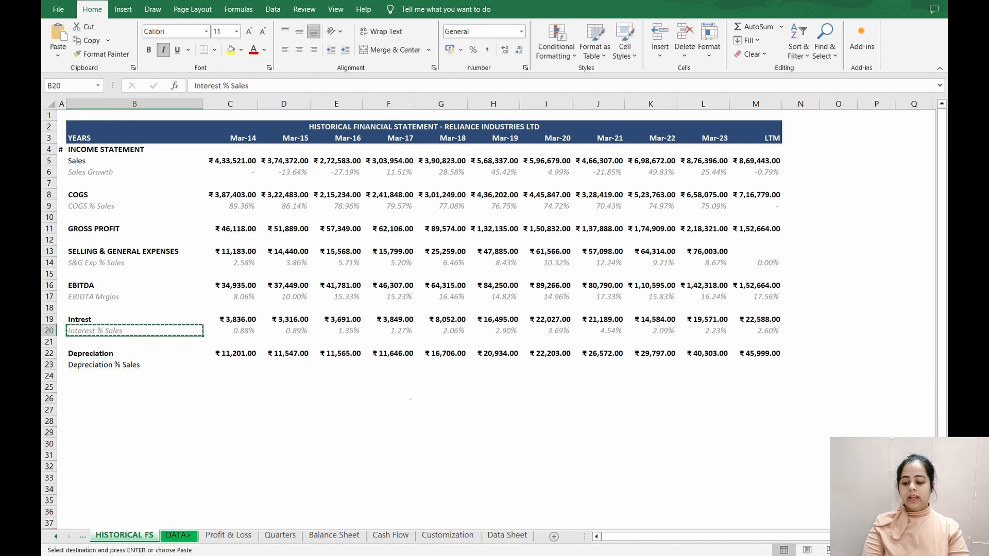
pyautogui.press('Escape')
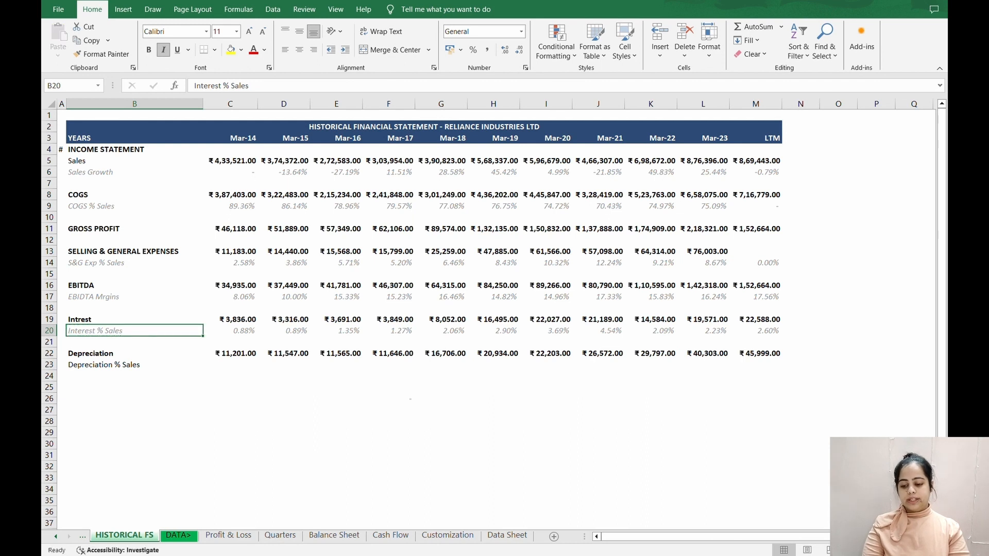
pyautogui.hotkey('shift', 'Right')
pyautogui.press('Right')
pyautogui.press('Right')
pyautogui.press('Right')
pyautogui.press('Right')
pyautogui.press('Right')
pyautogui.press('Right')
pyautogui.press('Right')
pyautogui.press('Right')
pyautogui.press('Right')
pyautogui.press('Left')
pyautogui.press('Left')
pyautogui.press('Left')
pyautogui.press('Left')
pyautogui.press('Left')
pyautogui.press('Left')
pyautogui.press('Left')
pyautogui.press('Left')
pyautogui.press('Left')
pyautogui.press('Left')
pyautogui.press('Right')
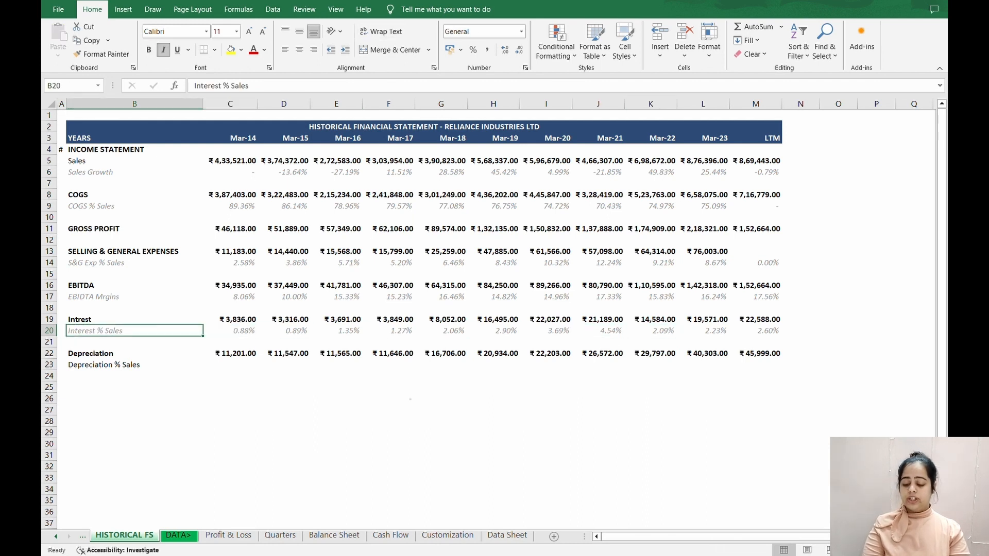
pyautogui.hotkey('shift', 'Right')
pyautogui.hotkey('shift', 'Right')
pyautogui.hotkey('shift', 'Right')
pyautogui.hotkey('shift', 'Right')
pyautogui.hotkey('shift', 'Right')
pyautogui.hotkey('shift', 'Right')
pyautogui.hotkey('shift', 'Right')
pyautogui.hotkey('shift', 'Right')
pyautogui.hotkey('shift', 'Right')
pyautogui.hotkey('shift', 'Right')
pyautogui.hotkey('shift', 'Right')
pyautogui.hotkey('shift', 'Right')
pyautogui.hotkey('shift', 'Right')
pyautogui.hotkey('shift', 'Right')
pyautogui.hotkey('shift', 'Left')
pyautogui.hotkey('shift', 'Left')
pyautogui.press('Left')
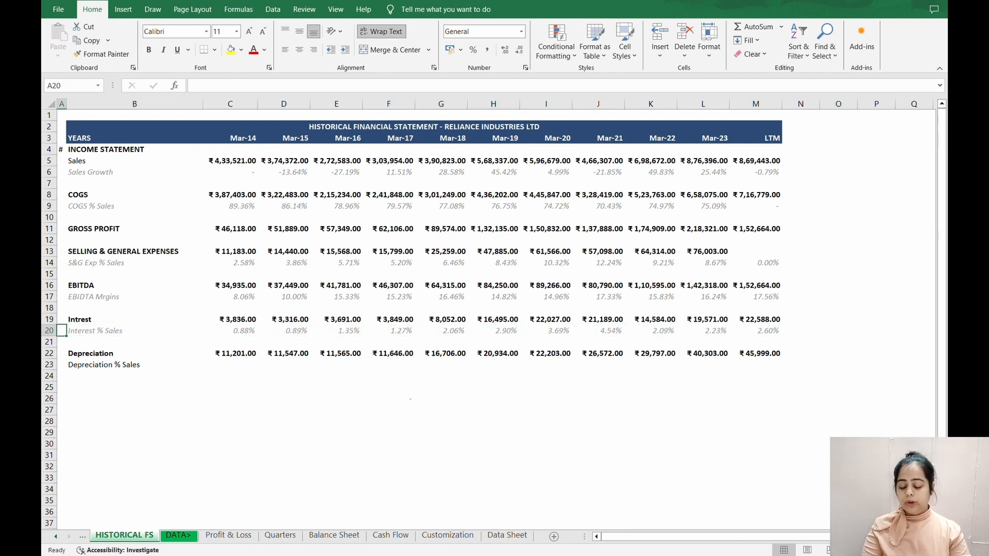
# Apply only the formatting of the interest percentage row B20:M20 to the depreciation percentage row B23:M23 with Paste Special Formats
pyautogui.press('Right')
pyautogui.hotkey('shift', 'Right')
pyautogui.hotkey('shift', 'Right')
pyautogui.hotkey('shift', 'Right')
pyautogui.hotkey('shift', 'Right')
pyautogui.hotkey('shift', 'Right')
pyautogui.hotkey('shift', 'Right')
pyautogui.hotkey('shift', 'Right')
pyautogui.hotkey('shift', 'Right')
pyautogui.hotkey('shift', 'Right')
pyautogui.hotkey('shift', 'Right')
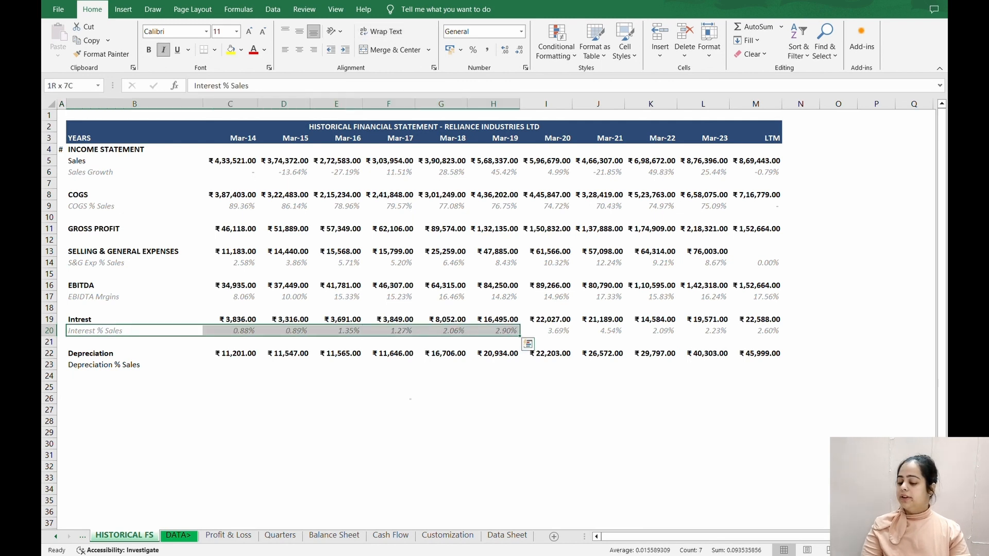
pyautogui.hotkey('shift', 'Right')
pyautogui.hotkey('ctrl', 'c')
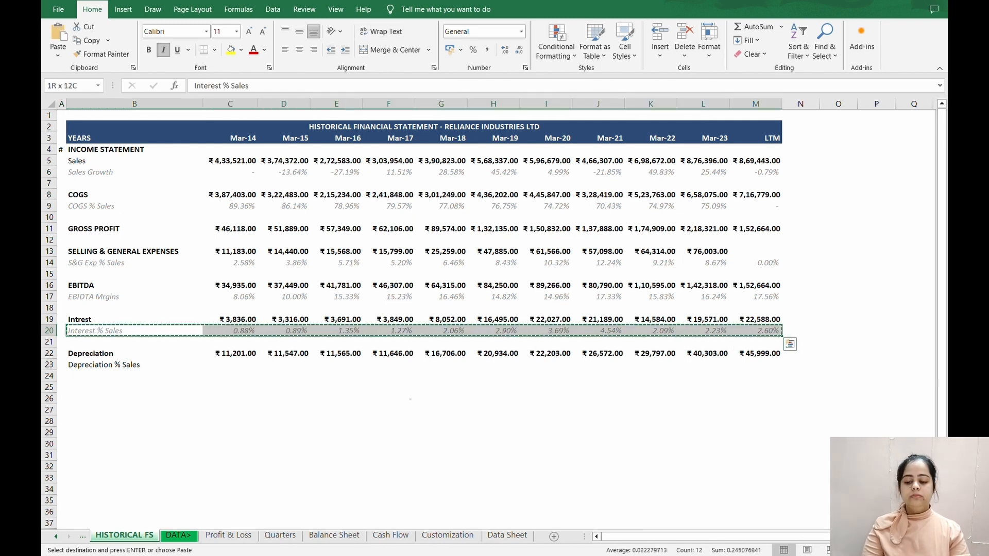
pyautogui.press('Down')
pyautogui.press('Down')
pyautogui.press('Down')
pyautogui.hotkey('shift', 'Right')
pyautogui.hotkey('shift', 'Right')
pyautogui.hotkey('shift', 'Right')
pyautogui.hotkey('shift', 'Right')
pyautogui.hotkey('shift', 'Right')
pyautogui.hotkey('shift', 'Right')
pyautogui.hotkey('shift', 'Right')
pyautogui.hotkey('shift', 'Right')
pyautogui.hotkey('shift', 'Right')
pyautogui.hotkey('shift', 'Right')
pyautogui.hotkey('shift', 'Right')
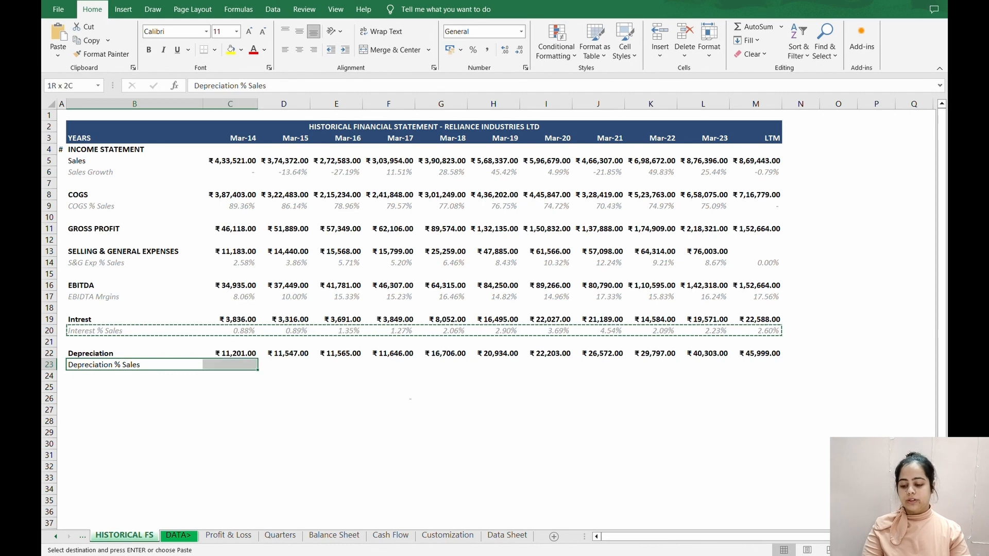
pyautogui.hotkey('ctrl', 'alt', 'v')
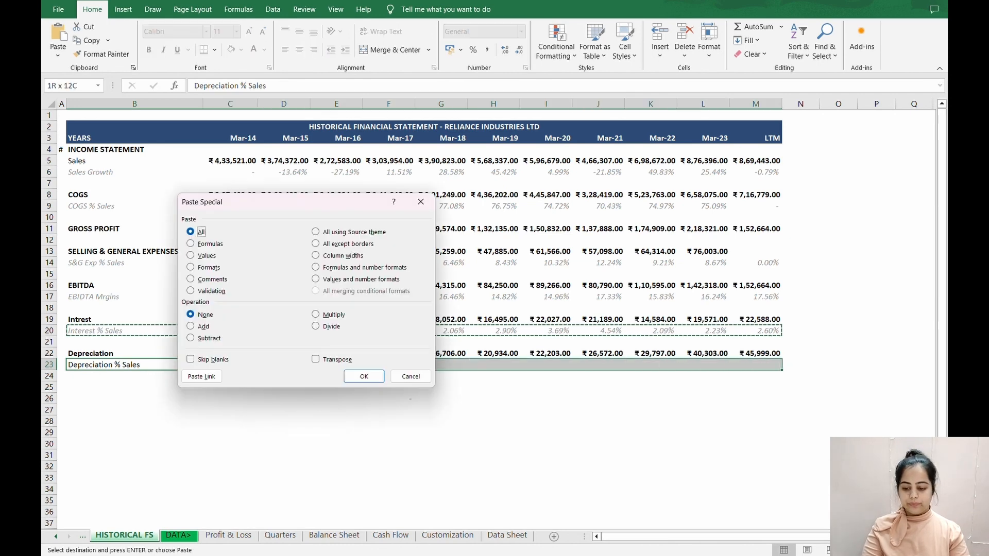
pyautogui.press('Return')
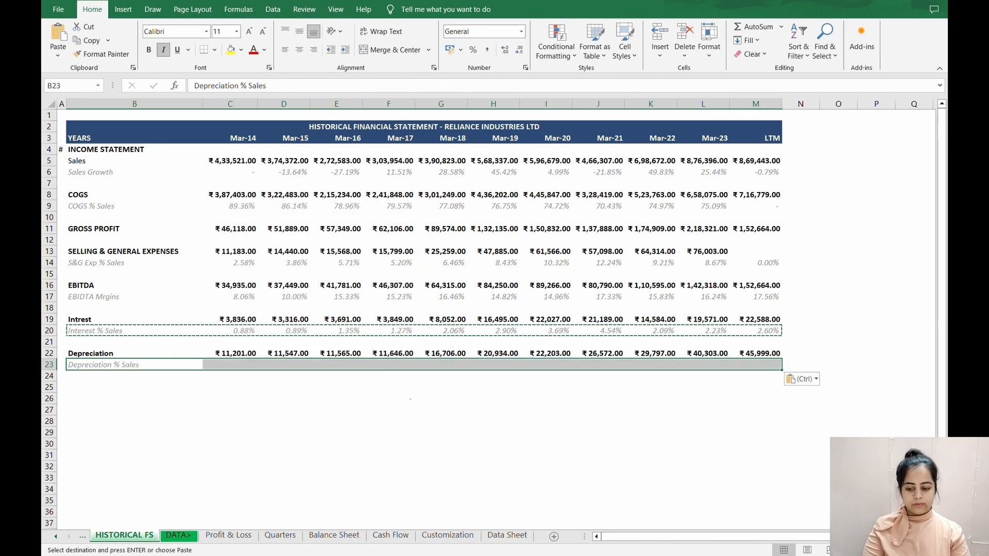
# Calculate the Mar-14 depreciation as a percentage of sales in C23 with the formula =C22/C5
pyautogui.press('Escape')
pyautogui.press('Down')
pyautogui.press('Right')
pyautogui.press('Up')
pyautogui.write('=')
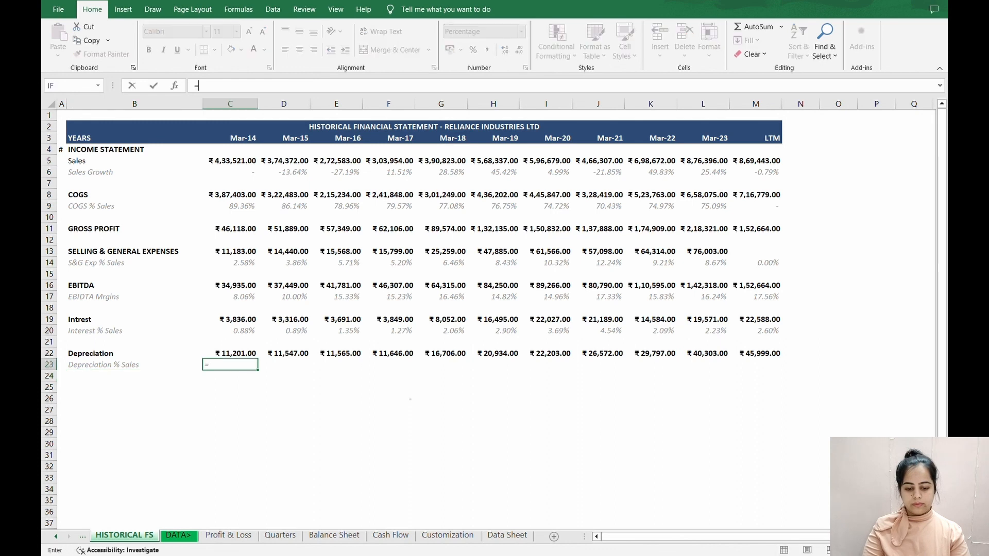
pyautogui.press('Up')
pyautogui.write('/')
pyautogui.press('Up')
pyautogui.press('Up')
pyautogui.press('Up')
pyautogui.press('Up')
pyautogui.press('Up')
pyautogui.press('Up')
pyautogui.press('Up')
pyautogui.press('Up')
pyautogui.press('Up')
pyautogui.press('Up')
pyautogui.press('Up')
pyautogui.press('Up')
pyautogui.press('Up')
pyautogui.press('Up')
pyautogui.press('Up')
pyautogui.press('Up')
pyautogui.press('Up')
pyautogui.press('Up')
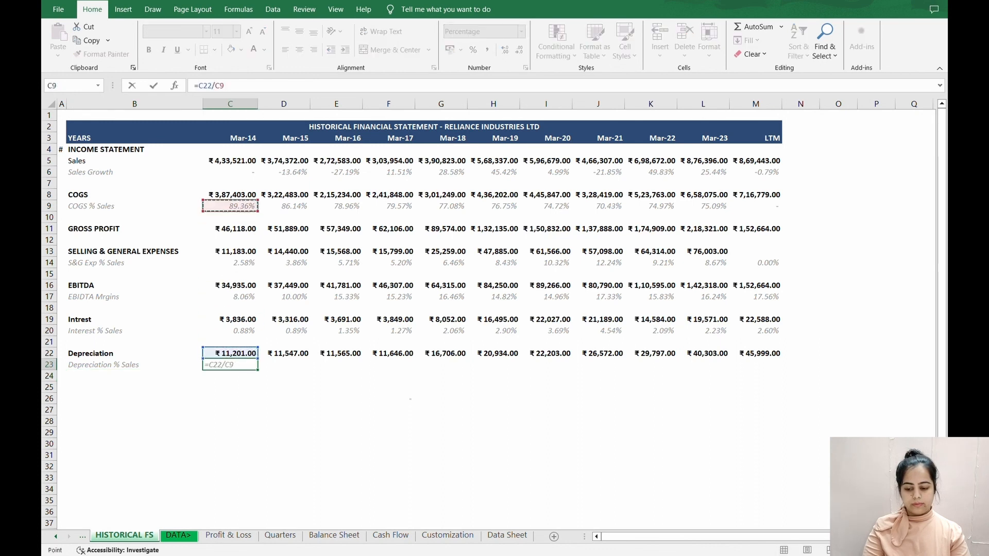
pyautogui.hotkey('ctrl', 'Return')
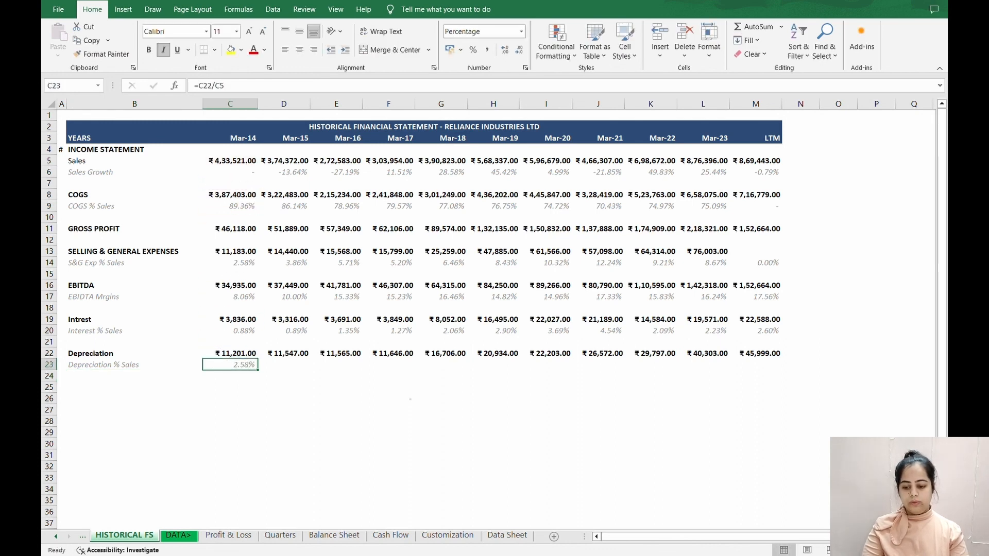
# Copy the Mar-14 depreciation percentage formula from C23 across D23:M23, through to the LTM column
pyautogui.hotkey('ctrl', 'c')
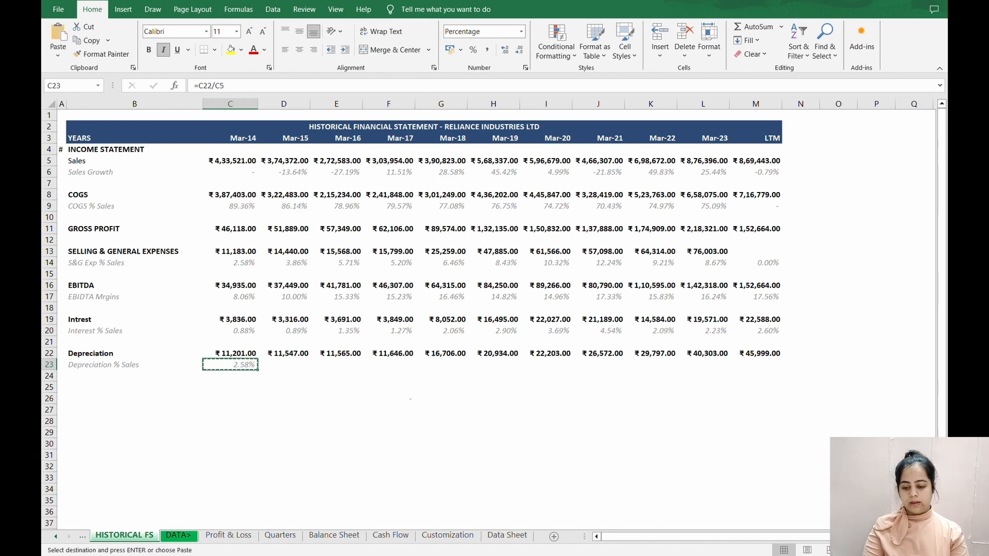
pyautogui.hotkey('shift', 'Right')
pyautogui.hotkey('shift', 'Right')
pyautogui.hotkey('shift', 'Right')
pyautogui.hotkey('shift', 'Right')
pyautogui.hotkey('shift', 'Right')
pyautogui.hotkey('shift', 'Right')
pyautogui.hotkey('shift', 'Right')
pyautogui.hotkey('shift', 'Right')
pyautogui.hotkey('shift', 'Right')
pyautogui.hotkey('shift', 'Right')
pyautogui.press('Return')
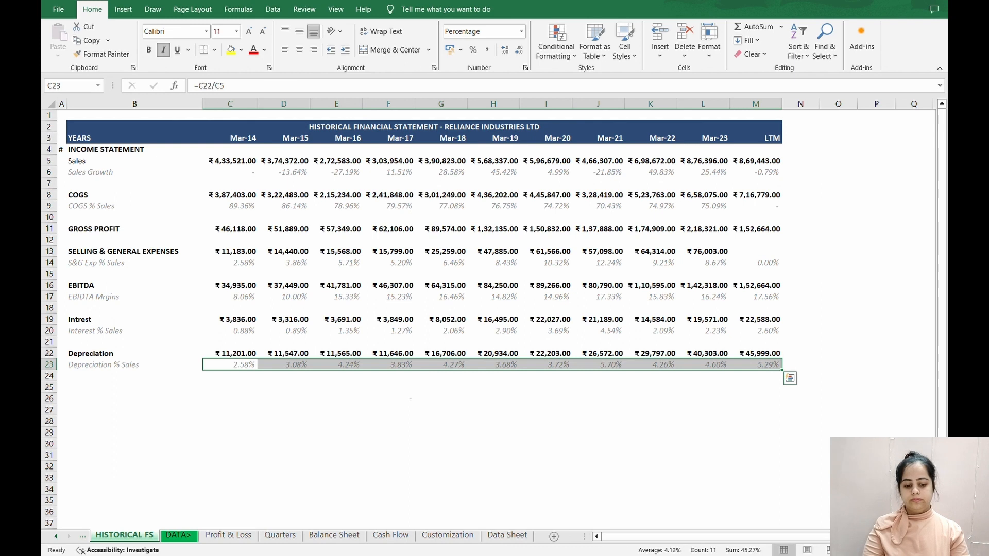
pyautogui.press('Down')
pyautogui.press('Left')
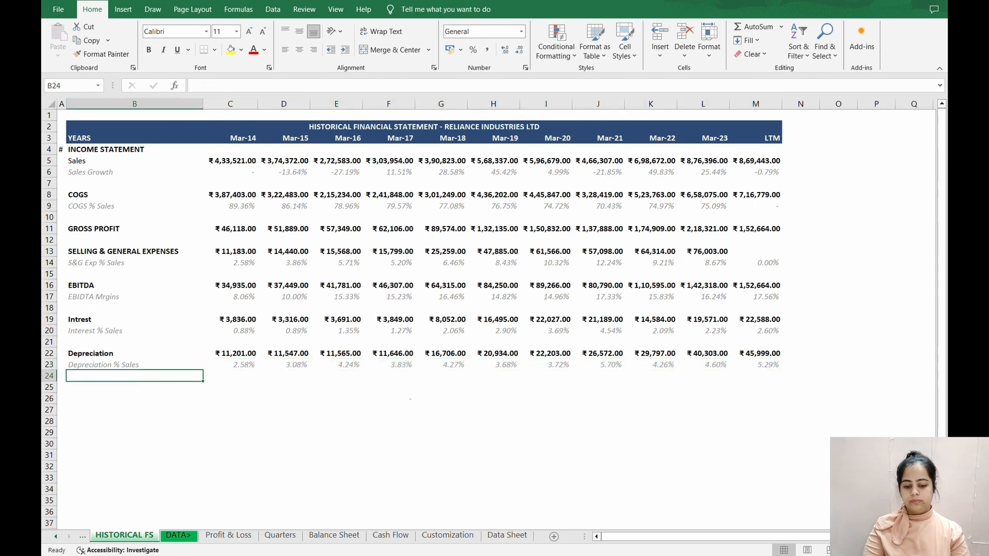
pyautogui.press('Down')
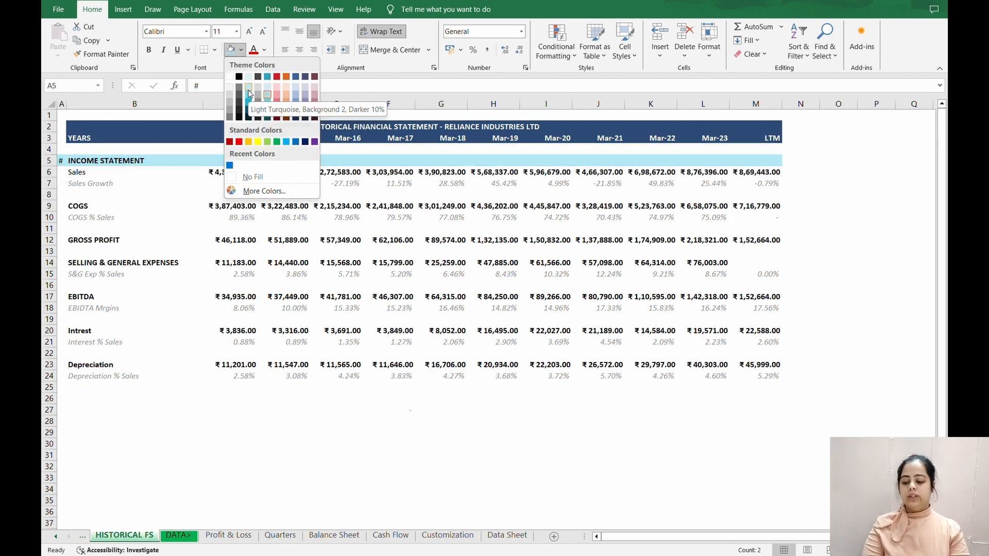
# Fill the INCOME STATEMENT heading row 5 with the theme color Light Turquoise, Background 2, Darker 10%
pyautogui.click(249, 95)
pyautogui.click(111, 391)
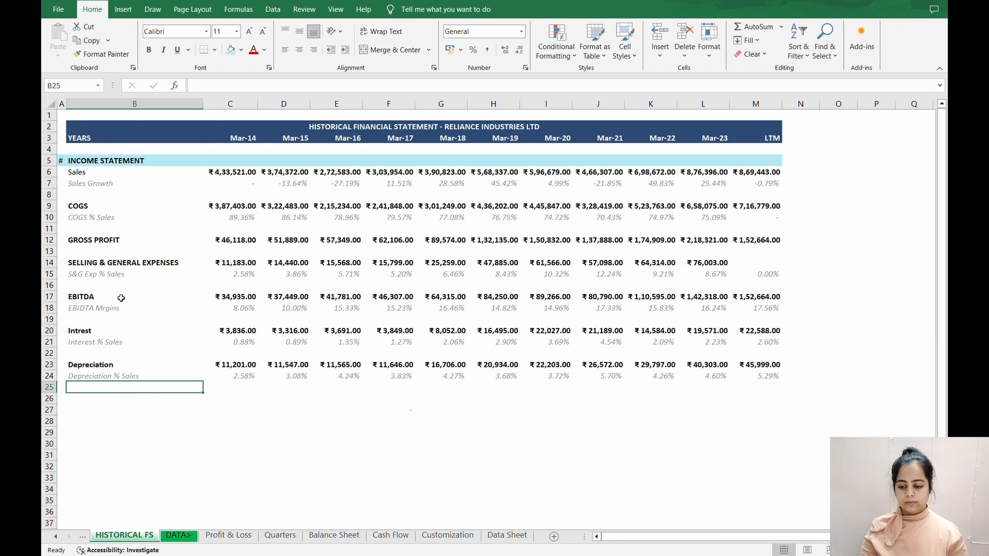
# Insert a blank row above the SELLING & GENERAL EXPENSES row, at row 14
pyautogui.click(79, 250)
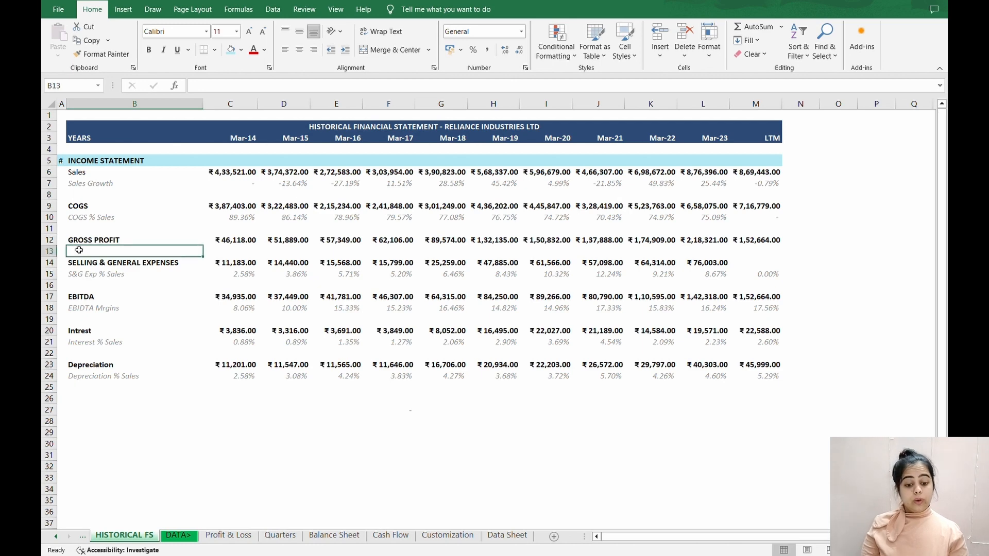
pyautogui.rightClick(51, 263)
pyautogui.click(77, 352)
# Add the row label "Gross Mrgins" in B13, directly below GROSS PROFIT
pyautogui.click(112, 249)
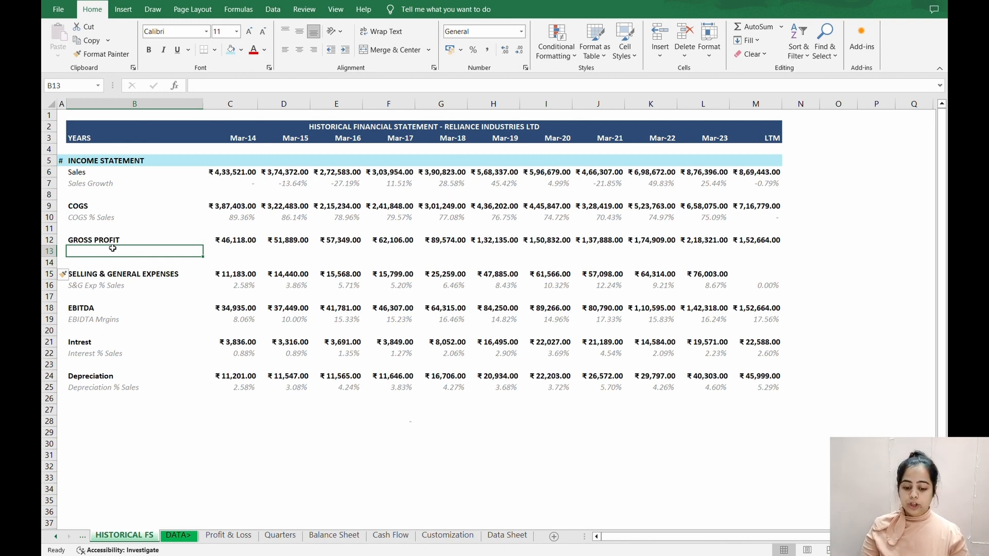
pyautogui.write('Gross ')
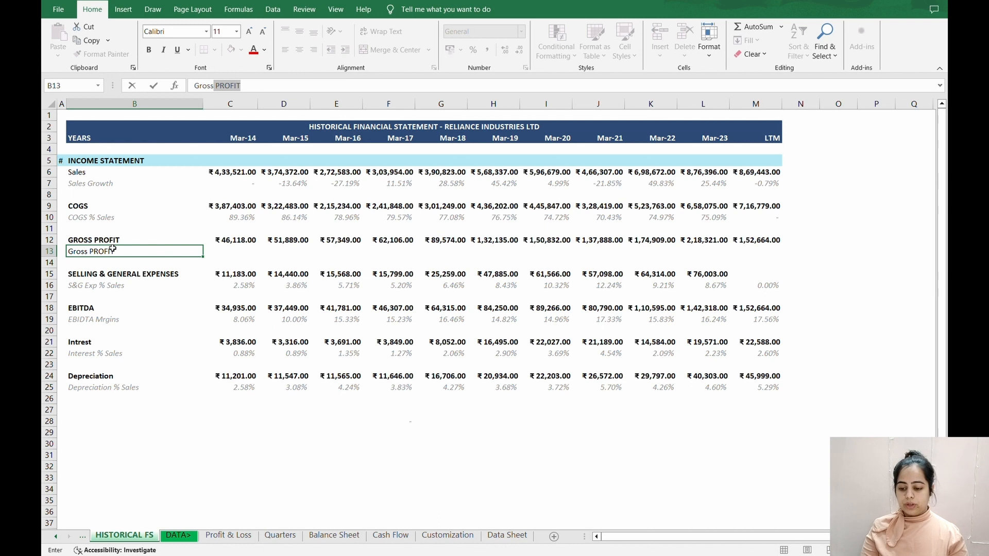
pyautogui.write('Mrgins')
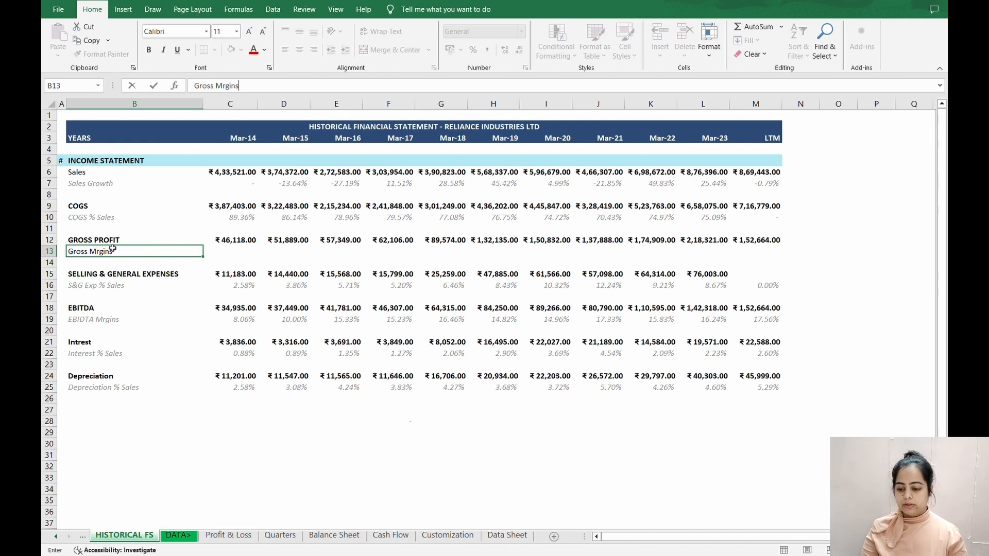
pyautogui.press('Tab')
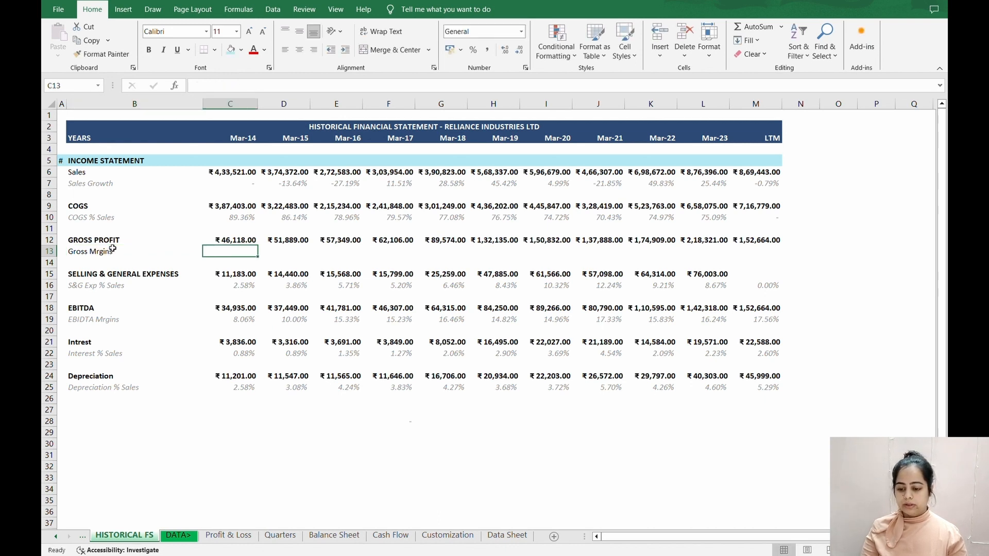
# Copy the COGS % Sales row B10:M10 and paste only its formats onto the Gross Mrgins row B13:M13
pyautogui.press('Left')
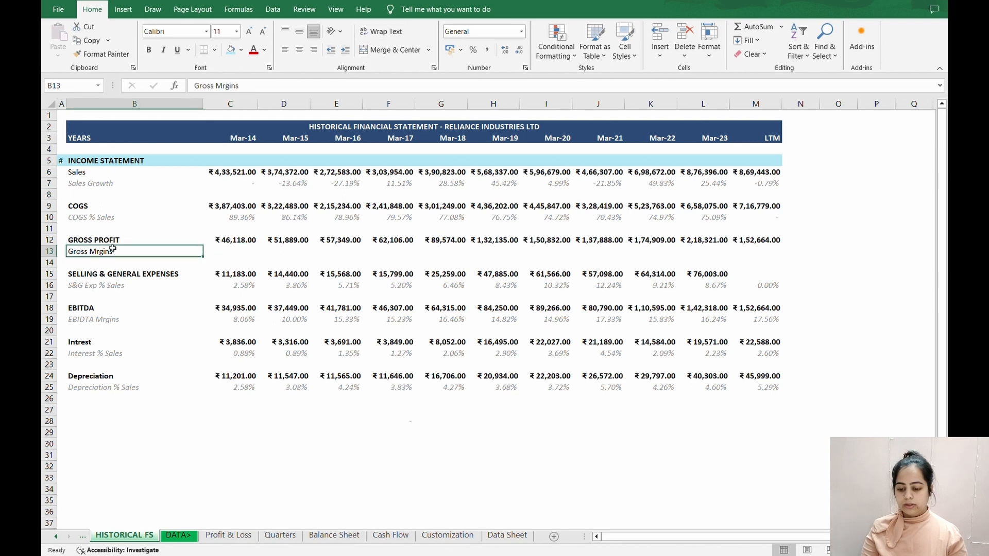
pyautogui.press('Up')
pyautogui.press('Up')
pyautogui.press('Up')
pyautogui.press('Right')
pyautogui.press('Right')
pyautogui.press('Right')
pyautogui.press('Right')
pyautogui.press('Right')
pyautogui.press('Right')
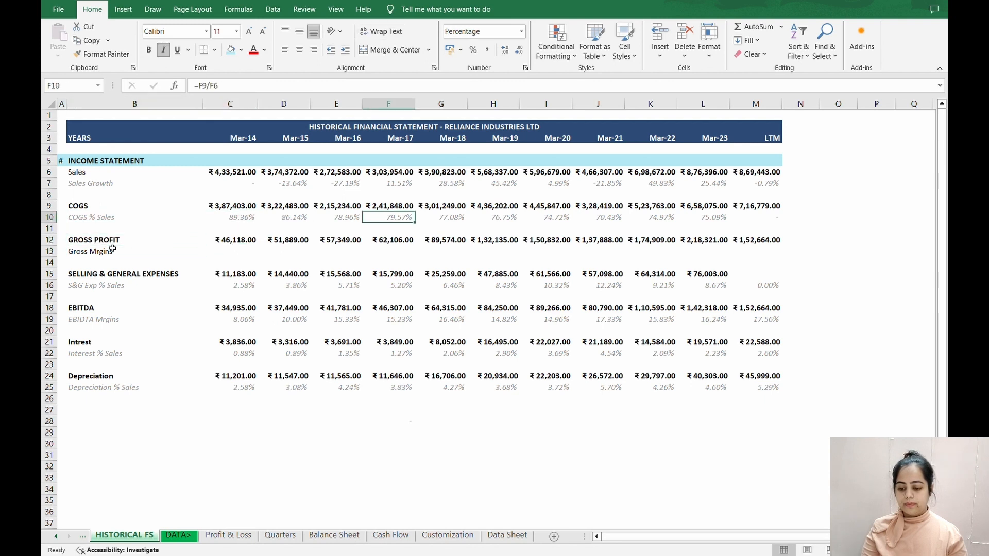
pyautogui.press('Left')
pyautogui.press('Left')
pyautogui.press('Left')
pyautogui.press('Left')
pyautogui.press('Left')
pyautogui.press('Left')
pyautogui.press('Left')
pyautogui.press('Right')
pyautogui.hotkey('shift', 'Right')
pyautogui.hotkey('shift', 'Right')
pyautogui.hotkey('shift', 'Right')
pyautogui.hotkey('shift', 'Right')
pyautogui.hotkey('shift', 'Right')
pyautogui.hotkey('shift', 'Right')
pyautogui.hotkey('shift', 'Right')
pyautogui.hotkey('shift', 'Right')
pyautogui.hotkey('shift', 'Right')
pyautogui.hotkey('shift', 'Right')
pyautogui.hotkey('shift', 'Right')
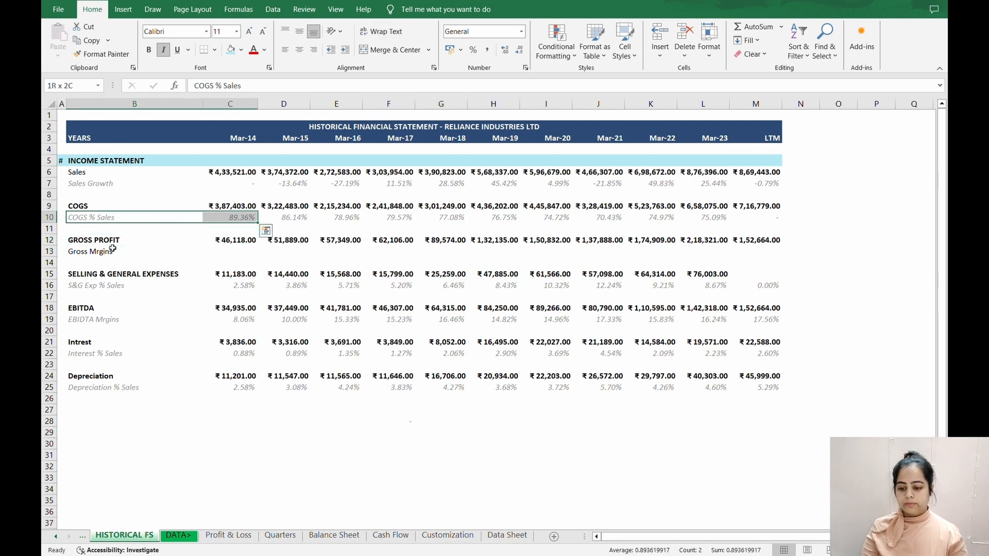
pyautogui.hotkey('ctrl', 'c')
pyautogui.press('Down')
pyautogui.press('Down')
pyautogui.press('Down')
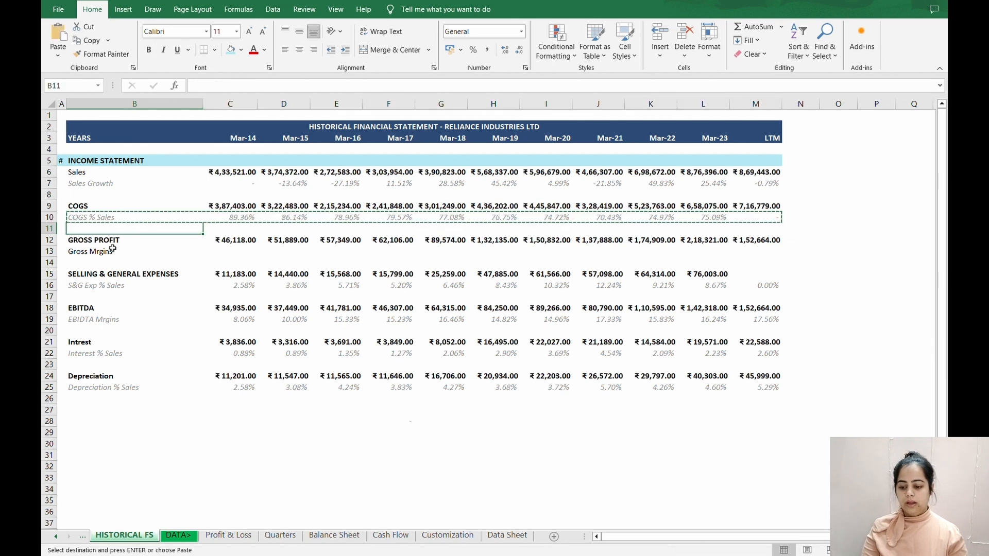
pyautogui.hotkey('shift', 'Right')
pyautogui.hotkey('shift', 'Right')
pyautogui.hotkey('shift', 'Right')
pyautogui.hotkey('shift', 'Right')
pyautogui.hotkey('shift', 'Right')
pyautogui.hotkey('shift', 'Right')
pyautogui.hotkey('shift', 'Right')
pyautogui.hotkey('shift', 'Right')
pyautogui.hotkey('shift', 'Right')
pyautogui.hotkey('shift', 'Right')
pyautogui.hotkey('shift', 'Right')
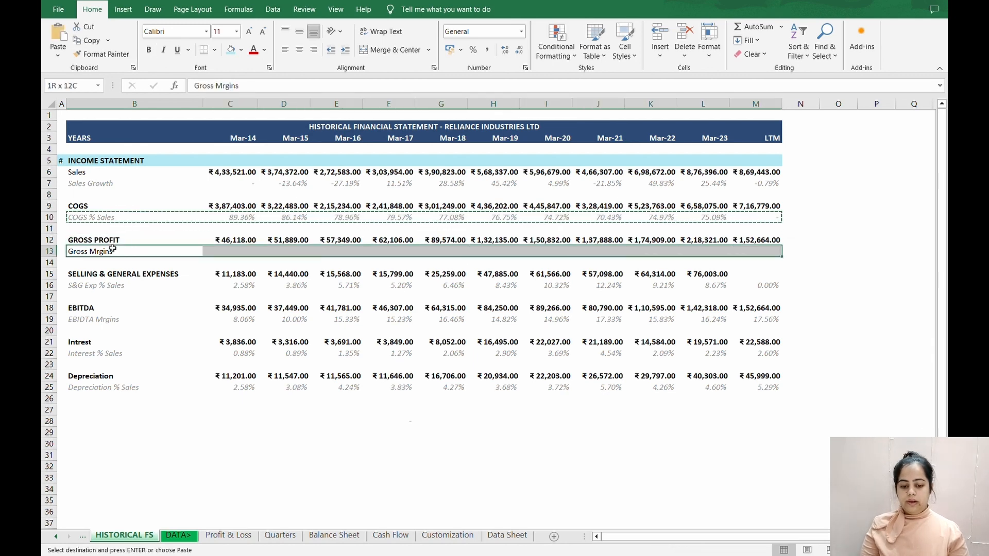
pyautogui.hotkey('ctrl', 'alt', 'v')
pyautogui.press('f')
pyautogui.press('t')
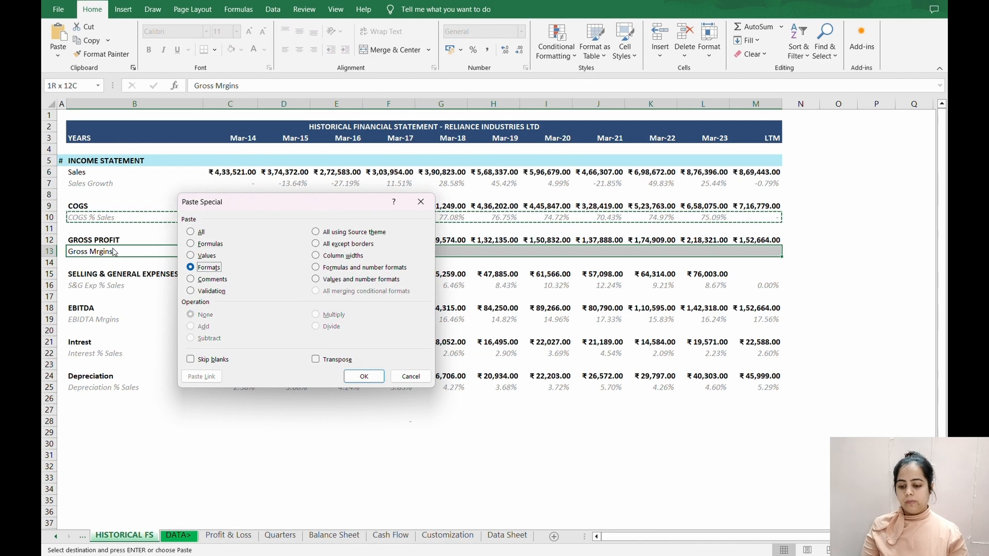
pyautogui.press('Return')
# Enter the Mar-14 gross margin formula =C12/C6 in C13, dividing gross profit by sales
pyautogui.press('Right')
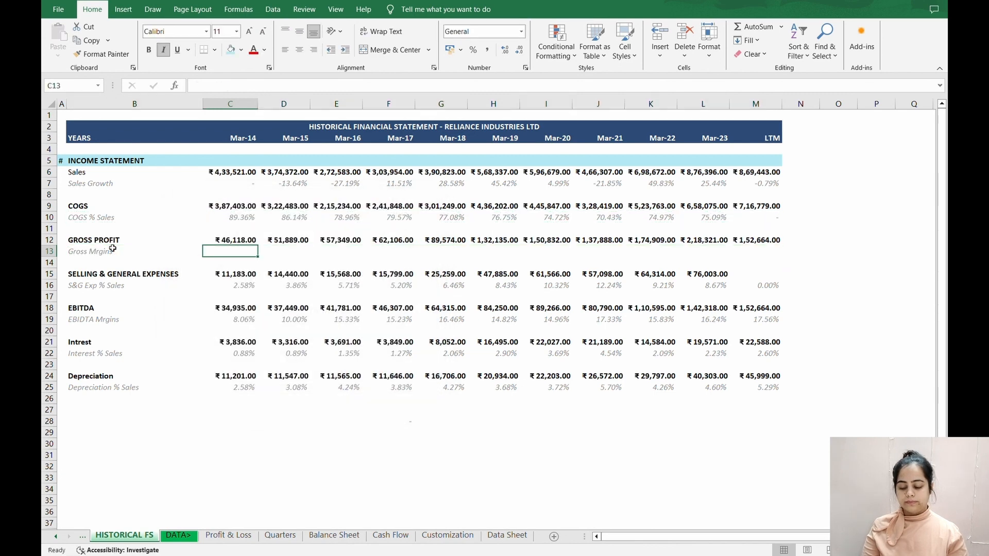
pyautogui.write('=')
pyautogui.press('Up')
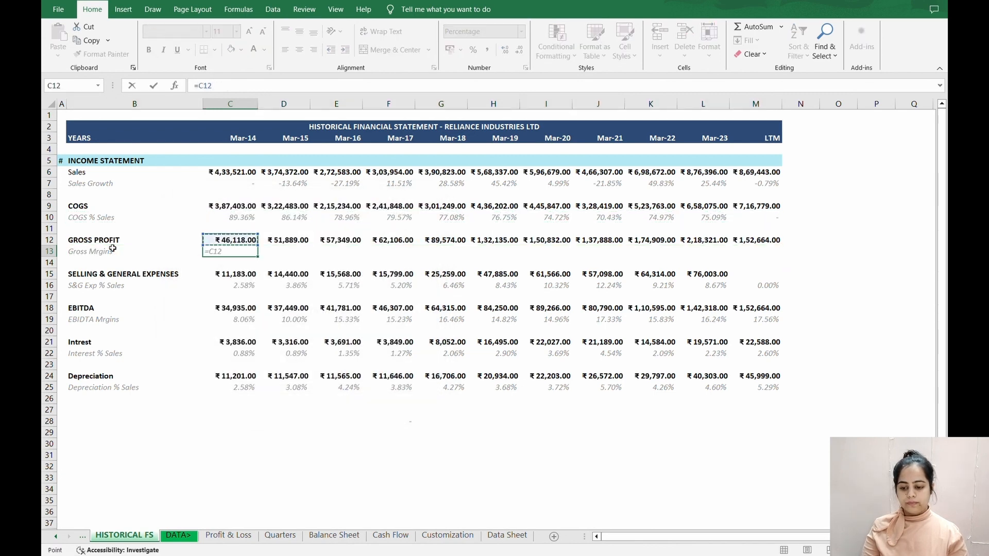
pyautogui.write('/')
pyautogui.press('Up')
pyautogui.press('Up')
pyautogui.press('Up')
pyautogui.press('Up')
pyautogui.press('Up')
pyautogui.press('Up')
pyautogui.press('Up')
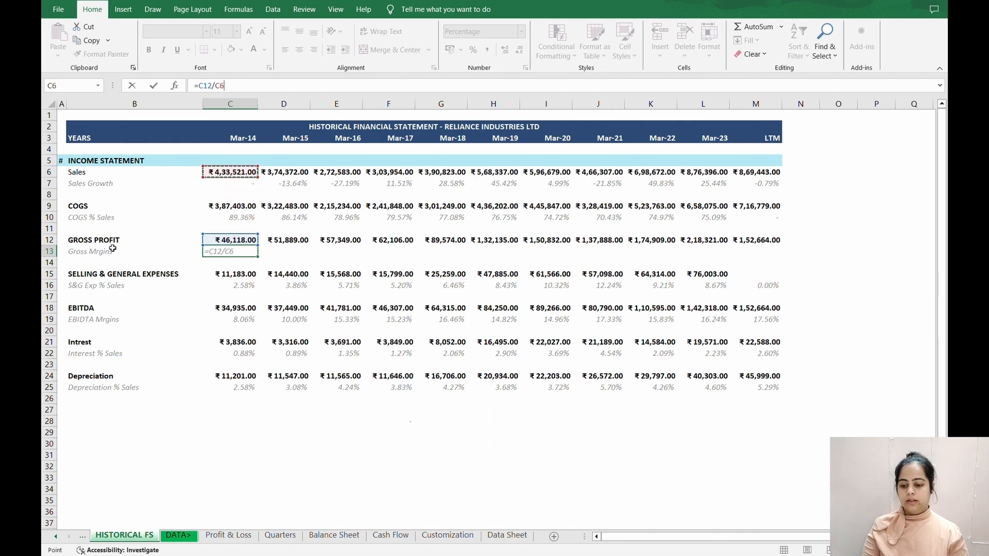
pyautogui.hotkey('ctrl', 'Return')
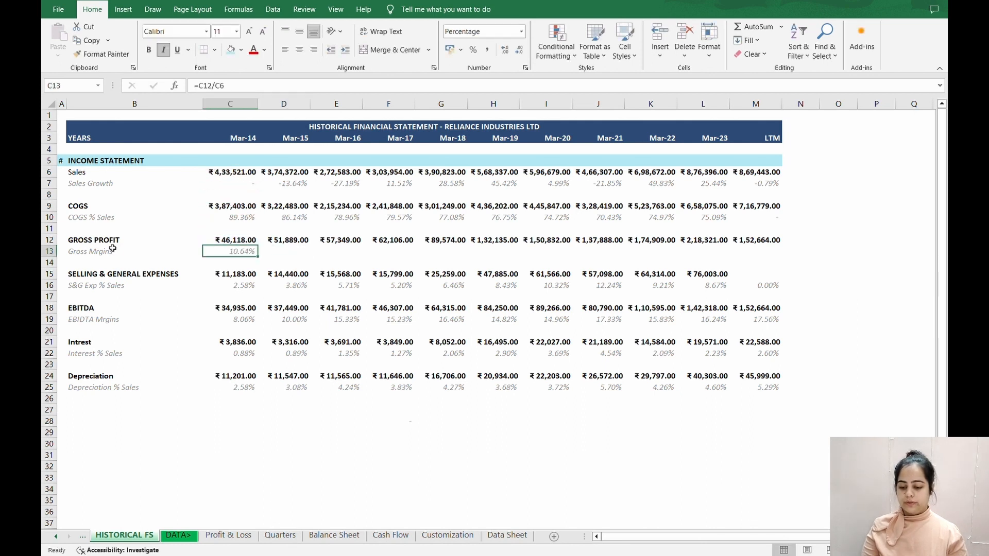
# Copy the gross margin formula from C13 across the row to the LTM column, M13
pyautogui.hotkey('ctrl', 'c')
pyautogui.hotkey('shift', 'Right')
pyautogui.hotkey('shift', 'Right')
pyautogui.hotkey('shift', 'Right')
pyautogui.hotkey('shift', 'Right')
pyautogui.hotkey('shift', 'Right')
pyautogui.hotkey('shift', 'Right')
pyautogui.hotkey('shift', 'Right')
pyautogui.hotkey('shift', 'Right')
pyautogui.hotkey('shift', 'Right')
pyautogui.hotkey('shift', 'Right')
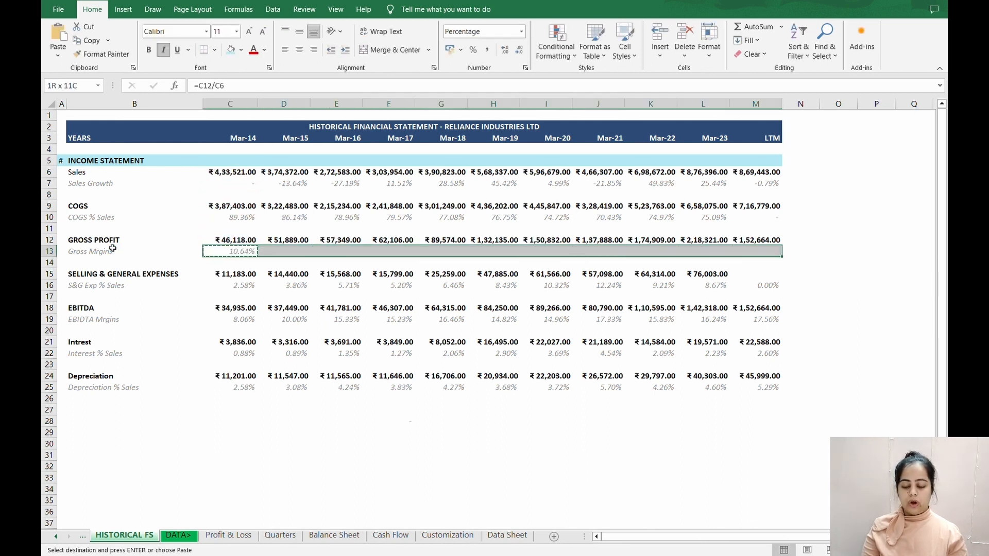
pyautogui.press('Return')
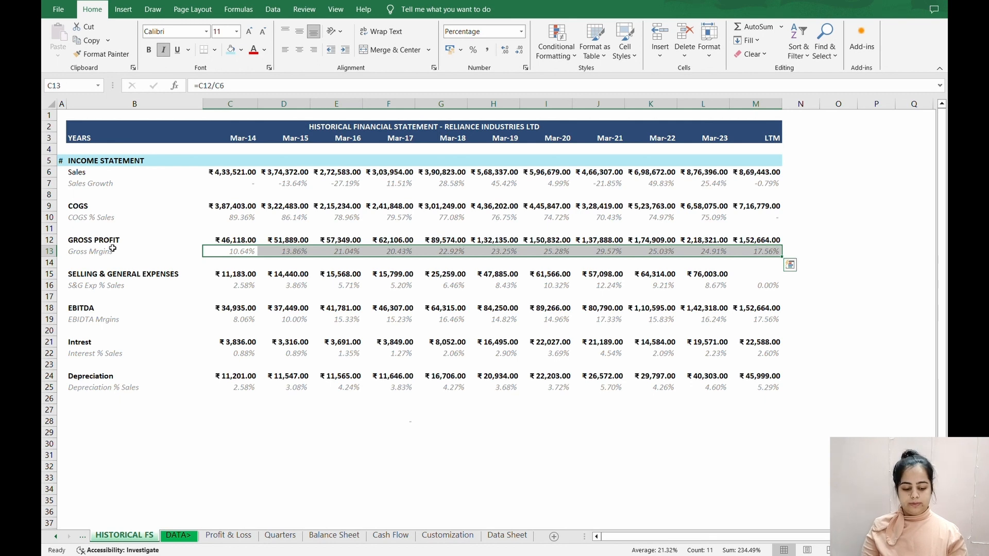
# Add the bold row label "Earnings Before Taxes" in B27, leaving a blank row below Depreciation % Sales
pyautogui.press('Down')
pyautogui.press('Down')
pyautogui.press('Down')
pyautogui.press('Down')
pyautogui.press('Down')
pyautogui.press('Down')
pyautogui.press('Down')
pyautogui.press('Down')
pyautogui.press('Left')
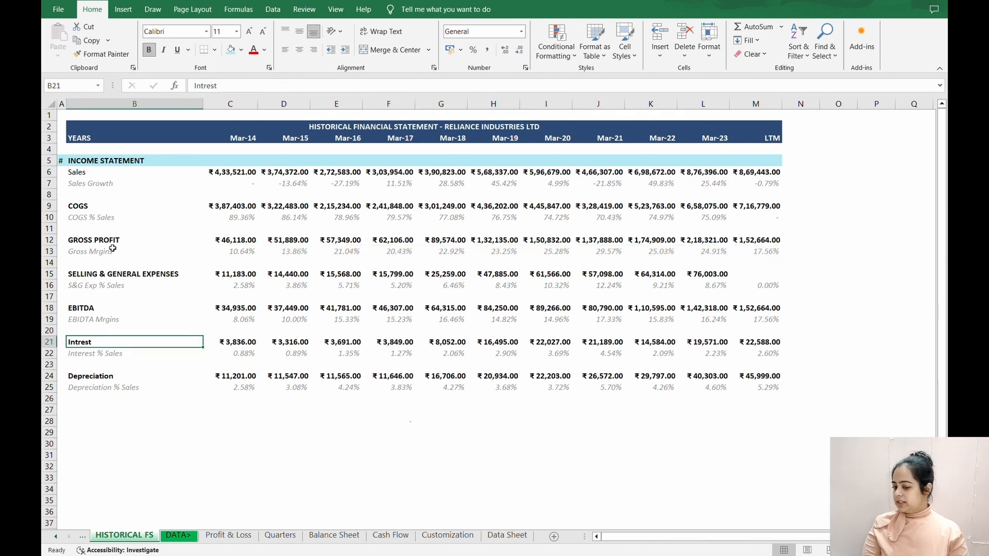
pyautogui.press('Down')
pyautogui.press('Down')
pyautogui.press('Down')
pyautogui.press('Down')
pyautogui.press('Down')
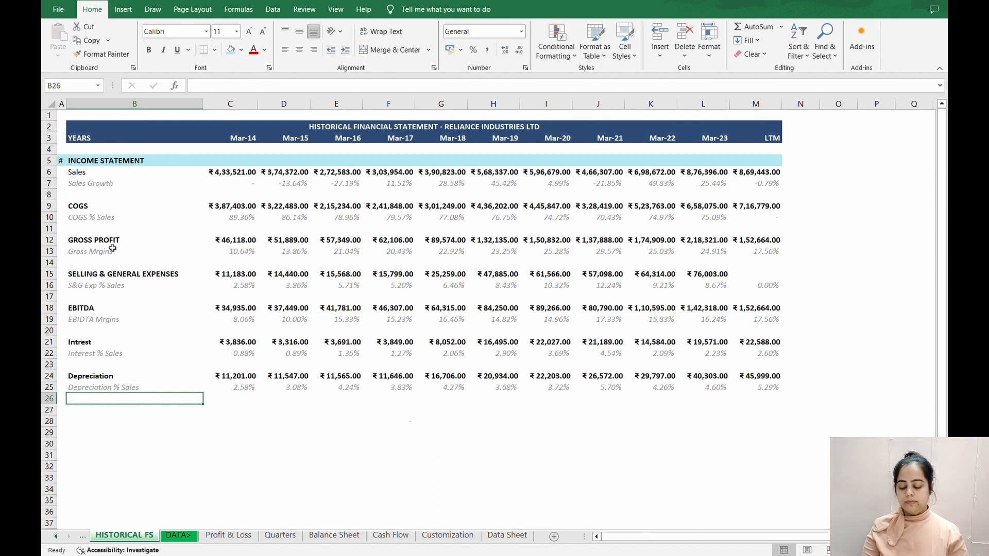
pyautogui.press('Down')
pyautogui.write('Eari')
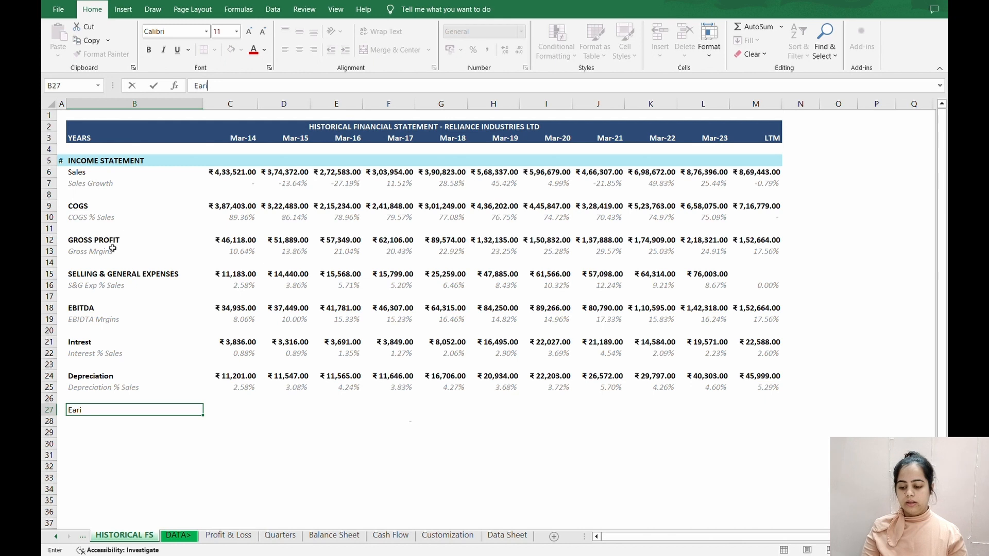
pyautogui.press('BackSpace')
pyautogui.write('ning')
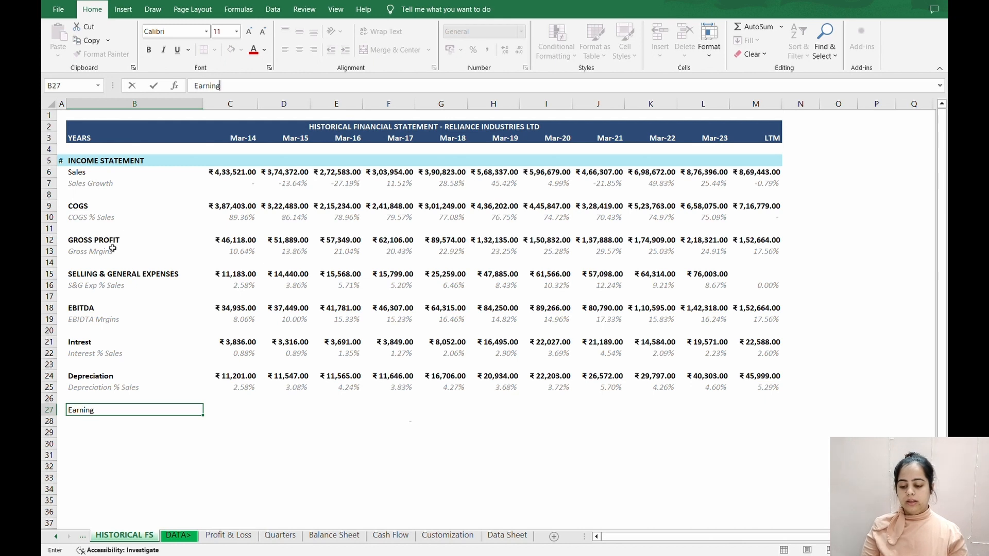
pyautogui.write('s Beof')
pyautogui.press('BackSpace')
pyautogui.press('BackSpace')
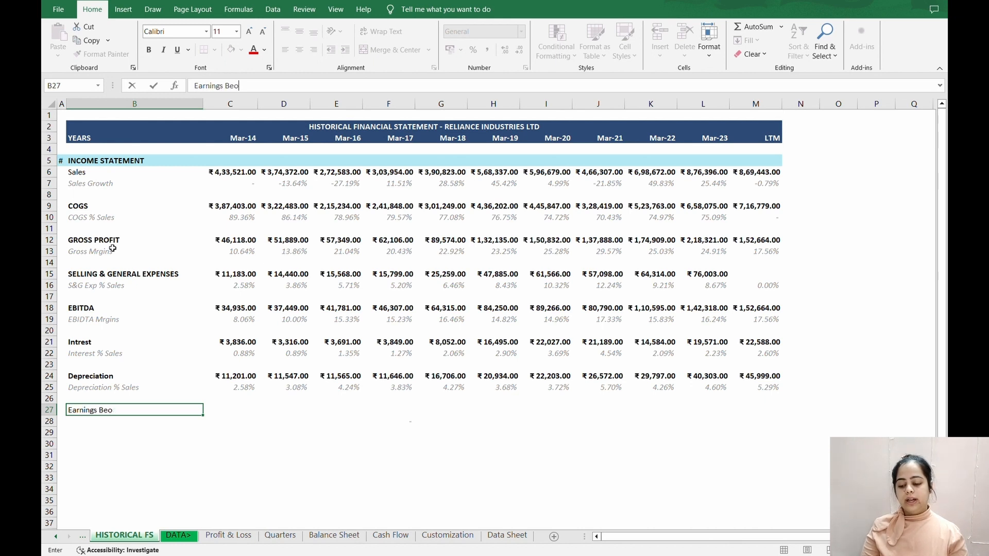
pyautogui.write('fore Taxes')
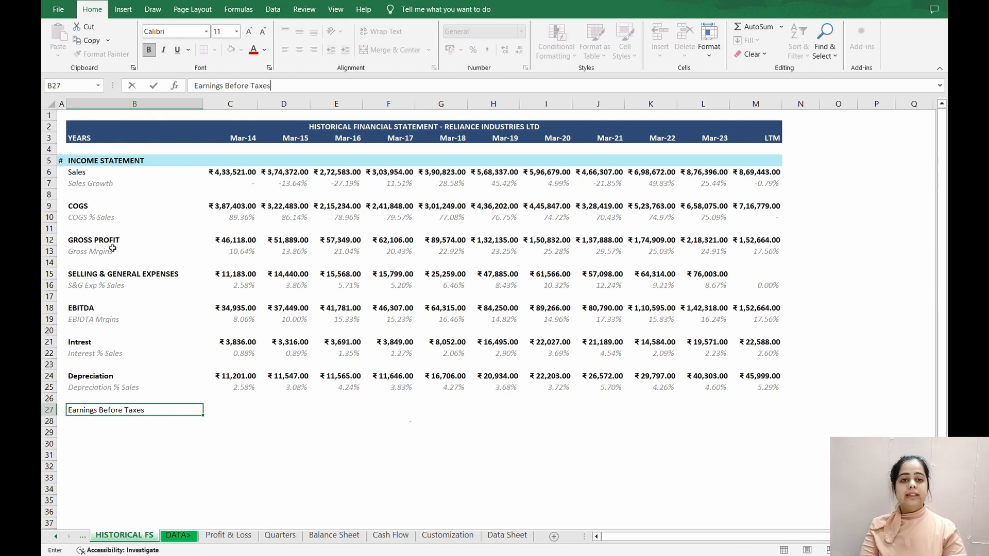
pyautogui.press('Return')
pyautogui.press('Up')
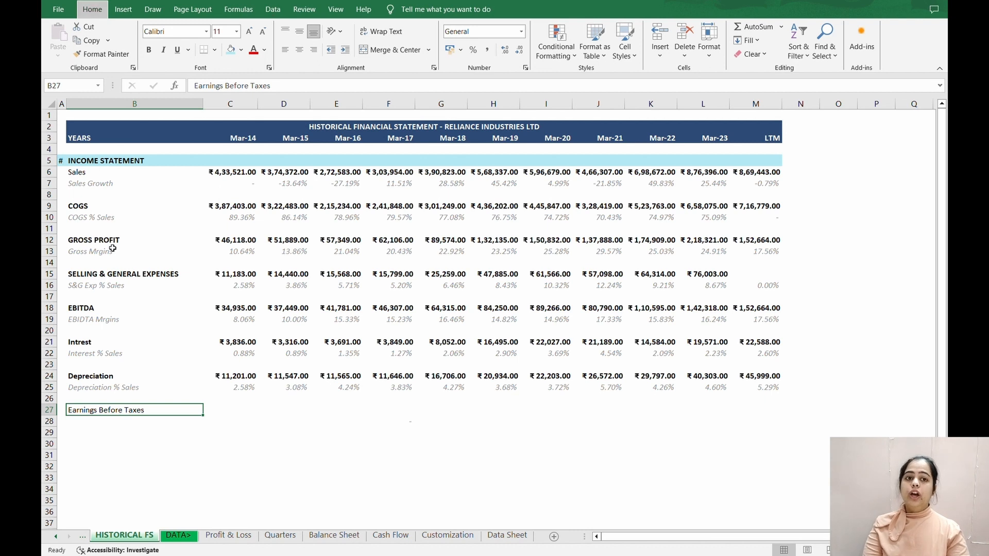
pyautogui.hotkey('ctrl', 'b')
# Enter the Mar-14 Earnings Before Taxes formula =C18-SUM(C21,C24) in C27, subtracting interest and depreciation from EBITDA
pyautogui.press('Right')
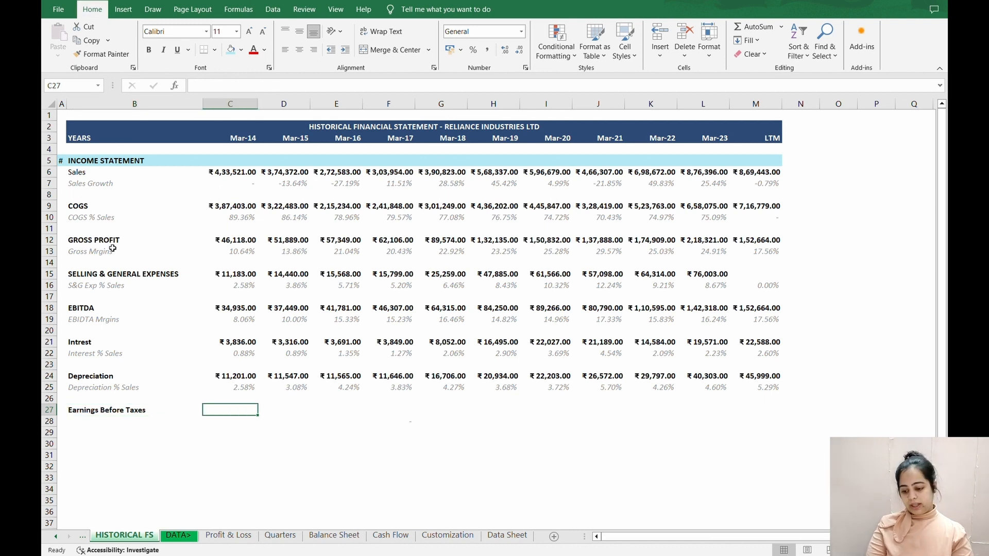
pyautogui.write('=')
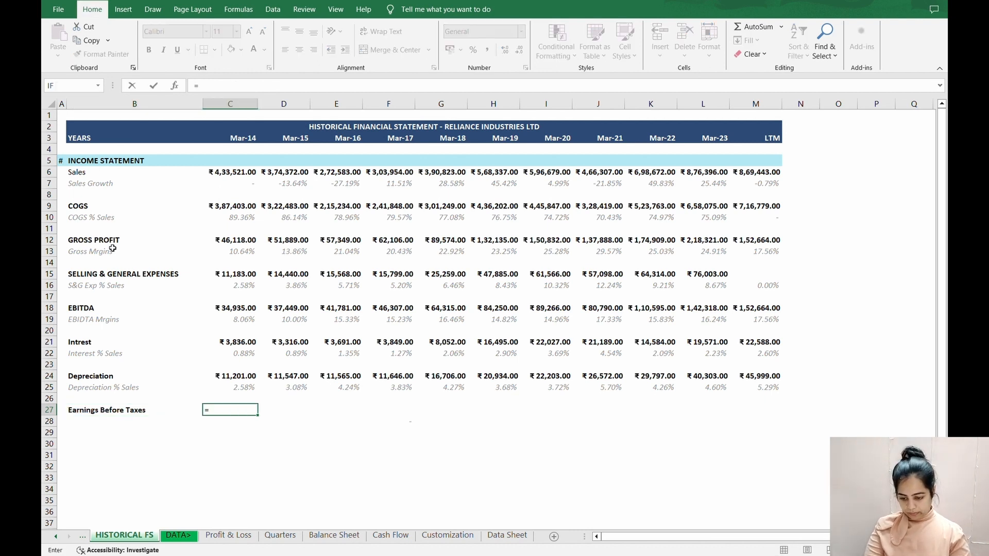
pyautogui.press('Up')
pyautogui.press('Up')
pyautogui.press('Up')
pyautogui.press('Up')
pyautogui.press('Up')
pyautogui.press('Up')
pyautogui.press('Up')
pyautogui.press('Up')
pyautogui.press('Up')
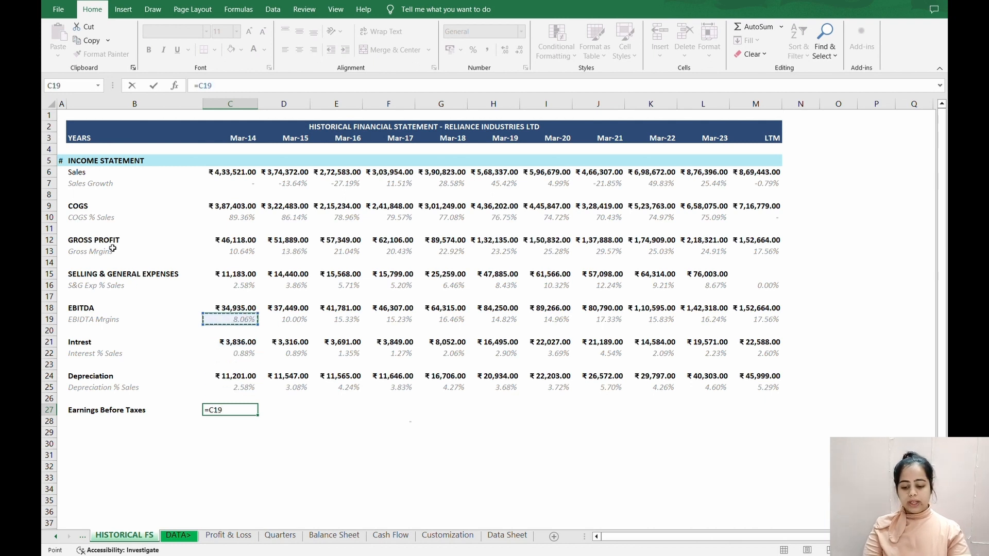
pyautogui.write('-')
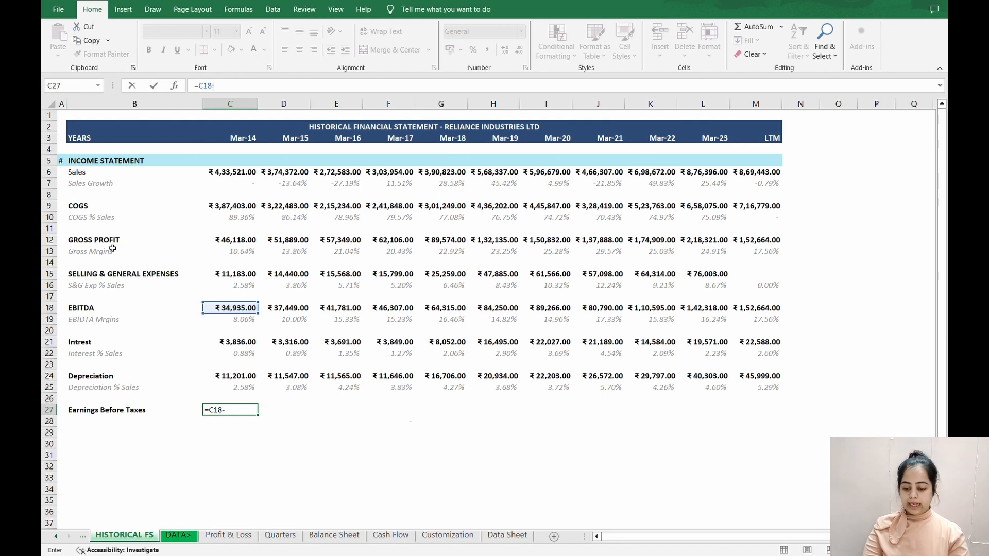
pyautogui.write('sum(')
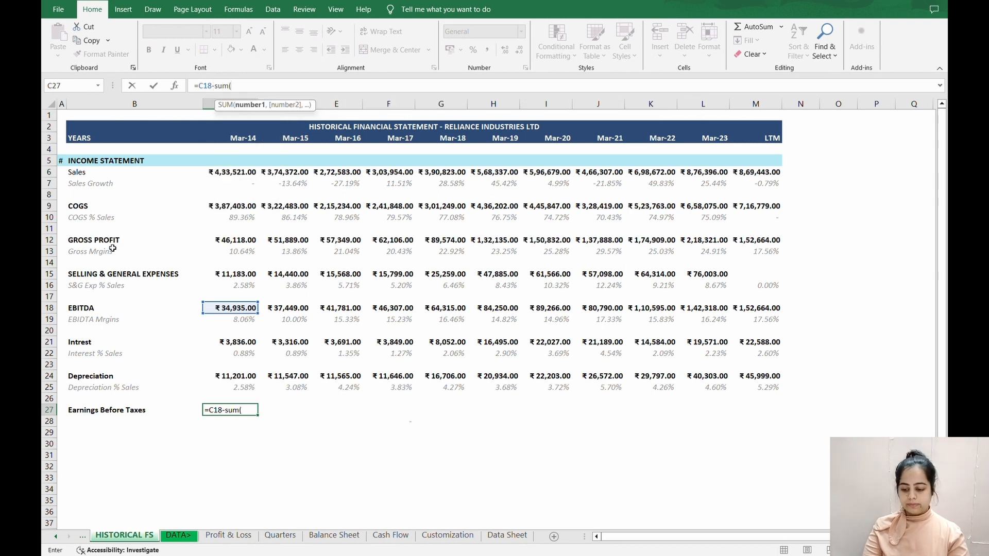
pyautogui.press('Down')
pyautogui.press('Up')
pyautogui.press('Up')
pyautogui.press('Up')
pyautogui.press('Up')
pyautogui.press('Up')
pyautogui.press('Up')
pyautogui.press('Up')
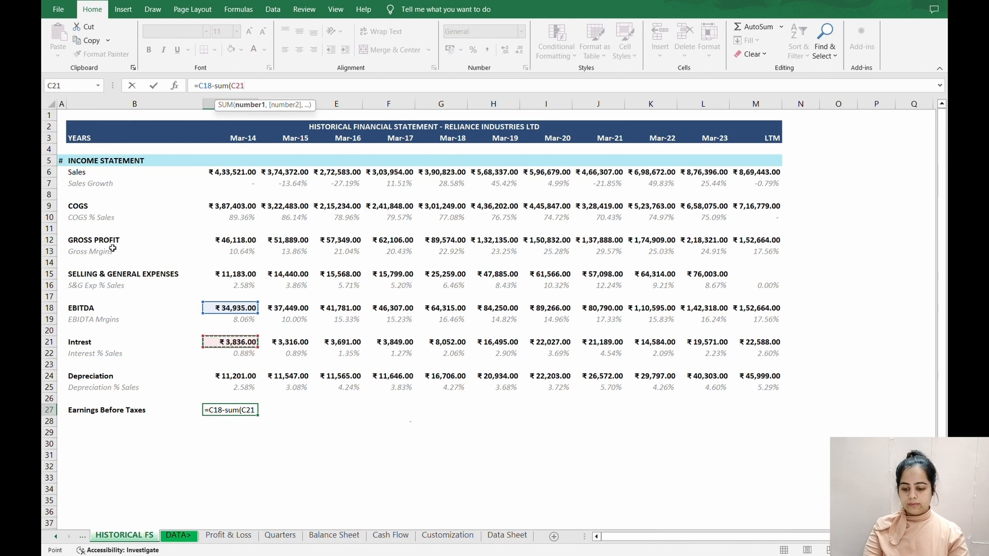
pyautogui.write(',')
pyautogui.press('Down')
pyautogui.press('Up')
pyautogui.press('Up')
pyautogui.press('Up')
pyautogui.press('Up')
pyautogui.write(',')
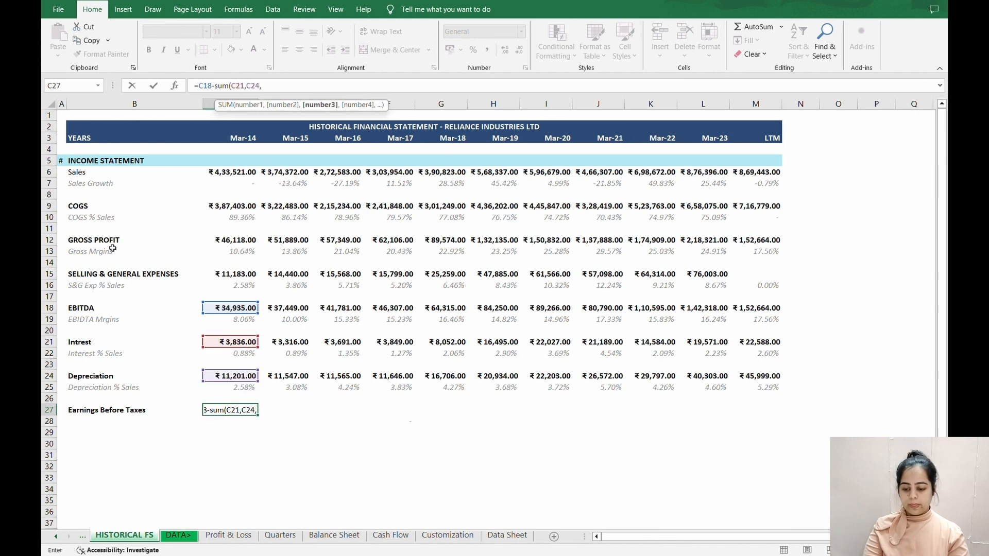
pyautogui.press('BackSpace')
pyautogui.write(')')
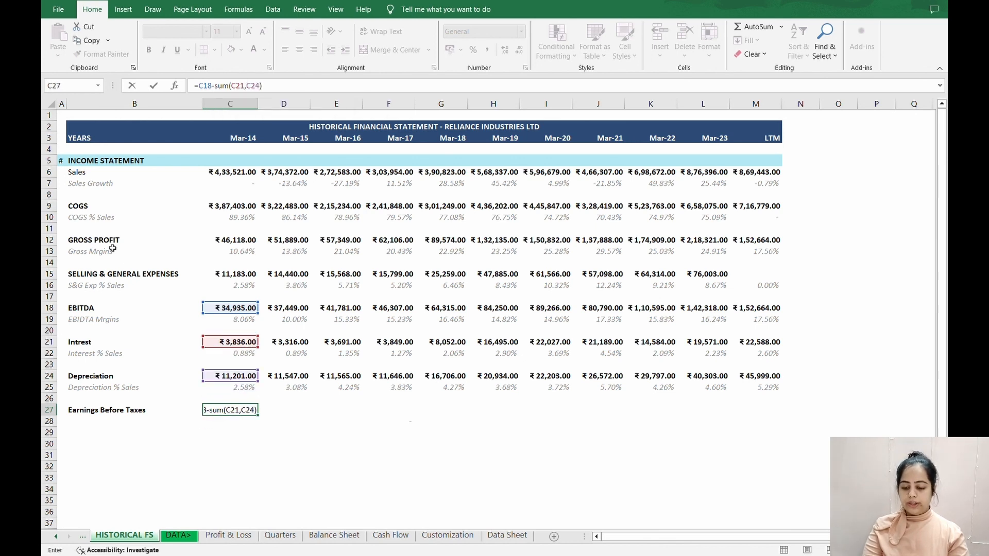
pyautogui.hotkey('ctrl', 'Return')
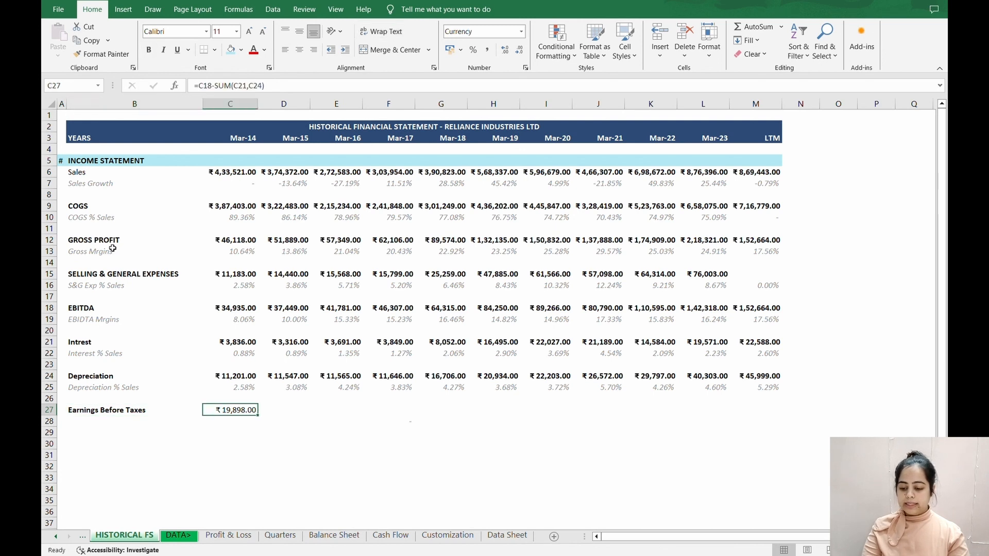
# Replace the Mar-14 Earnings Before Taxes formula in C27 with =IFERROR(C18-SUM(C21,C24),0)
pyautogui.write('=i')
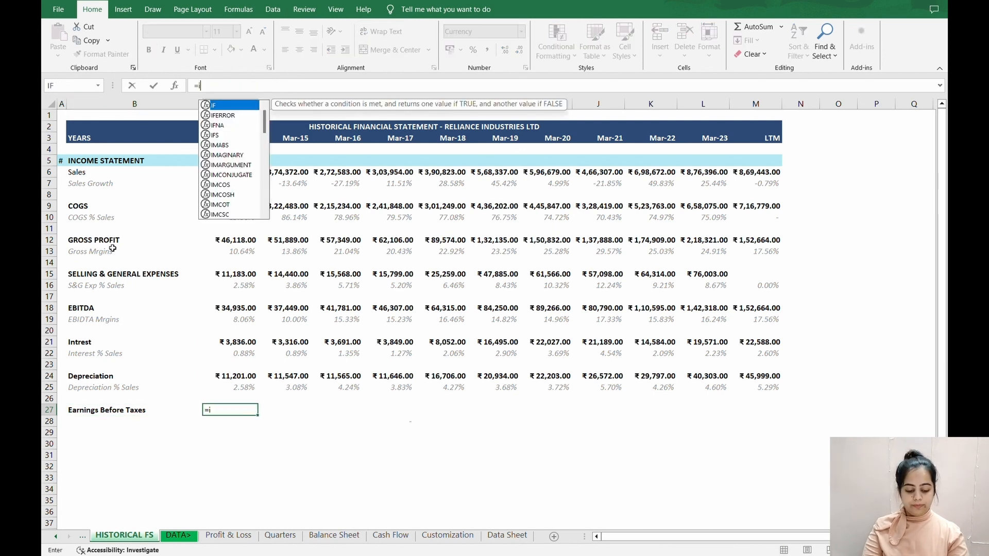
pyautogui.write('ferror')
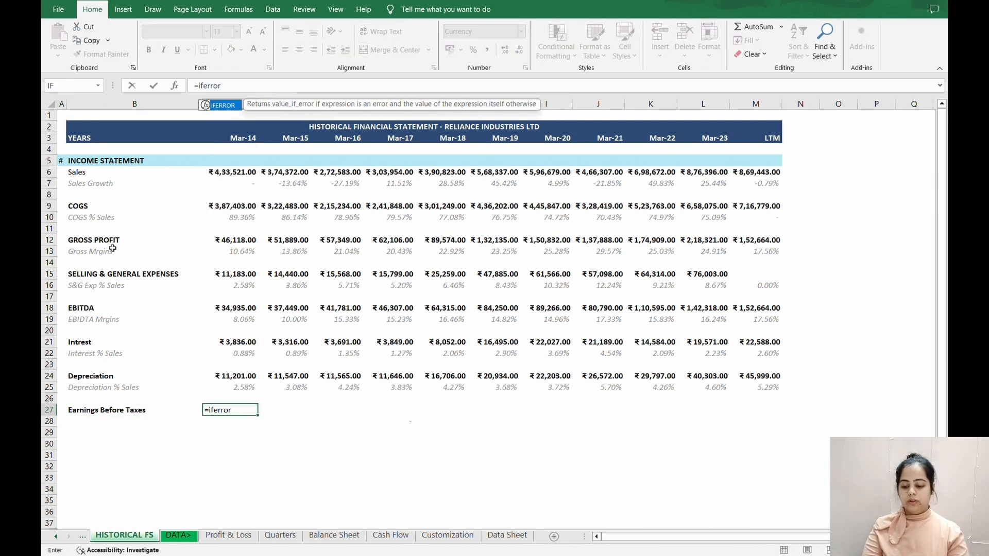
pyautogui.write('(')
pyautogui.press('Up')
pyautogui.press('Up')
pyautogui.press('Up')
pyautogui.press('Up')
pyautogui.press('Up')
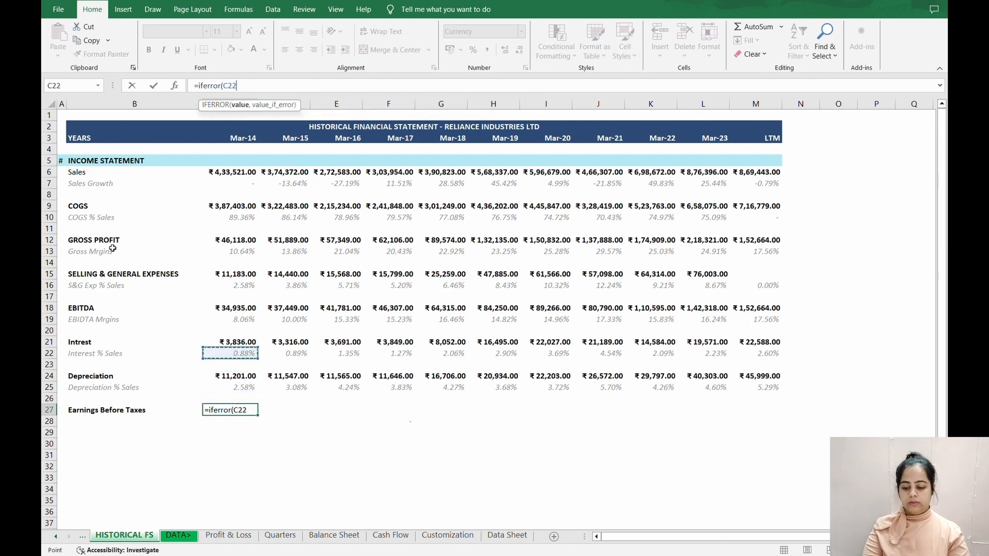
pyautogui.press('Up')
pyautogui.press('Up')
pyautogui.press('Up')
pyautogui.press('Up')
pyautogui.write('-')
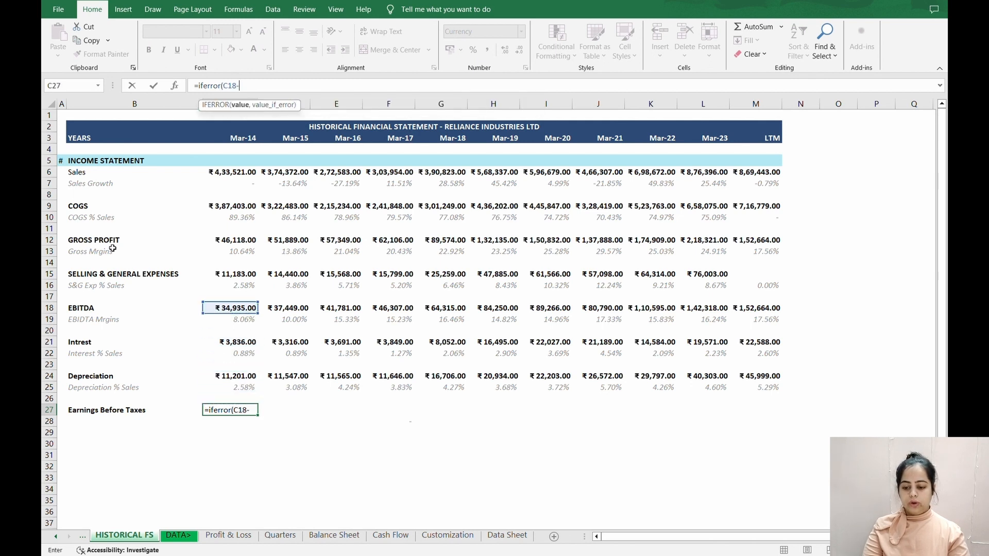
pyautogui.write('sum(')
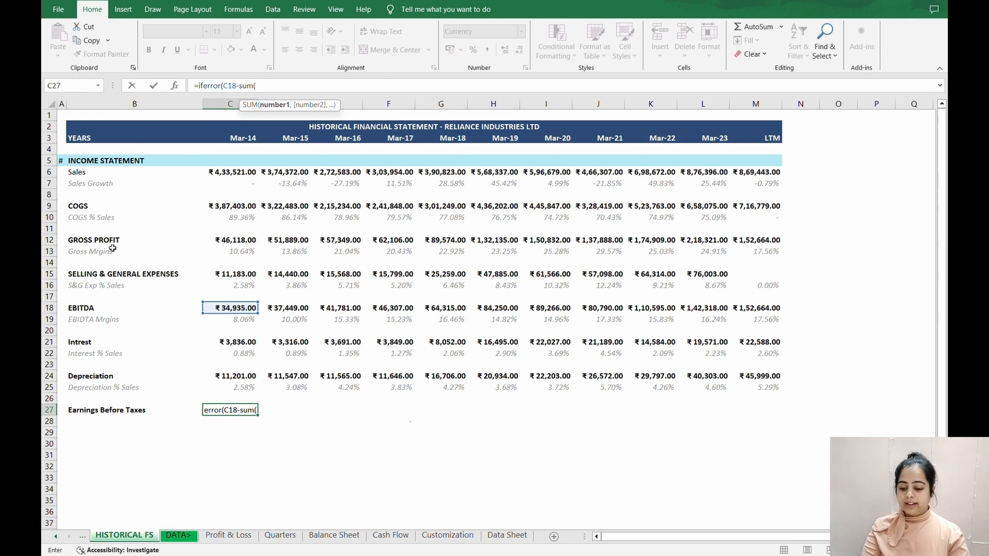
pyautogui.press('Up')
pyautogui.press('Up')
pyautogui.press('Up')
pyautogui.press('Up')
pyautogui.press('Up')
pyautogui.press('Up')
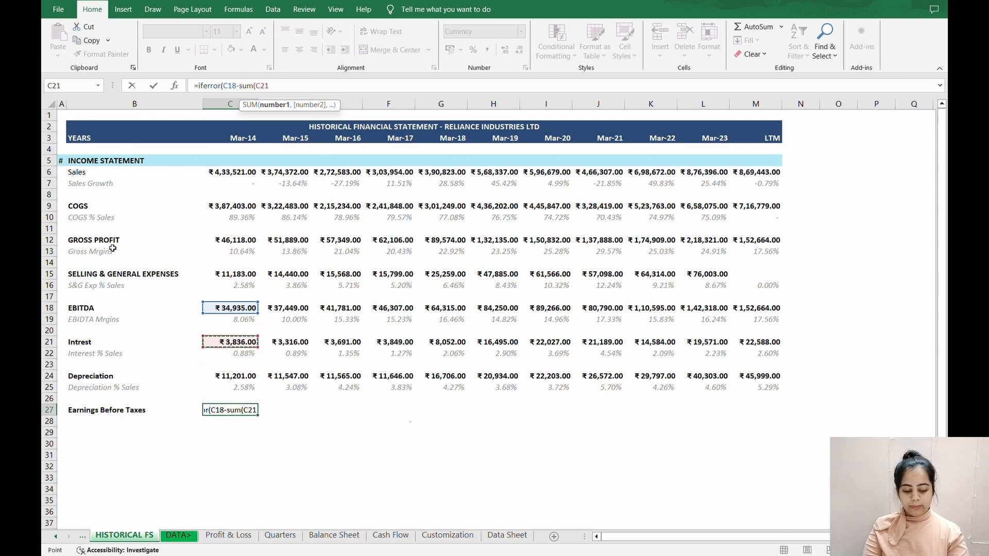
pyautogui.write(',')
pyautogui.press('Up')
pyautogui.press('Up')
pyautogui.press('Up')
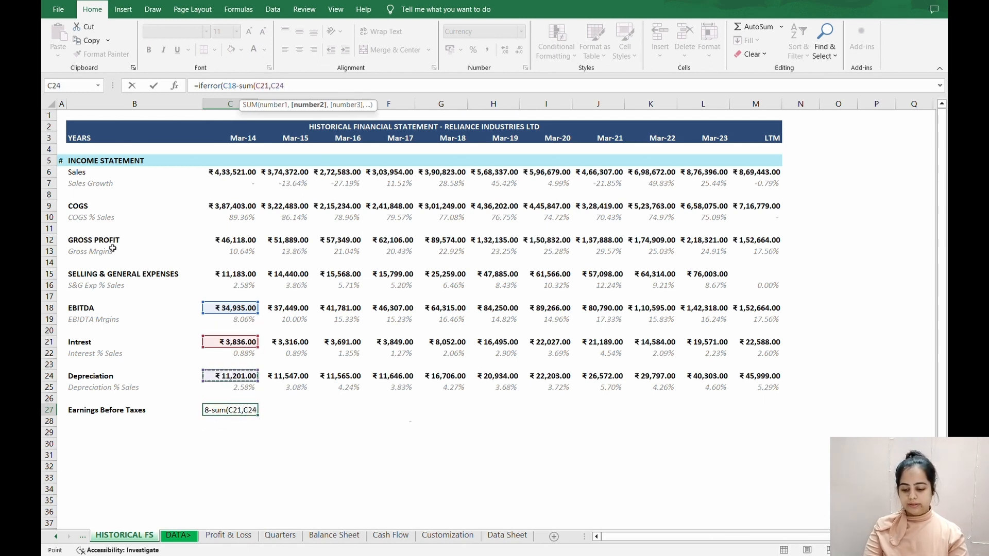
pyautogui.write('),0)')
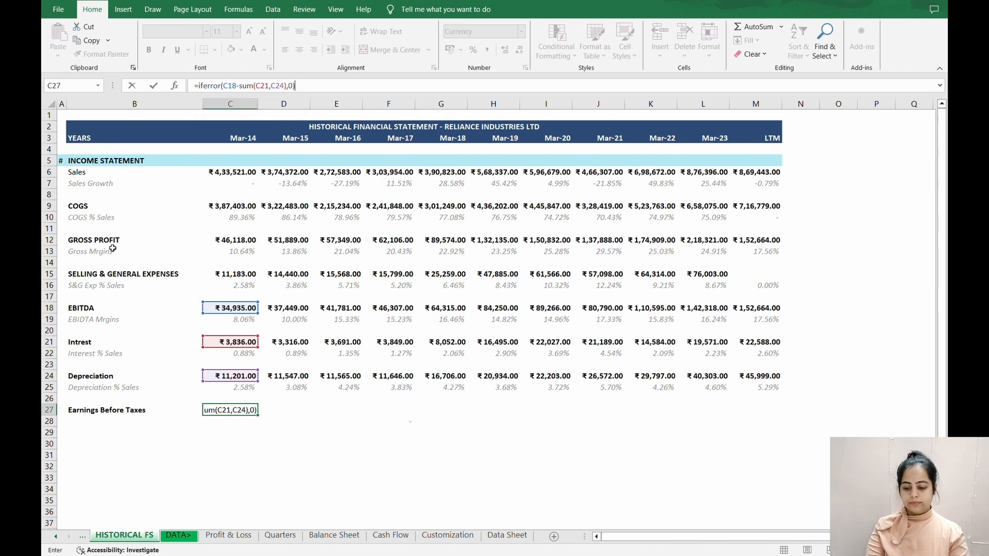
pyautogui.hotkey('ctrl', 'Return')
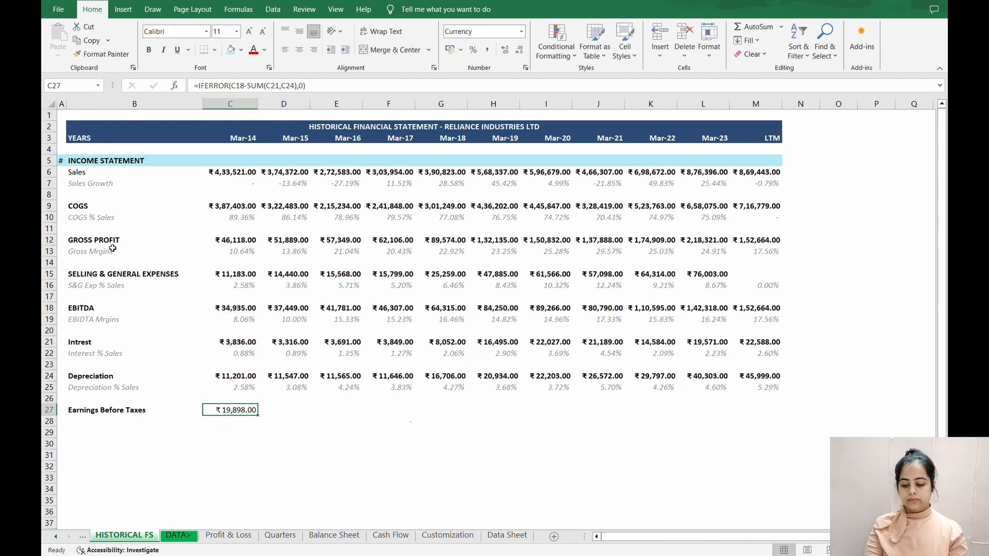
# Copy the Earnings Before Taxes formula from C27 across the row to the LTM column, M27
pyautogui.hotkey('ctrl', 'c')
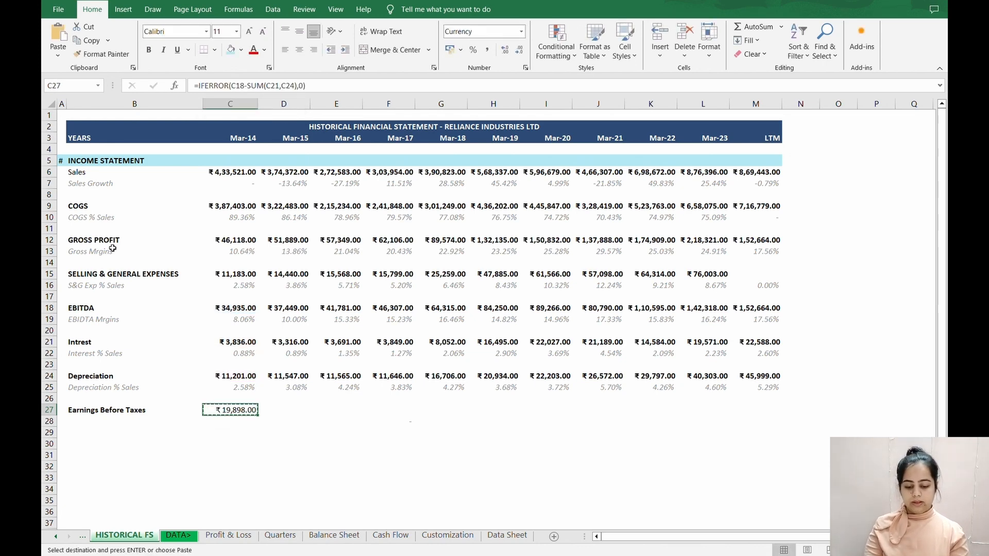
pyautogui.hotkey('shift', 'Right')
pyautogui.hotkey('shift', 'Right')
pyautogui.hotkey('shift', 'Right')
pyautogui.hotkey('shift', 'Right')
pyautogui.hotkey('shift', 'Right')
pyautogui.hotkey('shift', 'Right')
pyautogui.hotkey('shift', 'Right')
pyautogui.hotkey('shift', 'Right')
pyautogui.hotkey('shift', 'Right')
pyautogui.hotkey('shift', 'Right')
pyautogui.hotkey('shift', 'Right')
pyautogui.hotkey('shift', 'Right')
pyautogui.hotkey('shift', 'Right')
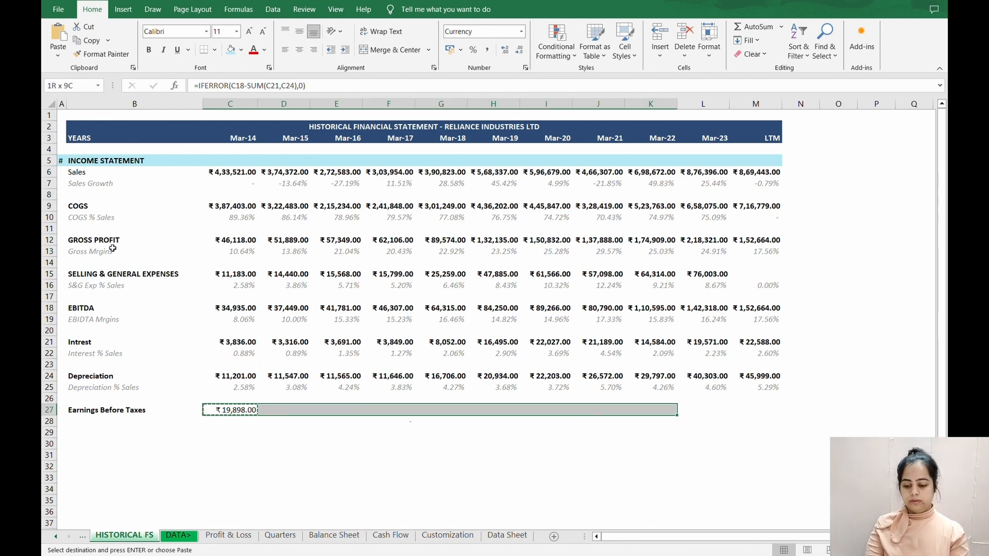
pyautogui.hotkey('shift', 'Left')
pyautogui.hotkey('shift', 'Left')
pyautogui.hotkey('shift', 'Left')
pyautogui.press('Return')
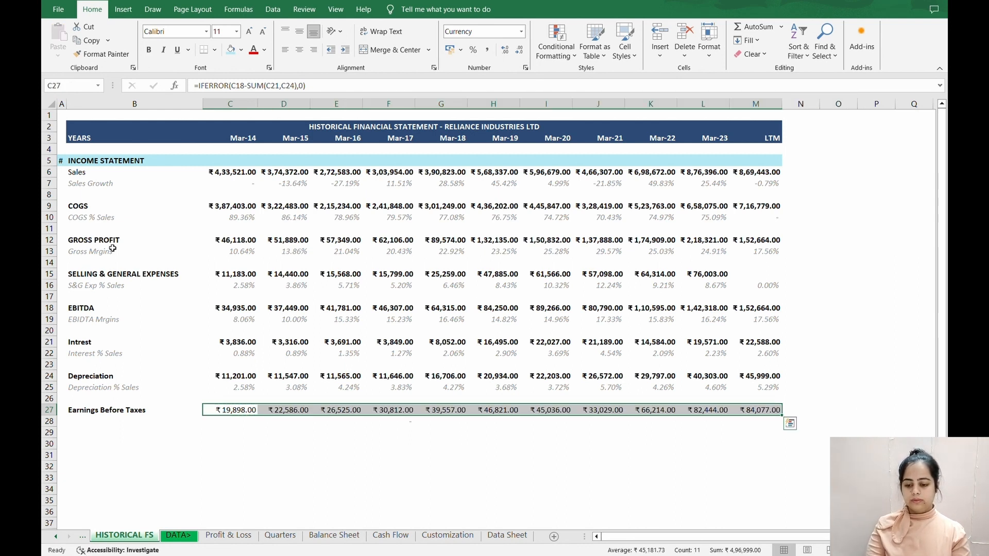
# Check the cell references in the copied Mar-15 Earnings Before Taxes formula in D27
pyautogui.press('Up')
pyautogui.press('Up')
pyautogui.press('Right')
pyautogui.press('Down')
pyautogui.press('Down')
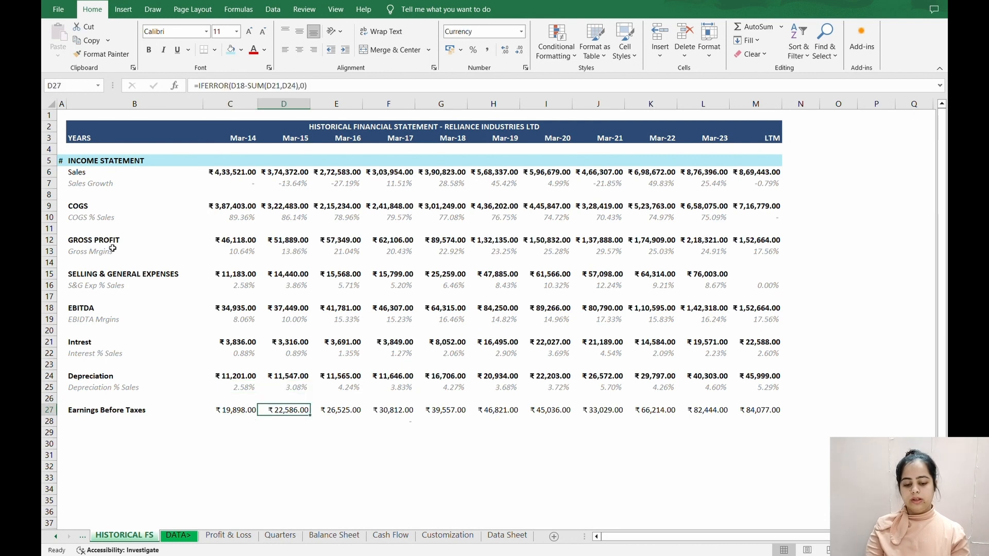
pyautogui.press('F2')
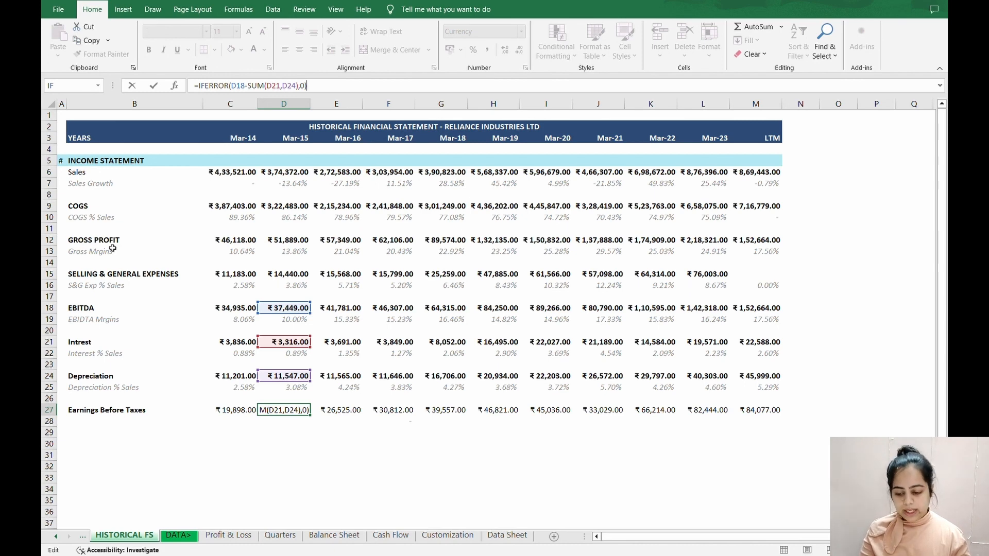
pyautogui.press('Escape')
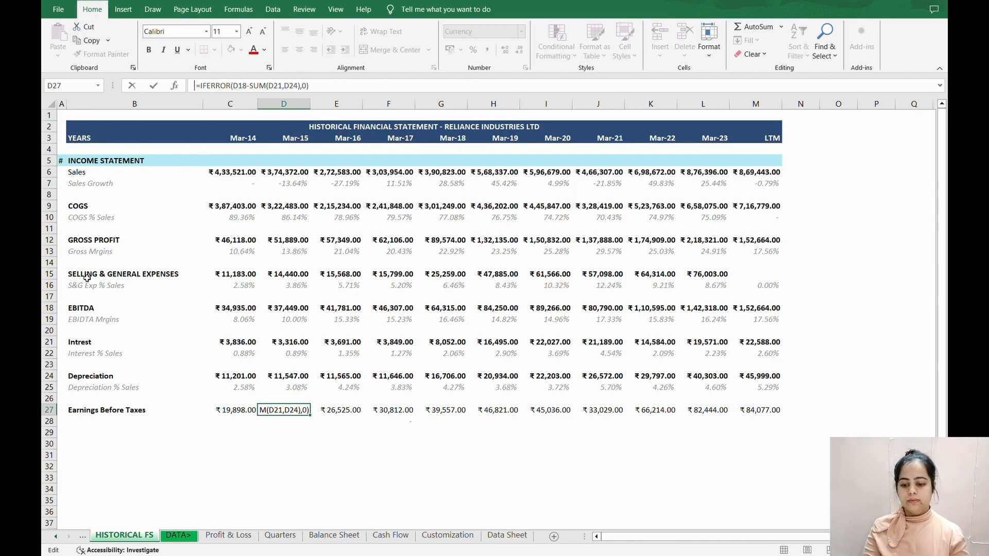
pyautogui.press('BackSpace')
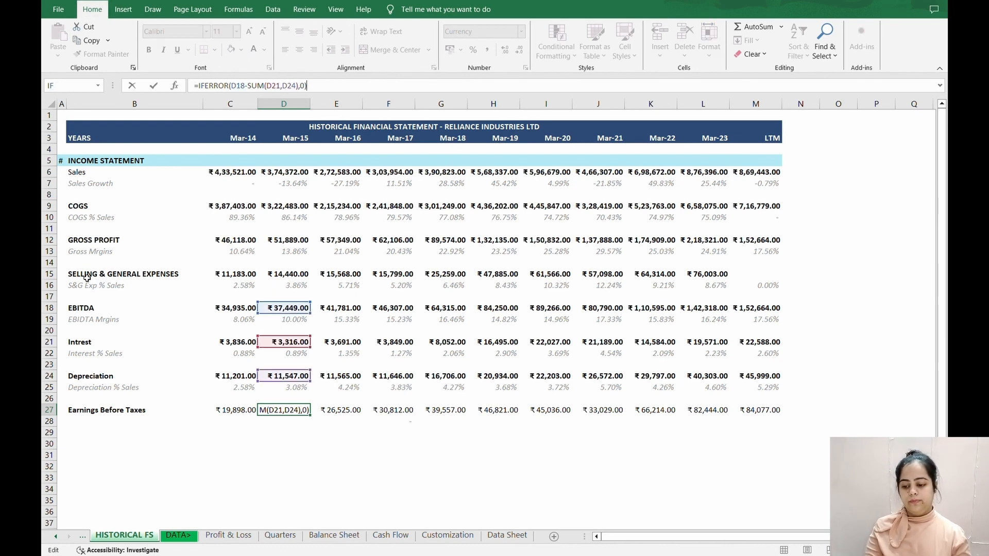
pyautogui.hotkey('ctrl', 'Return')
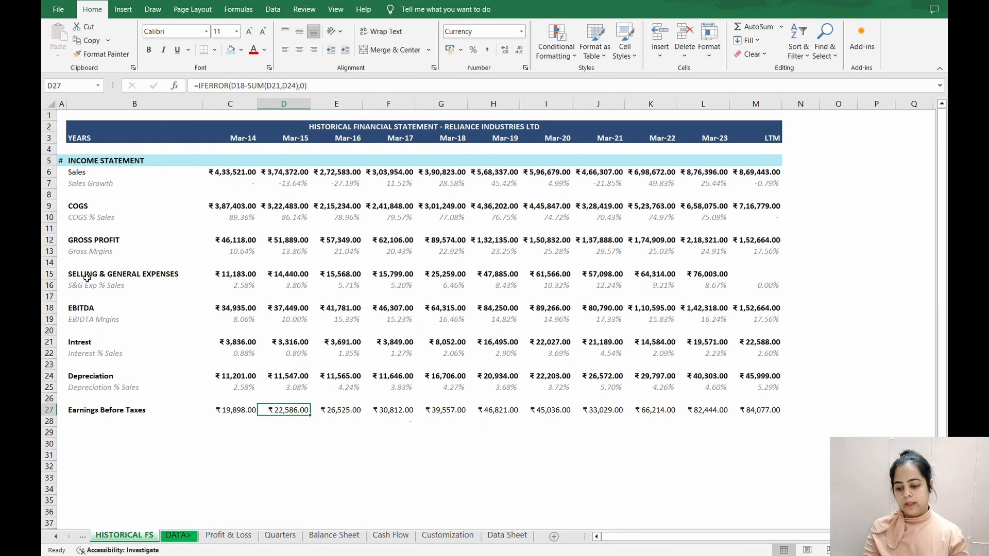
# Apply only the formats of the Depreciation figures in C24:M24 to the Earnings Before Taxes figures in C27:M27
pyautogui.press('Left')
pyautogui.press('Left')
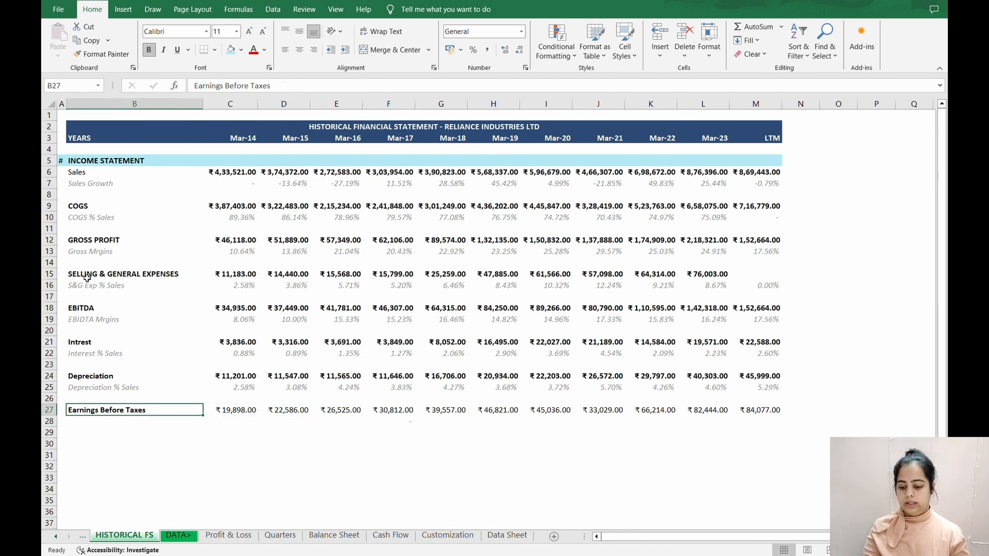
pyautogui.press('Right')
pyautogui.press('Up')
pyautogui.press('Up')
pyautogui.press('Up')
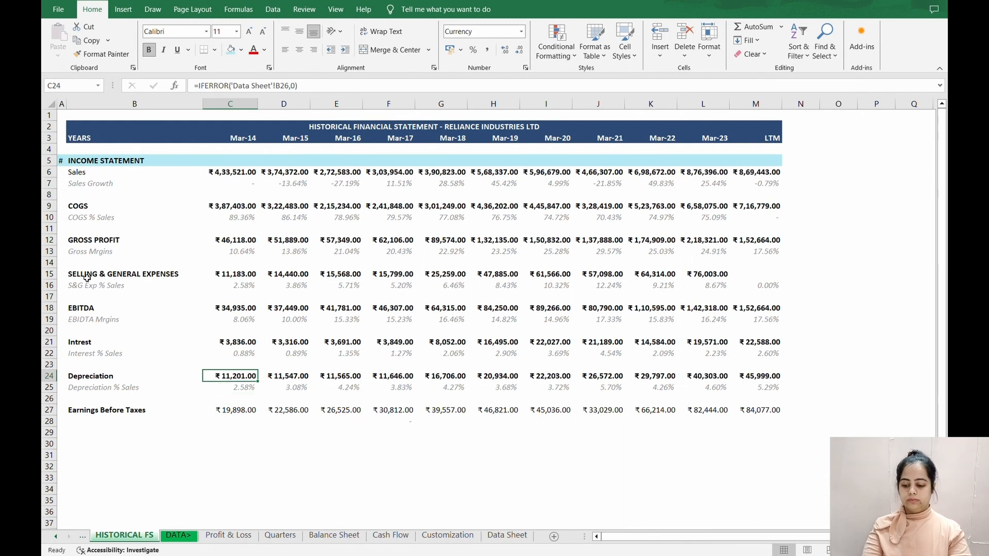
pyautogui.hotkey('shift', 'Right')
pyautogui.hotkey('shift', 'Right')
pyautogui.hotkey('shift', 'Right')
pyautogui.hotkey('shift', 'Right')
pyautogui.hotkey('shift', 'Right')
pyautogui.hotkey('shift', 'Right')
pyautogui.hotkey('shift', 'Right')
pyautogui.hotkey('shift', 'Right')
pyautogui.hotkey('shift', 'Right')
pyautogui.hotkey('shift', 'Right')
pyautogui.hotkey('ctrl', 'c')
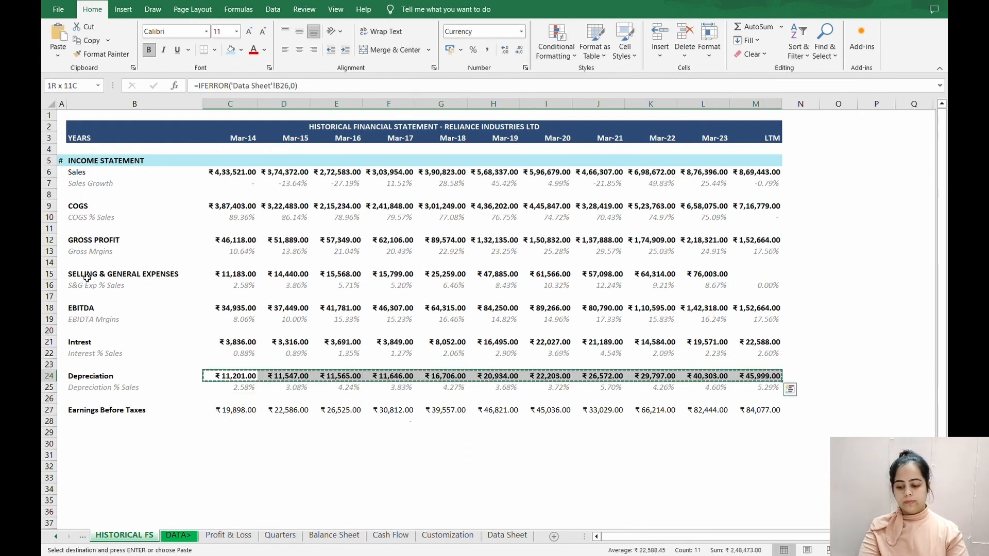
pyautogui.press('Down')
pyautogui.press('Down')
pyautogui.press('Down')
pyautogui.hotkey('shift', 'Right')
pyautogui.hotkey('shift', 'Right')
pyautogui.hotkey('shift', 'Right')
pyautogui.hotkey('shift', 'Right')
pyautogui.hotkey('shift', 'Right')
pyautogui.hotkey('shift', 'Right')
pyautogui.hotkey('shift', 'Right')
pyautogui.hotkey('shift', 'Right')
pyautogui.hotkey('shift', 'Right')
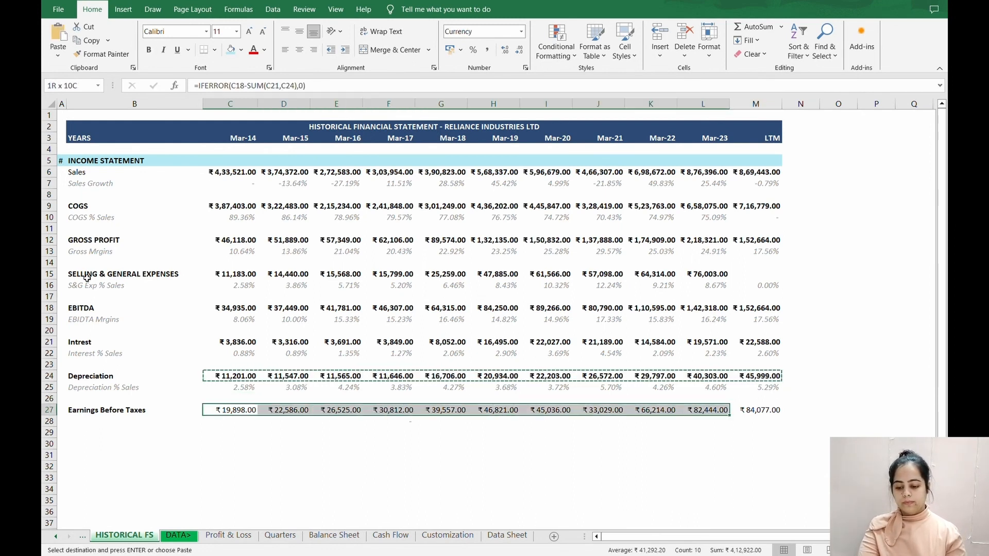
pyautogui.hotkey('shift', 'Right')
pyautogui.hotkey('ctrl', 'alt', 'v')
pyautogui.press('t')
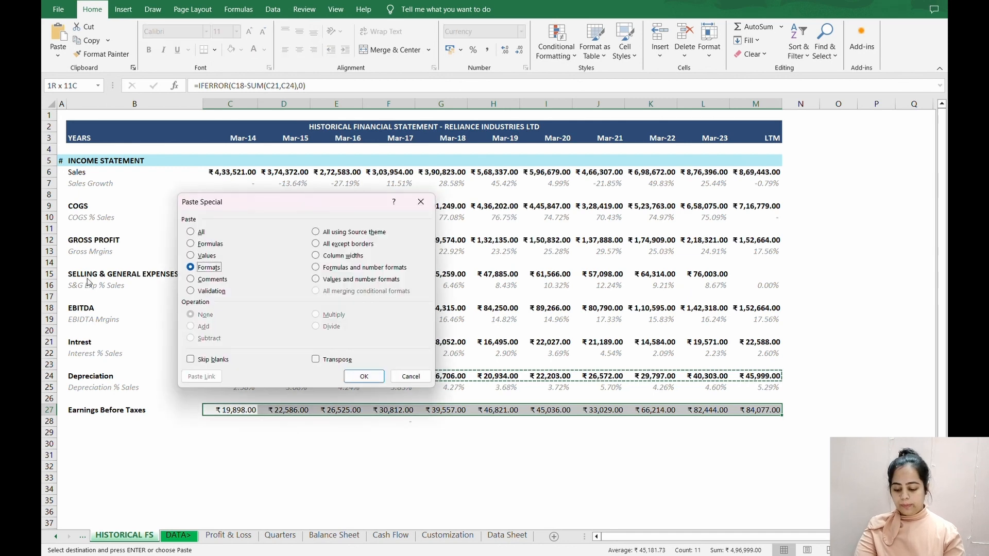
pyautogui.press('Return')
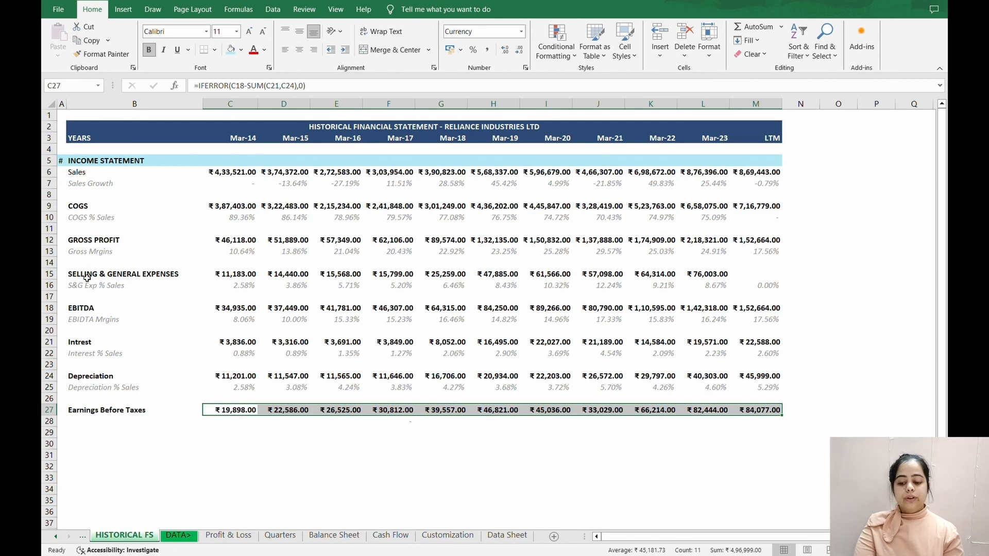
pyautogui.press('Down')
pyautogui.press('Left')
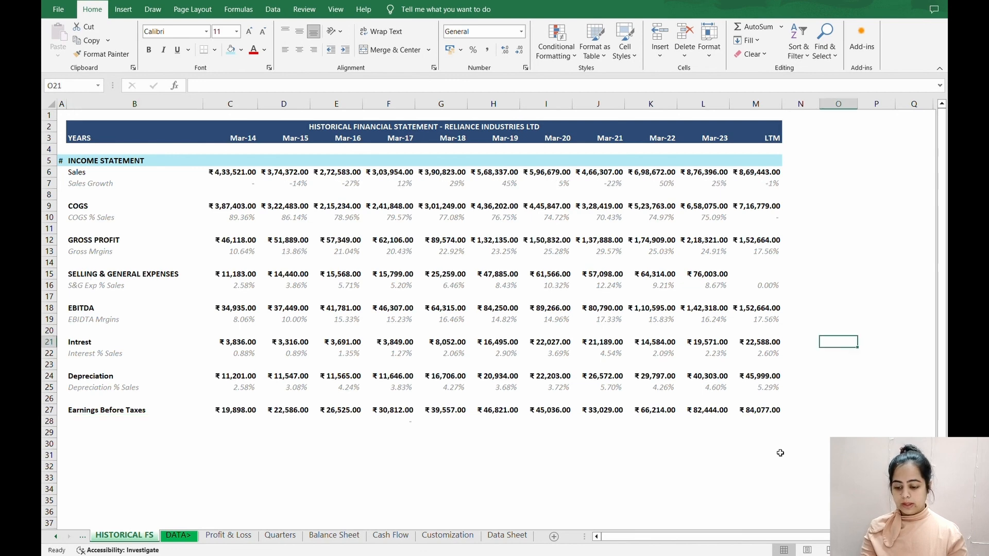
# Freeze the sheet above row 4 so the title and year headers stay in view while scrolling
pyautogui.click(49, 149)
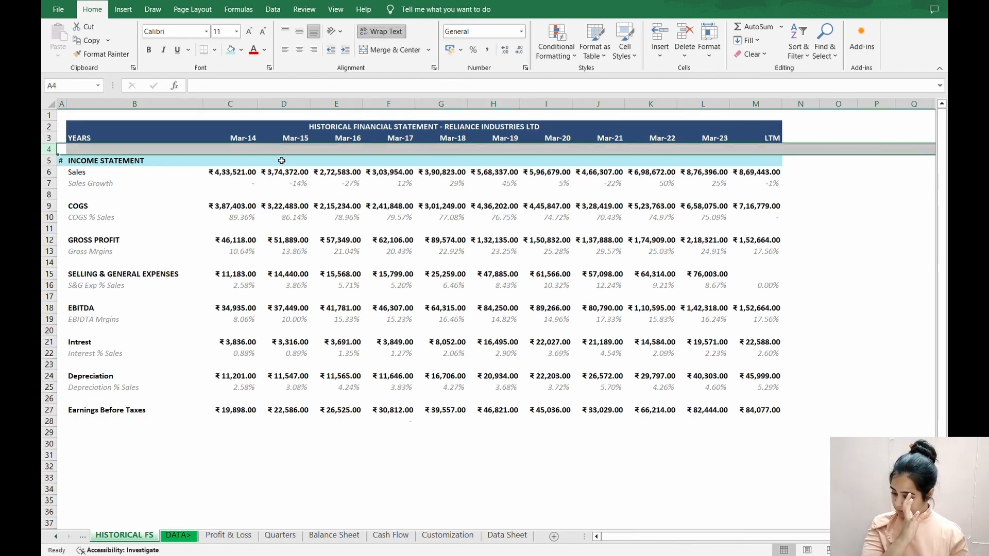
pyautogui.click(335, 9)
pyautogui.click(435, 50)
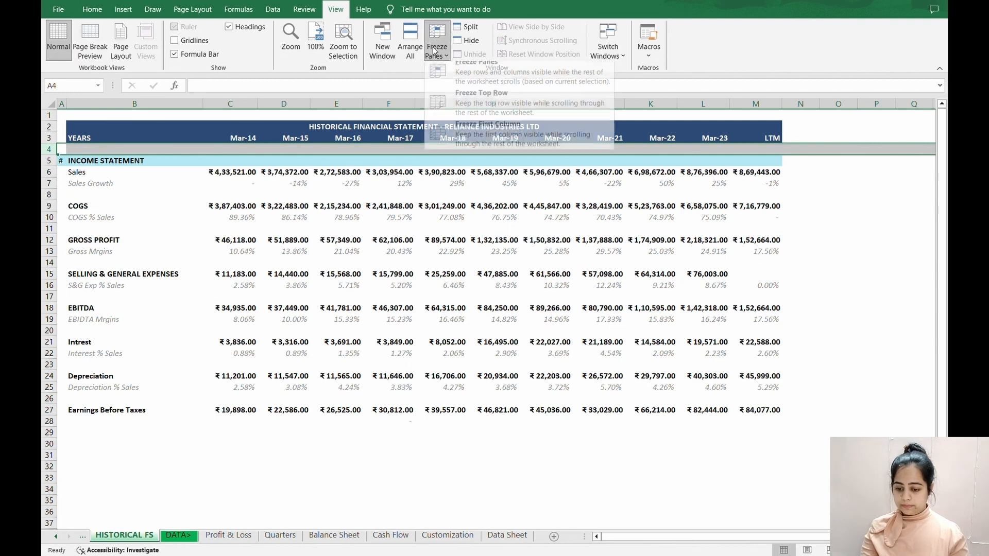
pyautogui.click(484, 82)
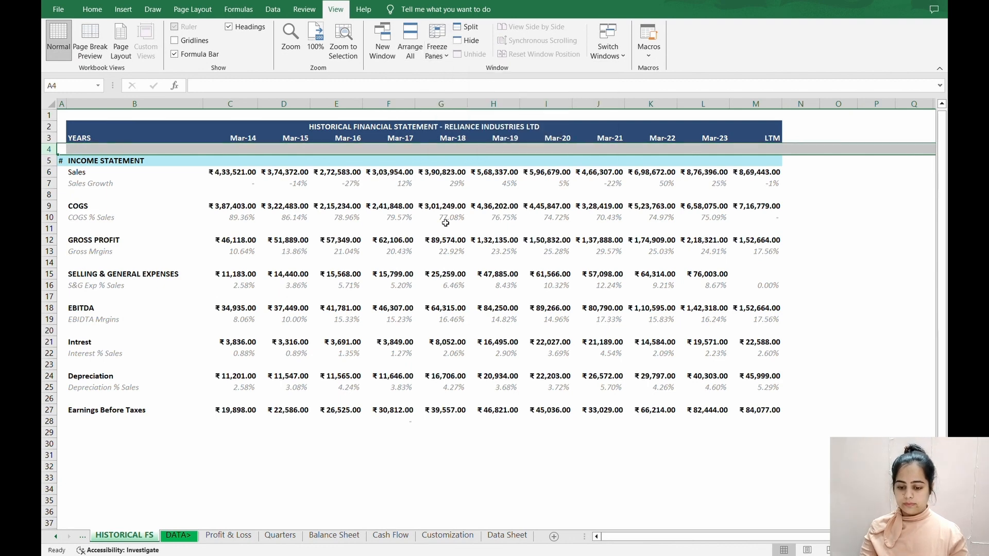
pyautogui.scroll(-7, 261, 396)
pyautogui.scroll(4, 271, 374)
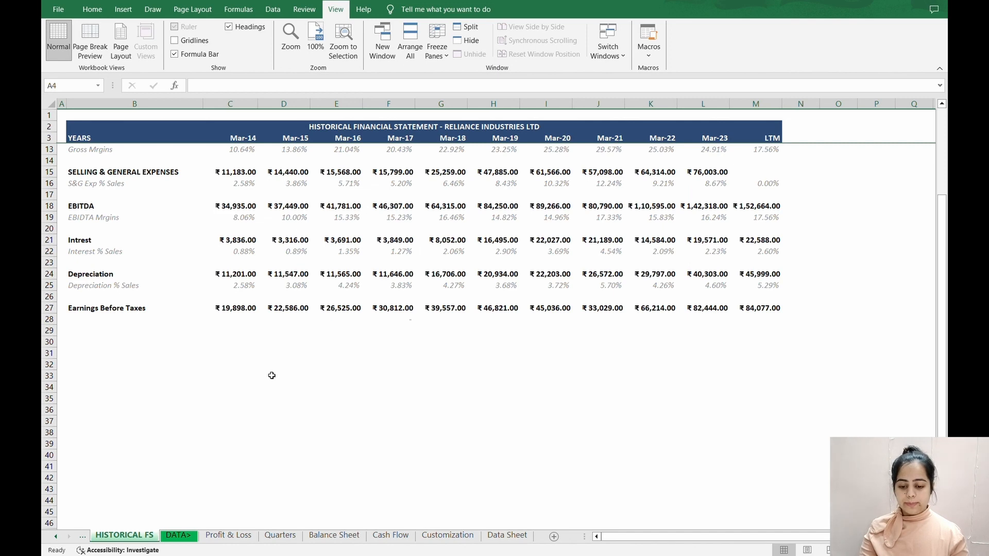
pyautogui.scroll(-1, 271, 376)
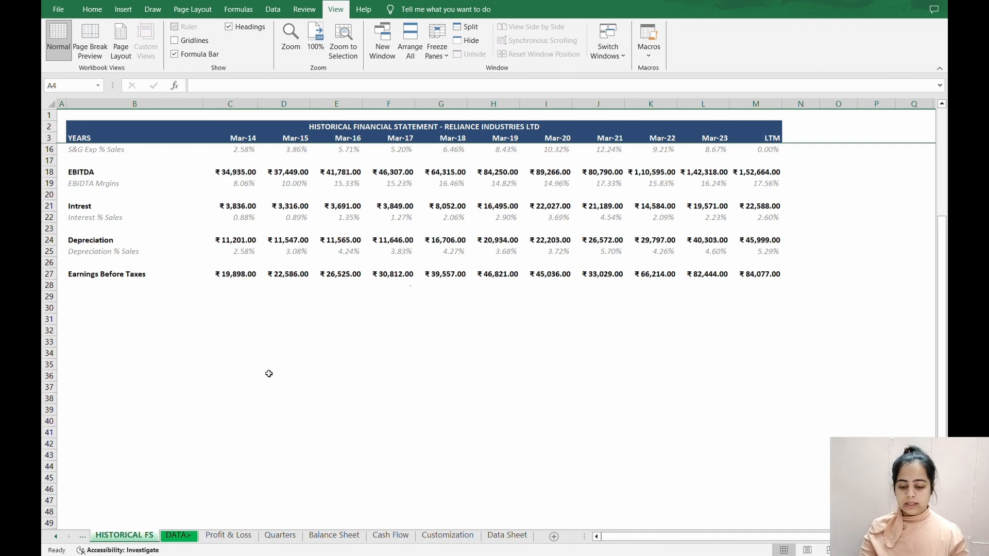
# Label cell B28, below Earnings Before Taxes, as "EBT %Sales"
pyautogui.click(97, 284)
pyautogui.write('EBT')
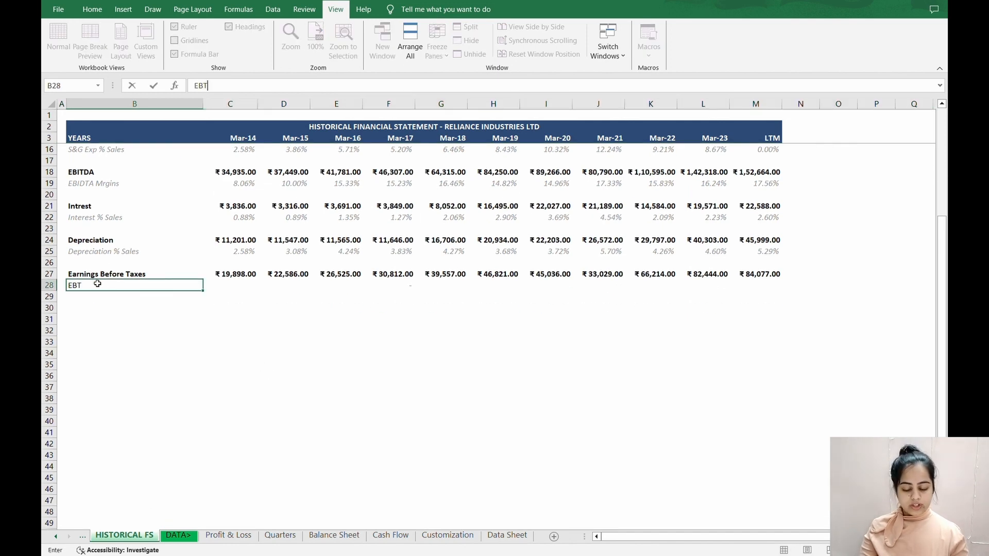
pyautogui.write(' %Sales')
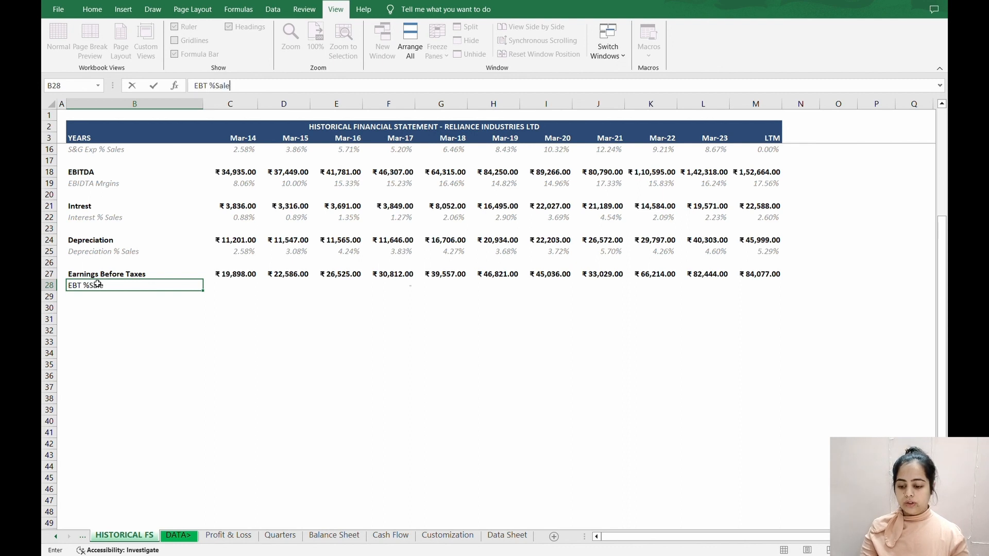
# Copy only the formatting of the Depreciation % Sales row B25:M25 onto the EBT %Sales row B28:M28
pyautogui.press('Up')
pyautogui.press('Up')
pyautogui.press('Up')
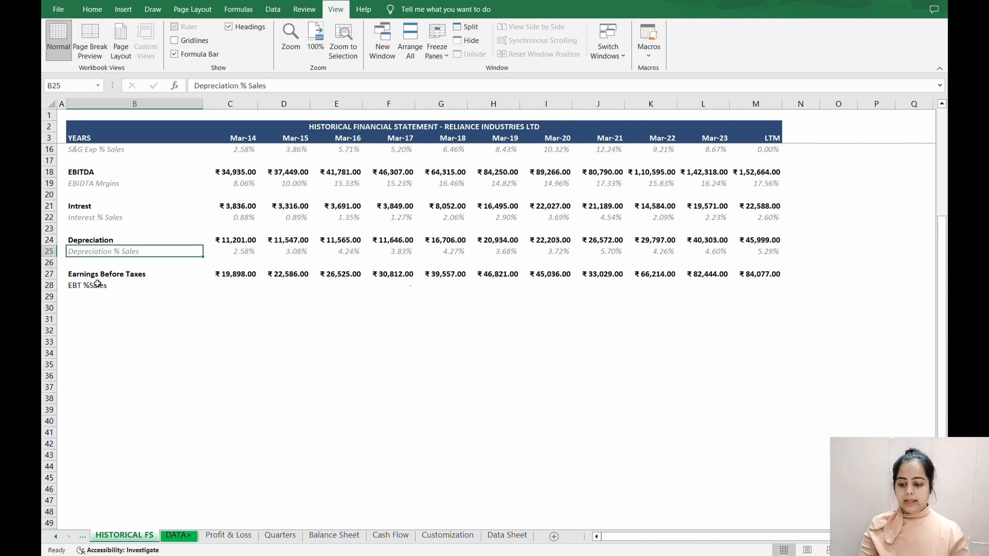
pyautogui.hotkey('shift', 'Right')
pyautogui.hotkey('shift', 'Right')
pyautogui.hotkey('shift', 'Right')
pyautogui.hotkey('shift', 'Right')
pyautogui.hotkey('shift', 'Right')
pyautogui.hotkey('shift', 'Right')
pyautogui.hotkey('shift', 'Right')
pyautogui.hotkey('shift', 'Right')
pyautogui.hotkey('shift', 'Right')
pyautogui.hotkey('shift', 'Right')
pyautogui.hotkey('shift', 'Right')
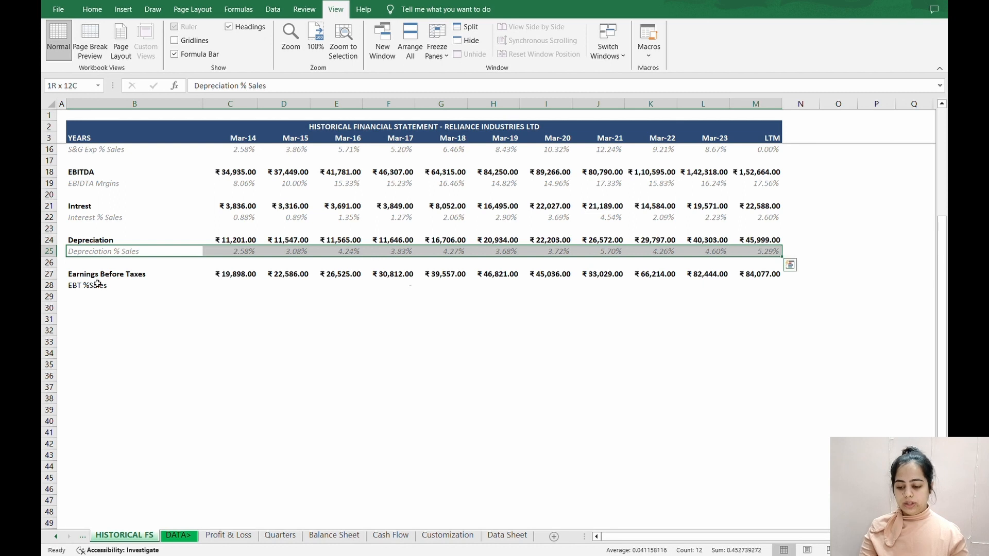
pyautogui.hotkey('ctrl', 'c')
pyautogui.press('Down')
pyautogui.press('Down')
pyautogui.press('Down')
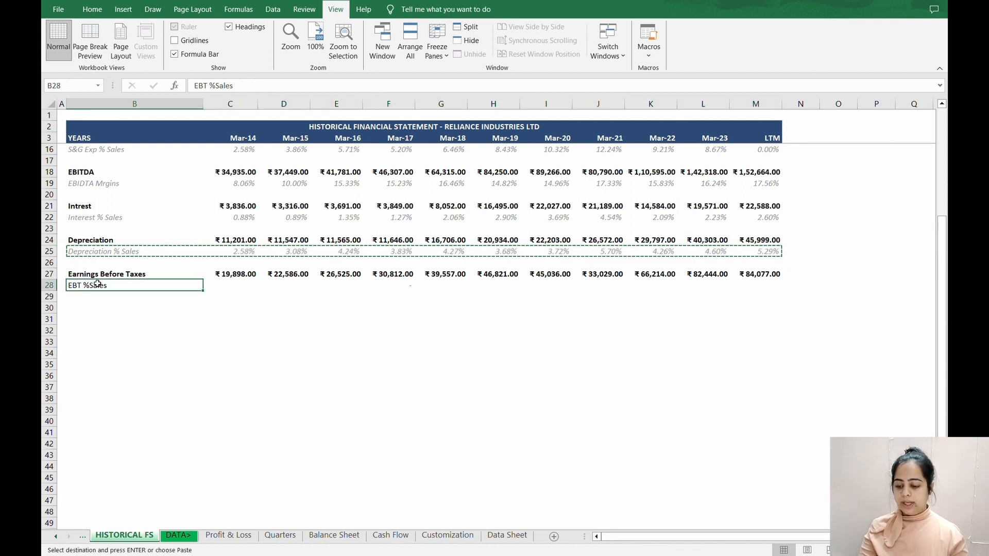
pyautogui.hotkey('shift', 'Right')
pyautogui.hotkey('shift', 'Right')
pyautogui.hotkey('shift', 'Right')
pyautogui.hotkey('shift', 'Right')
pyautogui.hotkey('shift', 'Right')
pyautogui.hotkey('shift', 'Right')
pyautogui.hotkey('shift', 'Right')
pyautogui.hotkey('shift', 'Right')
pyautogui.hotkey('shift', 'Right')
pyautogui.hotkey('shift', 'Right')
pyautogui.hotkey('shift', 'Right')
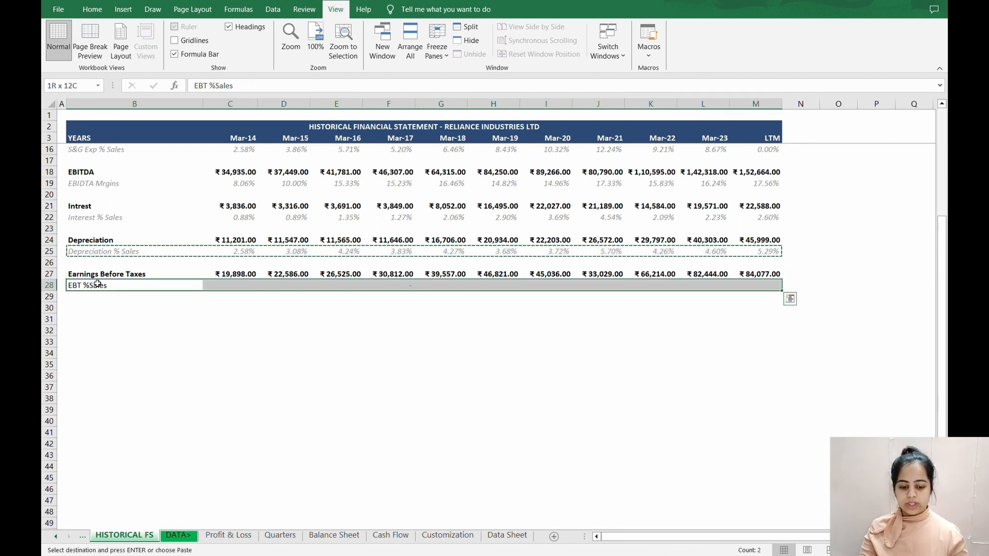
pyautogui.hotkey('ctrl', 'alt', 'v')
pyautogui.press('Down')
pyautogui.press('Down')
pyautogui.press('Down')
pyautogui.press('Return')
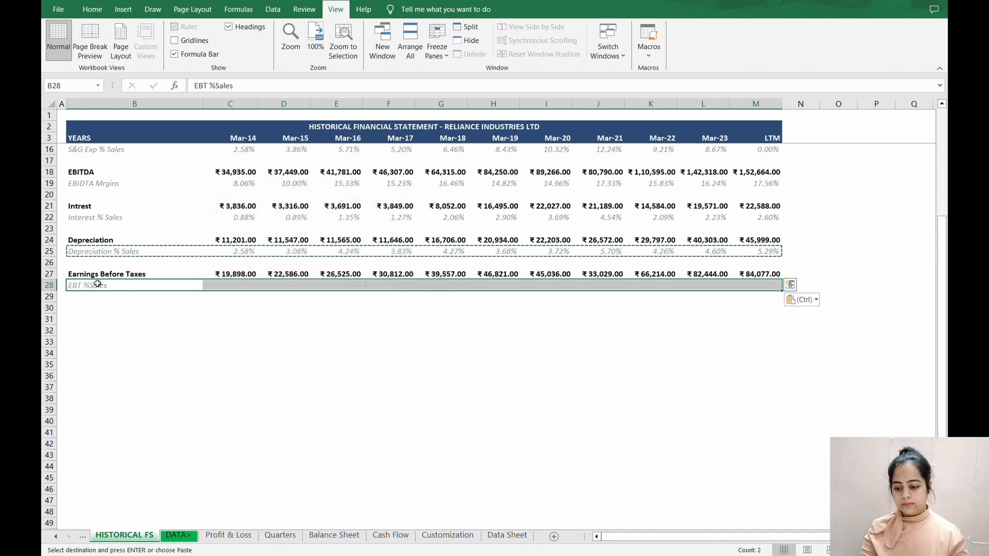
pyautogui.press('Escape')
# Calculate the Mar-14 EBT %Sales in C28 with the formula =C27/C6
pyautogui.press('Right')
pyautogui.write('=')
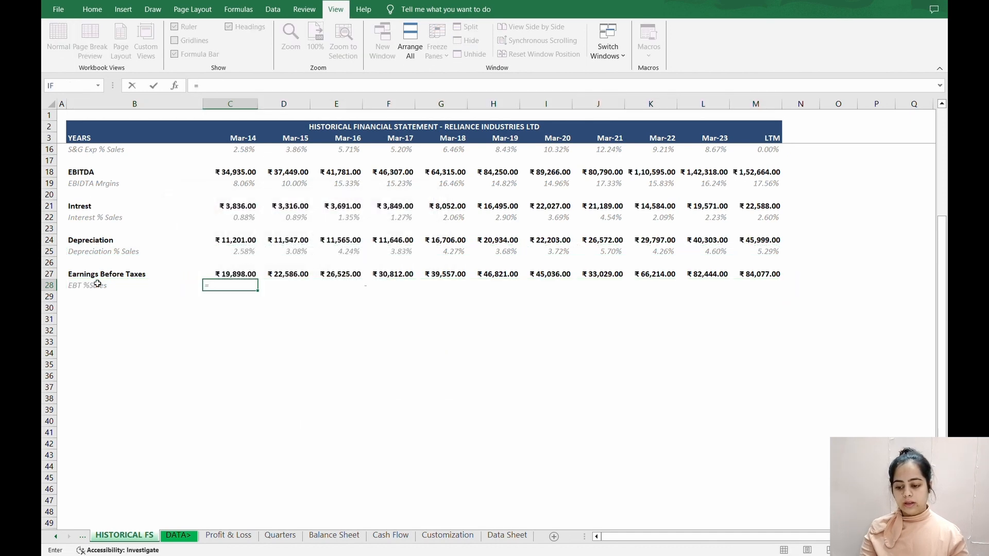
pyautogui.press('Up')
pyautogui.write('/')
pyautogui.press('Up')
pyautogui.press('Up')
pyautogui.press('Up')
pyautogui.press('Up')
pyautogui.press('Up')
pyautogui.press('Up')
pyautogui.press('Up')
pyautogui.press('Up')
pyautogui.press('Up')
pyautogui.press('Up')
pyautogui.press('Up')
pyautogui.press('Up')
pyautogui.press('Up')
pyautogui.press('Up')
pyautogui.press('Up')
pyautogui.press('Up')
pyautogui.press('Up')
pyautogui.press('Up')
pyautogui.press('Up')
pyautogui.press('Up')
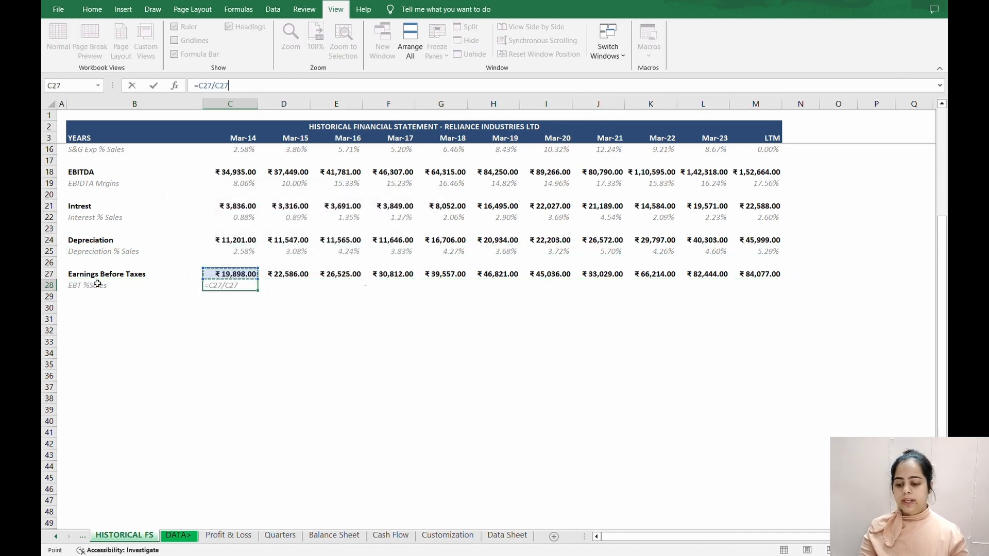
pyautogui.press('Up')
pyautogui.press('Up')
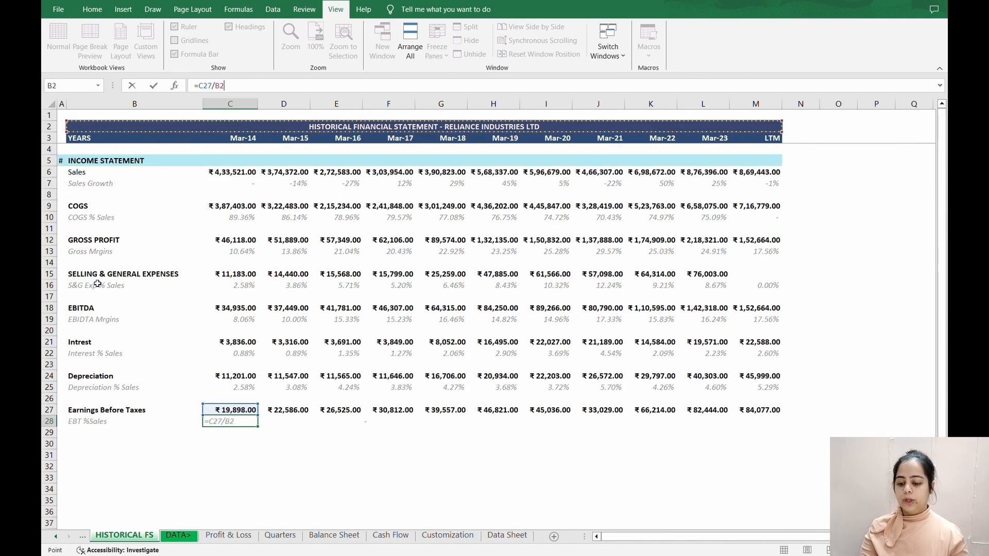
pyautogui.press('Down')
pyautogui.press('Down')
pyautogui.press('Return')
pyautogui.press('Up')
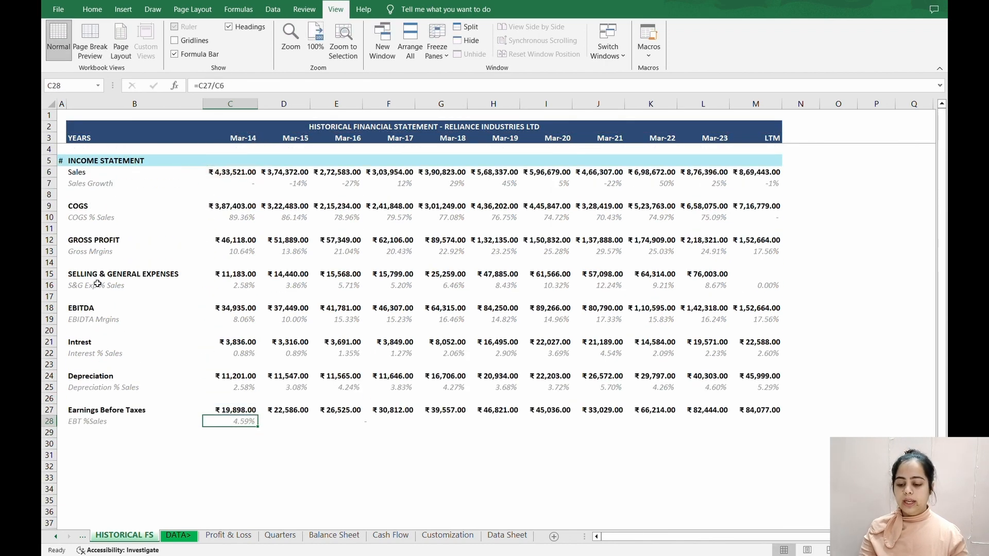
# Copy the EBT %Sales formula from C28 across all years through the LTM column, up to M28
pyautogui.hotkey('ctrl', 'c')
pyautogui.hotkey('shift', 'Right')
pyautogui.hotkey('shift', 'Right')
pyautogui.hotkey('shift', 'Right')
pyautogui.hotkey('shift', 'Right')
pyautogui.hotkey('shift', 'Right')
pyautogui.hotkey('shift', 'Right')
pyautogui.hotkey('shift', 'Right')
pyautogui.hotkey('shift', 'Right')
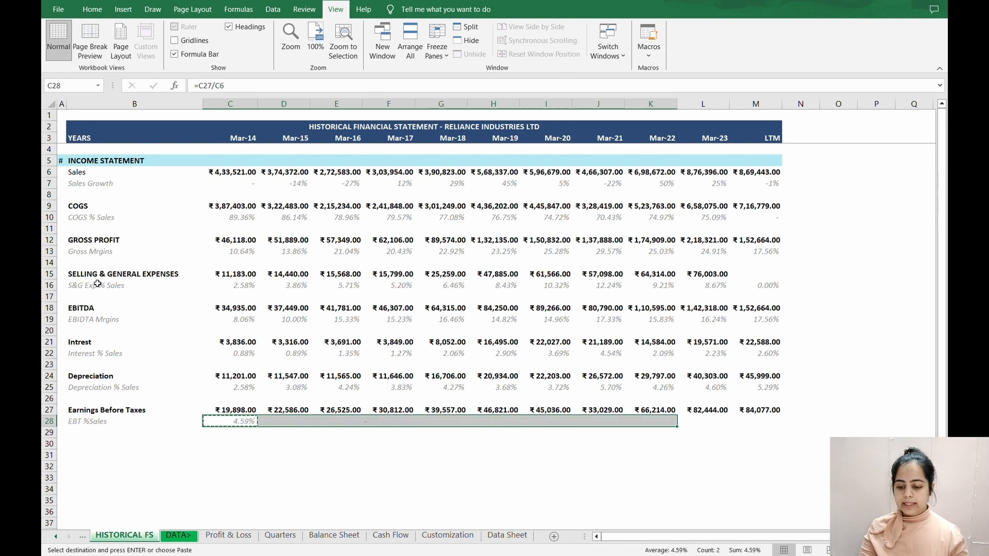
pyautogui.press('Right')
pyautogui.press('Right')
pyautogui.press('Left')
pyautogui.press('Left')
pyautogui.hotkey('shift', 'Right')
pyautogui.hotkey('shift', 'Right')
pyautogui.hotkey('shift', 'Right')
pyautogui.hotkey('shift', 'Right')
pyautogui.hotkey('shift', 'Right')
pyautogui.hotkey('shift', 'Right')
pyautogui.hotkey('shift', 'Right')
pyautogui.hotkey('shift', 'Right')
pyautogui.hotkey('shift', 'Right')
pyautogui.hotkey('shift', 'Right')
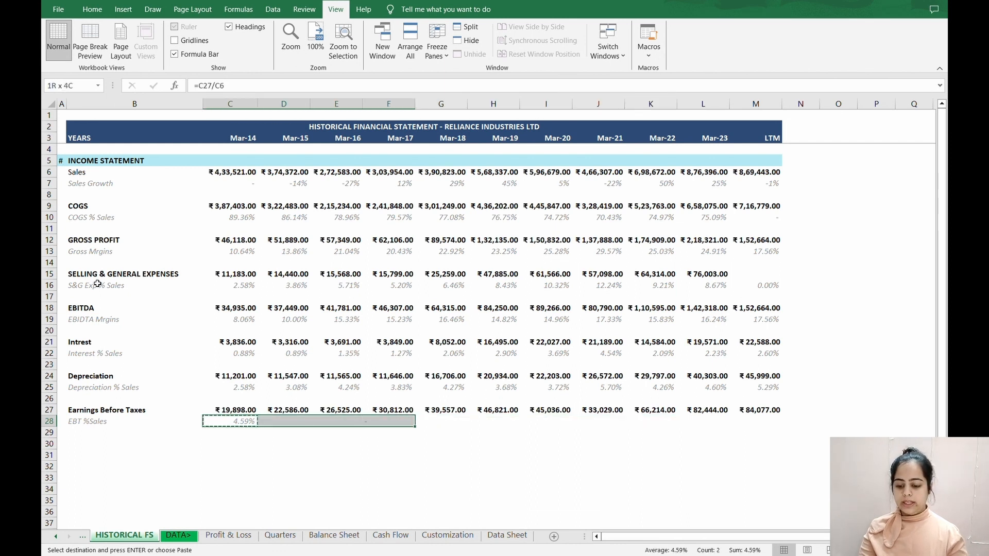
pyautogui.press('Left')
pyautogui.press('Left')
pyautogui.press('Right')
pyautogui.press('Up')
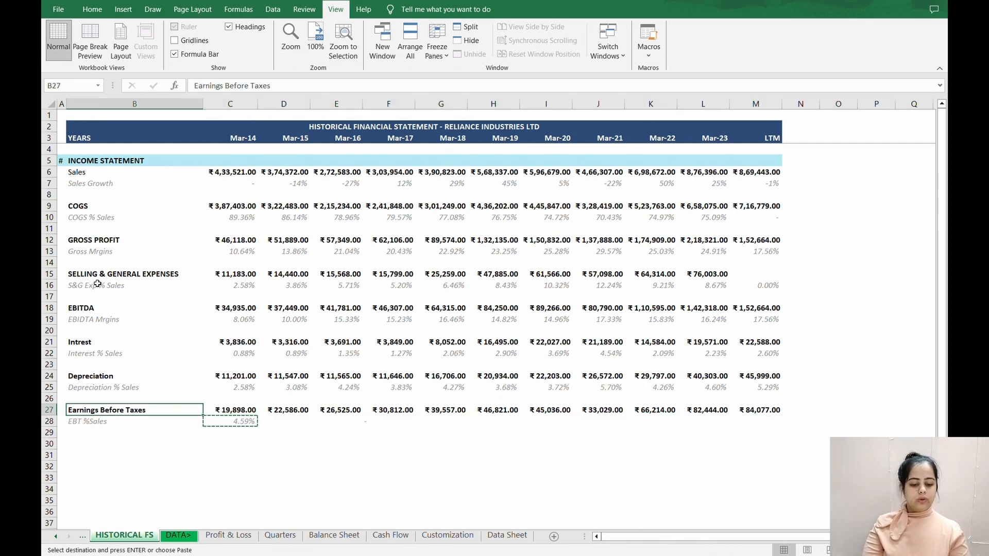
pyautogui.press('Right')
pyautogui.press('Down')
pyautogui.hotkey('shift', 'Right')
pyautogui.hotkey('shift', 'Right')
pyautogui.hotkey('shift', 'Right')
pyautogui.hotkey('shift', 'Right')
pyautogui.hotkey('shift', 'Right')
pyautogui.hotkey('shift', 'Right')
pyautogui.hotkey('shift', 'Right')
pyautogui.hotkey('shift', 'Right')
pyautogui.hotkey('shift', 'Right')
pyautogui.hotkey('shift', 'Right')
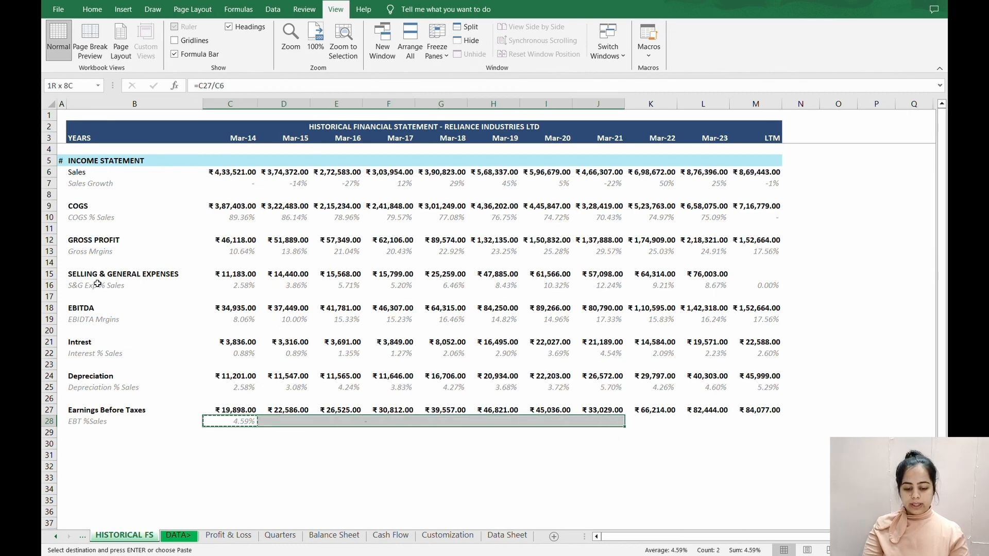
pyautogui.press('Return')
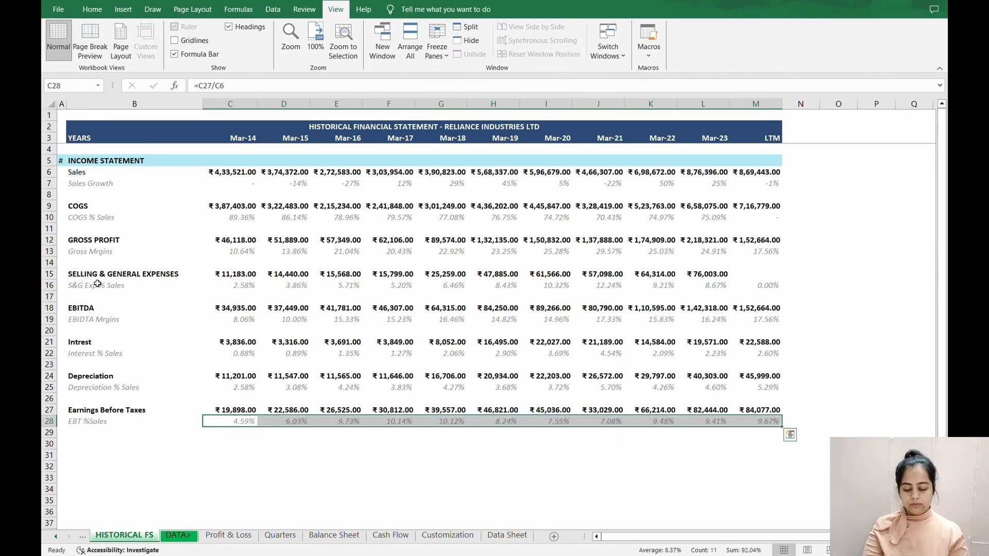
pyautogui.press('Down')
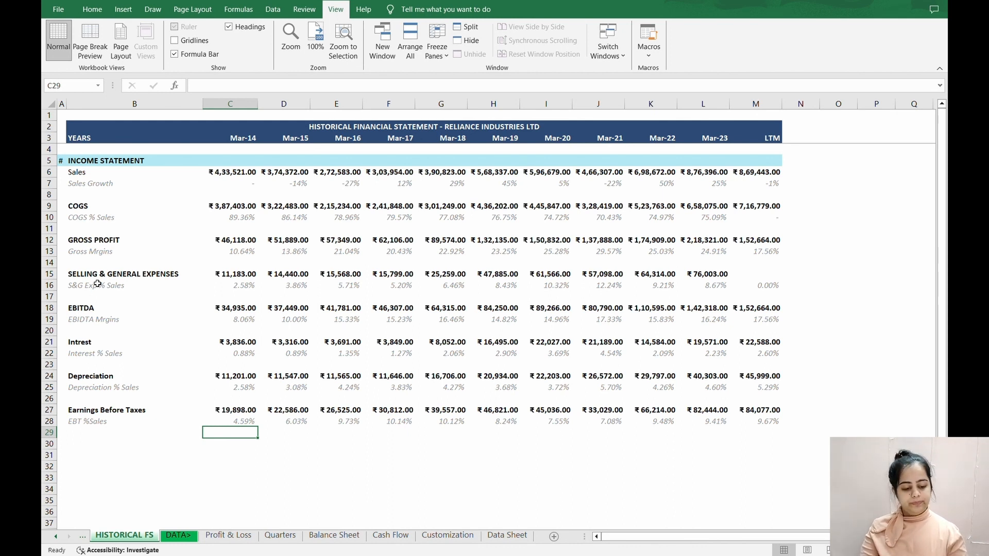
pyautogui.press('Up')
pyautogui.hotkey('ctrl', 'shift', 'Right')
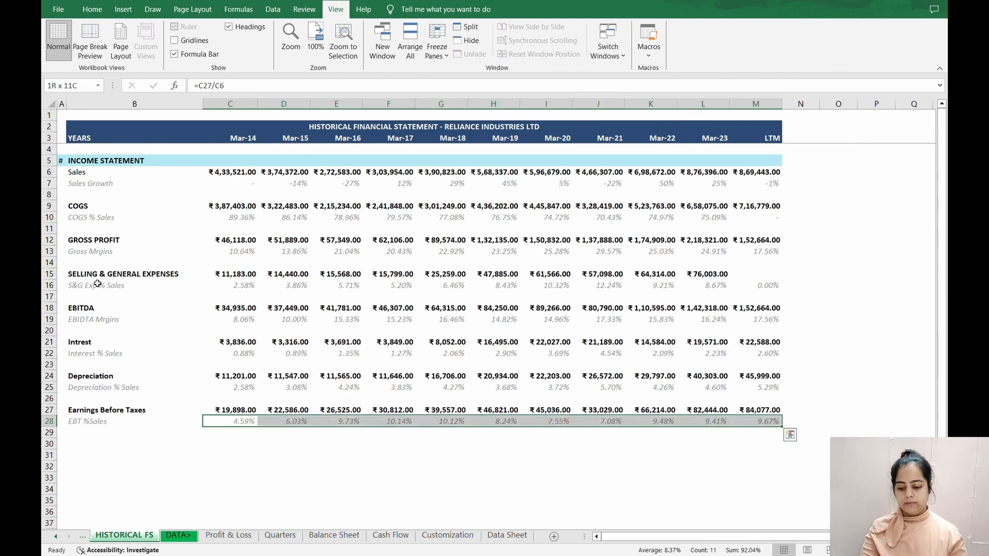
# Add the label "Tax" in cell B30, leaving one blank row below EBT %Sales
pyautogui.press('Up')
pyautogui.press('Left')
pyautogui.press('Down')
pyautogui.press('Down')
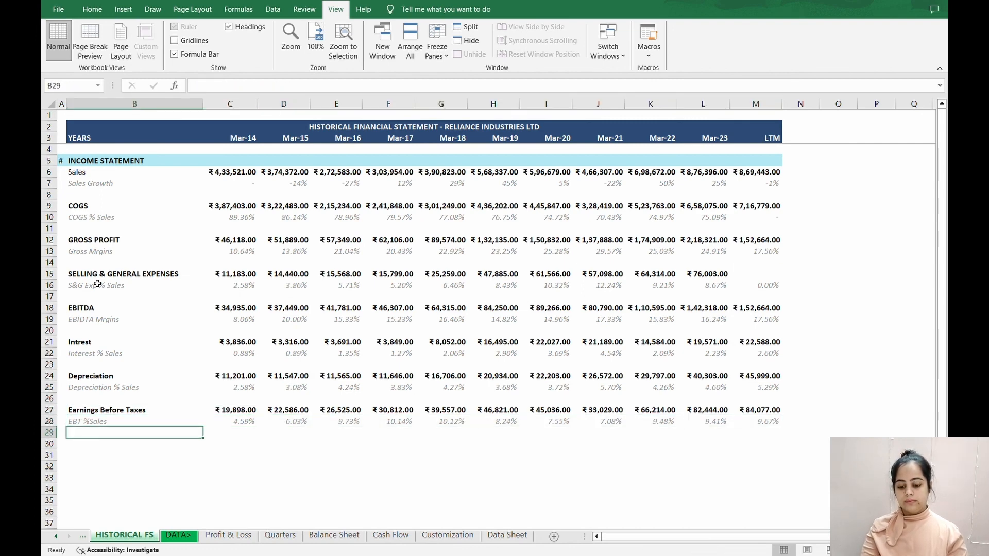
pyautogui.press('Down')
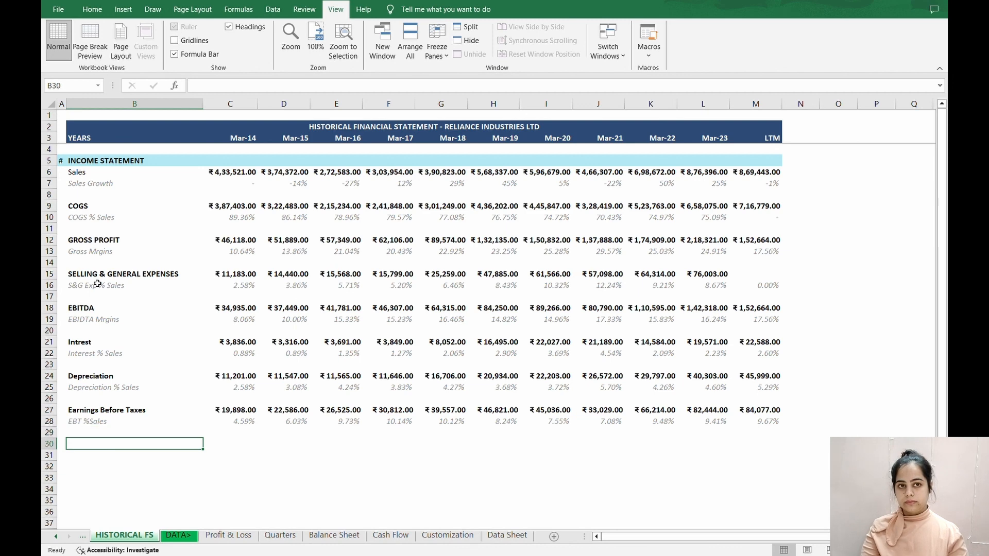
pyautogui.write('Tax')
pyautogui.press('Tab')
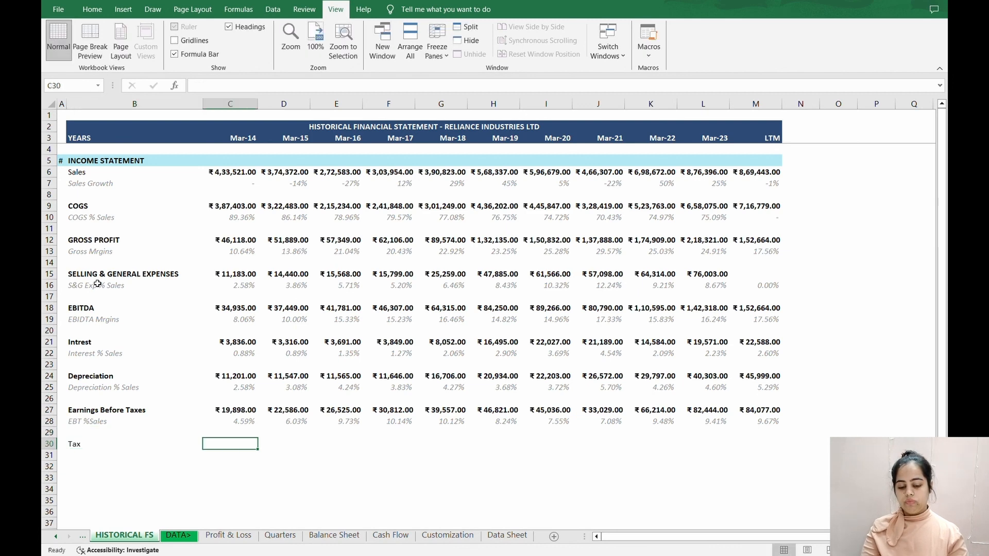
# Fill the Mar-14 tax in C30 from the Data Sheet with =IFERROR('Data Sheet'!B29,0)
pyautogui.write('=iferr')
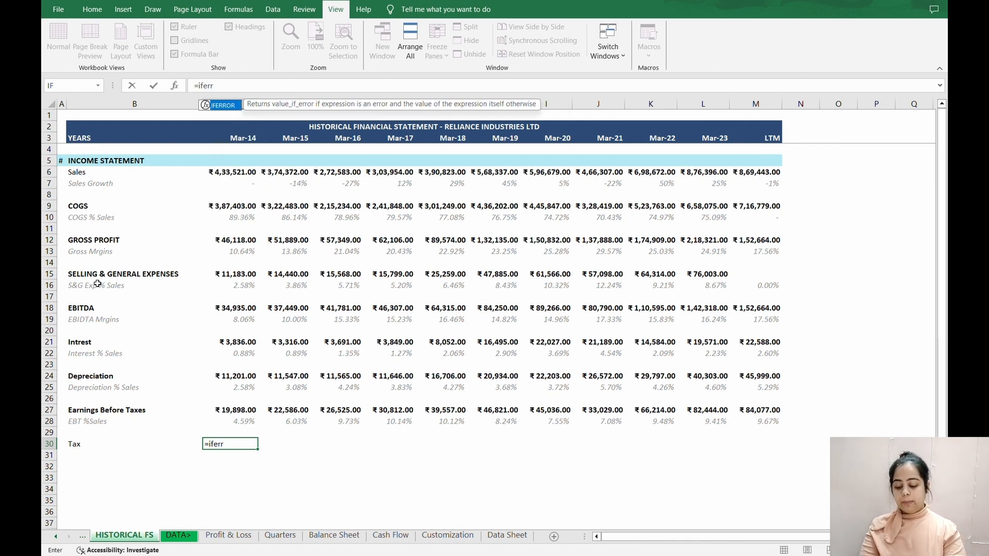
pyautogui.write('or(')
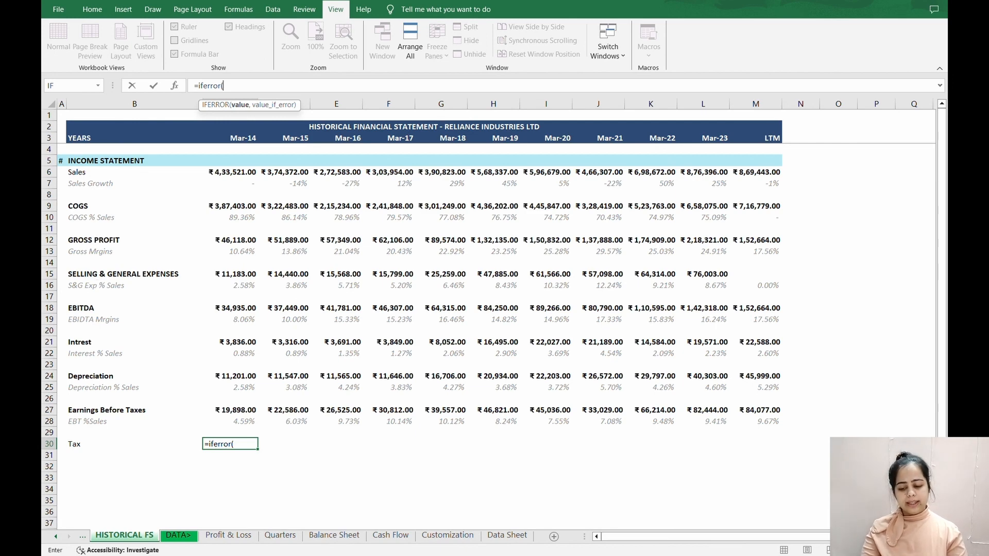
pyautogui.click(517, 538)
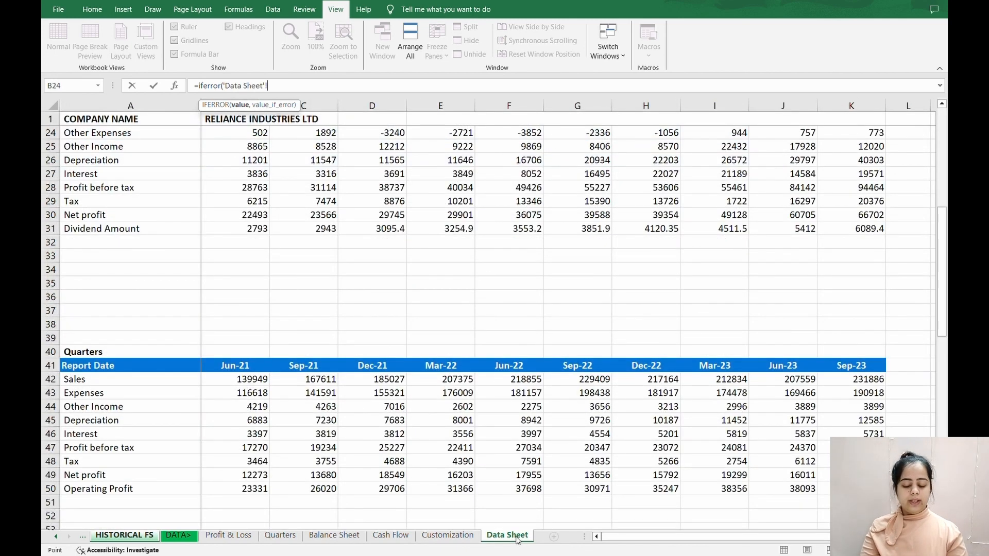
pyautogui.scroll(1, 210, 211)
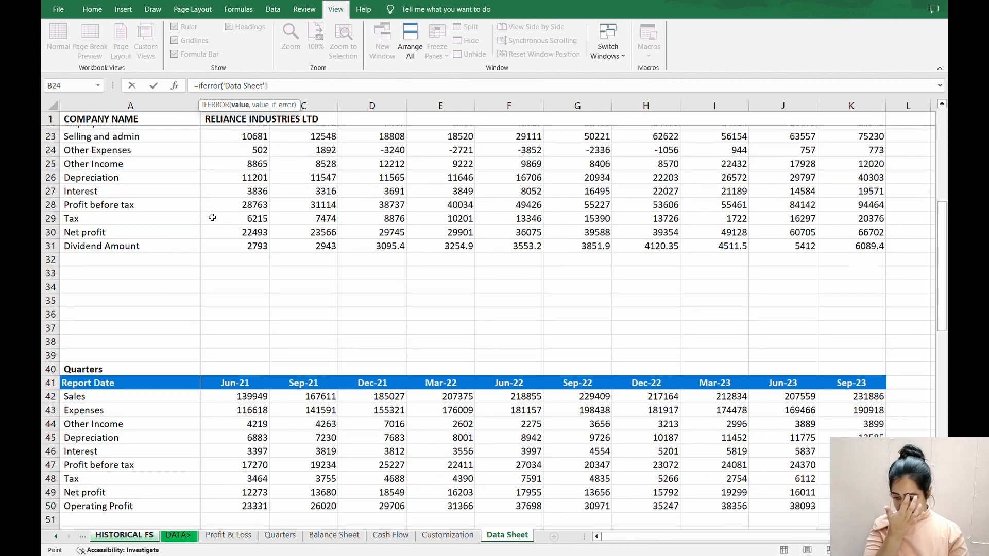
pyautogui.scroll(3, 252, 243)
pyautogui.click(253, 365)
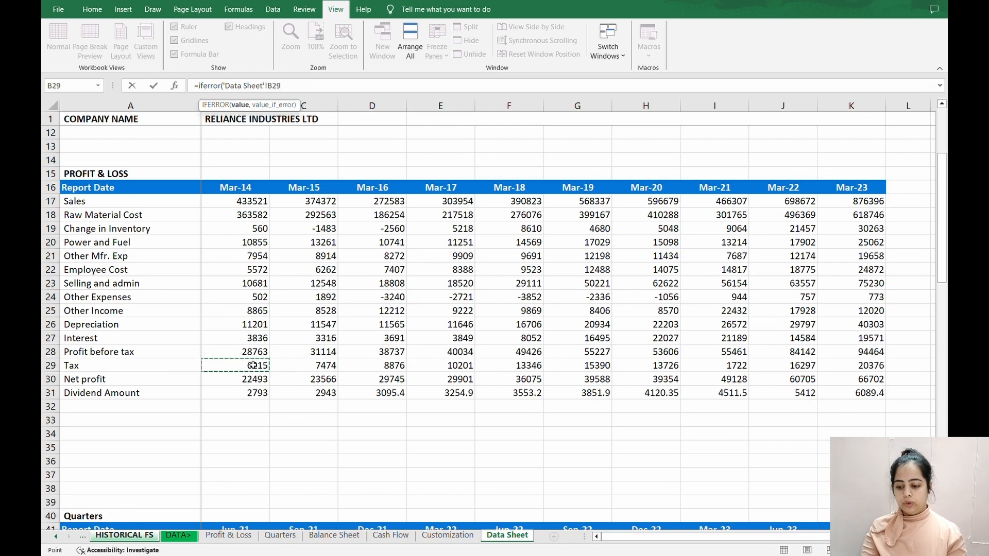
pyautogui.write(',')
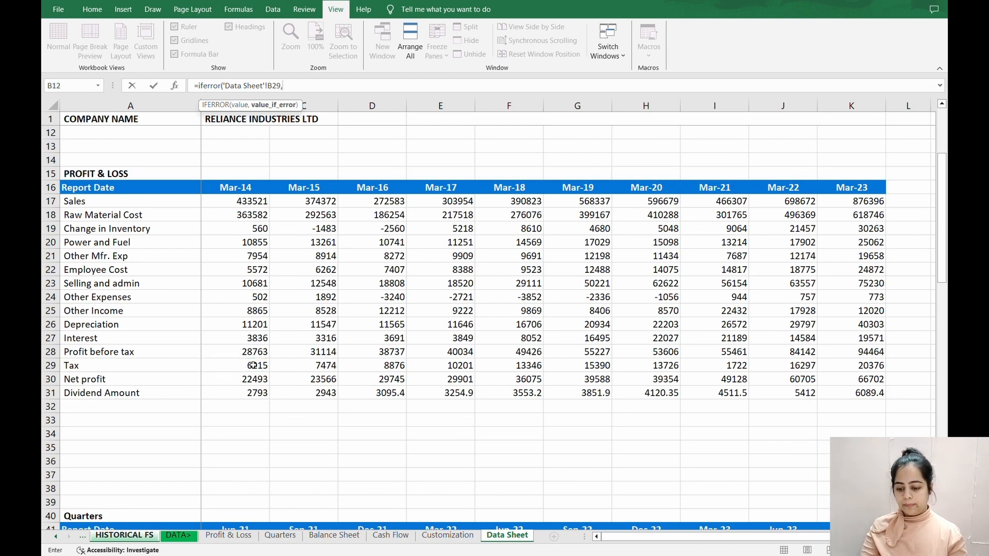
pyautogui.write('0)')
pyautogui.press('Return')
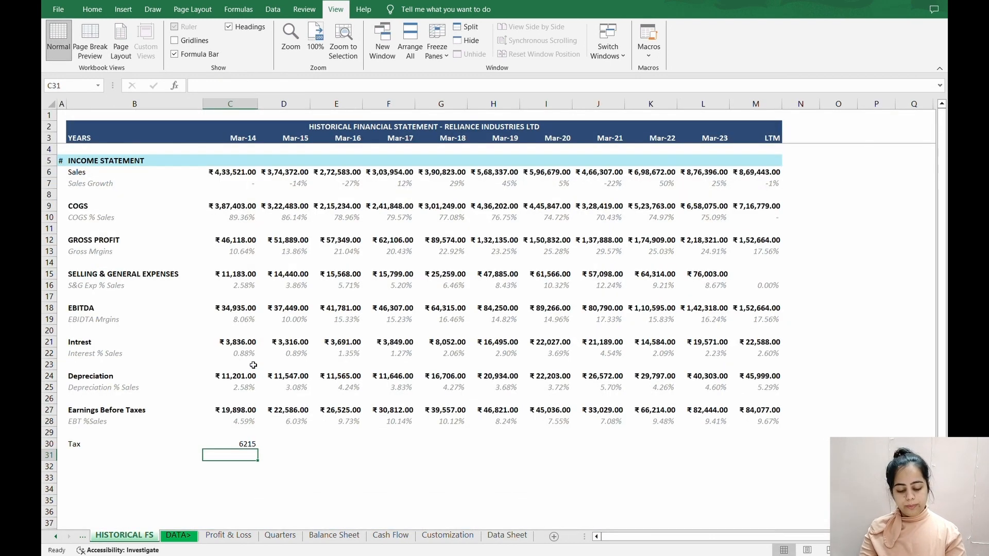
# Copy the tax formula from C30 across the remaining years through the LTM column, up to M30
pyautogui.press('Up')
pyautogui.hotkey('ctrl', 'c')
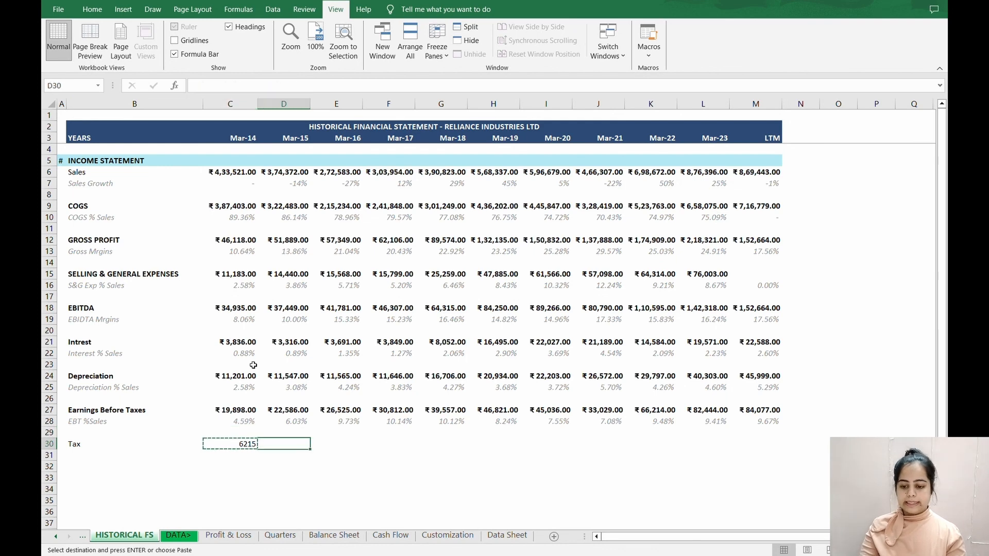
pyautogui.hotkey('shift', 'Right')
pyautogui.hotkey('shift', 'Right')
pyautogui.hotkey('shift', 'Right')
pyautogui.hotkey('shift', 'Right')
pyautogui.hotkey('shift', 'Right')
pyautogui.hotkey('shift', 'Right')
pyautogui.hotkey('shift', 'Right')
pyautogui.hotkey('shift', 'Right')
pyautogui.hotkey('shift', 'Right')
pyautogui.hotkey('shift', 'Right')
pyautogui.hotkey('shift', 'Right')
pyautogui.hotkey('shift', 'Left')
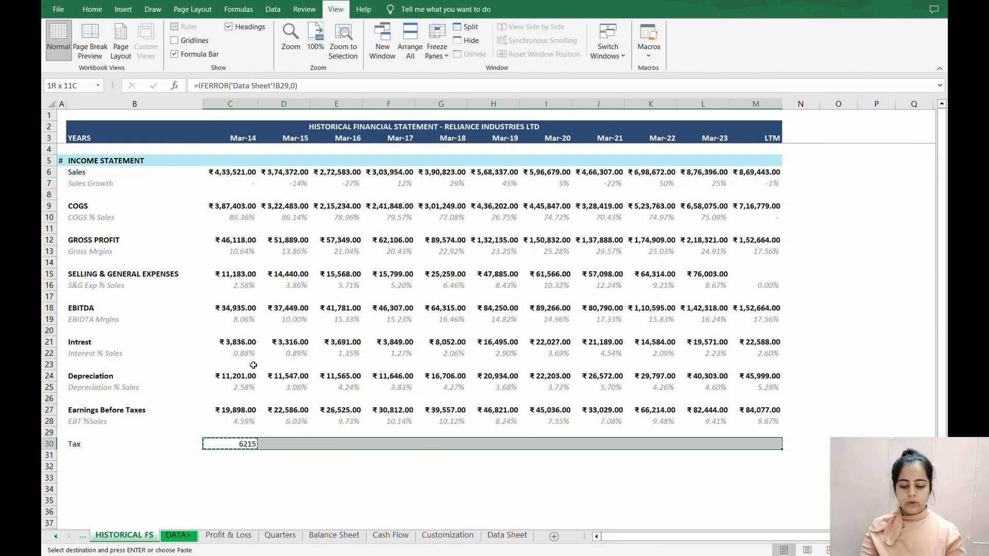
pyautogui.press('Return')
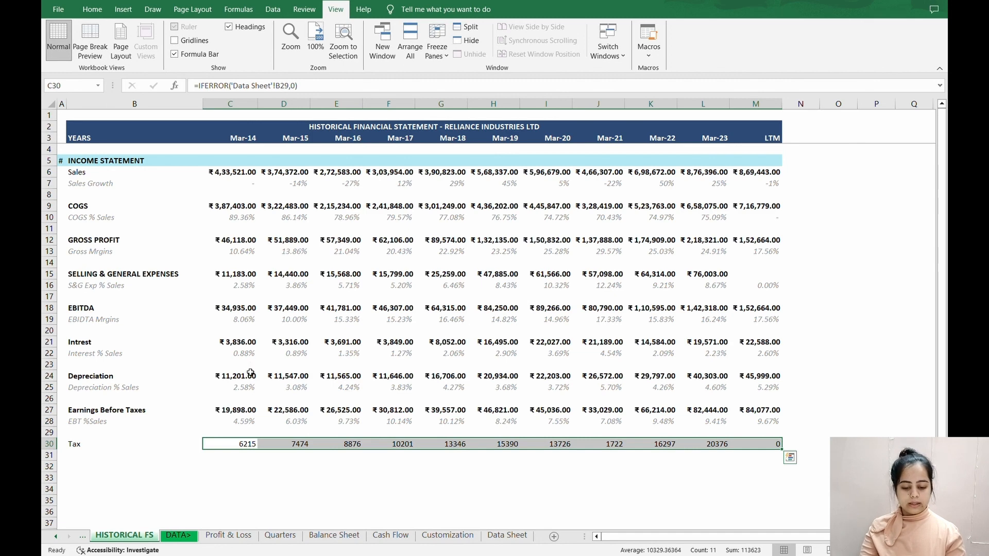
# Check the profit and loss tax figures on the Data Sheet and return to the HISTORICAL FS sheet
pyautogui.click(500, 536)
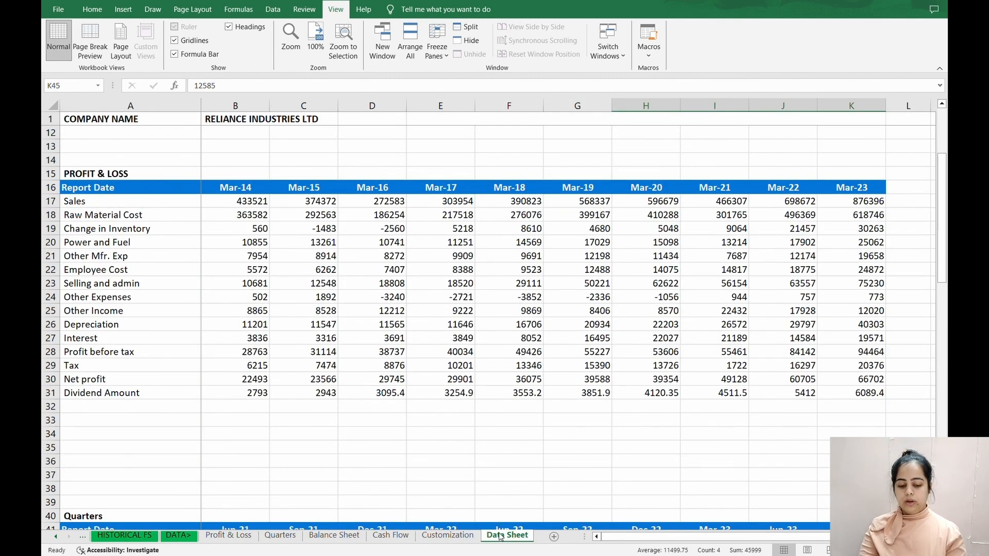
pyautogui.click(132, 537)
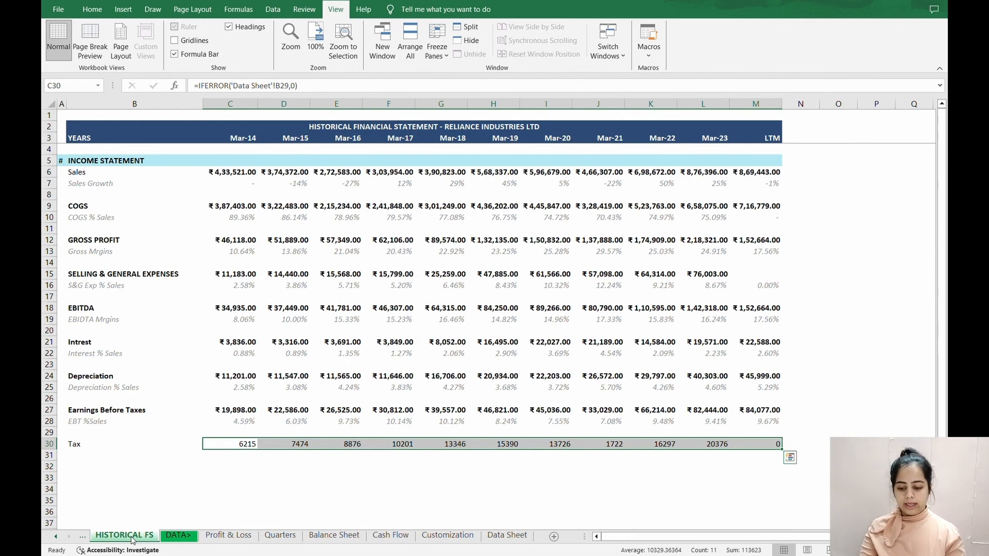
# Copy only the formats of the Earnings Before Taxes row (B27:M27) onto the Tax row, B30:M30
pyautogui.press('Left')
pyautogui.press('Up')
pyautogui.press('Up')
pyautogui.press('Up')
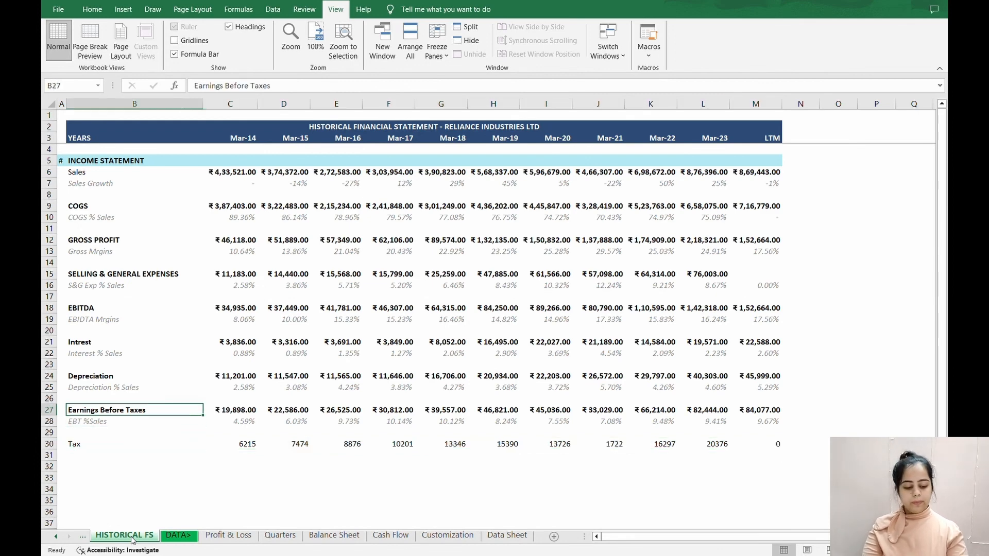
pyautogui.hotkey('shift', 'Right')
pyautogui.hotkey('shift', 'Right')
pyautogui.hotkey('shift', 'Right')
pyautogui.press('Left')
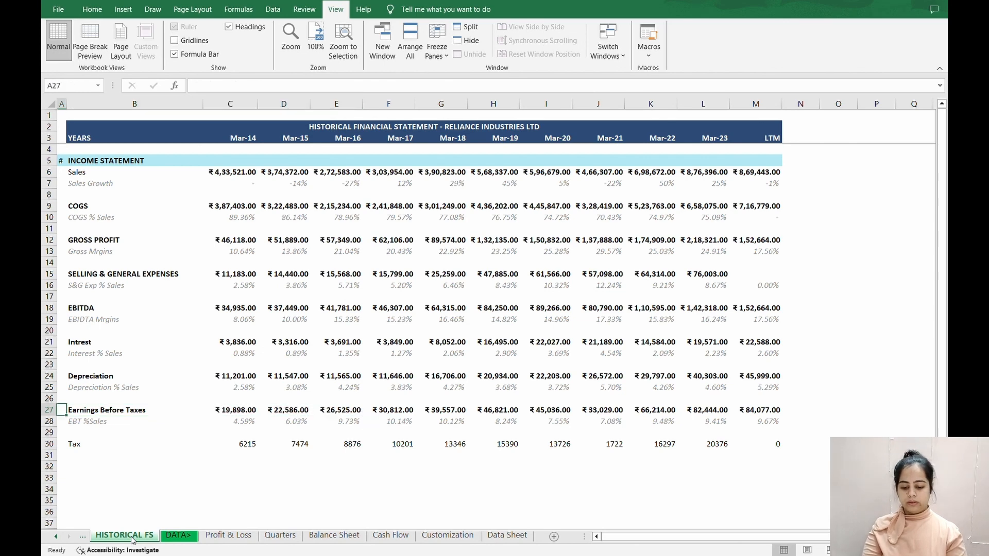
pyautogui.press('Down')
pyautogui.press('Up')
pyautogui.press('Right')
pyautogui.hotkey('ctrl', 'shift', 'Right')
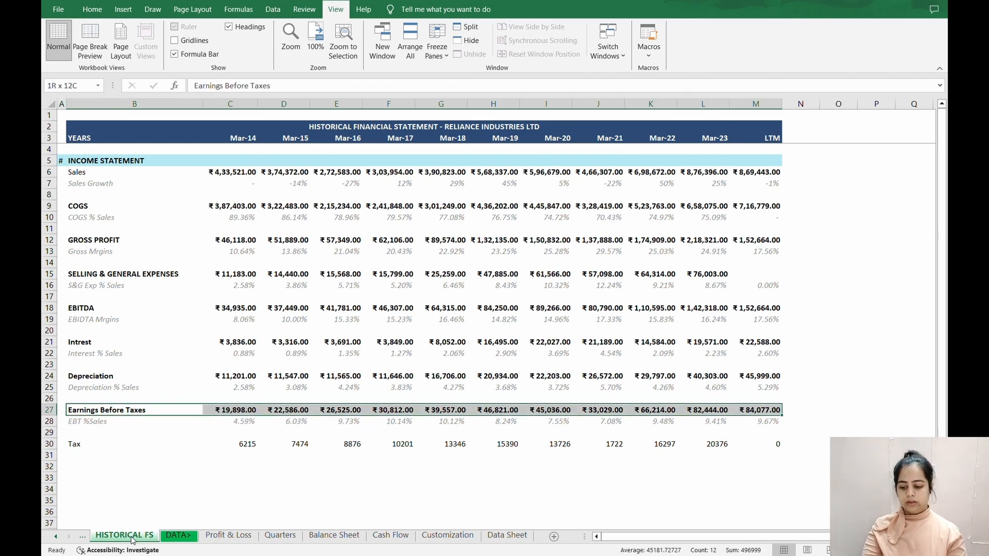
pyautogui.hotkey('ctrl', 'c')
pyautogui.press('Down')
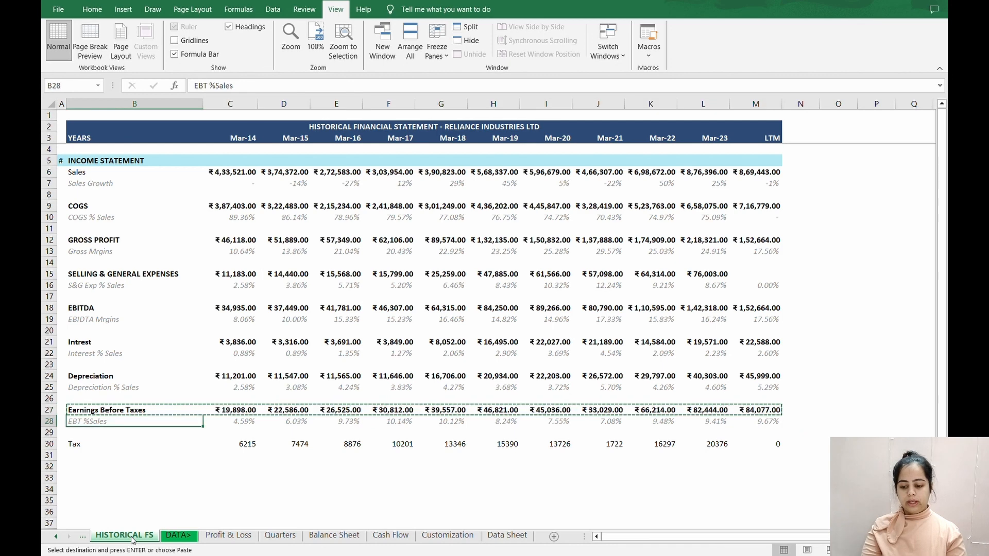
pyautogui.press('Down')
pyautogui.press('Down')
pyautogui.hotkey('ctrl', 'shift', 'Right')
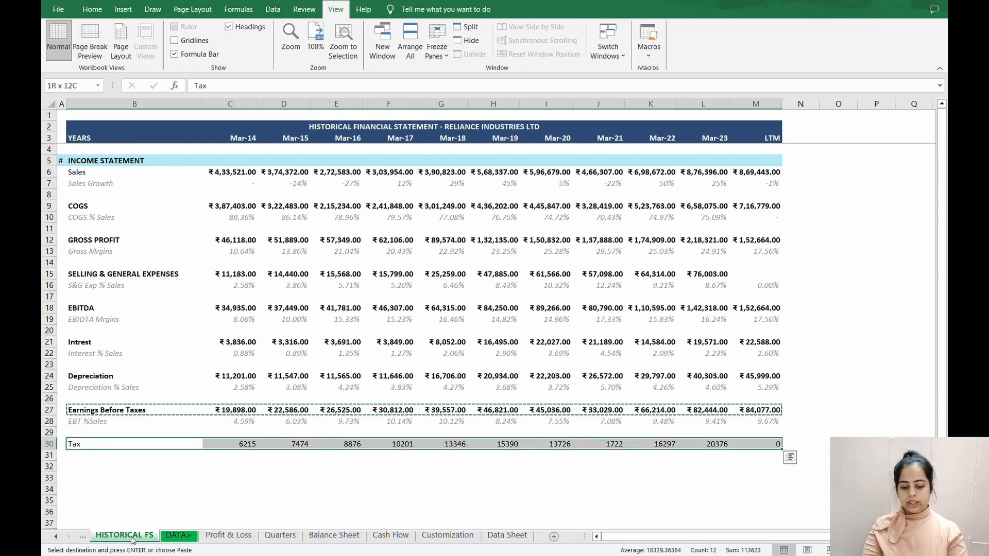
pyautogui.hotkey('ctrl', 'alt', 'v')
pyautogui.press('t')
pyautogui.press('Return')
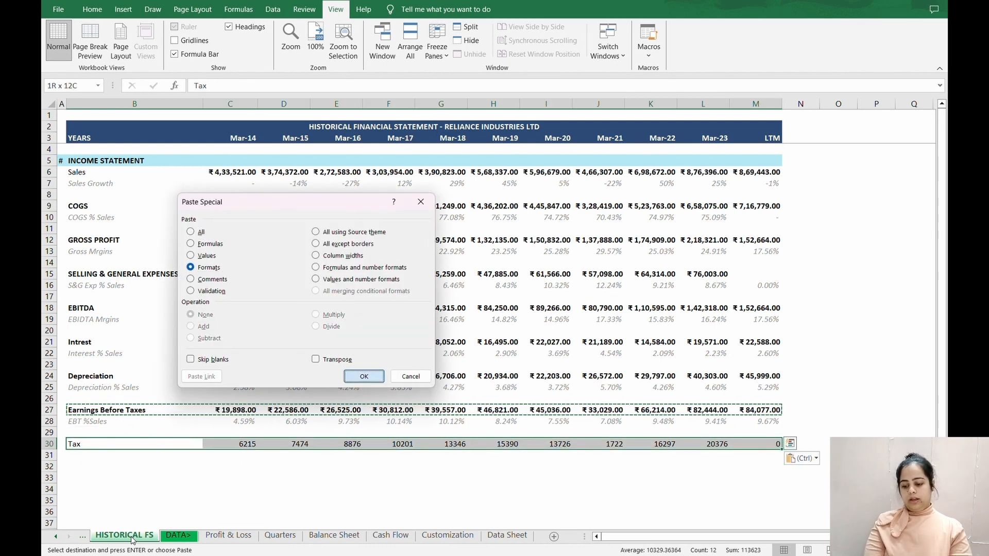
pyautogui.press('Escape')
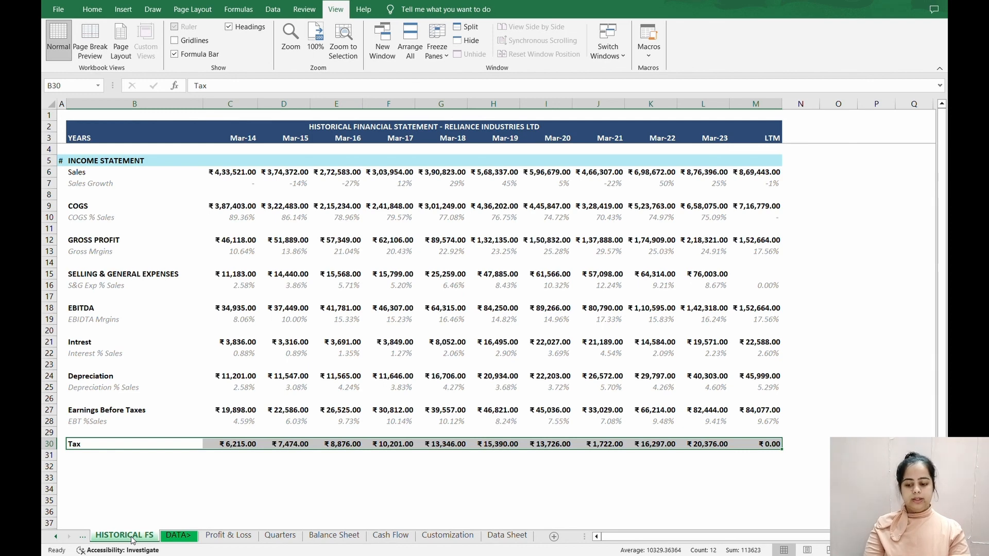
# Replace the LTM tax in M30 with the sum of the last four quarters' tax, =IFERROR(SUM('Data Sheet'!H48:K48),0)
pyautogui.press('Right')
pyautogui.press('Right')
pyautogui.press('Right')
pyautogui.press('Right')
pyautogui.press('Right')
pyautogui.press('Right')
pyautogui.press('Right')
pyautogui.press('Right')
pyautogui.press('Right')
pyautogui.press('Right')
pyautogui.press('Right')
pyautogui.write('=')
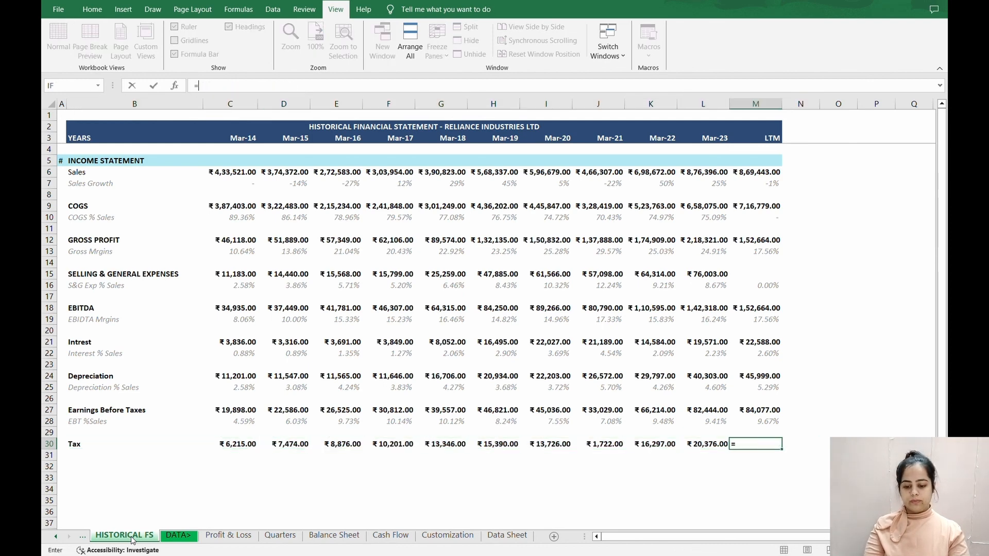
pyautogui.write('iferror')
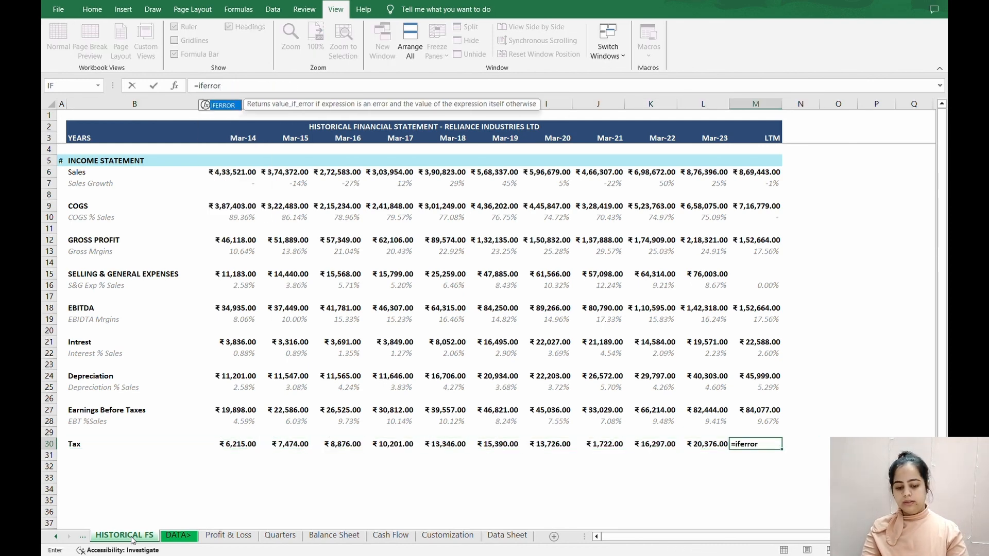
pyautogui.write('(su')
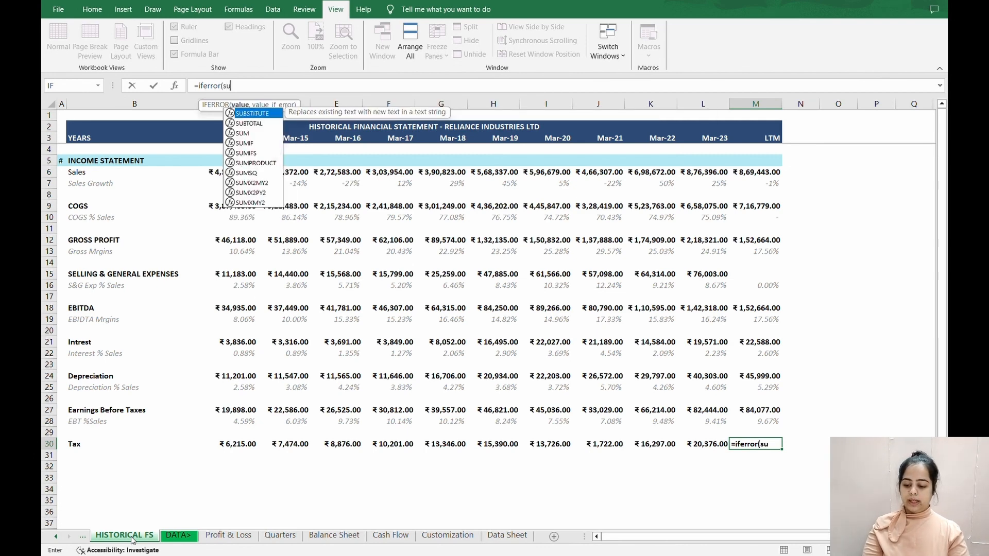
pyautogui.write('m(')
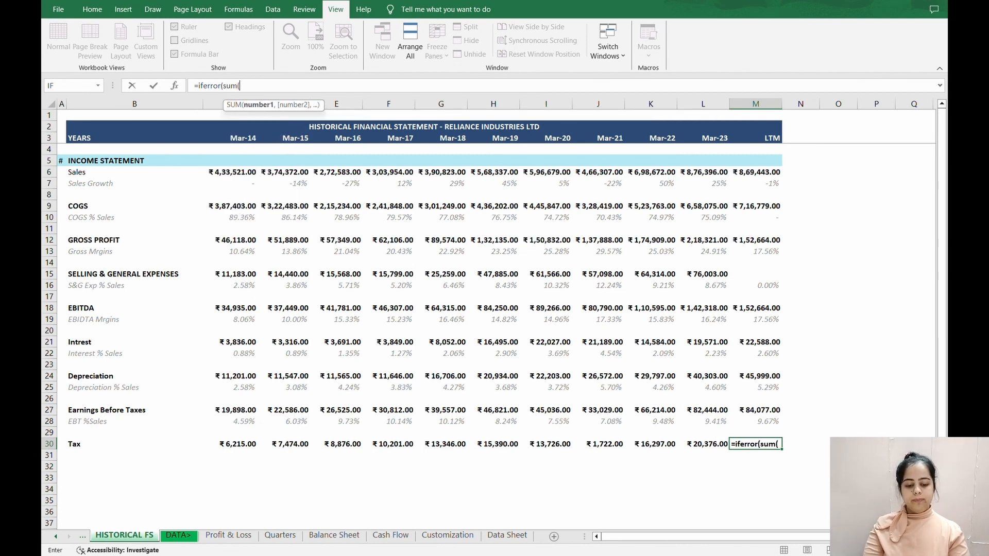
pyautogui.click(510, 536)
pyautogui.scroll(-7, 532, 428)
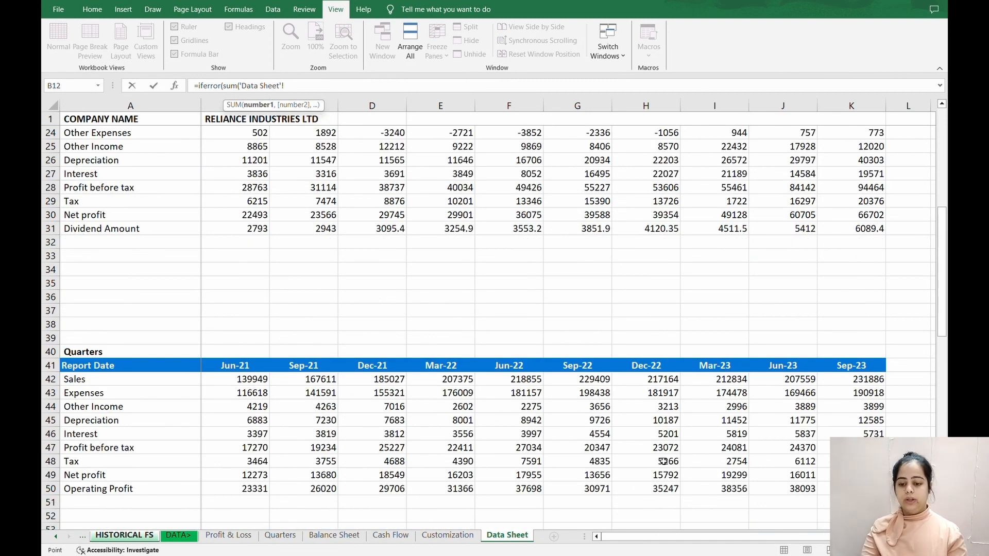
pyautogui.moveTo(667, 462); pyautogui.dragTo(849, 461)
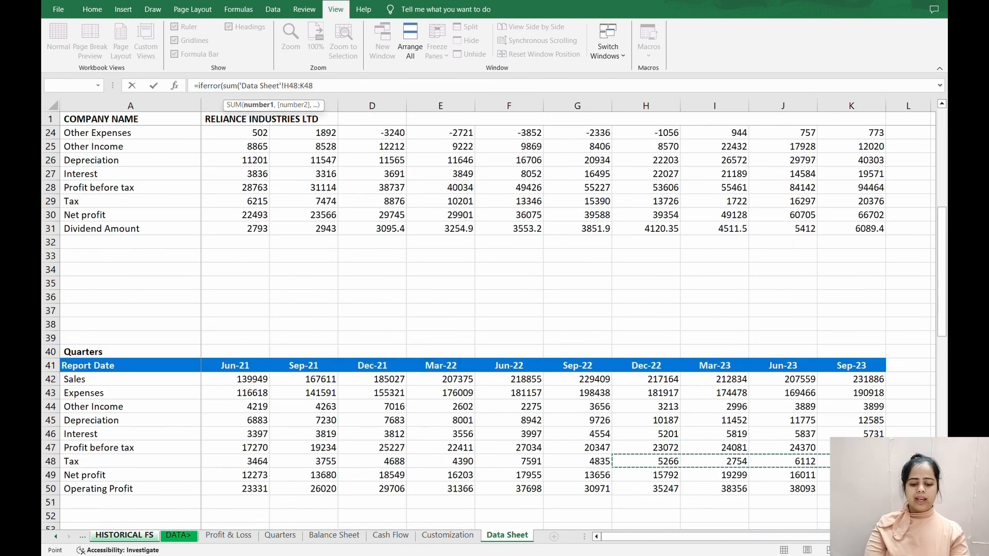
pyautogui.write('),0)')
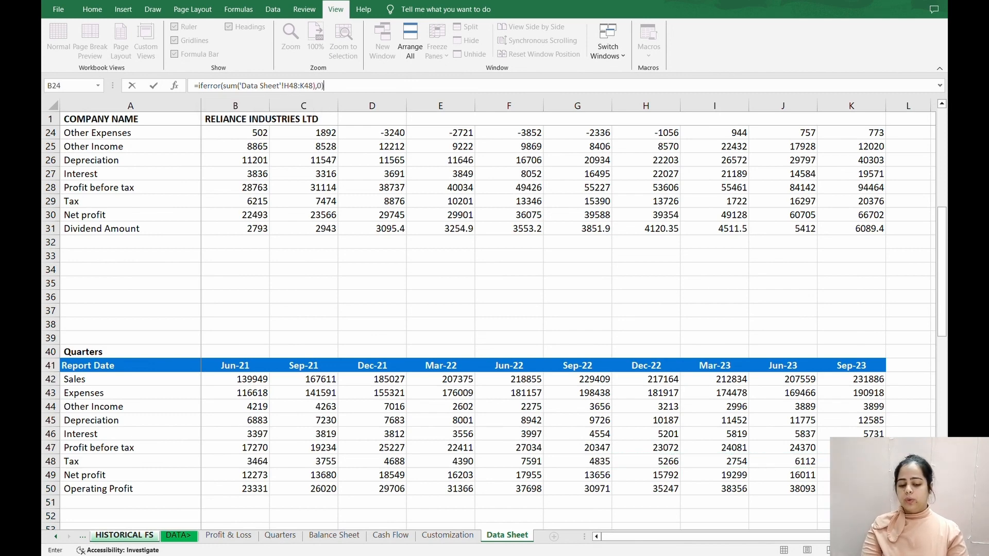
pyautogui.press('Return')
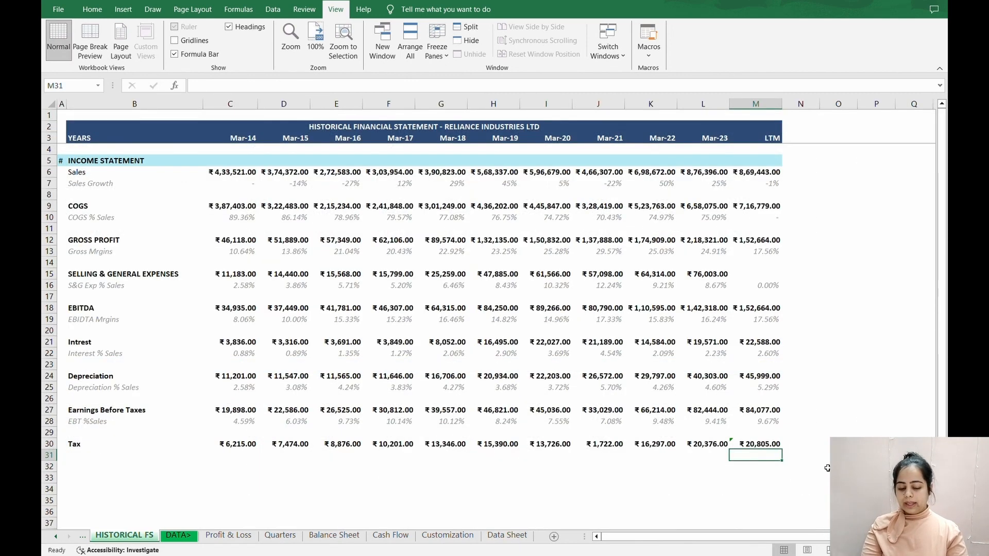
pyautogui.click(720, 446)
pyautogui.click(643, 505)
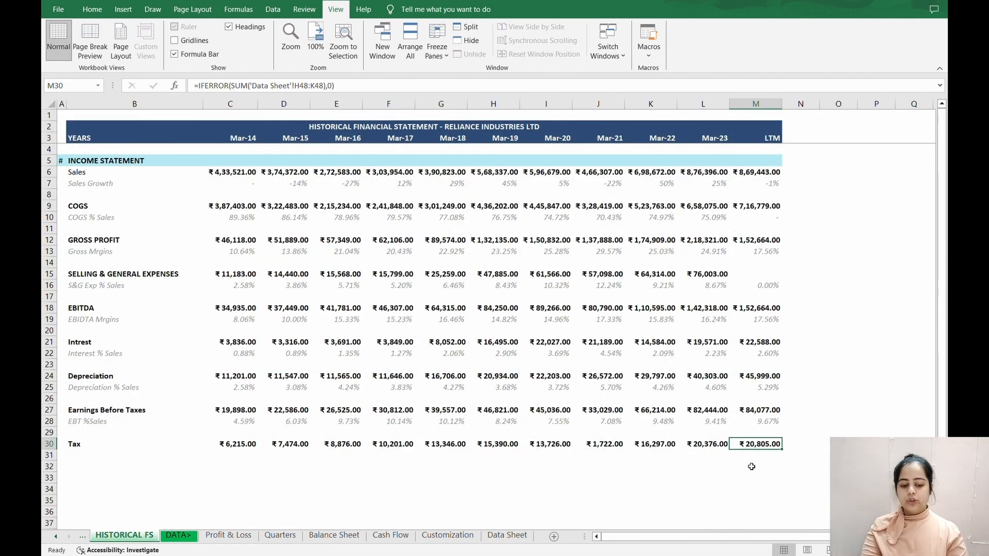
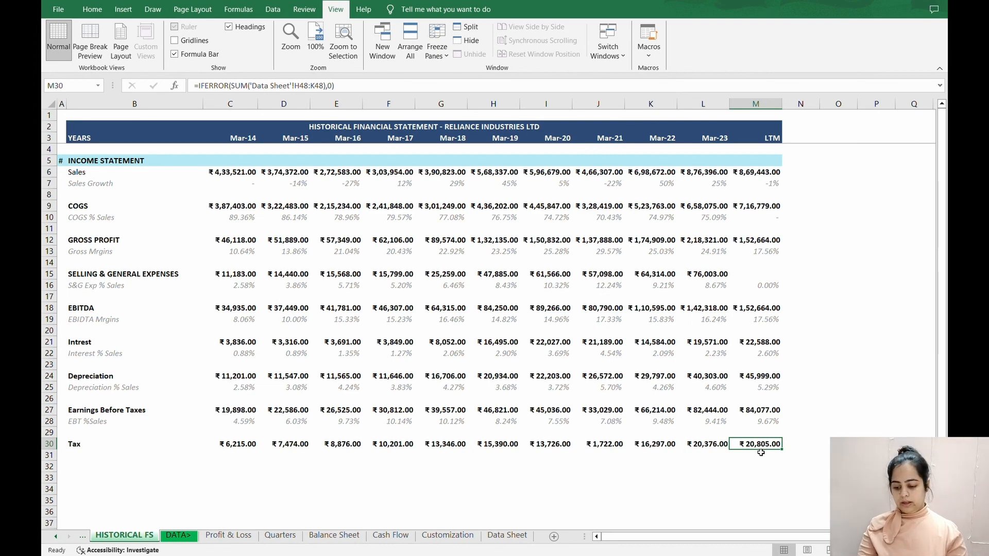
# Add the label "Effective Tax Rate" in cell B31, directly below Tax
pyautogui.click(78, 457)
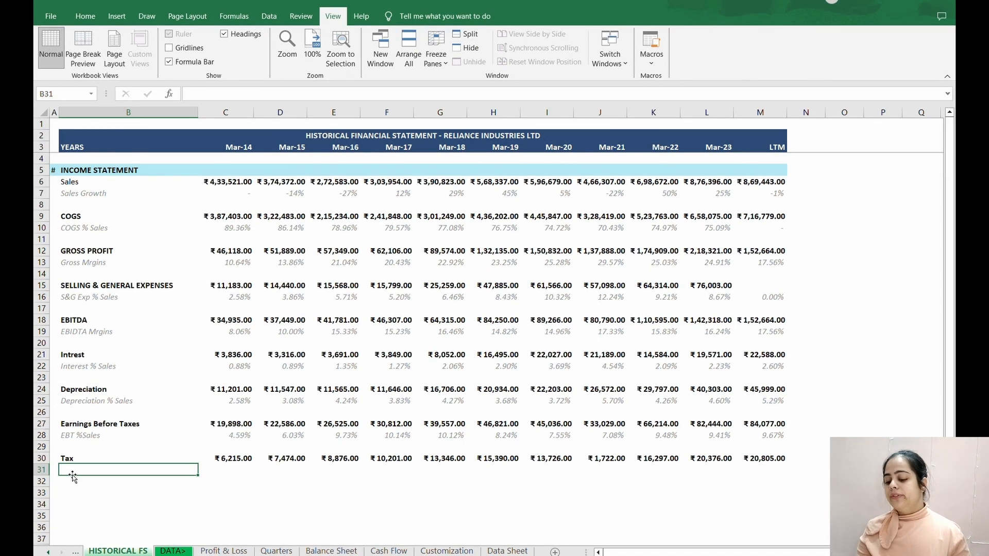
pyautogui.write('Effec')
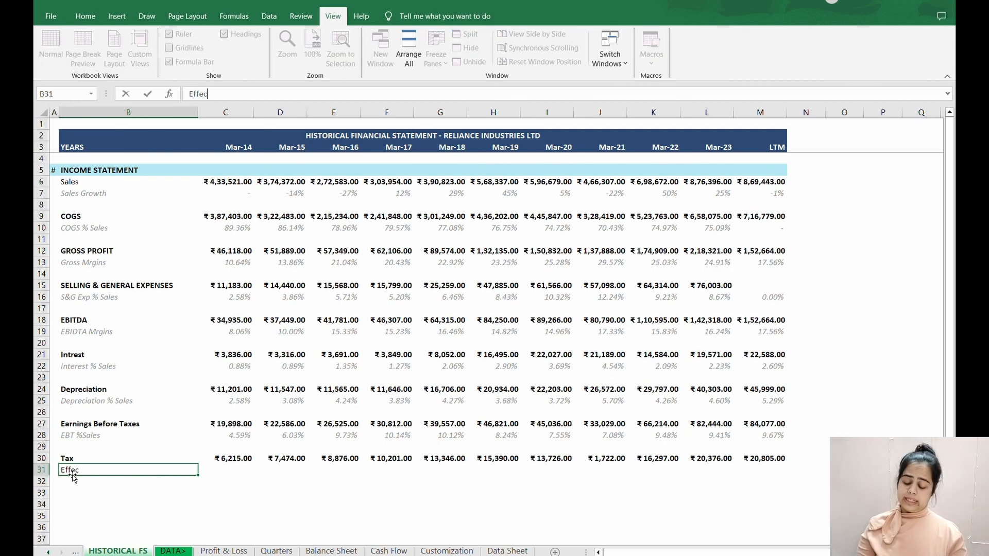
pyautogui.write('tive Taxa')
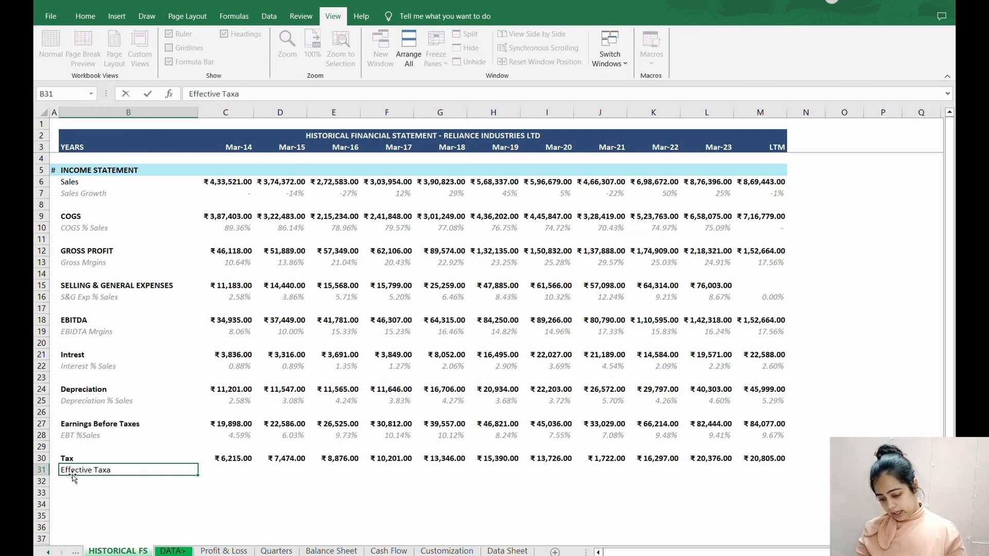
pyautogui.press('BackSpace')
pyautogui.write(' Rate')
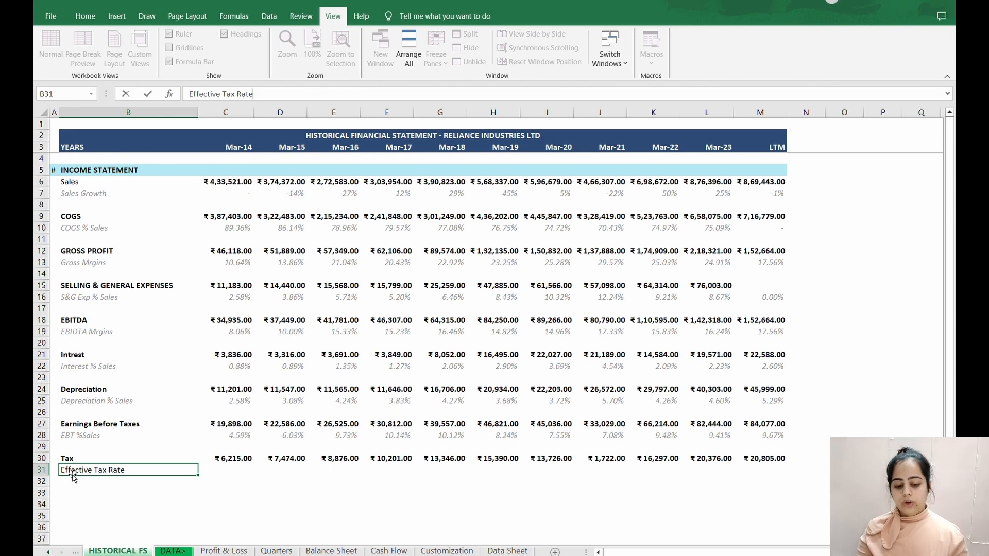
# Copy only the formats of the EBT %Sales row (B28:M28) onto the Effective Tax Rate row, B31:M31
pyautogui.press('Up')
pyautogui.press('Up')
pyautogui.press('Up')
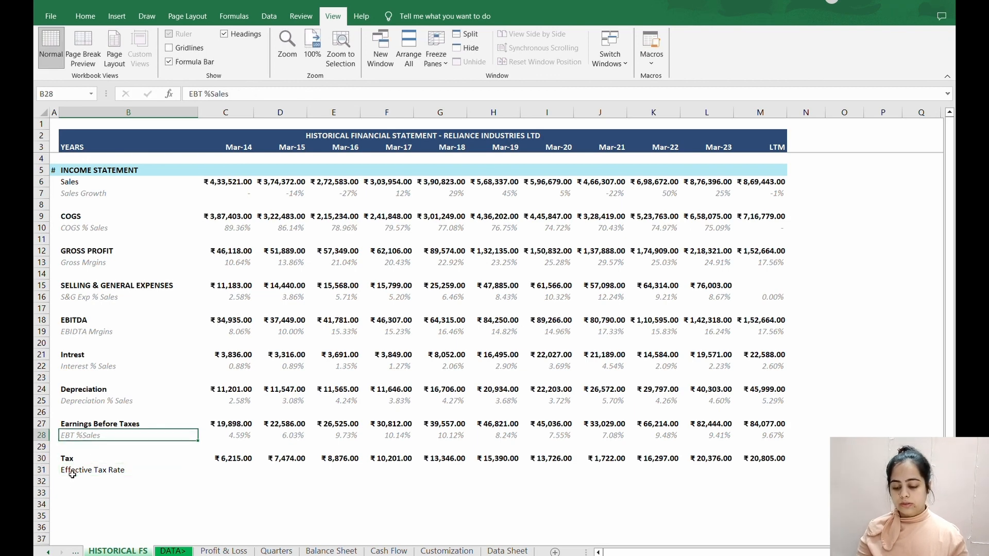
pyautogui.hotkey('ctrl', 'shift', 'Right')
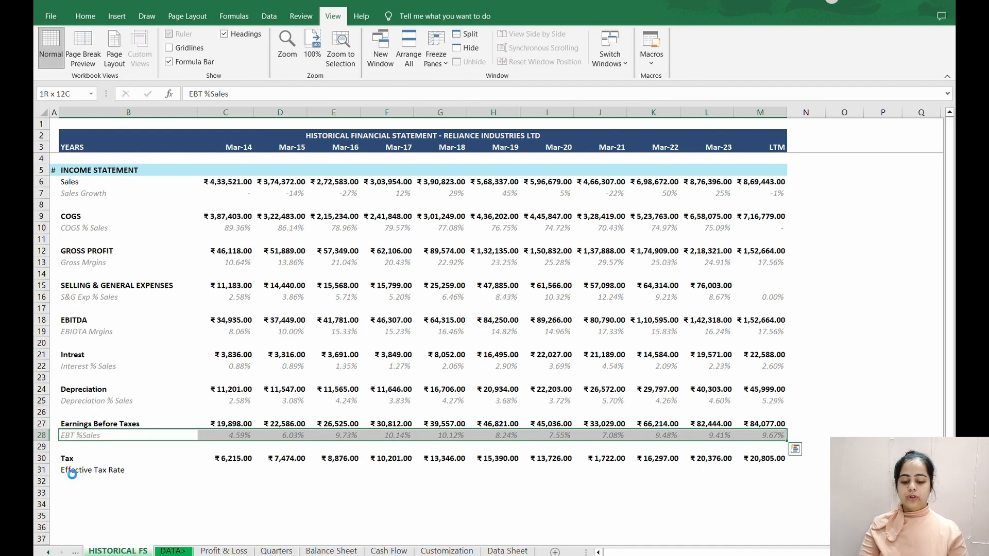
pyautogui.hotkey('ctrl', 'c')
pyautogui.press('Down')
pyautogui.press('Down')
pyautogui.press('Down')
pyautogui.hotkey('shift', 'Right')
pyautogui.hotkey('shift', 'Right')
pyautogui.hotkey('shift', 'Right')
pyautogui.hotkey('shift', 'Right')
pyautogui.hotkey('shift', 'Right')
pyautogui.hotkey('shift', 'Right')
pyautogui.hotkey('shift', 'Right')
pyautogui.hotkey('shift', 'Right')
pyautogui.hotkey('shift', 'Right')
pyautogui.hotkey('shift', 'Right')
pyautogui.hotkey('shift', 'Right')
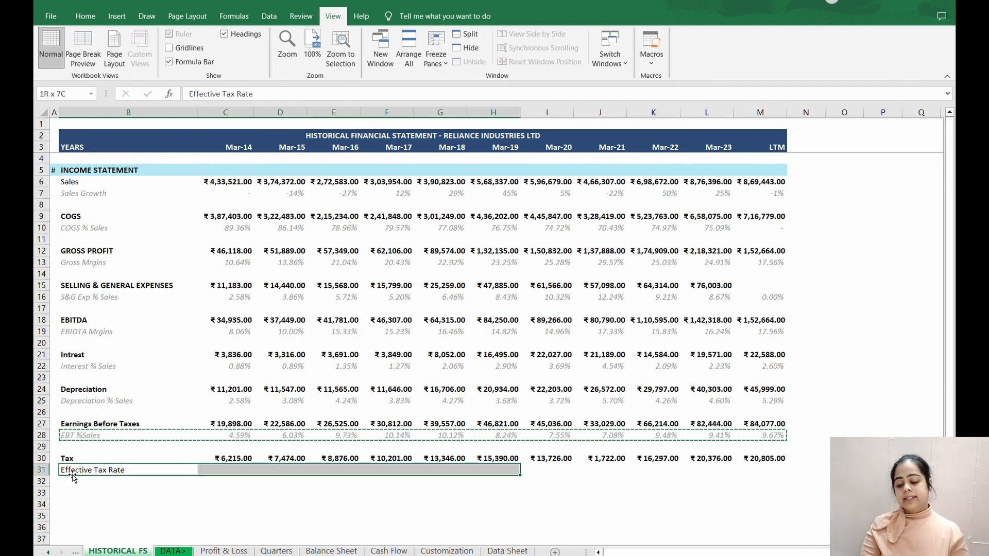
pyautogui.hotkey('ctrl', 'alt', 'v')
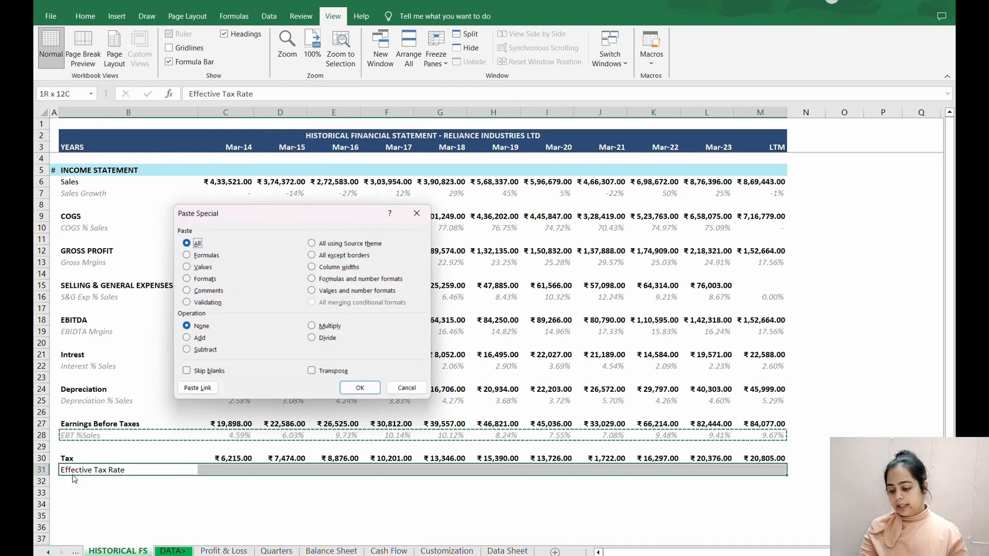
pyautogui.press('Down')
pyautogui.press('Down')
pyautogui.press('Down')
pyautogui.press('Return')
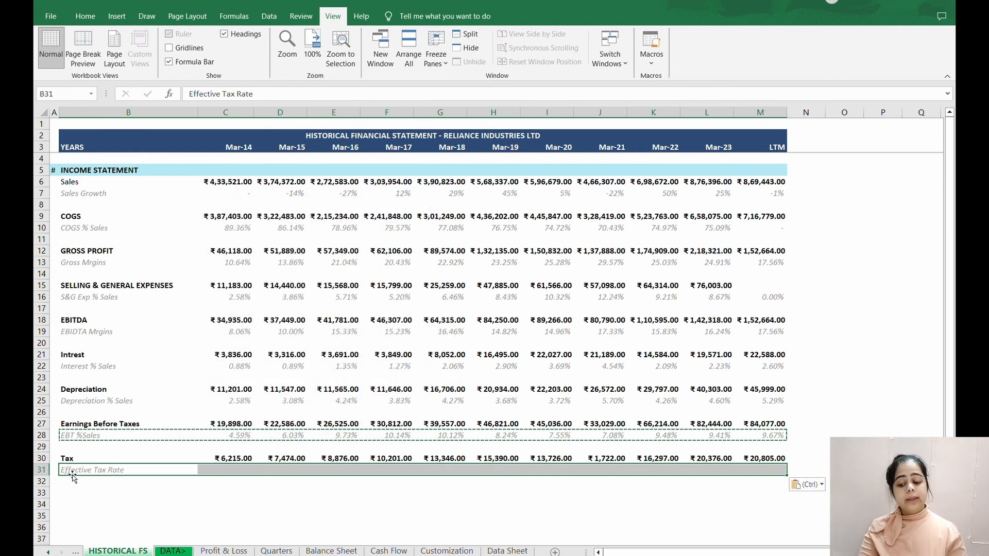
pyautogui.press('Escape')
# Calculate the Mar-14 effective tax rate in C31 as tax divided by earnings before taxes, =C30/C27
pyautogui.press('Right')
pyautogui.write('=')
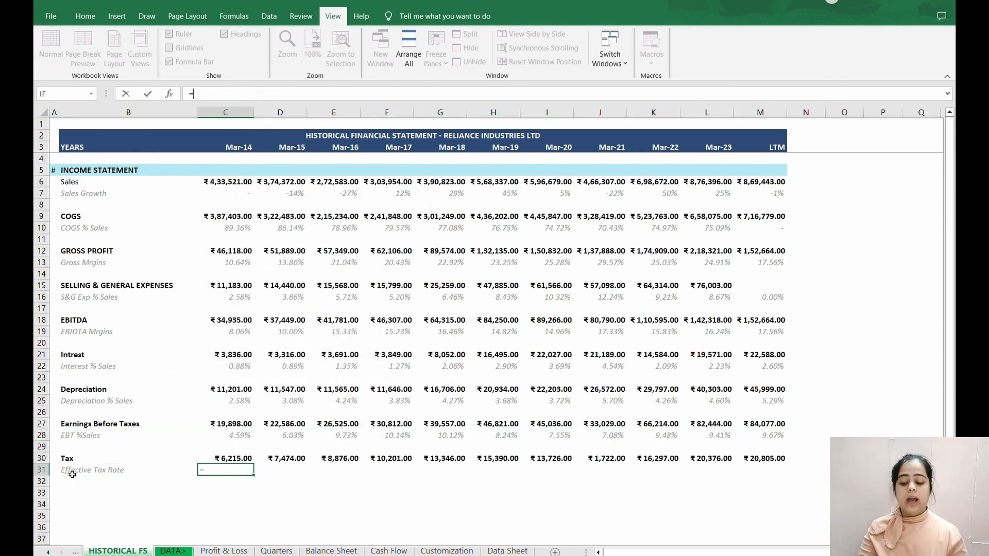
pyautogui.press('Up')
pyautogui.write('/')
pyautogui.press('Up')
pyautogui.press('Up')
pyautogui.press('Up')
pyautogui.press('Up')
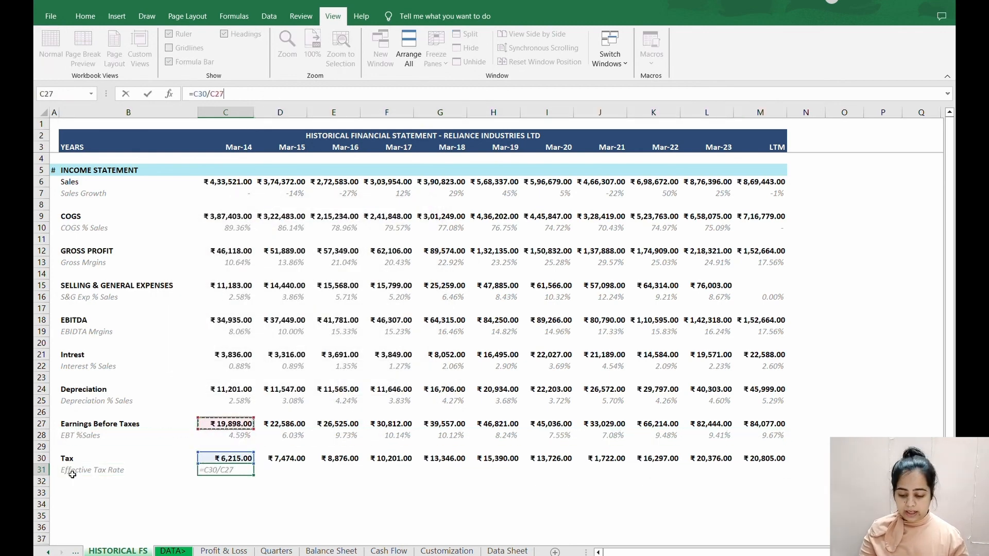
pyautogui.press('Return')
pyautogui.press('Up')
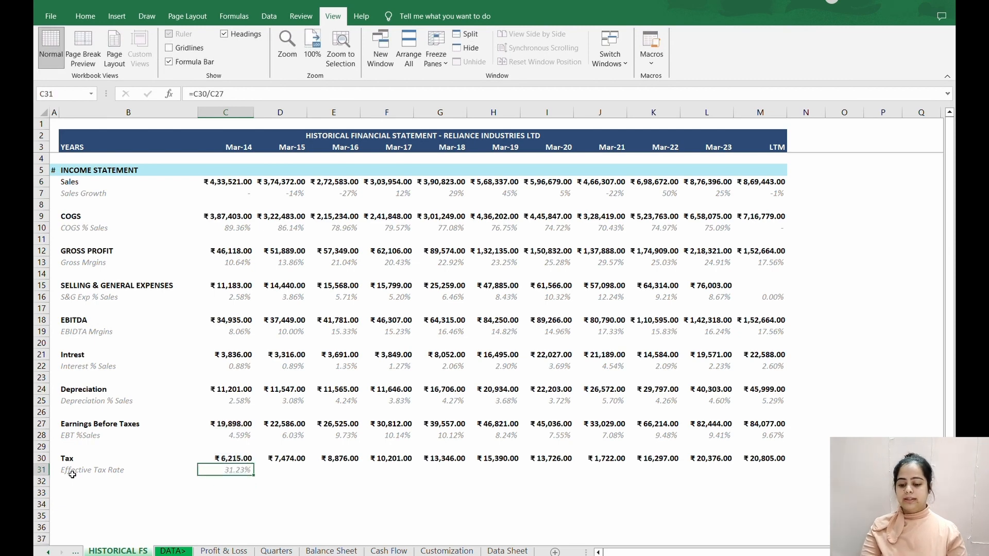
# Copy the effective tax rate formula from C31 across the remaining years through the LTM column, up to M31
pyautogui.hotkey('ctrl', 'c')
pyautogui.hotkey('shift', 'Right')
pyautogui.hotkey('shift', 'Right')
pyautogui.hotkey('shift', 'Right')
pyautogui.hotkey('shift', 'Right')
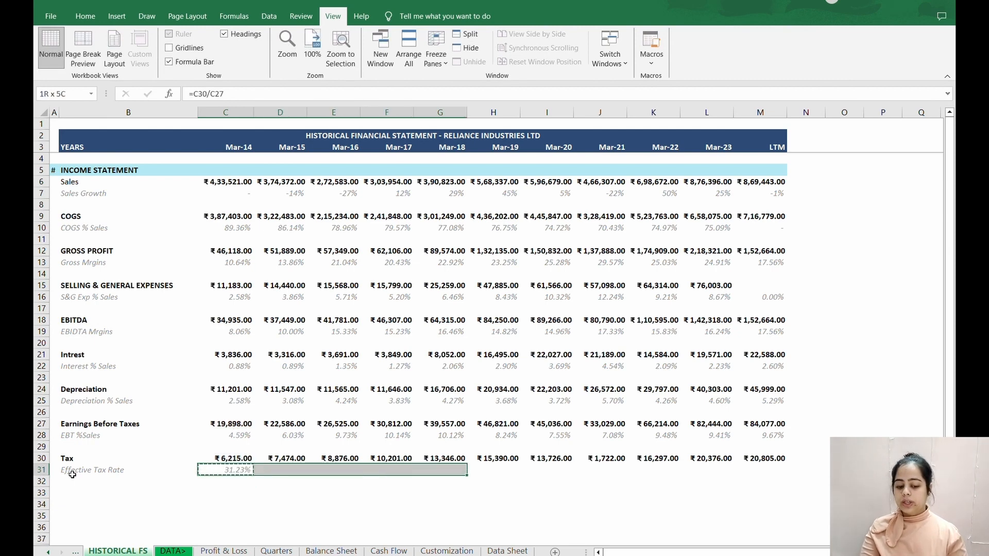
pyautogui.hotkey('shift', 'Right')
pyautogui.hotkey('shift', 'Right')
pyautogui.hotkey('shift', 'Right')
pyautogui.hotkey('shift', 'Right')
pyautogui.hotkey('shift', 'Right')
pyautogui.hotkey('shift', 'Right')
pyautogui.hotkey('ctrl', 'v')
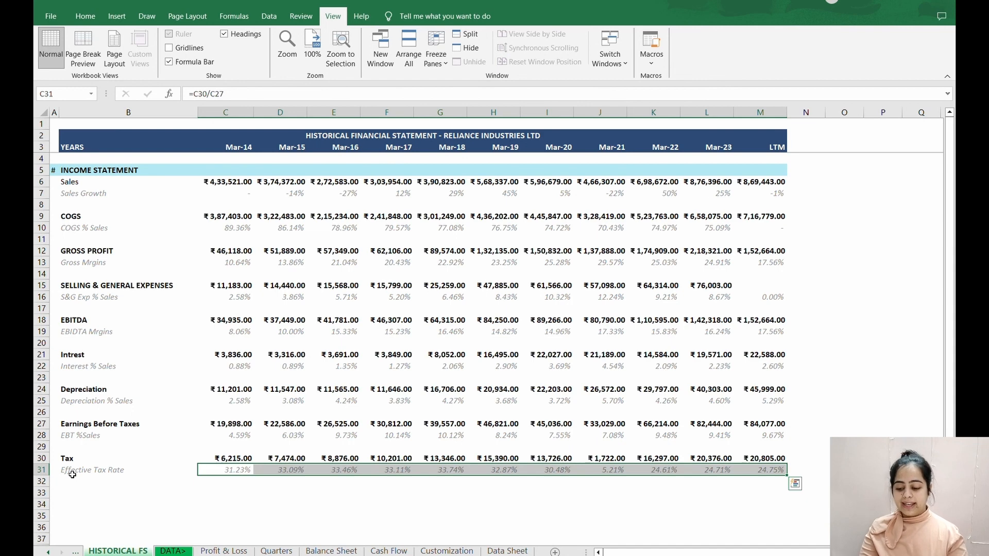
# Add the label "Net Profit" in cell B33, leaving one blank row below Effective Tax Rate
pyautogui.press('Down')
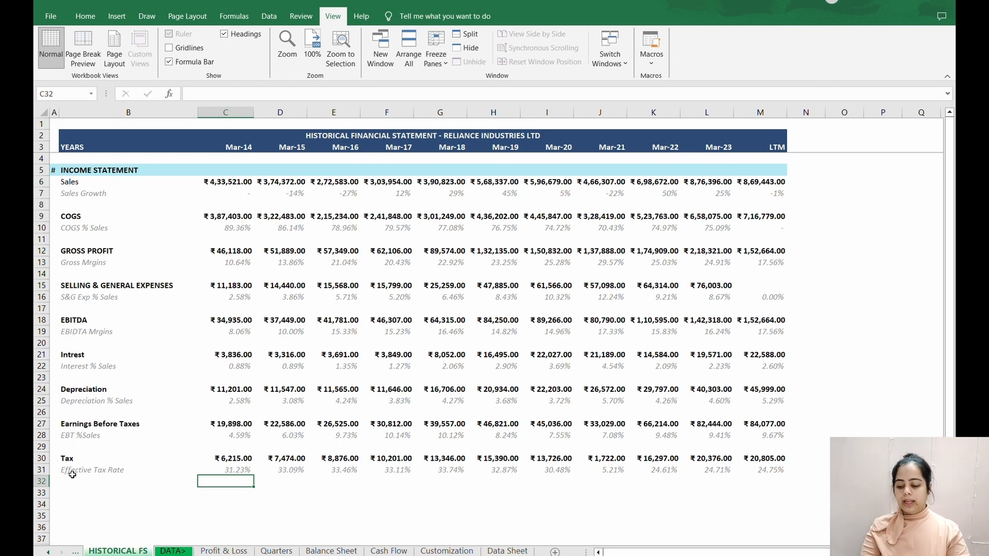
pyautogui.press('Down')
pyautogui.press('Left')
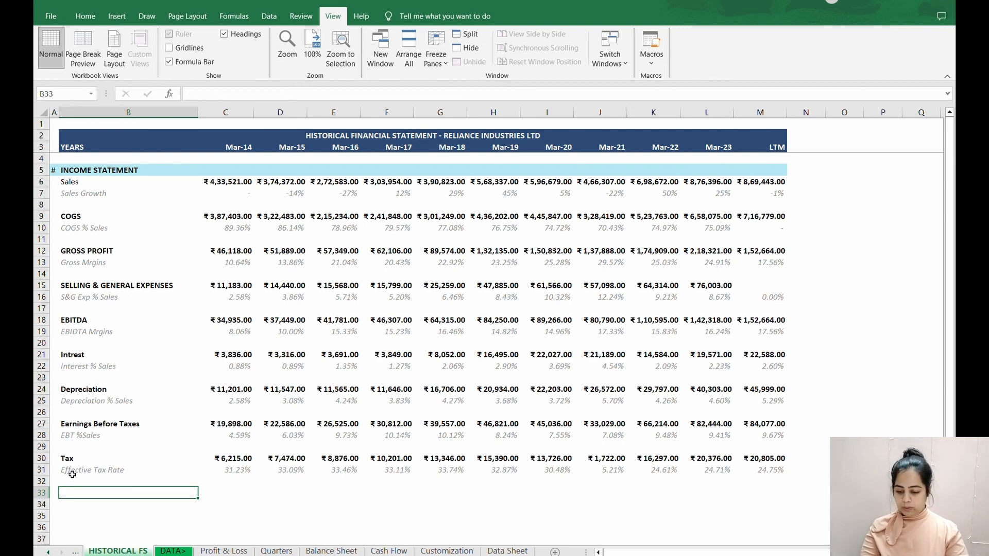
pyautogui.write('N')
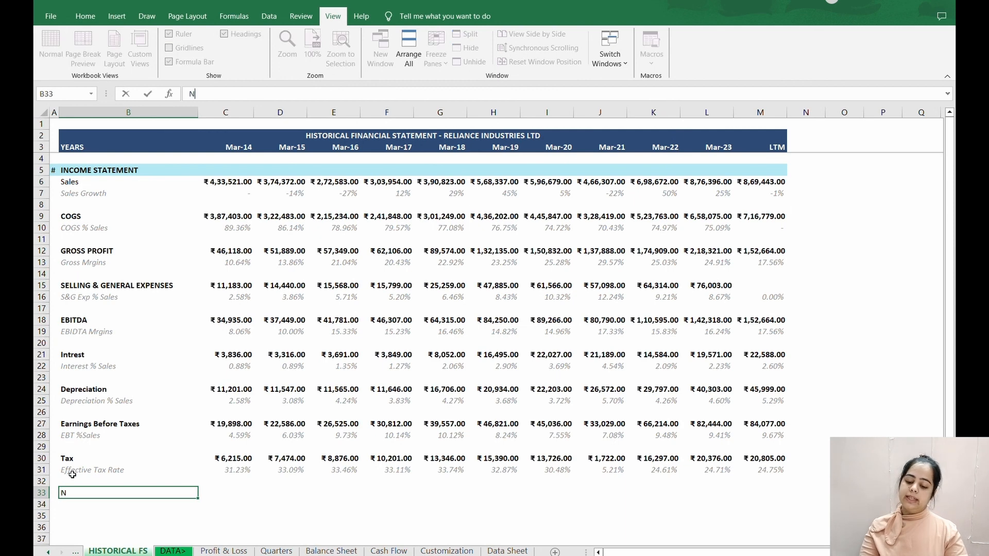
pyautogui.write('et Profit')
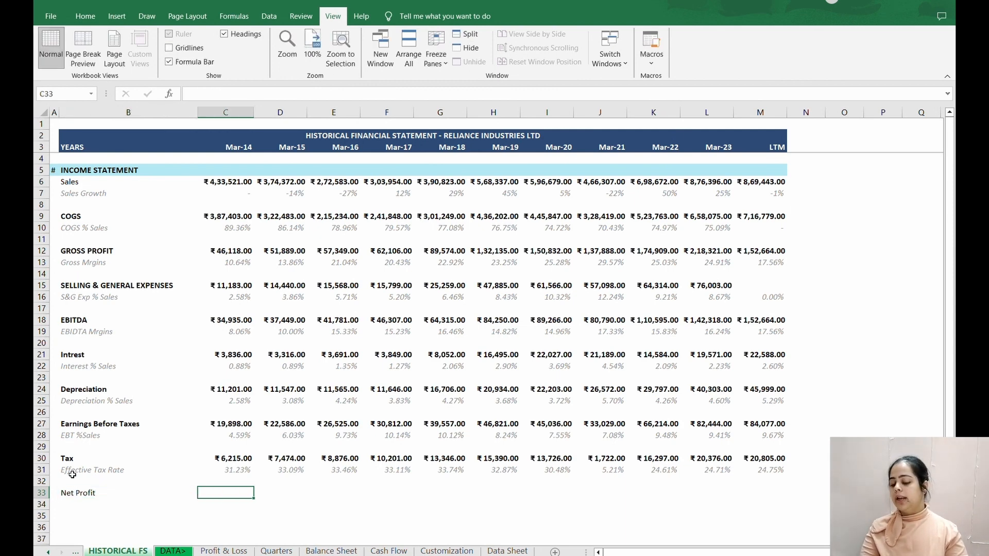
# Calculate the Mar-14 net profit in C33 as earnings before taxes minus tax, =C27-C30
pyautogui.press('Tab')
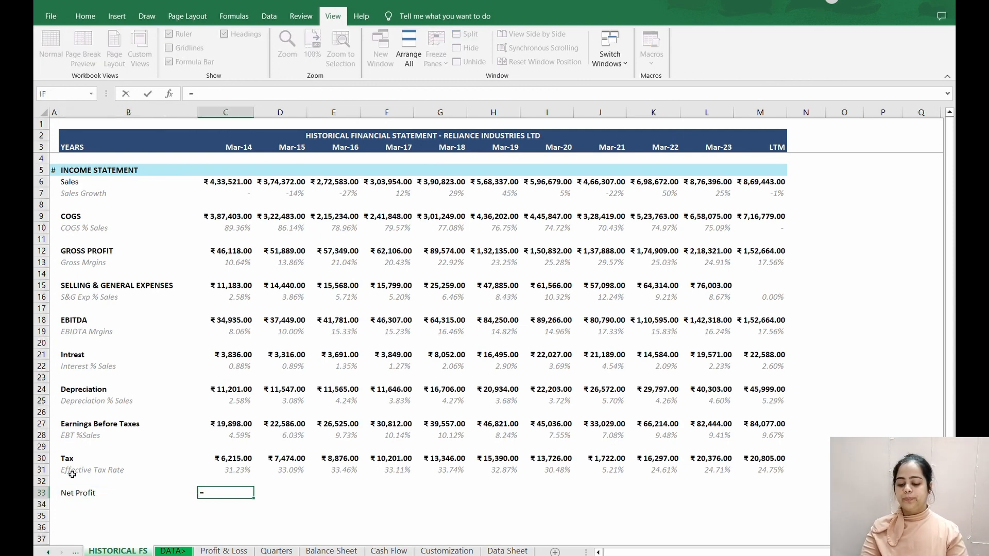
pyautogui.write('=')
pyautogui.press('Up')
pyautogui.press('Up')
pyautogui.press('Up')
pyautogui.press('Up')
pyautogui.press('Up')
pyautogui.press('Up')
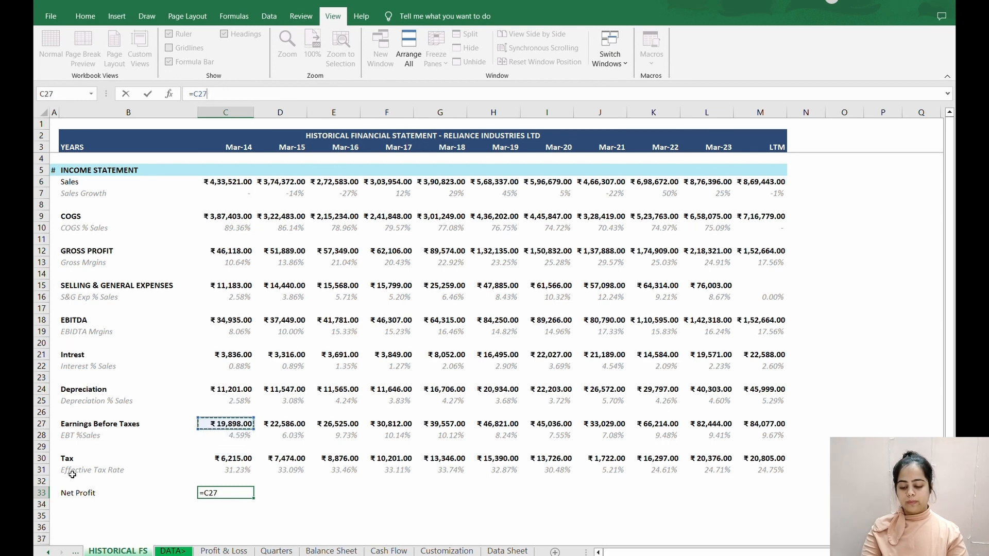
pyautogui.write('-')
pyautogui.press('Up')
pyautogui.press('Up')
pyautogui.press('Up')
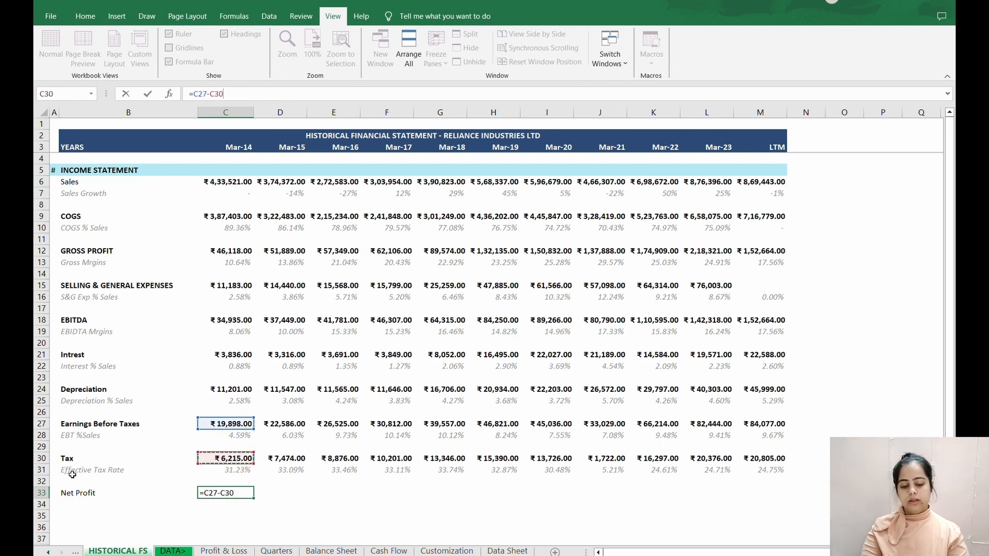
pyautogui.hotkey('ctrl', 'Return')
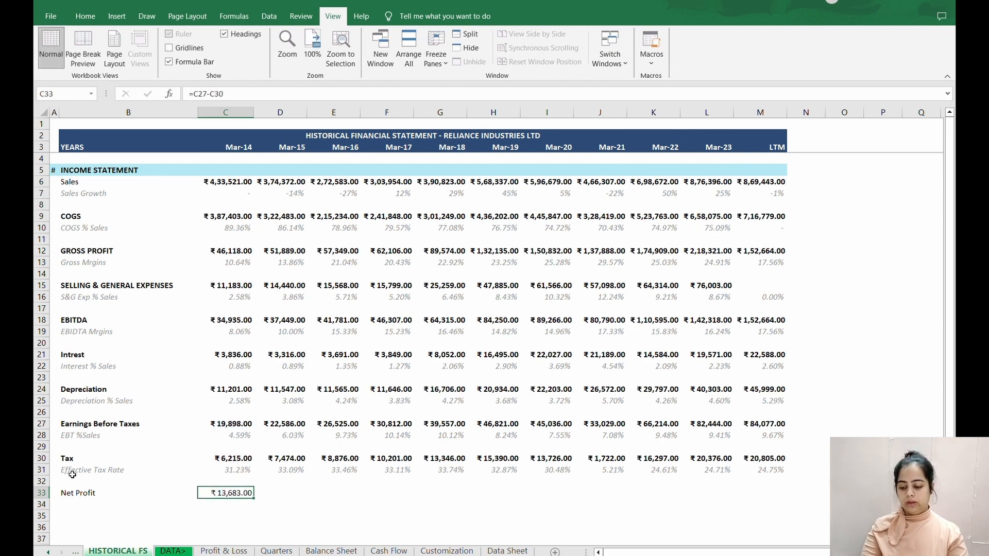
# Copy the net profit formula from C33 across the remaining years through the LTM column, up to M33
pyautogui.press('Up')
pyautogui.press('Up')
pyautogui.press('Down')
pyautogui.press('Down')
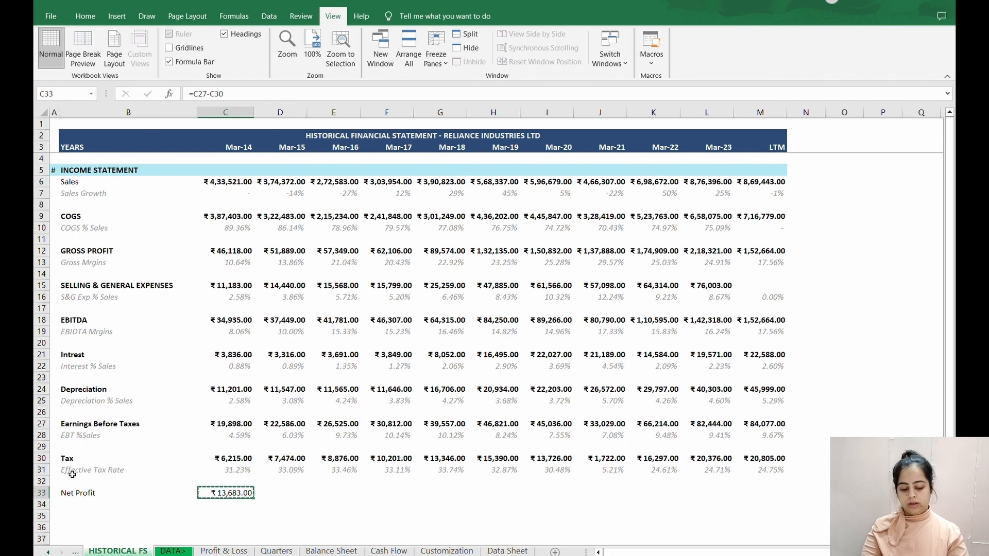
pyautogui.hotkey('ctrl', 'c')
pyautogui.hotkey('shift', 'Right')
pyautogui.hotkey('shift', 'Right')
pyautogui.hotkey('shift', 'Right')
pyautogui.hotkey('shift', 'Right')
pyautogui.hotkey('shift', 'Right')
pyautogui.hotkey('shift', 'Right')
pyautogui.hotkey('shift', 'Right')
pyautogui.hotkey('shift', 'Right')
pyautogui.hotkey('shift', 'Right')
pyautogui.hotkey('shift', 'Right')
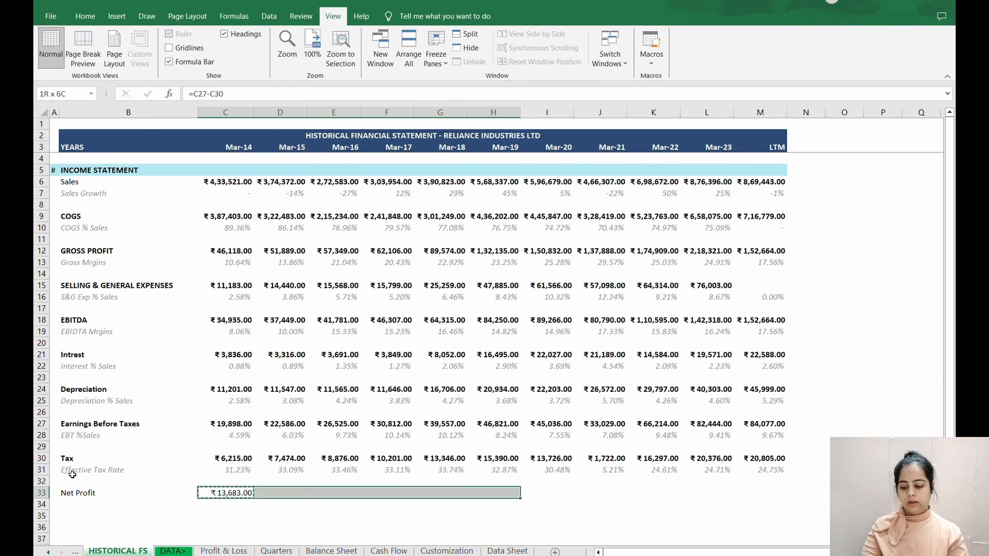
pyautogui.press('Return')
# Copy only the formats of the Tax row (B30:M30) onto the Net Profit row, B33:M33
pyautogui.press('Left')
pyautogui.press('Left')
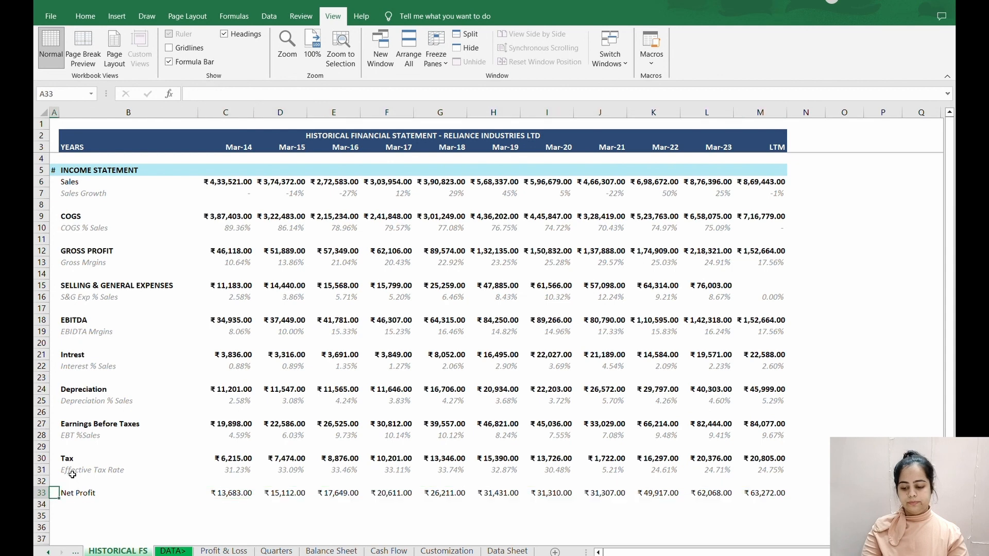
pyautogui.press('Up')
pyautogui.press('Up')
pyautogui.press('Up')
pyautogui.press('Right')
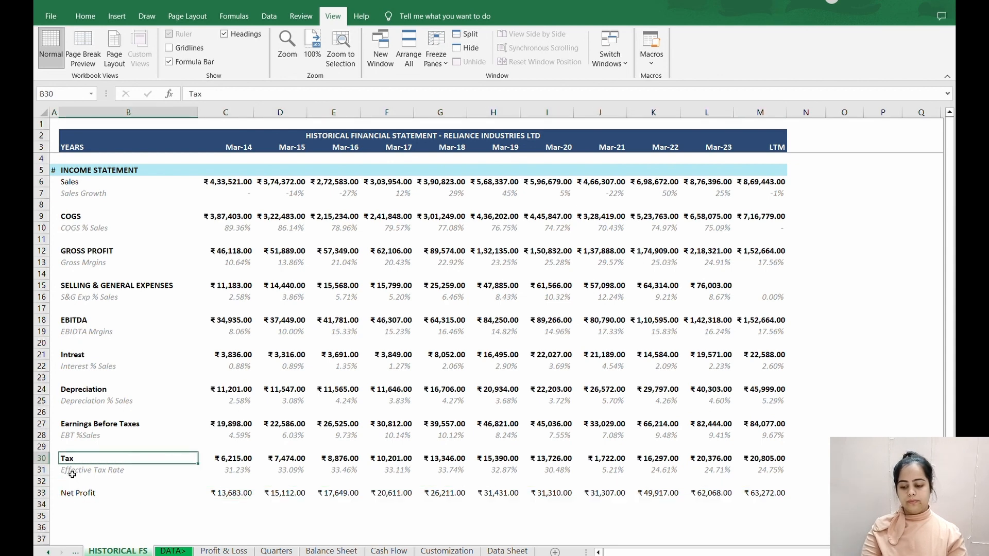
pyautogui.hotkey('ctrl', 'shift', 'Right')
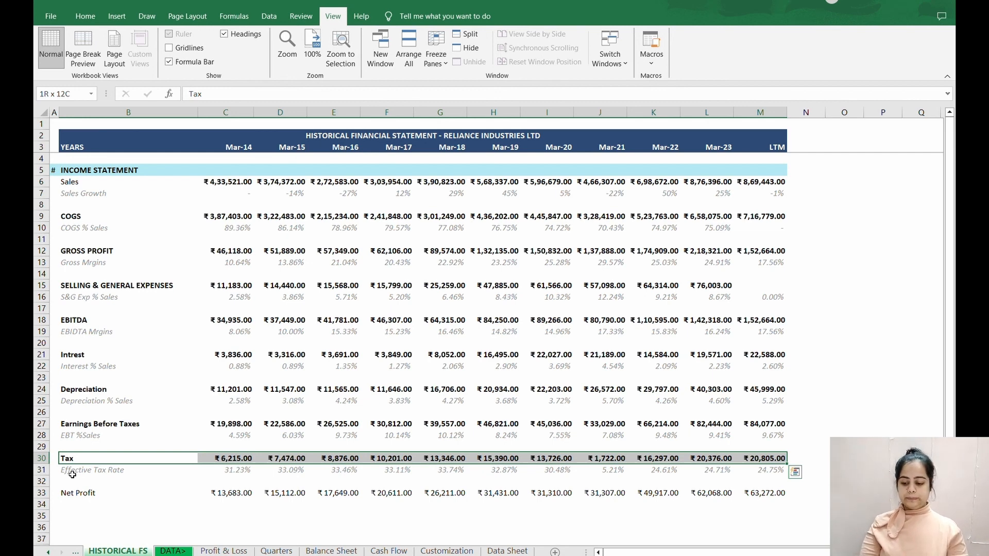
pyautogui.hotkey('ctrl', 'c')
pyautogui.press('Down')
pyautogui.press('Down')
pyautogui.press('Down')
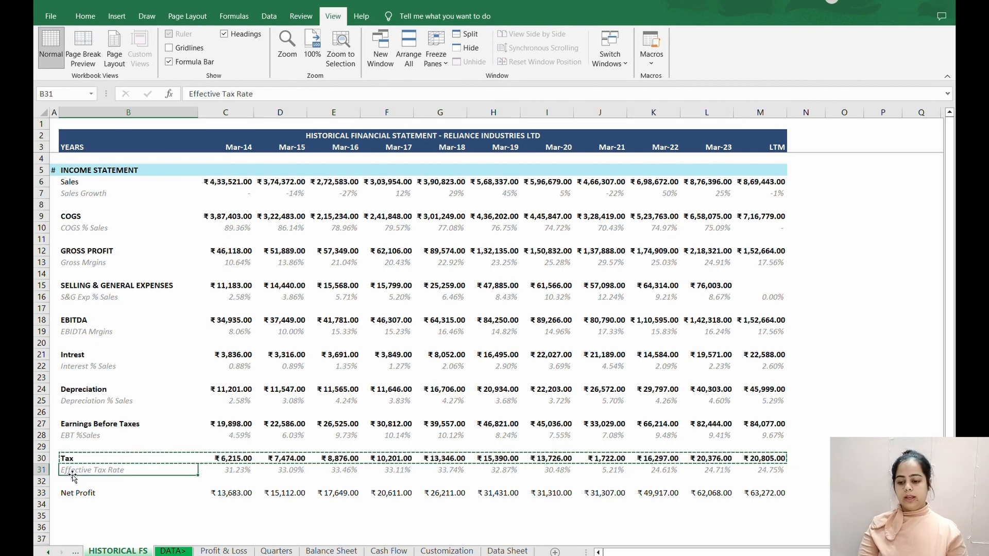
pyautogui.hotkey('ctrl', 'shift', 'Right')
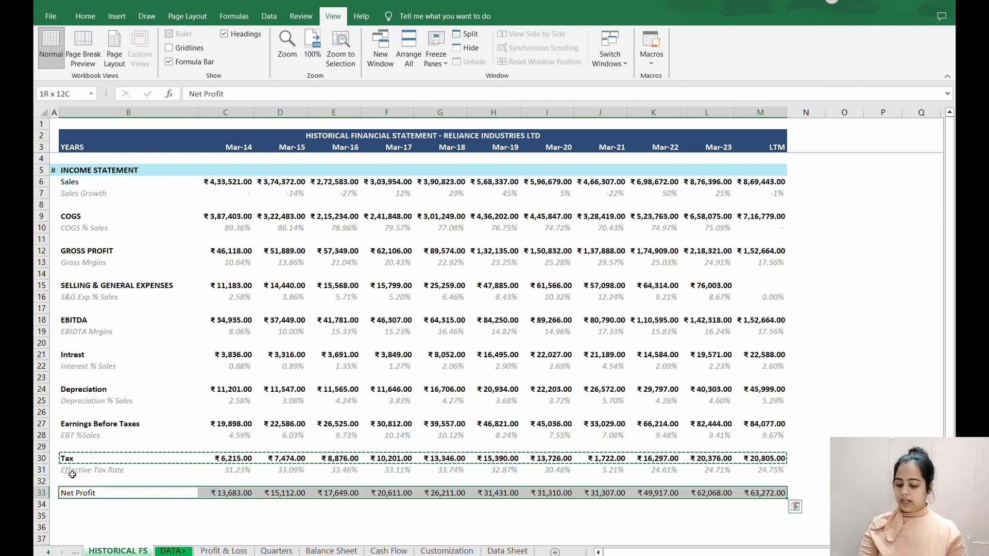
pyautogui.hotkey('ctrl', 'alt', 'v')
pyautogui.press('v')
pyautogui.press('t')
pyautogui.press('Return')
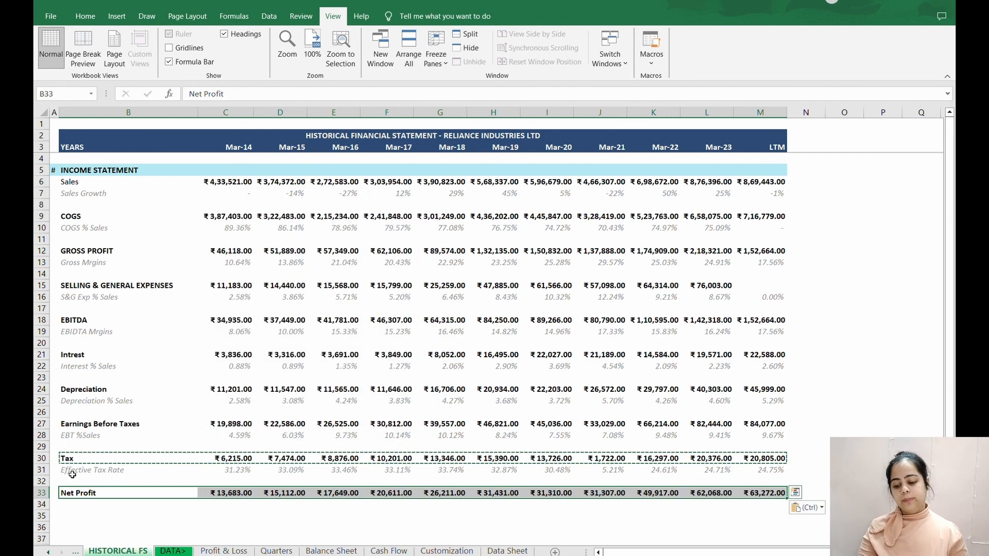
pyautogui.press('Escape')
# Add the label "Net Mrgins" in cell B34, directly below Net Profit
pyautogui.press('Down')
pyautogui.write('N')
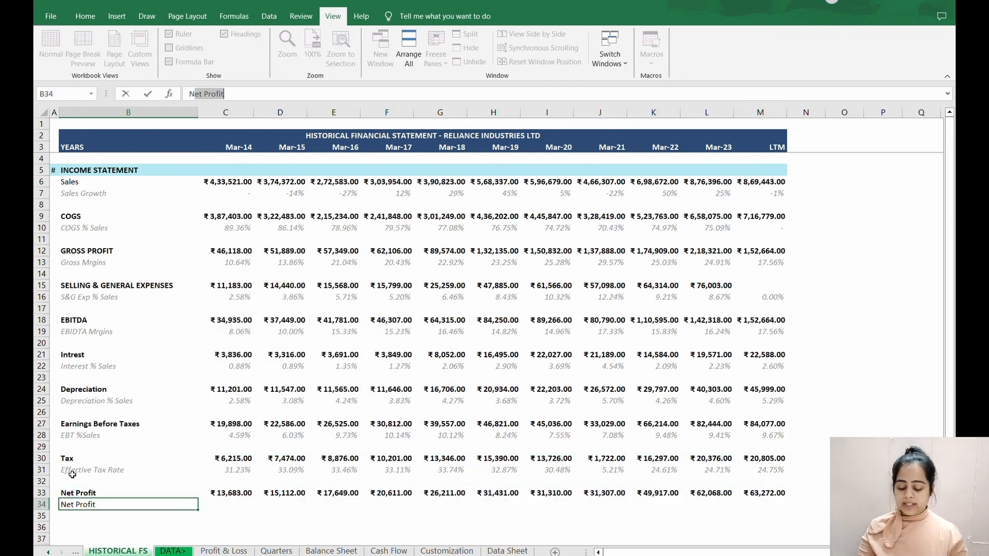
pyautogui.write('et Mrgi')
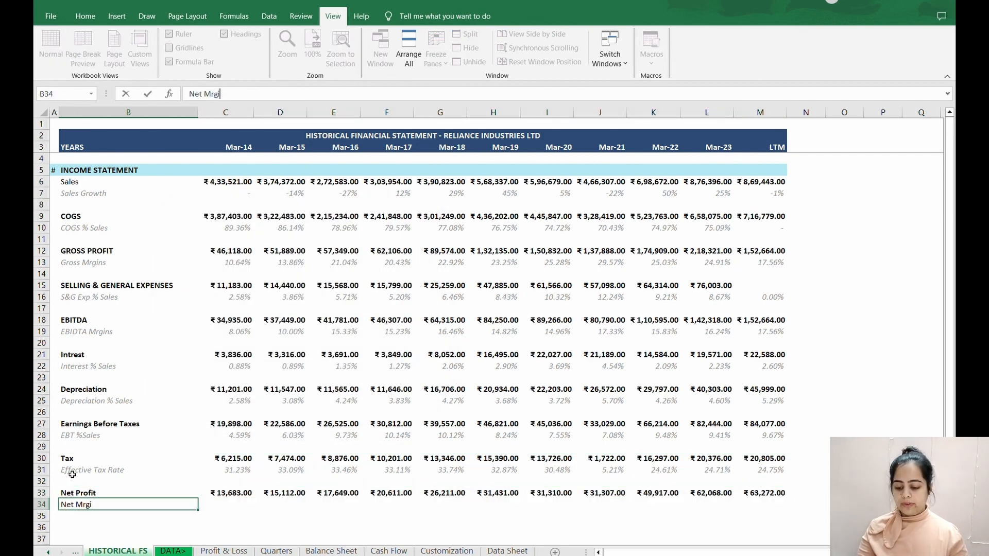
pyautogui.write('ns')
pyautogui.press('Return')
pyautogui.press('Up')
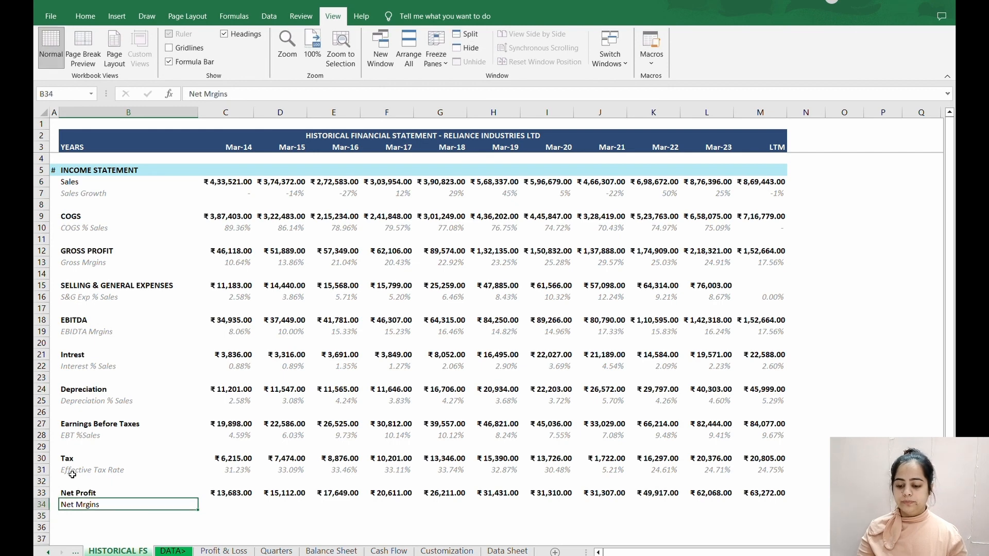
# Calculate the Mar-14 net margin in C34 as net profit divided by sales, =C33/C6
pyautogui.press('Up')
pyautogui.press('Up')
pyautogui.press('Up')
pyautogui.press('Down')
pyautogui.press('Down')
pyautogui.press('Down')
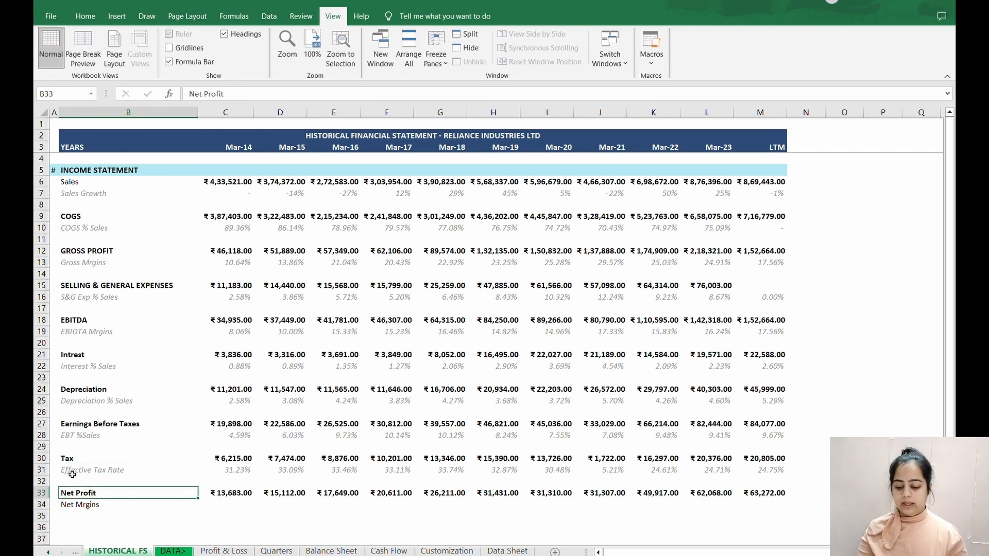
pyautogui.press('Right')
pyautogui.write('=')
pyautogui.press('Up')
pyautogui.write('/')
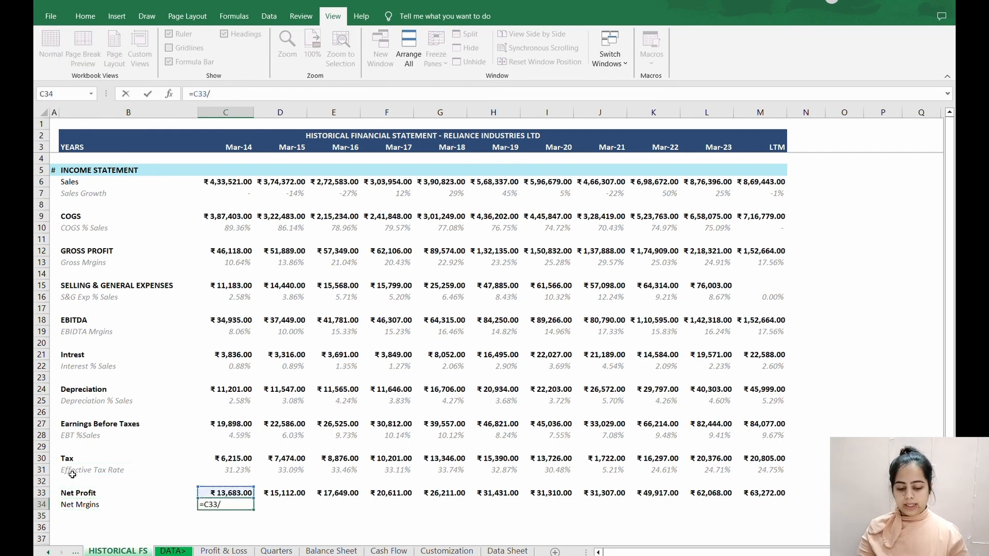
pyautogui.press('Up')
pyautogui.press('Up')
pyautogui.press('Up')
pyautogui.press('Up')
pyautogui.press('Up')
pyautogui.press('Up')
pyautogui.press('Up')
pyautogui.press('Up')
pyautogui.press('Up')
pyautogui.press('Up')
pyautogui.press('Up')
pyautogui.press('Up')
pyautogui.press('Up')
pyautogui.press('Up')
pyautogui.press('Up')
pyautogui.press('Up')
pyautogui.press('Up')
pyautogui.press('Up')
pyautogui.press('Up')
pyautogui.press('Up')
pyautogui.press('Up')
pyautogui.press('Up')
pyautogui.press('Down')
pyautogui.press('Down')
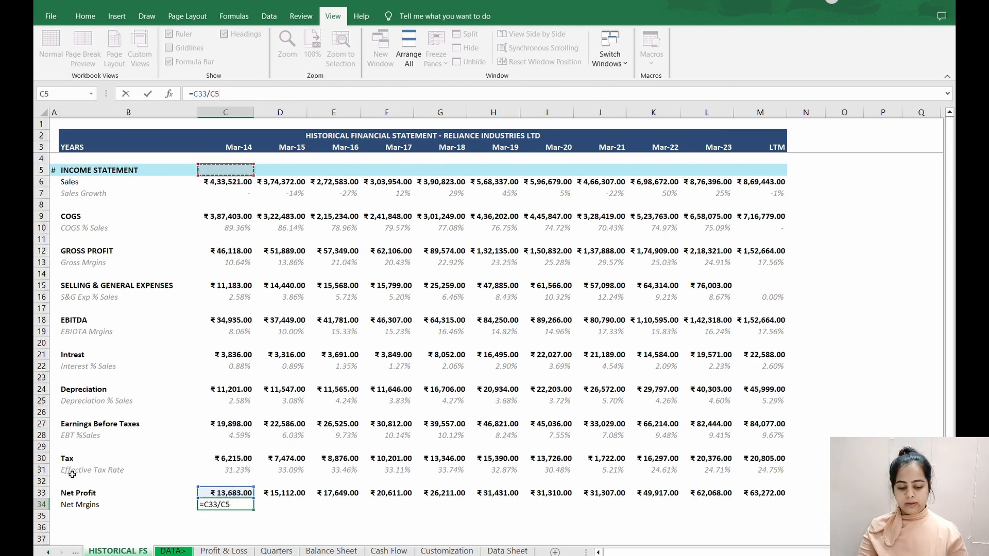
pyautogui.press('Return')
pyautogui.press('Up')
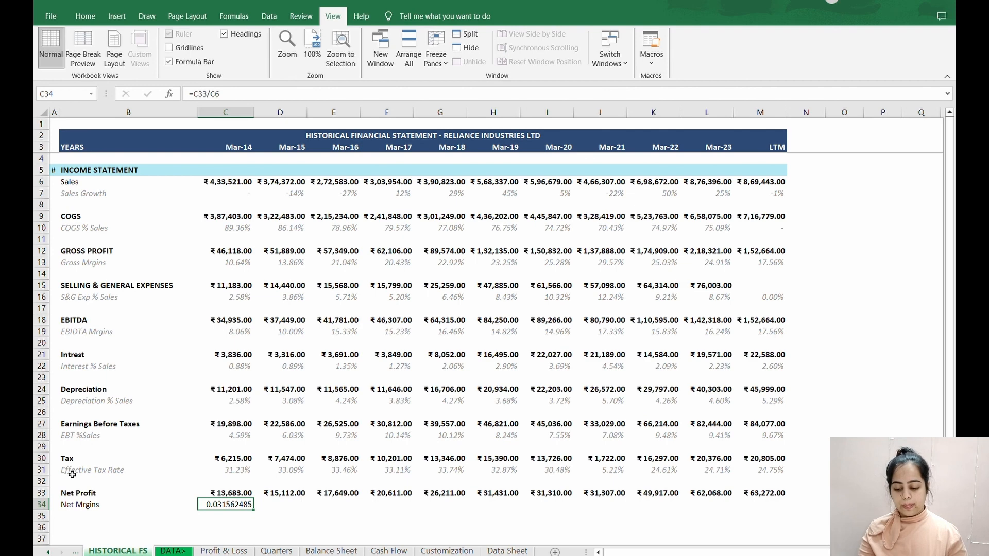
# Fill the net margin formula from C34 across the remaining years through the LTM column, up to M34
pyautogui.hotkey('shift', 'Right')
pyautogui.hotkey('shift', 'Right')
pyautogui.hotkey('shift', 'Right')
pyautogui.hotkey('shift', 'Right')
pyautogui.hotkey('shift', 'Right')
pyautogui.hotkey('shift', 'Right')
pyautogui.hotkey('shift', 'Right')
pyautogui.hotkey('shift', 'Right')
pyautogui.hotkey('shift', 'Right')
pyautogui.hotkey('shift', 'Right')
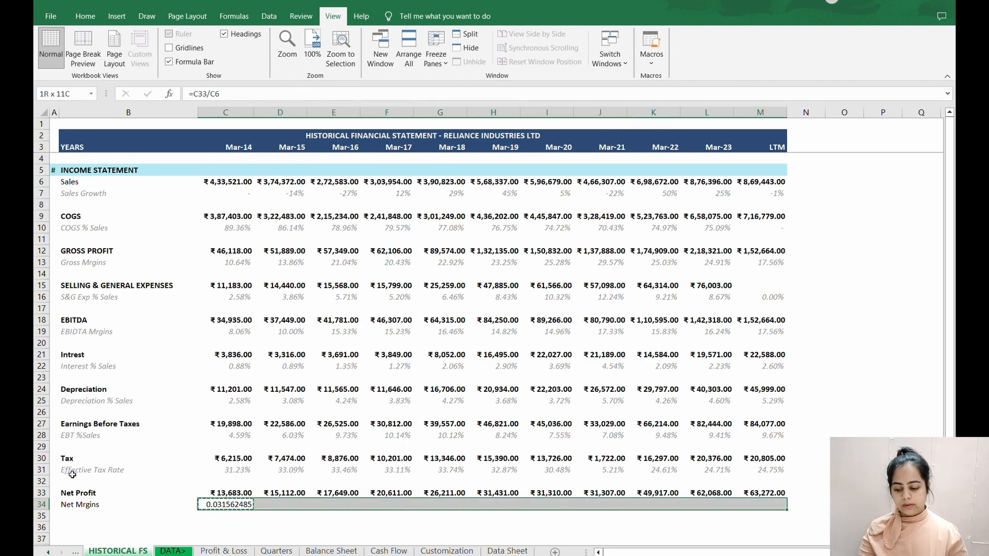
pyautogui.hotkey('ctrl', 'r')
# Copy only the formats of the Effective Tax Rate row (B31:M31) onto the net margin row, B34:M34
pyautogui.press('Left')
pyautogui.press('Up')
pyautogui.press('Up')
pyautogui.press('Up')
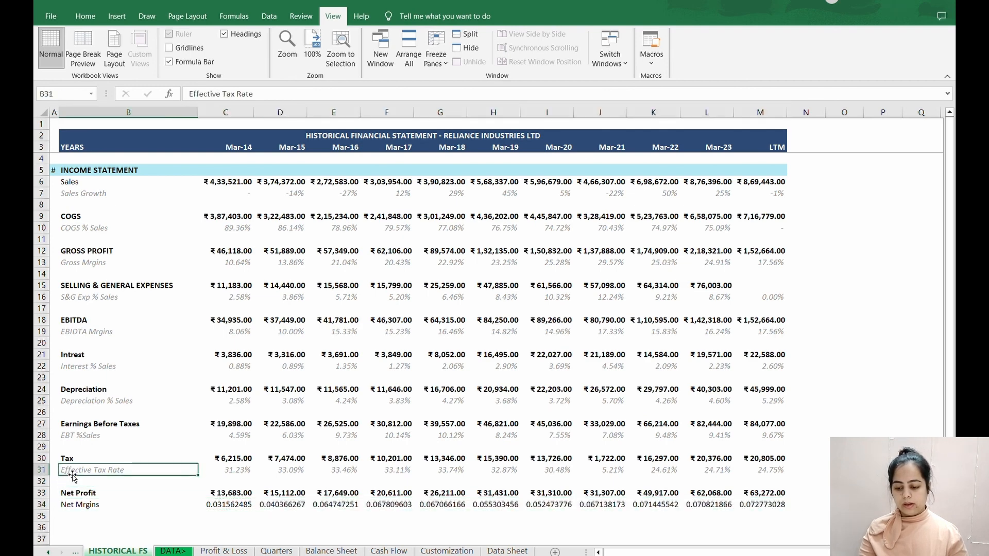
pyautogui.hotkey('ctrl', 'shift', 'Right')
pyautogui.hotkey('ctrl', 'c')
pyautogui.press('Down')
pyautogui.press('Down')
pyautogui.press('Down')
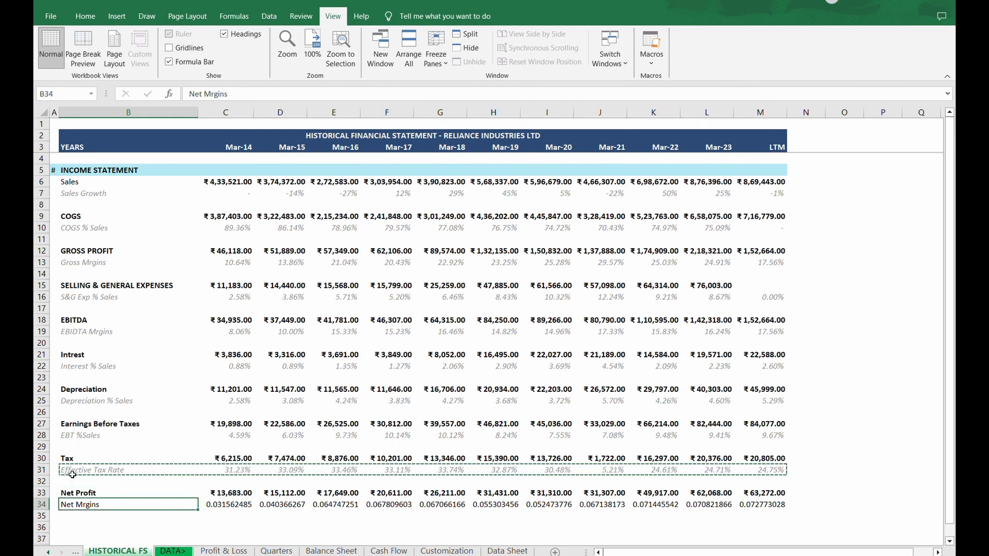
pyautogui.hotkey('ctrl', 'shift', 'Right')
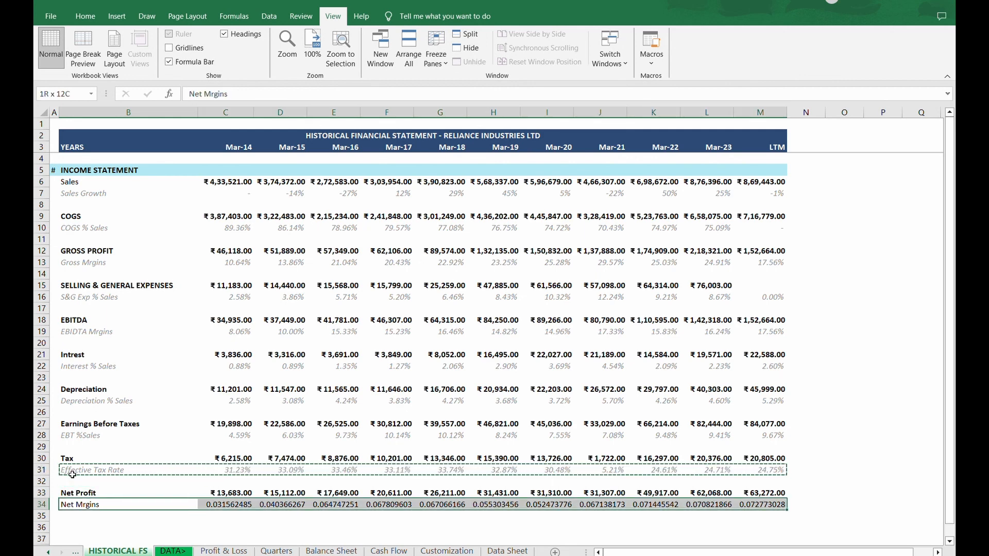
pyautogui.hotkey('ctrl', 'alt', 'v')
pyautogui.press('v')
pyautogui.press('t')
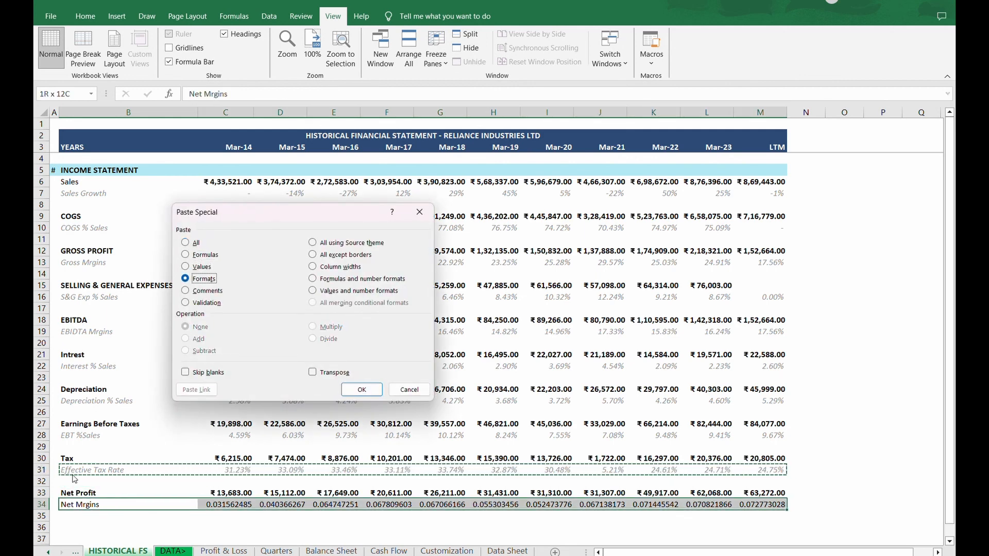
pyautogui.press('Return')
pyautogui.press('Escape')
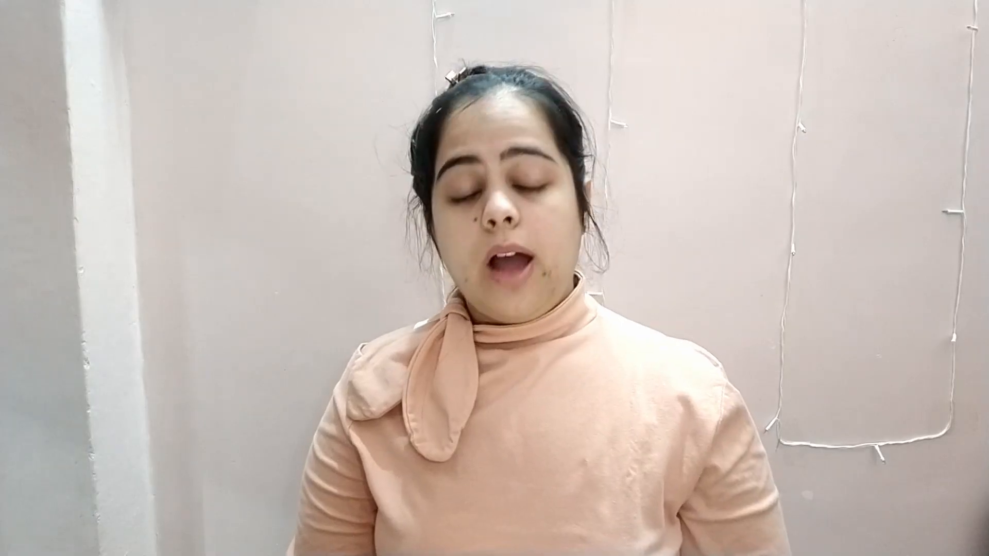
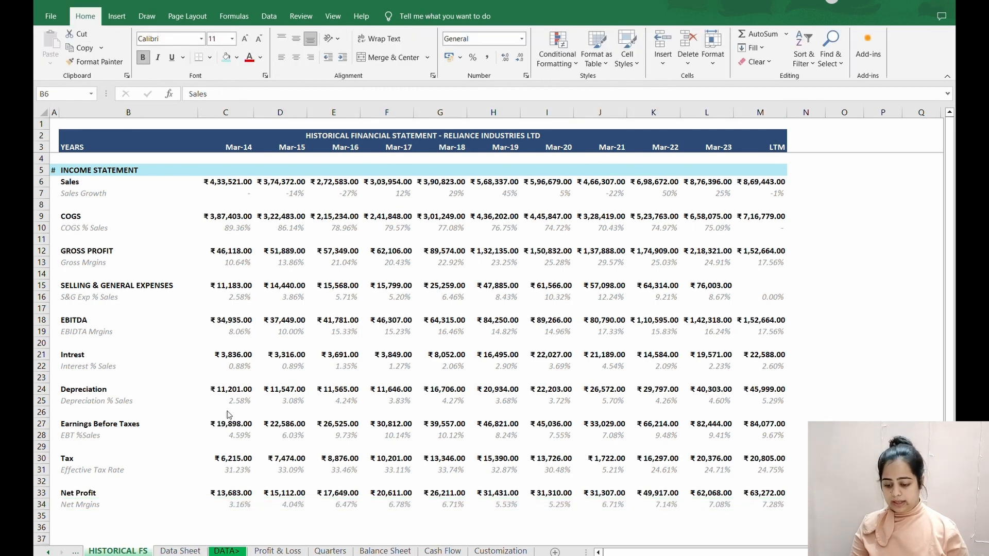
# Add the label "No. of Equity Shaers" in cell B36, leaving one blank row below the net margin row
pyautogui.click(74, 524)
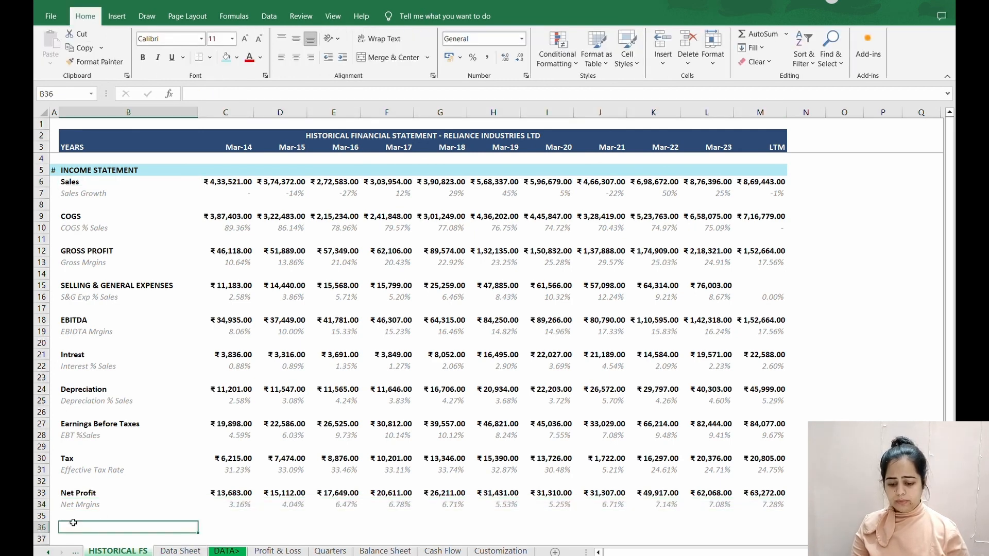
pyautogui.scroll(-1, 138, 475)
pyautogui.scroll(-4, 138, 475)
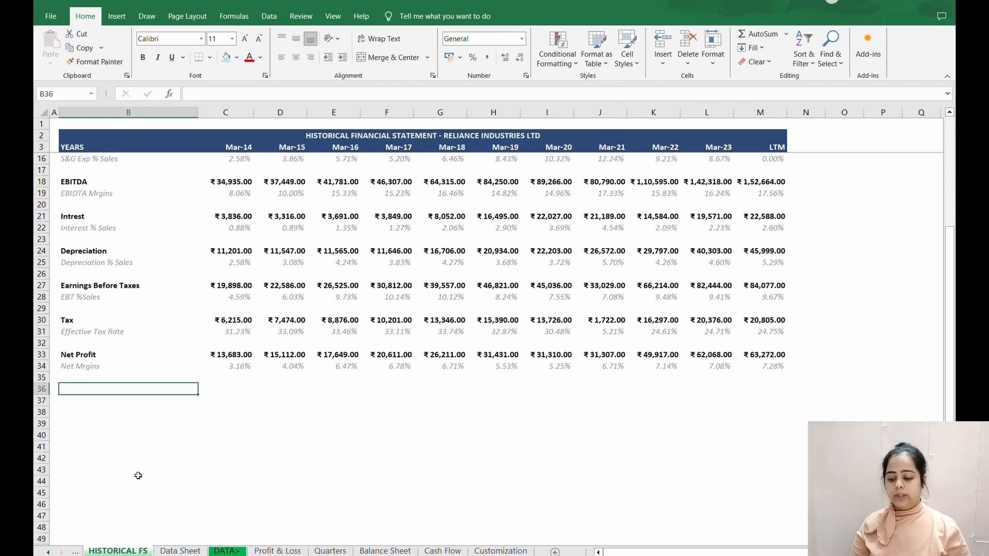
pyautogui.write('No. of')
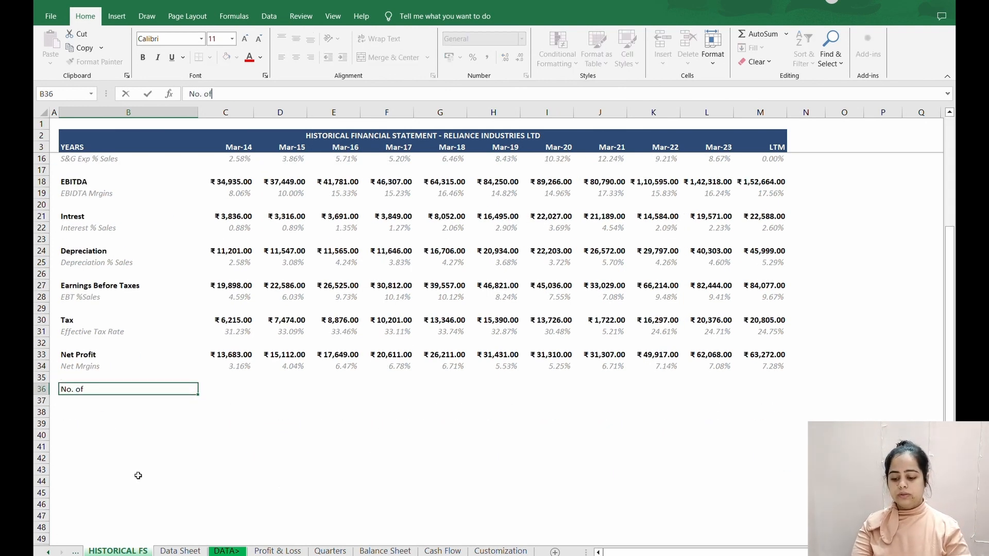
pyautogui.write(' Equity Shaers')
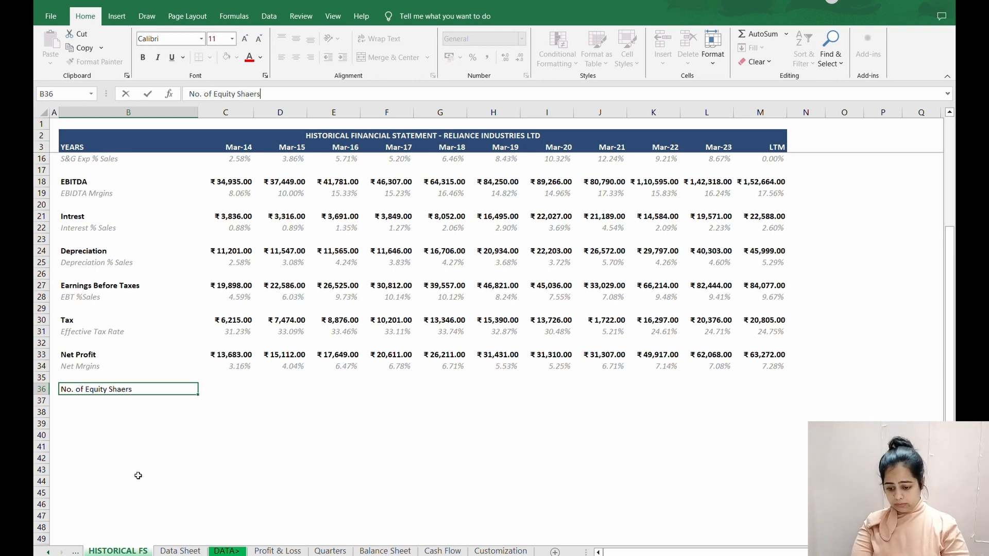
pyautogui.press('Tab')
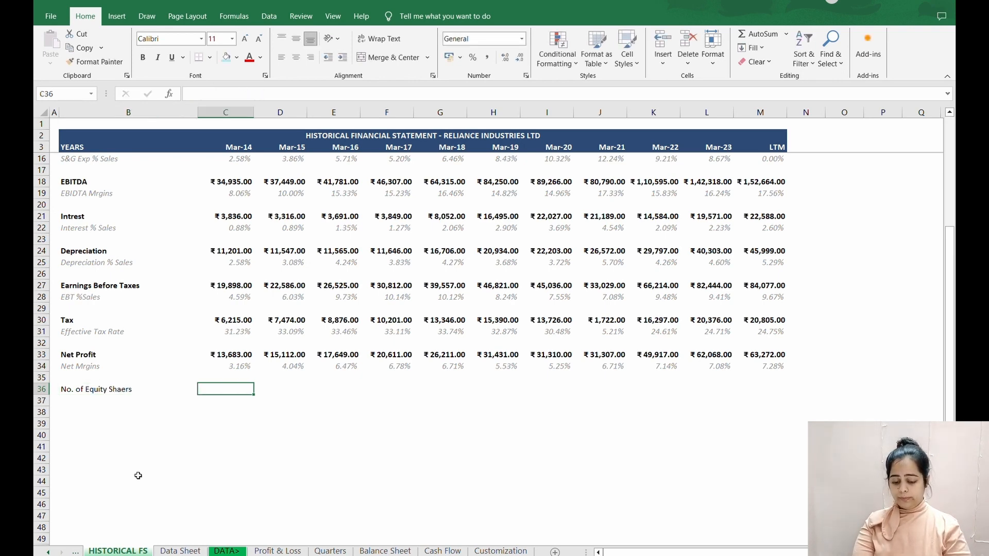
# In C36, link the Mar-14 share count to Adjusted Equity Shares in Cr with =IFERROR('Data Sheet'!B93,)
pyautogui.scroll(3, 138, 475)
pyautogui.write('=')
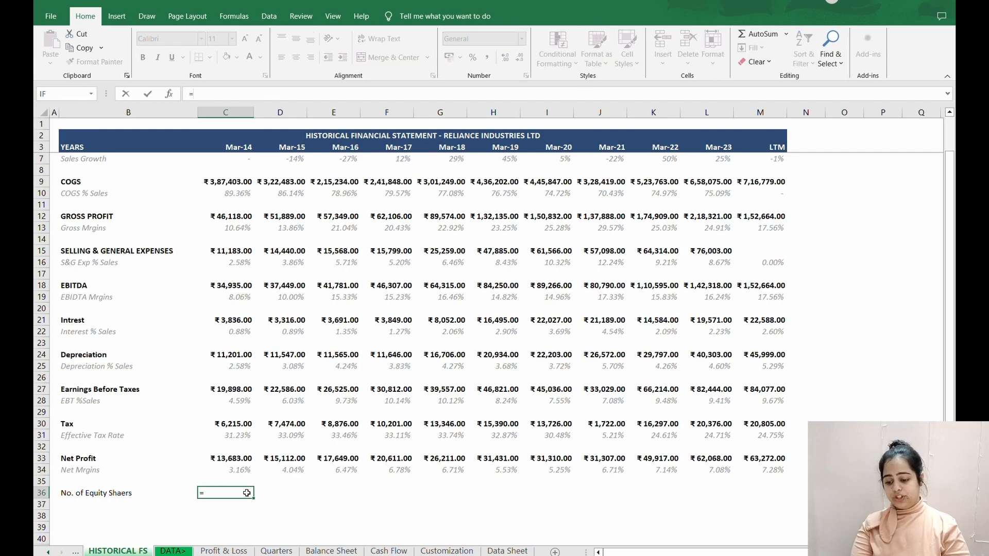
pyautogui.write('iferror(')
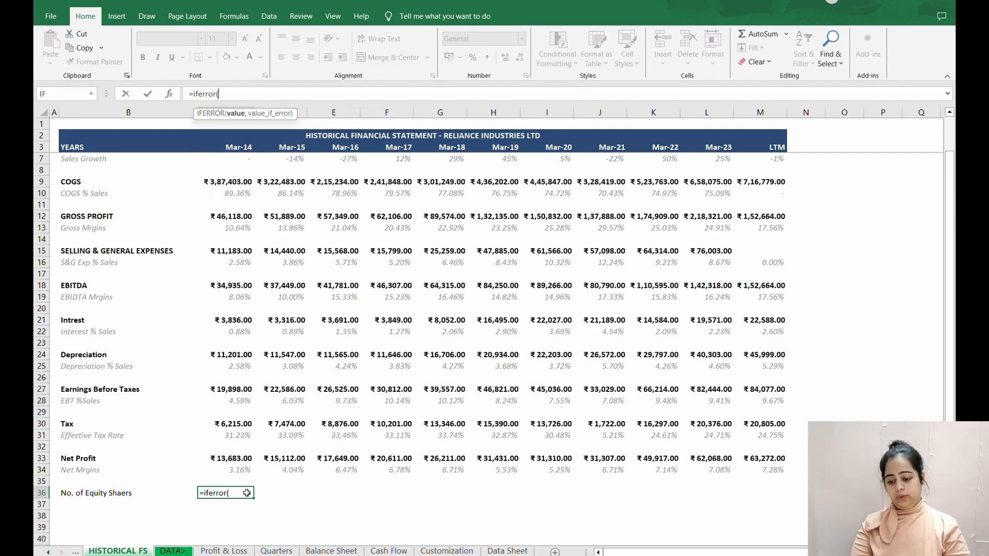
pyautogui.click(507, 550)
pyautogui.scroll(-20, 385, 434)
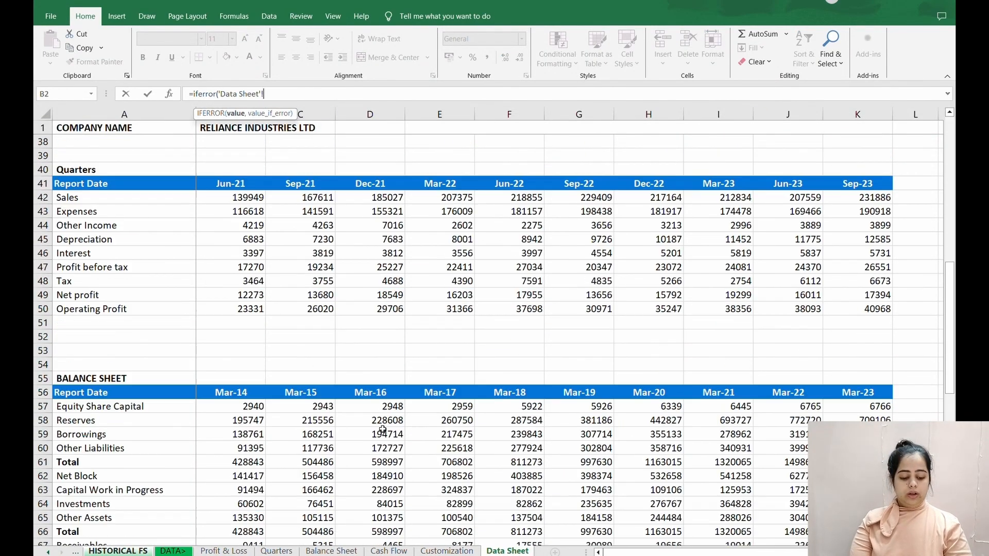
pyautogui.scroll(3, 338, 355)
pyautogui.click(262, 323)
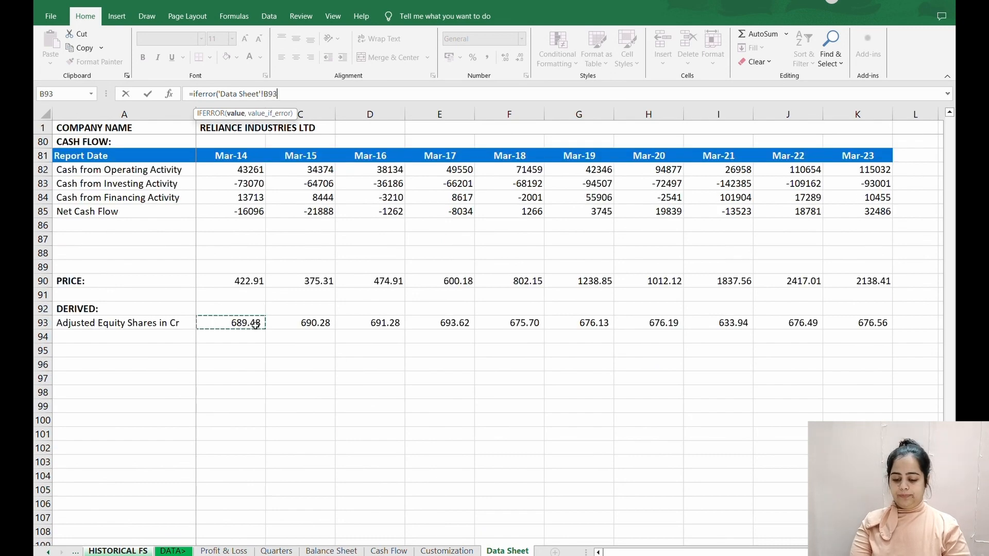
pyautogui.write(',)')
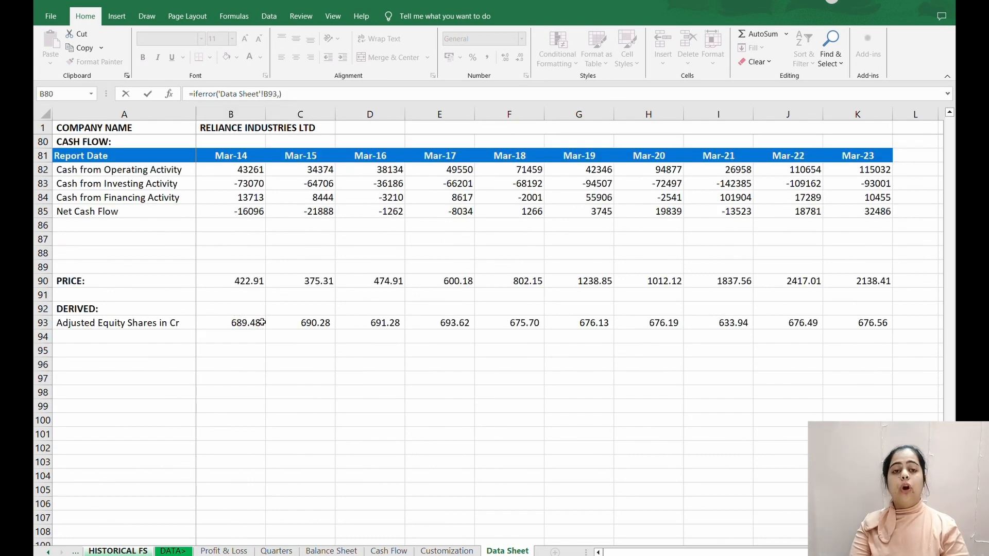
pyautogui.press('Return')
pyautogui.press('Right')
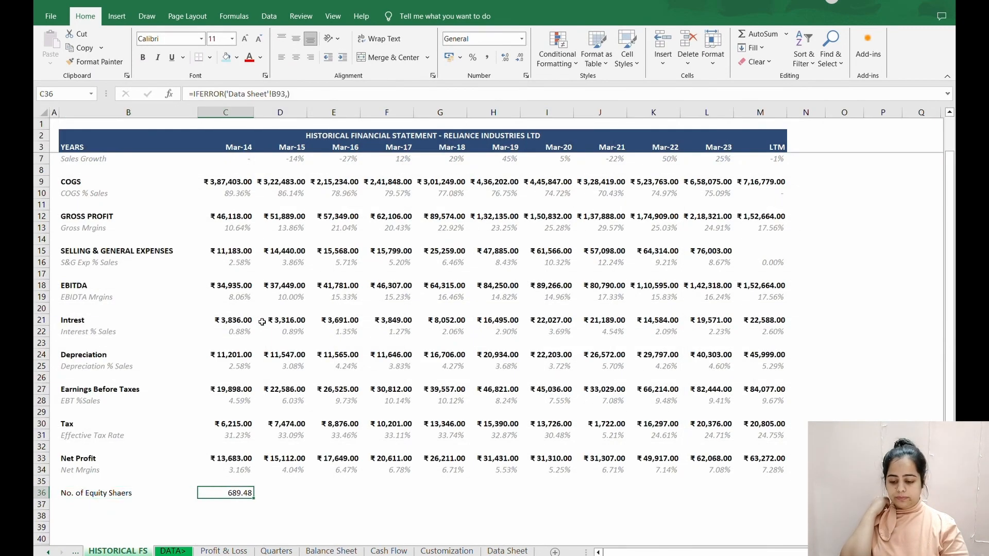
# Add 0 as the value-if-error argument of the formula in C36, making it =IFERROR('Data Sheet'!B93,0)
pyautogui.press('Up')
pyautogui.press('Down')
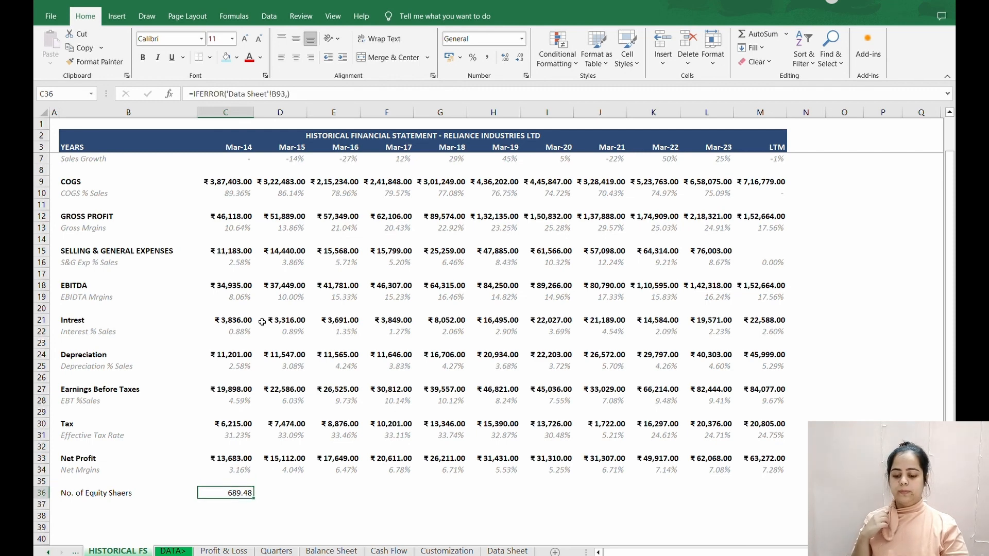
pyautogui.press('F2')
pyautogui.press('Left')
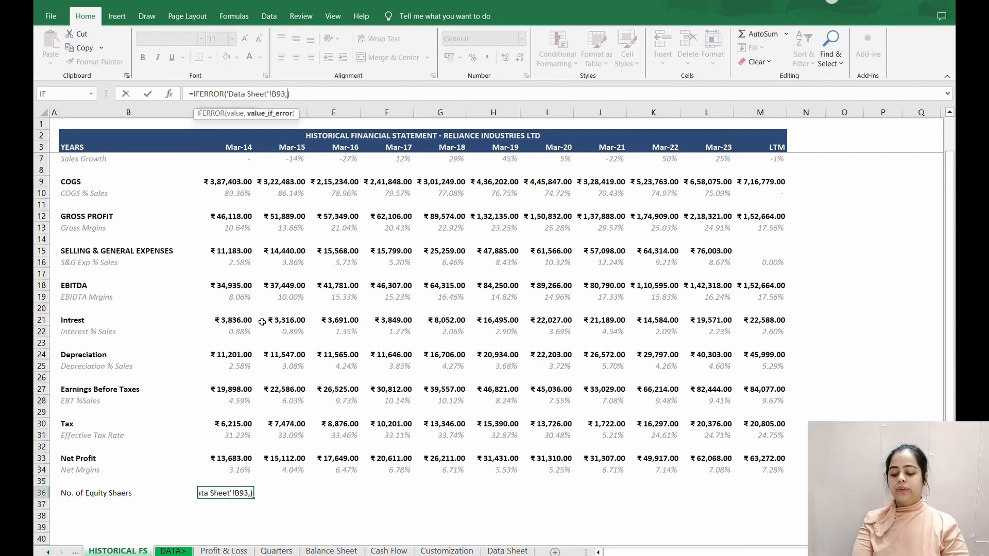
pyautogui.write('0')
pyautogui.press('Return')
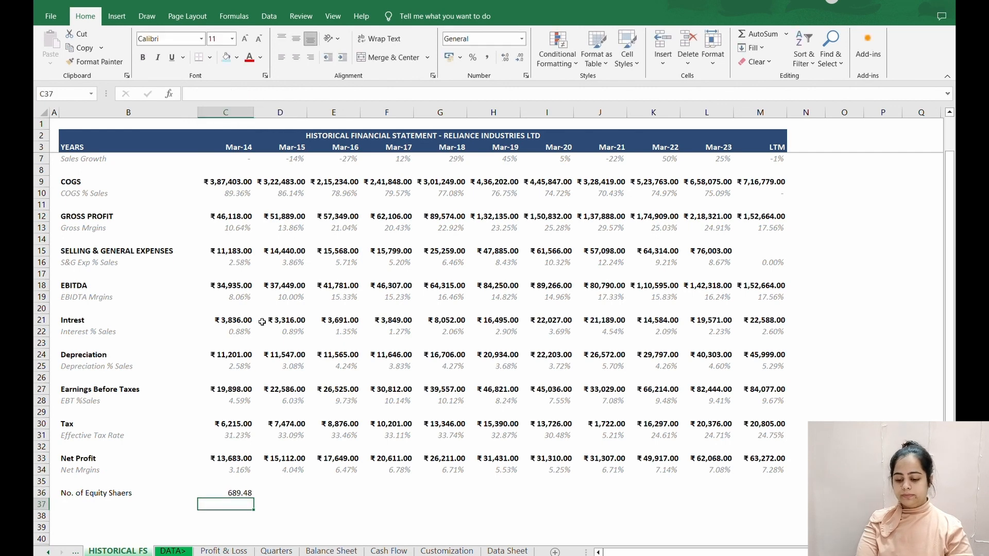
# Fill the equity shares formula from C36 across to the LTM column, M36, and check it against the Data Sheet
pyautogui.press('Up')
pyautogui.hotkey('ctrl', 'c')
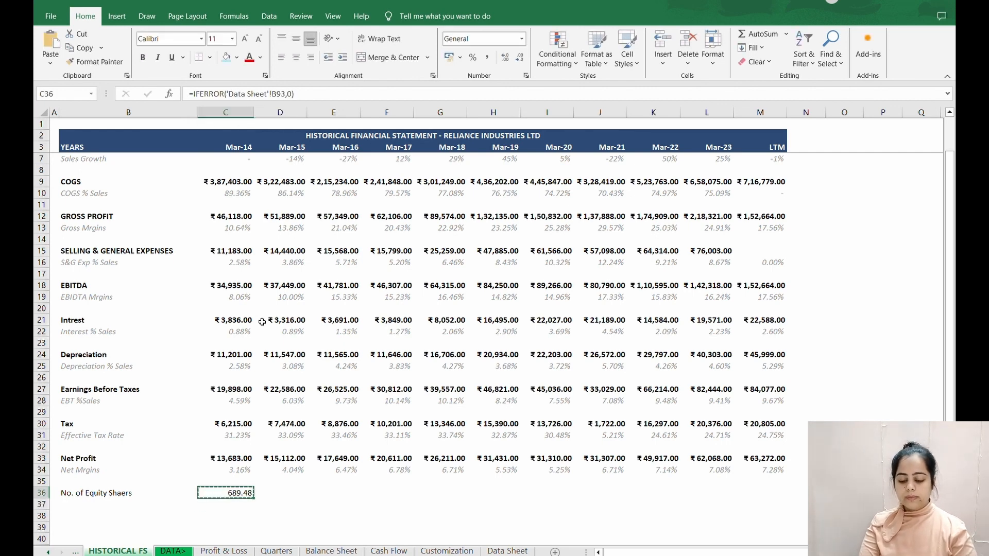
pyautogui.hotkey('shift', 'Right')
pyautogui.hotkey('shift', 'Right')
pyautogui.hotkey('shift', 'Right')
pyautogui.hotkey('shift', 'Right')
pyautogui.hotkey('shift', 'Right')
pyautogui.hotkey('shift', 'Right')
pyautogui.hotkey('shift', 'Right')
pyautogui.hotkey('shift', 'Right')
pyautogui.hotkey('shift', 'Right')
pyautogui.hotkey('shift', 'Right')
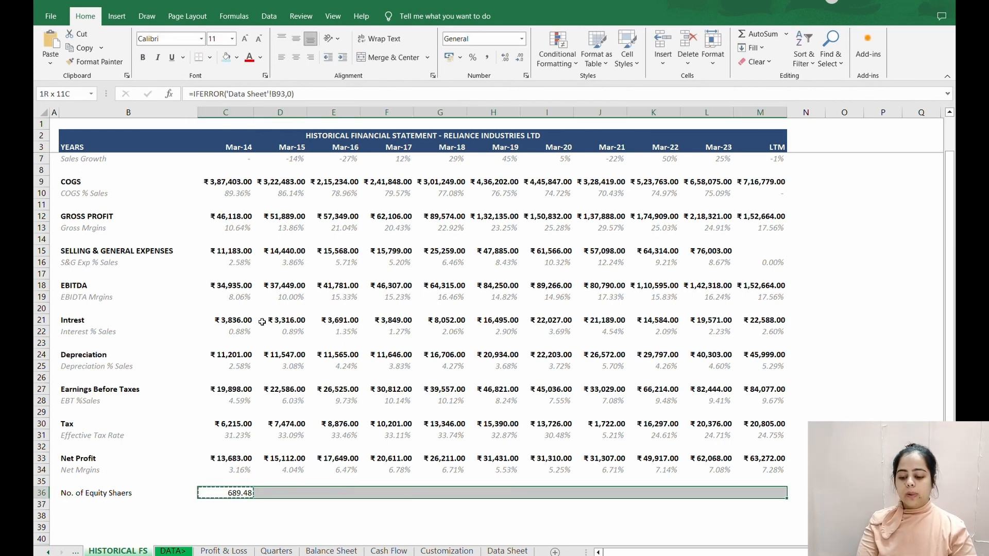
pyautogui.press('Return')
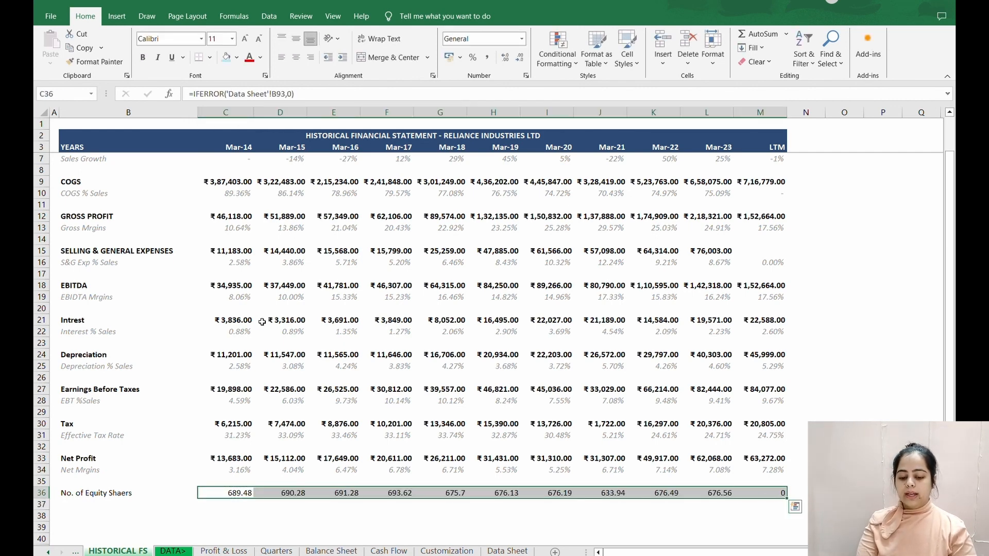
pyautogui.click(506, 551)
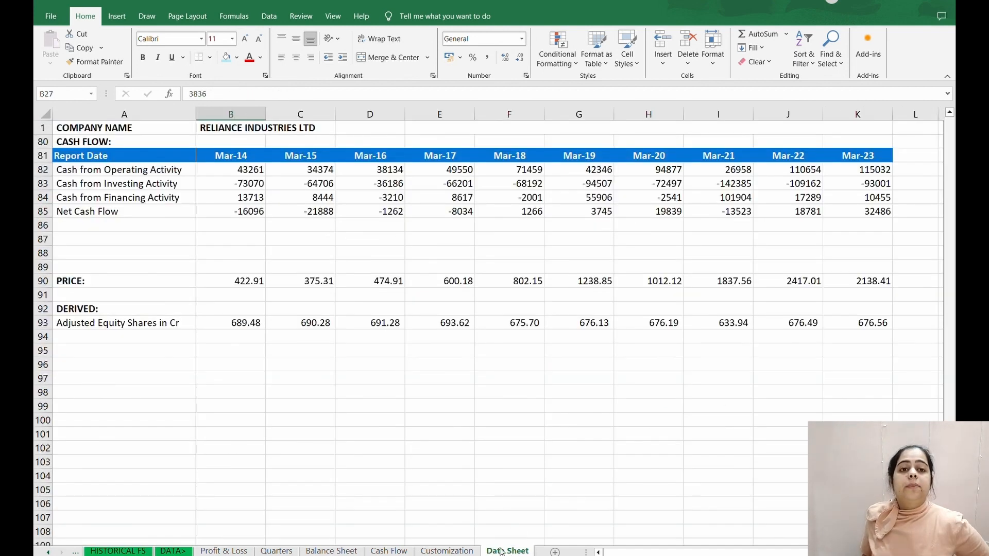
pyautogui.click(117, 551)
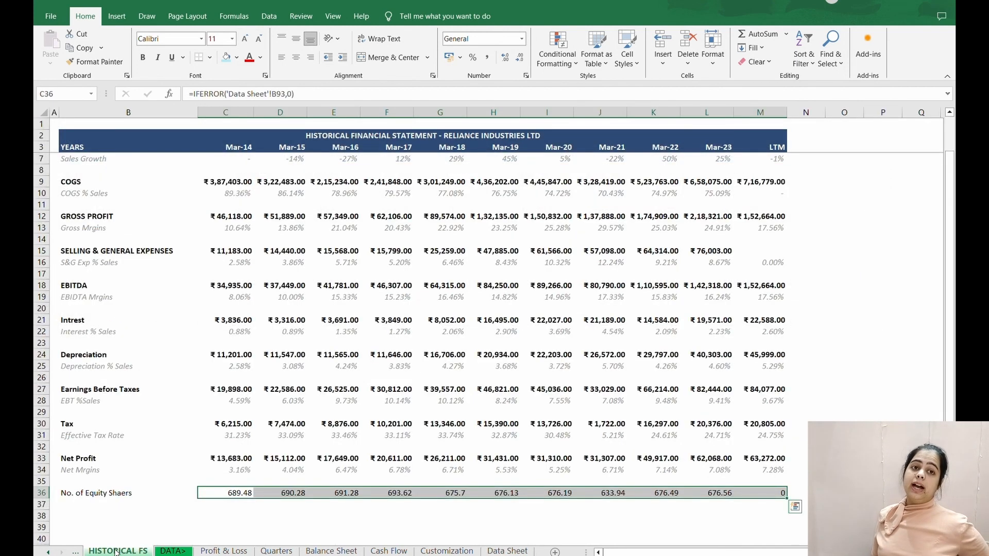
# Add the label "EPS" in cell B38, leaving one blank row below the equity shares row
pyautogui.press('Down')
pyautogui.press('Down')
pyautogui.press('Home')
pyautogui.press('Right')
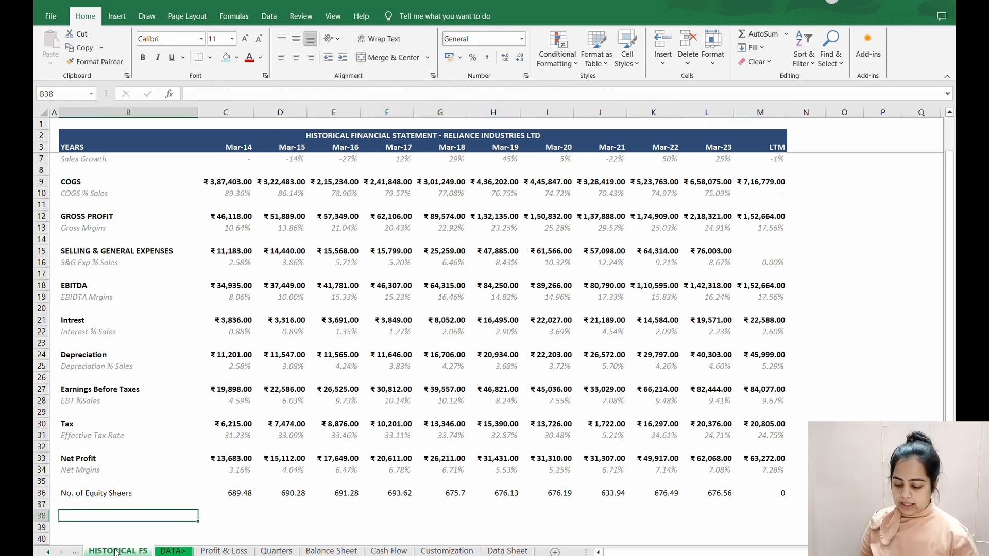
pyautogui.write('EPS')
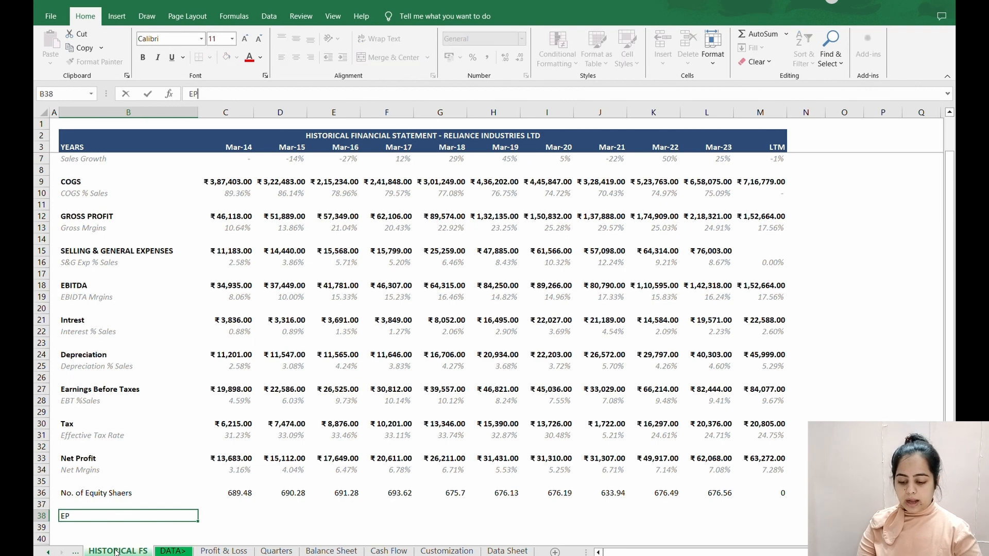
# Copy only the formats of the Net Profit row (B33:M33) onto the equity shares row, B36:M36
pyautogui.press('Up')
pyautogui.press('Up')
pyautogui.press('Up')
pyautogui.press('Up')
pyautogui.press('Up')
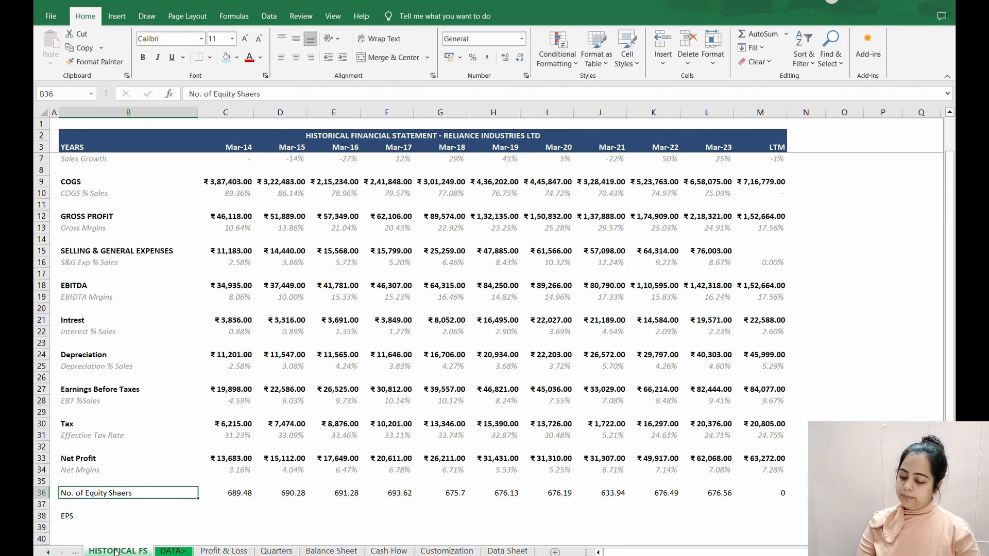
pyautogui.hotkey('ctrl', 'shift', 'Right')
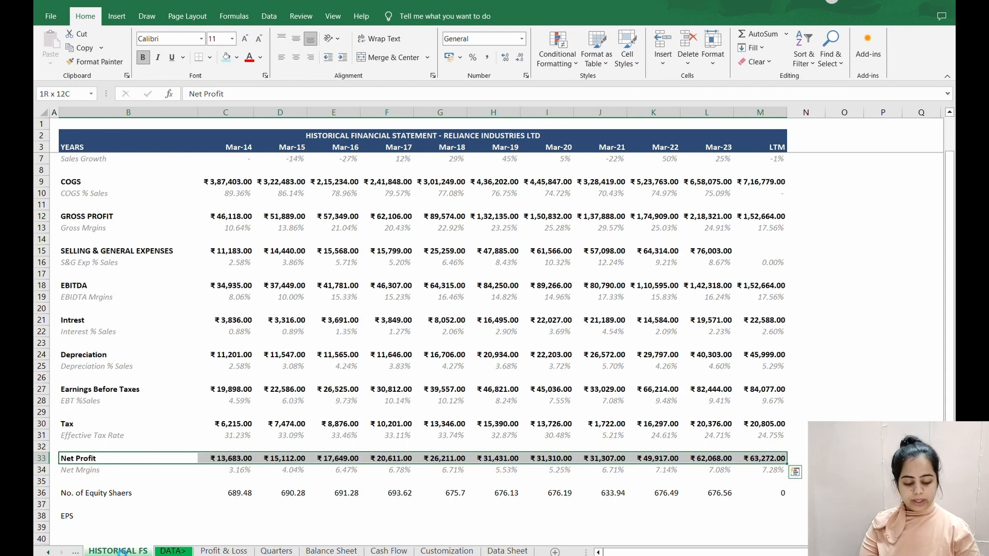
pyautogui.hotkey('ctrl', 'c')
pyautogui.press('Down')
pyautogui.press('Down')
pyautogui.press('Down')
pyautogui.hotkey('ctrl', 'shift', 'Right')
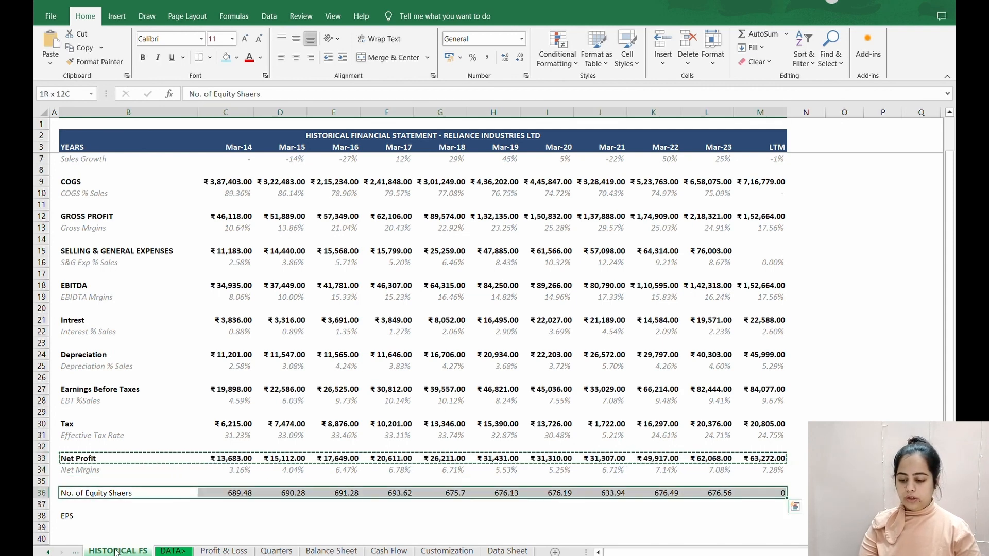
pyautogui.hotkey('ctrl', 'alt', 'v')
pyautogui.press('t')
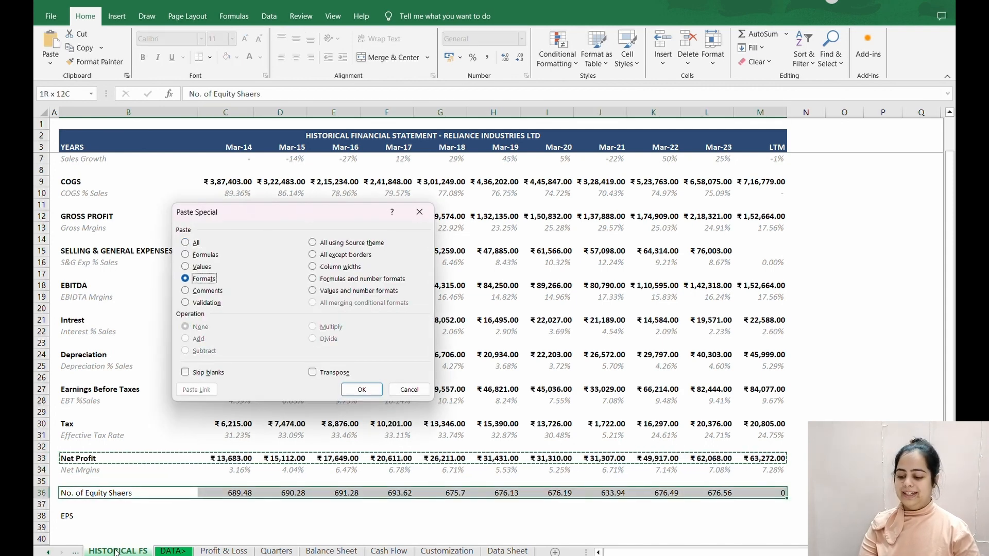
pyautogui.press('Return')
pyautogui.press('Escape')
# Copy only the formats of the equity shares row (B36:M36) onto the EPS row, B38:M38
pyautogui.press('Down')
pyautogui.press('Down')
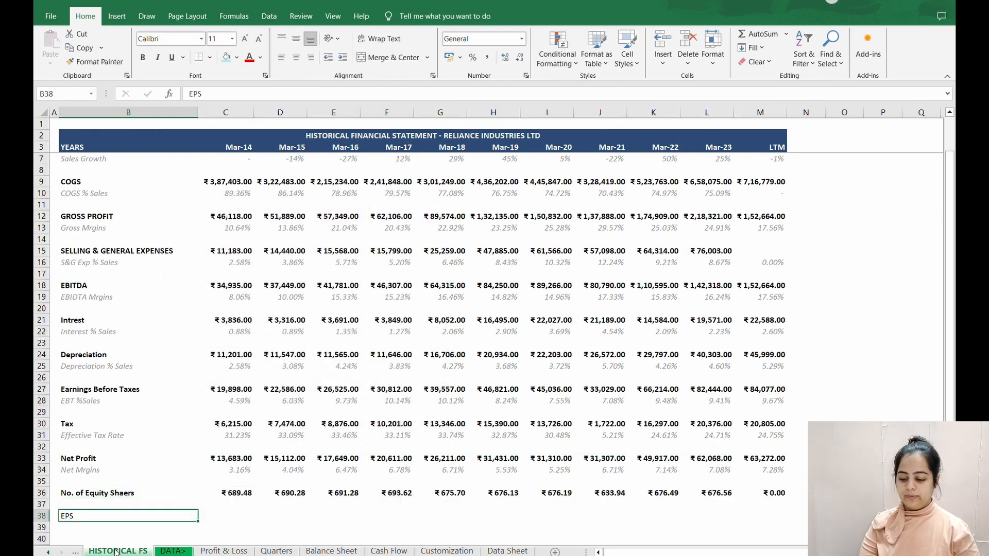
pyautogui.press('Up')
pyautogui.press('Up')
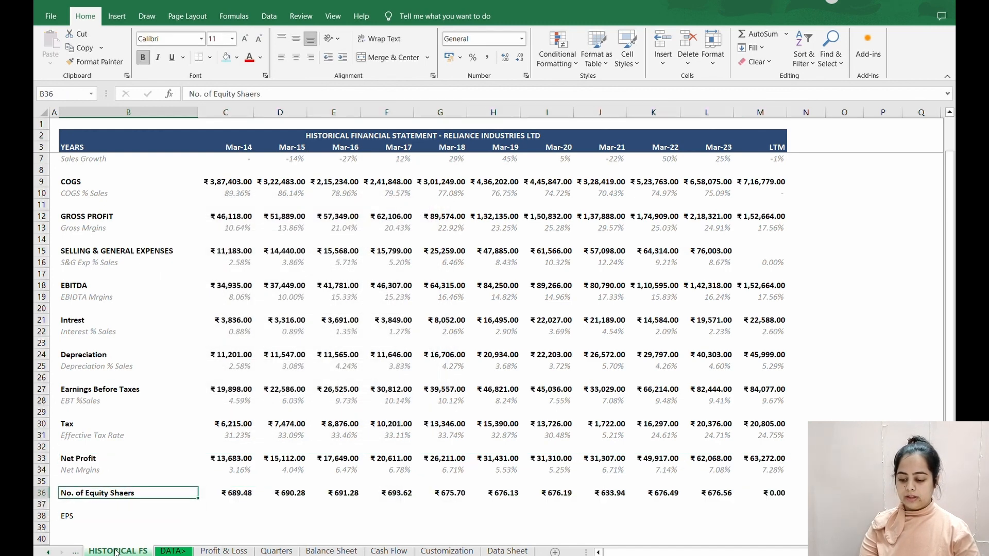
pyautogui.hotkey('ctrl', 'shift', 'Right')
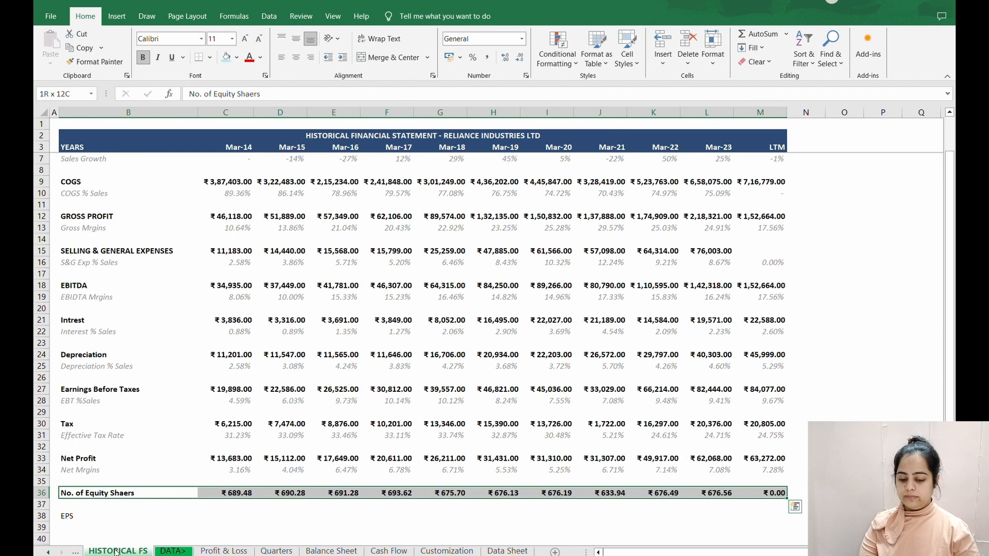
pyautogui.hotkey('ctrl', 'c')
pyautogui.press('Down')
pyautogui.press('Down')
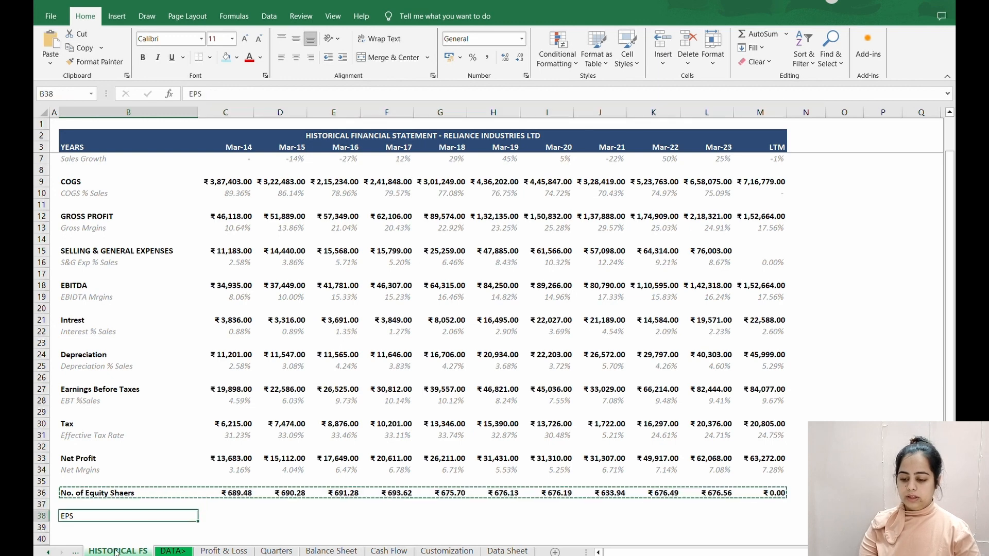
pyautogui.hotkey('ctrl', 'shift', 'Right')
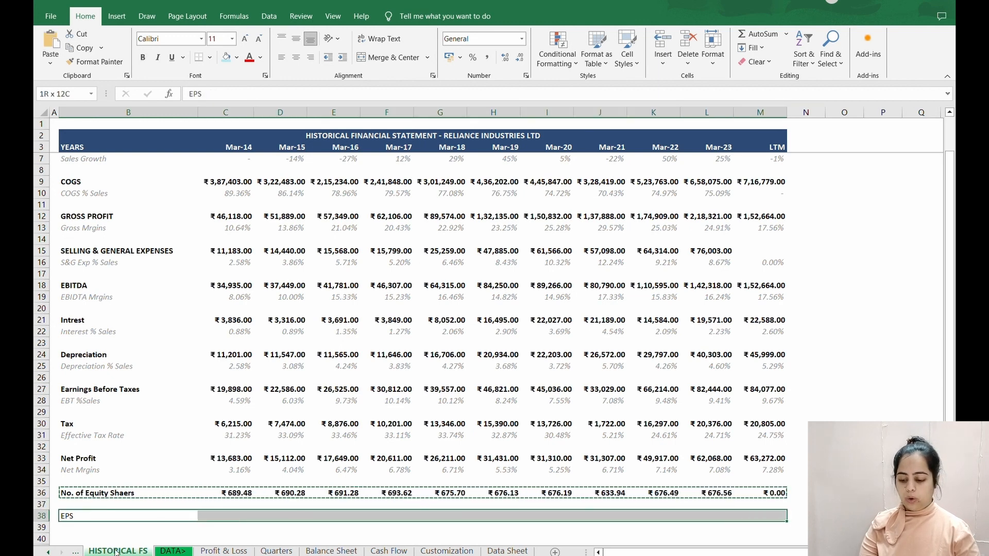
pyautogui.hotkey('ctrl', 'alt', 'v')
pyautogui.press('Down')
pyautogui.press('Down')
pyautogui.press('Down')
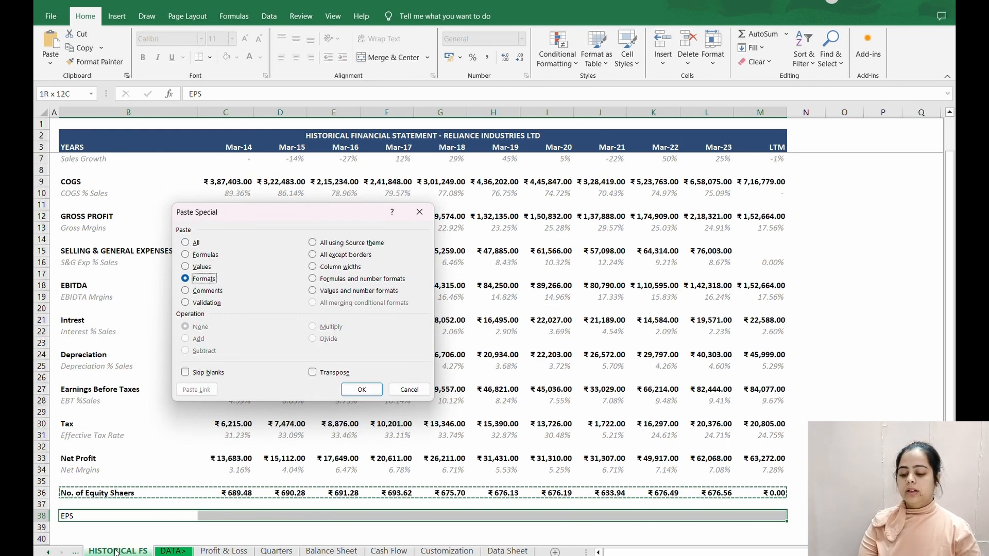
pyautogui.press('Return')
pyautogui.press('Escape')
pyautogui.press('Up')
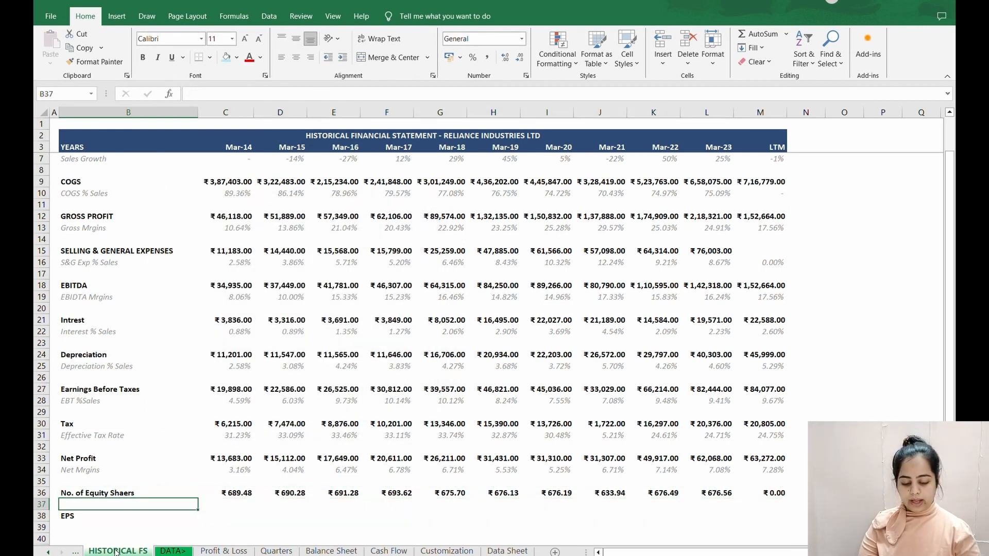
# Calculate the Mar-14 EPS in C38 as net profit divided by equity shares, =IFERROR(C33/C36,0)
pyautogui.press('Right')
pyautogui.press('Down')
pyautogui.write('=I')
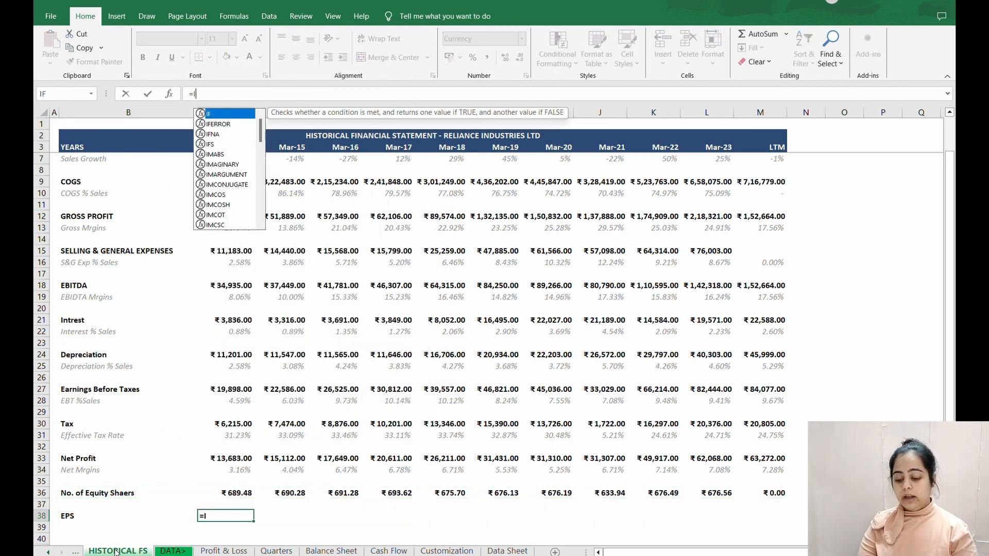
pyautogui.write('FERROR(')
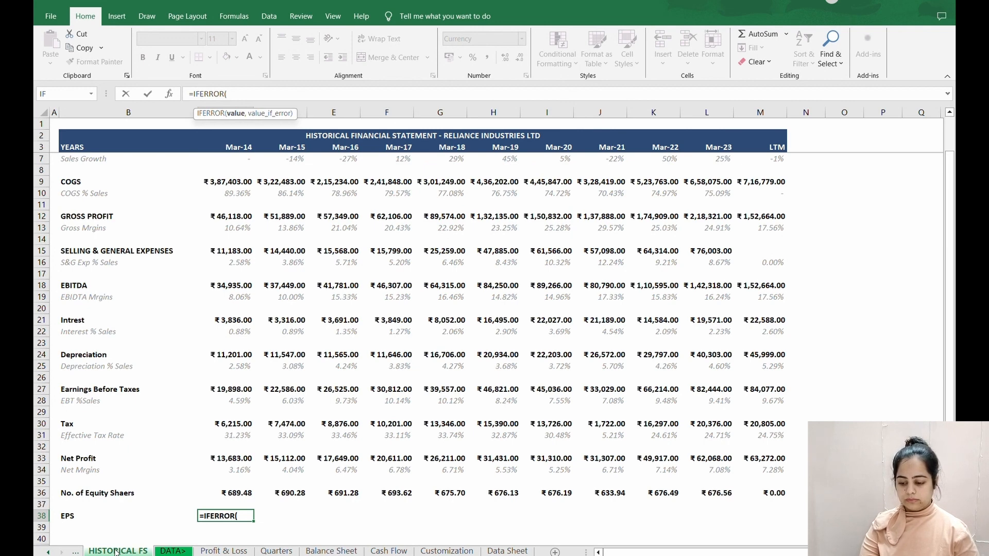
pyautogui.press('Up')
pyautogui.press('Up')
pyautogui.press('Up')
pyautogui.press('Up')
pyautogui.press('Up')
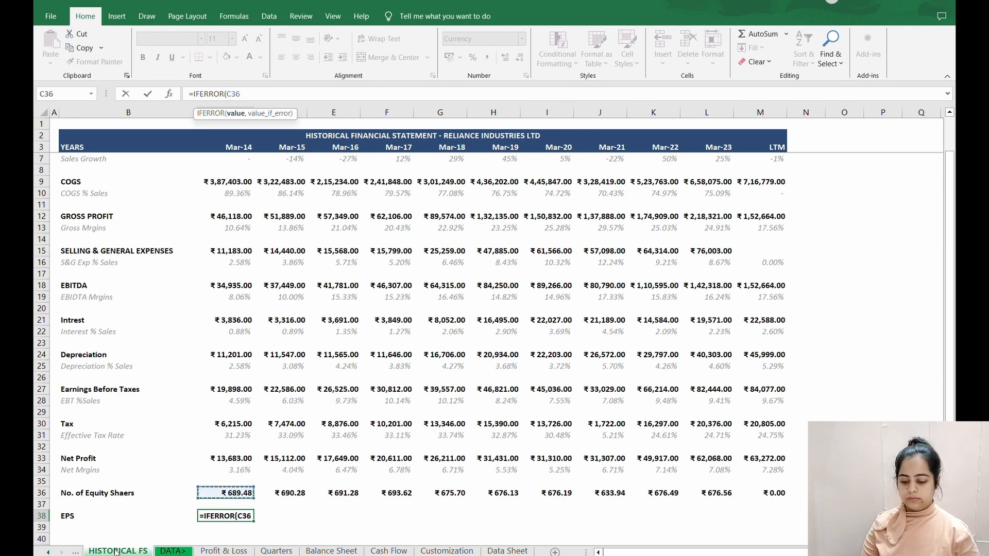
pyautogui.write('/')
pyautogui.press('Down')
pyautogui.press('Up')
pyautogui.press('Up')
pyautogui.press('Up')
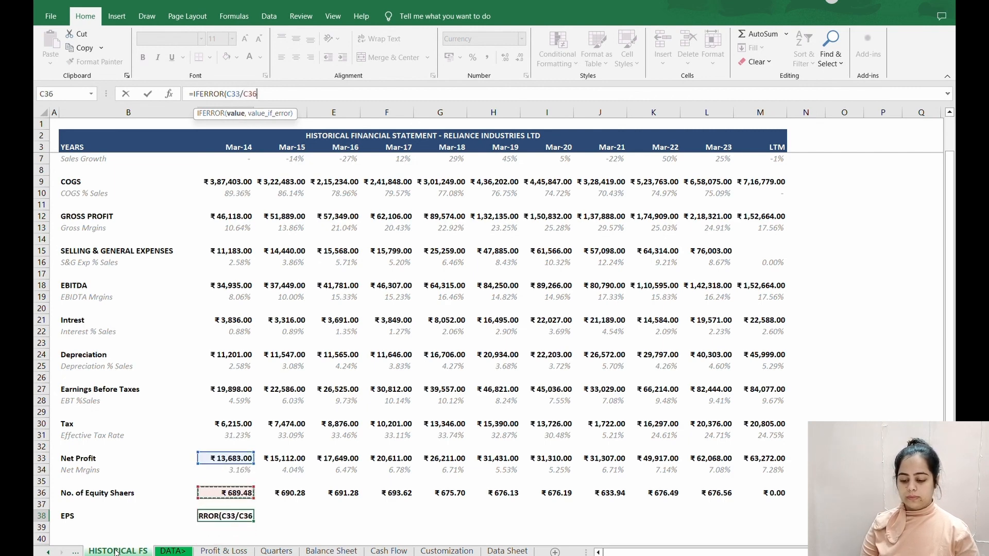
pyautogui.write(',')
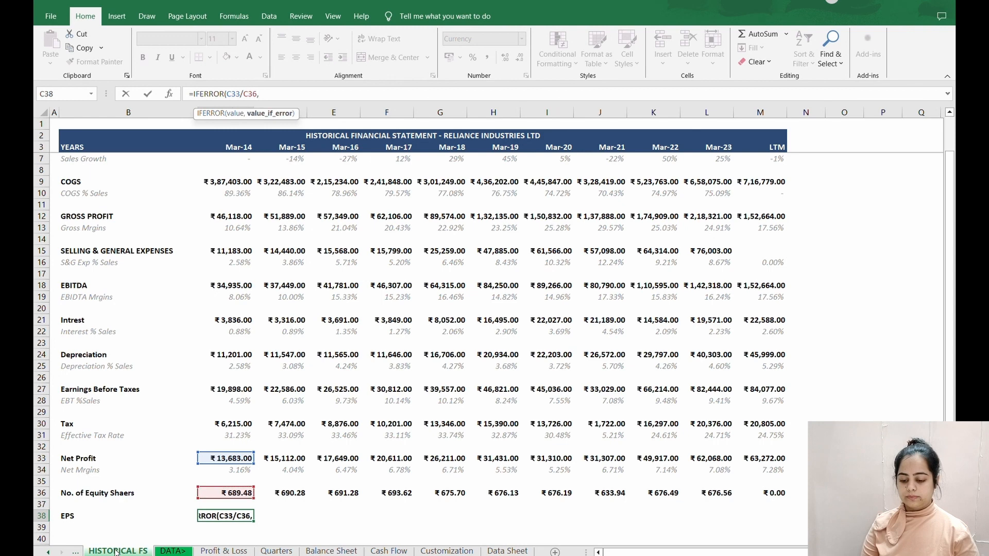
pyautogui.write('0)')
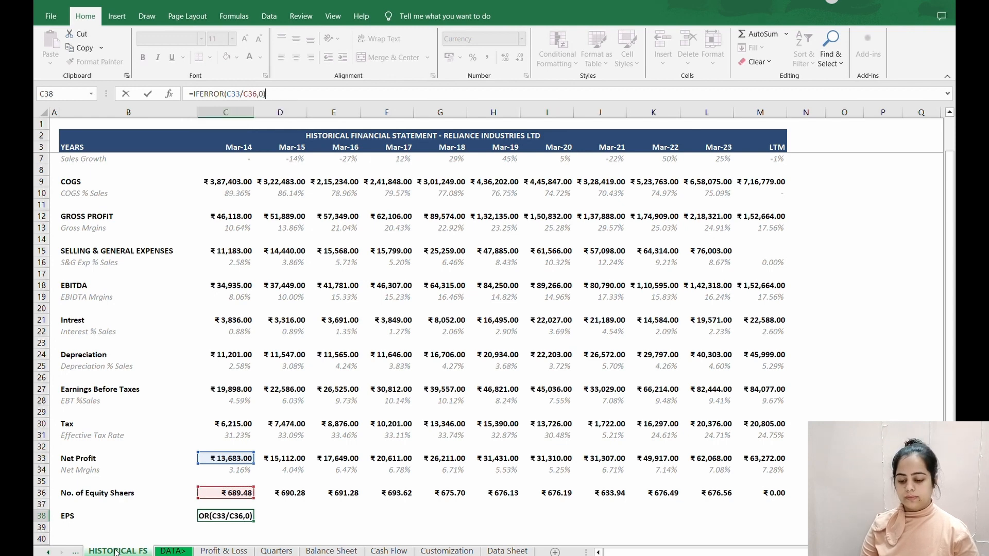
pyautogui.press('Return')
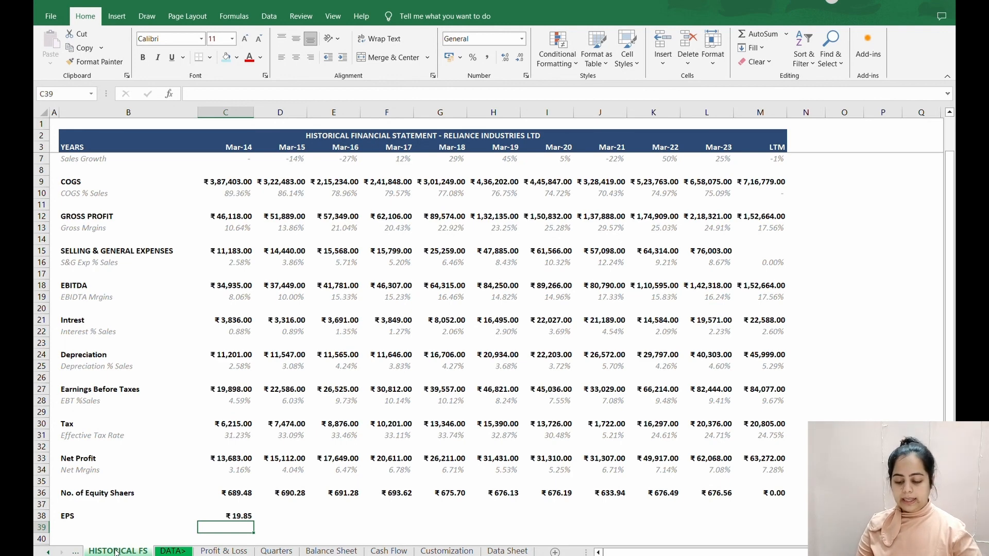
pyautogui.press('Up')
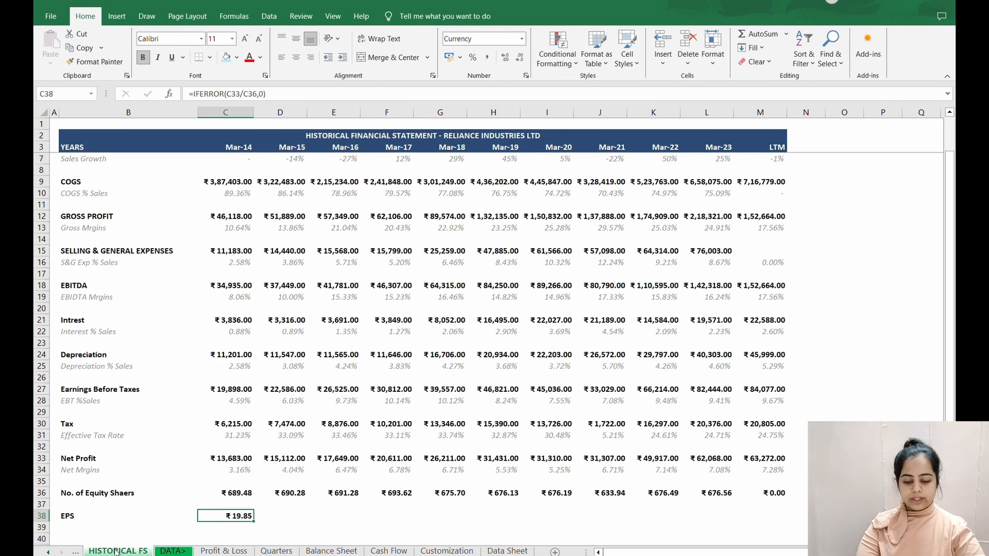
# Fill the EPS formula from C38 across the row through the LTM column, M38
pyautogui.hotkey('ctrl', 'c')
pyautogui.hotkey('shift', 'Right')
pyautogui.hotkey('shift', 'Right')
pyautogui.hotkey('shift', 'Right')
pyautogui.hotkey('shift', 'Right')
pyautogui.hotkey('shift', 'Right')
pyautogui.hotkey('shift', 'Right')
pyautogui.hotkey('shift', 'Right')
pyautogui.hotkey('shift', 'Right')
pyautogui.hotkey('shift', 'Right')
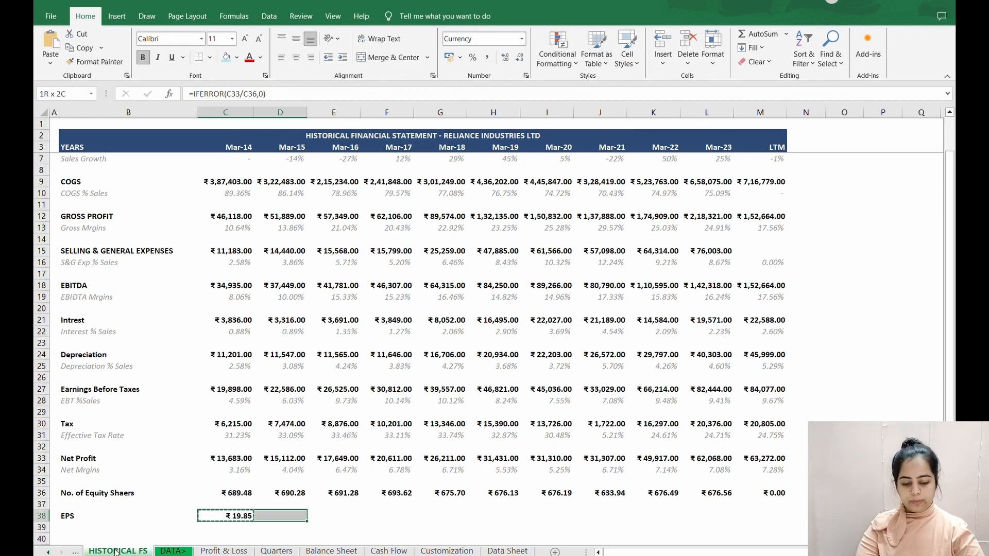
pyautogui.hotkey('shift', 'Right')
pyautogui.press('Return')
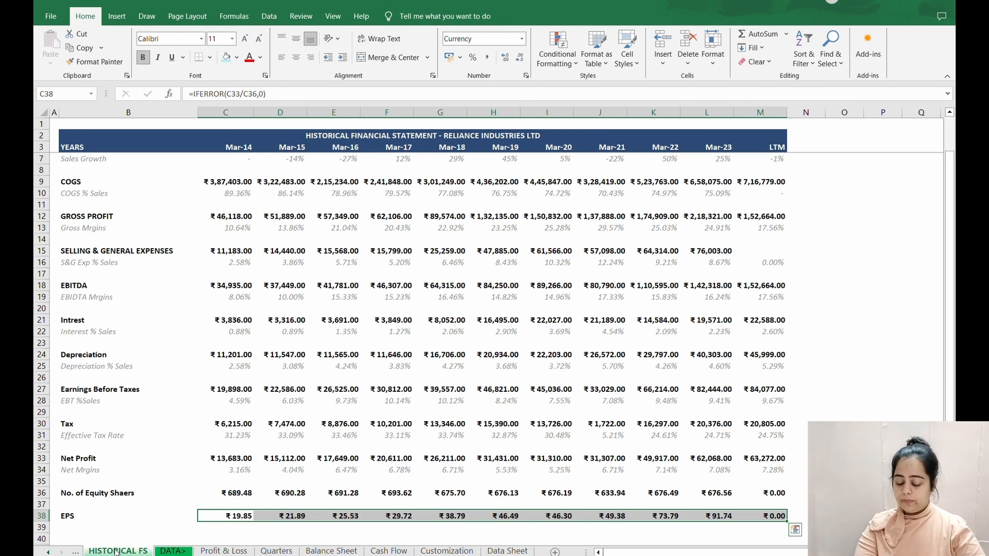
# Add the label "Dividend Per Share" in cell B40, leaving one blank row below the EPS row
pyautogui.scroll(-4, 69, 400)
pyautogui.click(69, 400)
pyautogui.write('D')
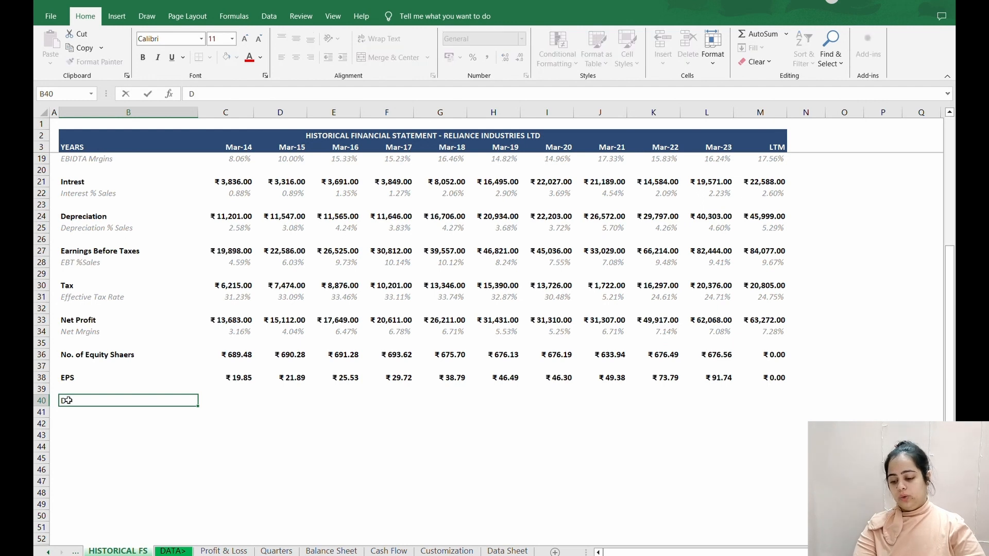
pyautogui.write('ividend P')
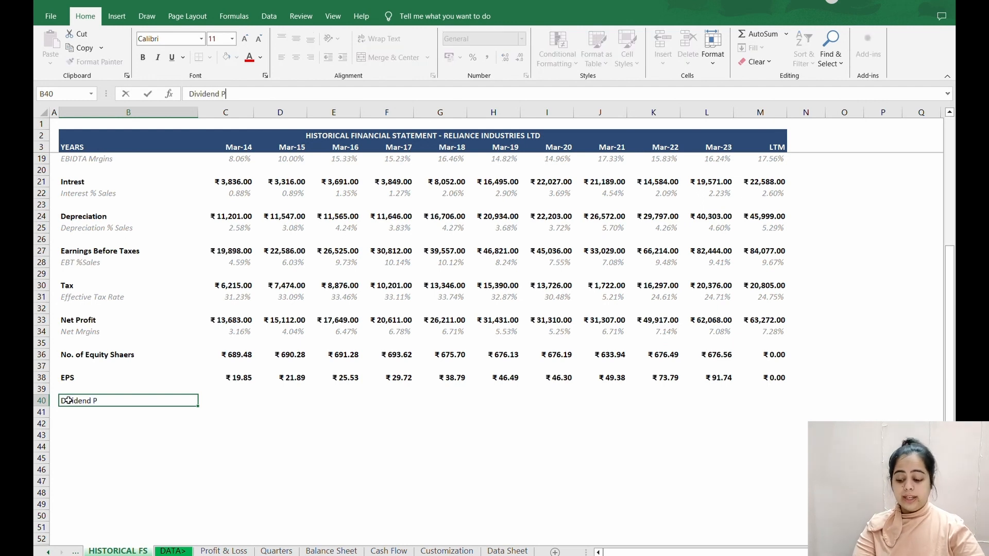
pyautogui.write('er Share')
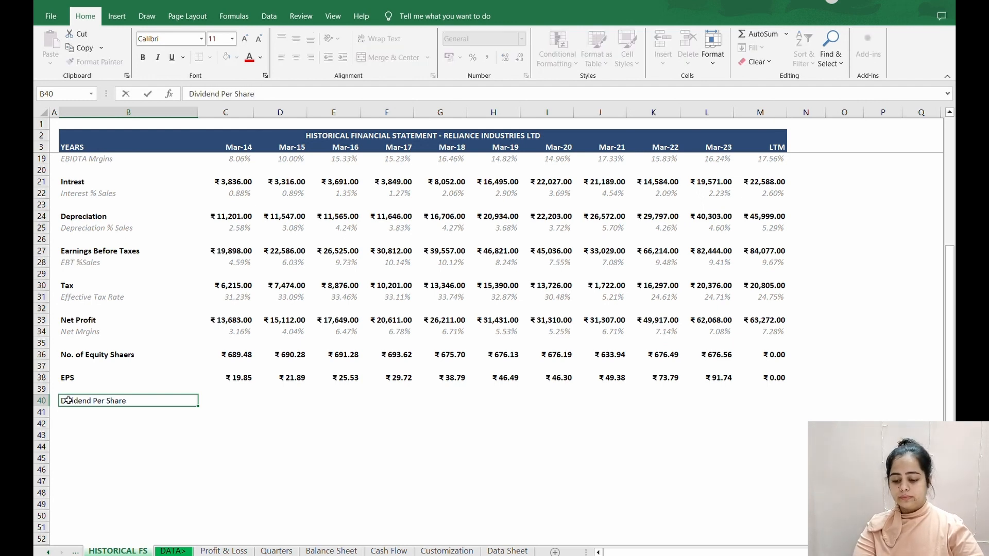
pyautogui.press('Up')
# Copy only the formats of the EPS row (B38:M38) onto the Dividend Per Share row, B40:M40
pyautogui.press('Up')
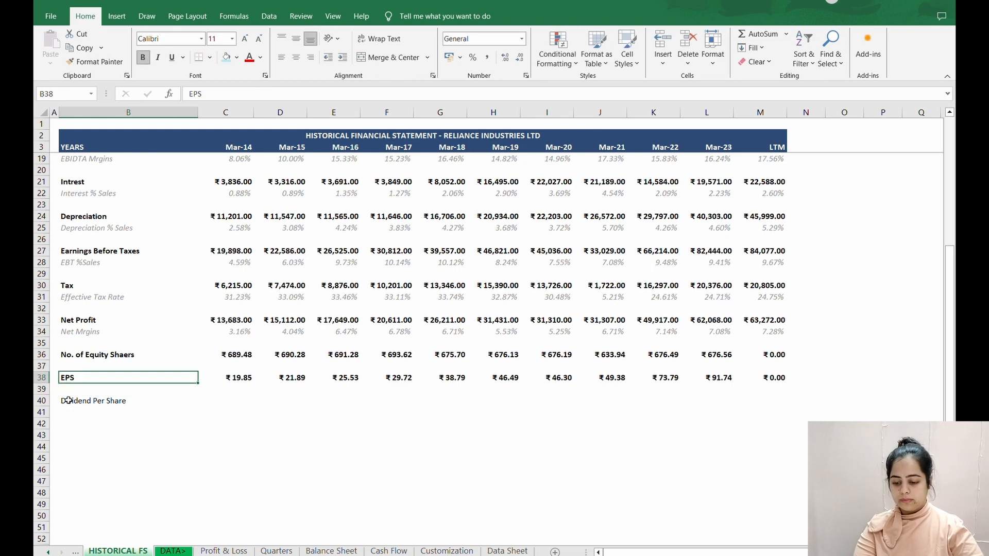
pyautogui.hotkey('ctrl', 'shift', 'Right')
pyautogui.hotkey('ctrl', 'c')
pyautogui.press('Down')
pyautogui.press('Down')
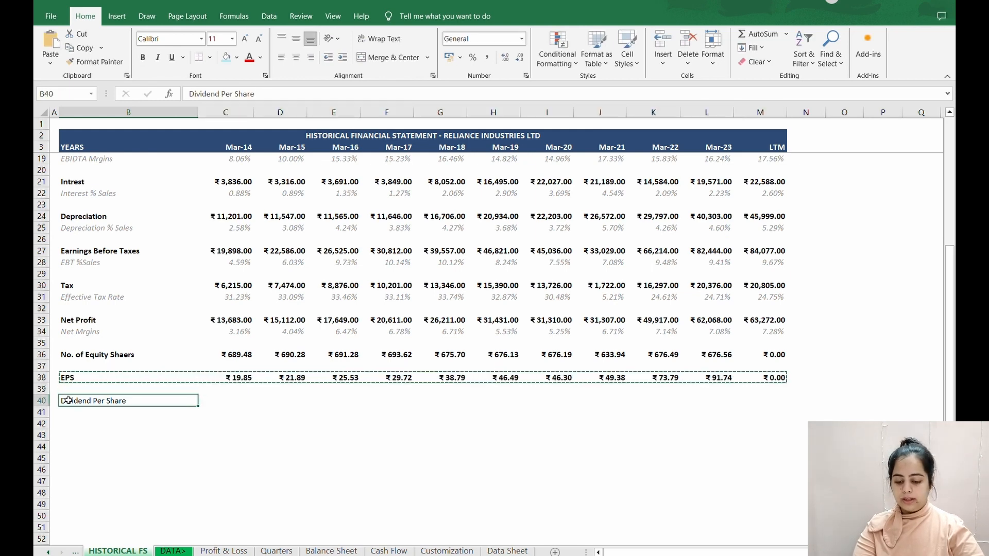
pyautogui.hotkey('shift', 'Right')
pyautogui.hotkey('shift', 'Right')
pyautogui.hotkey('shift', 'Right')
pyautogui.hotkey('shift', 'Right')
pyautogui.hotkey('shift', 'Right')
pyautogui.hotkey('shift', 'Right')
pyautogui.hotkey('shift', 'Right')
pyautogui.hotkey('shift', 'Right')
pyautogui.hotkey('shift', 'Right')
pyautogui.hotkey('shift', 'Right')
pyautogui.hotkey('shift', 'Right')
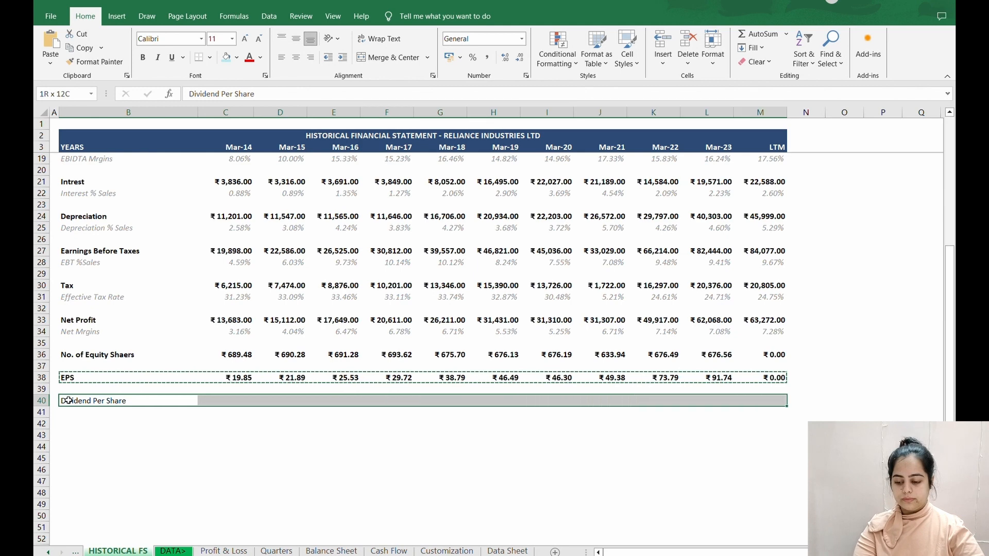
pyautogui.hotkey('alt', 'v')
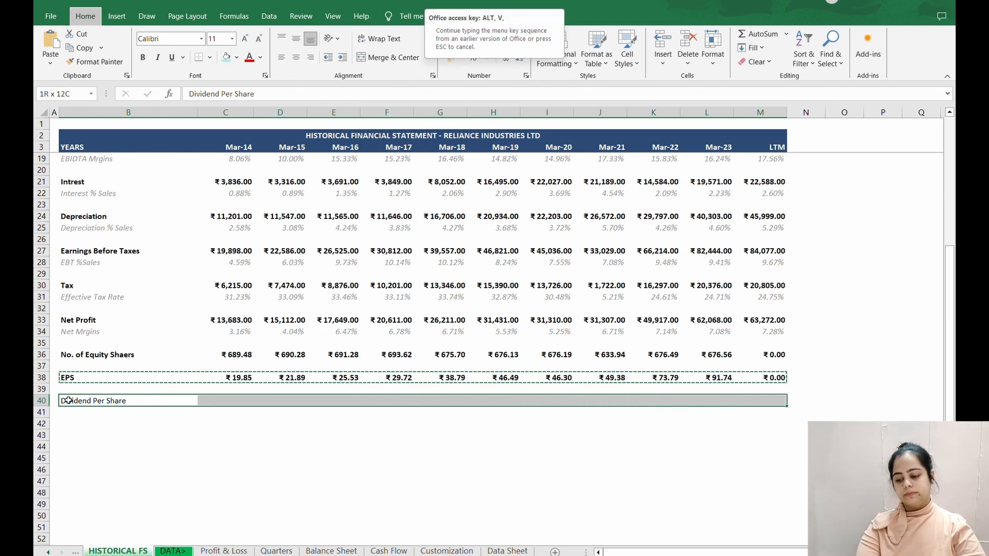
pyautogui.press('Escape')
pyautogui.hotkey('ctrl', 'alt', 'v')
pyautogui.press('Down')
pyautogui.press('Down')
pyautogui.press('Down')
pyautogui.press('Return')
pyautogui.press('Escape')
pyautogui.press('Escape')
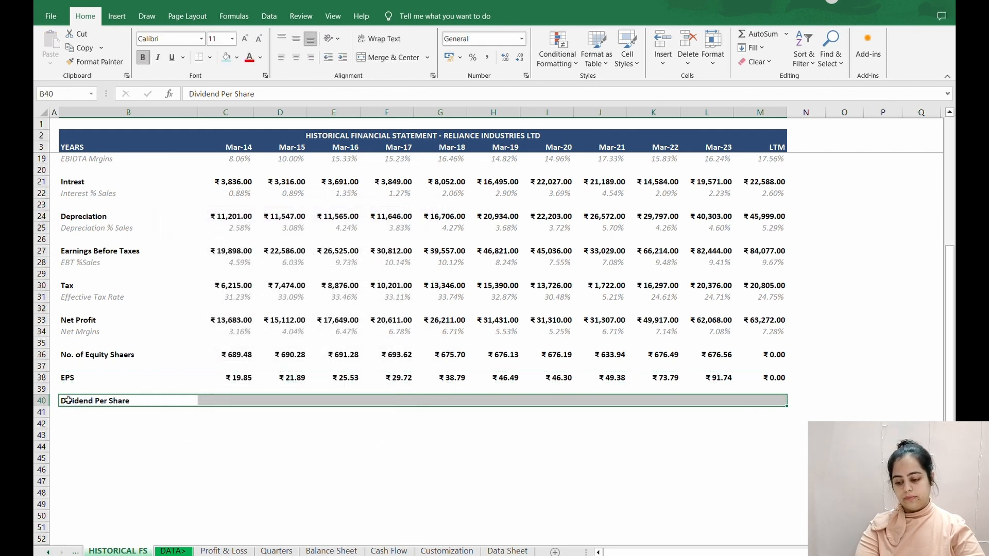
# Try to rename the EPS label in B38 as "Earning Per Share"
pyautogui.press('Up')
pyautogui.press('Up')
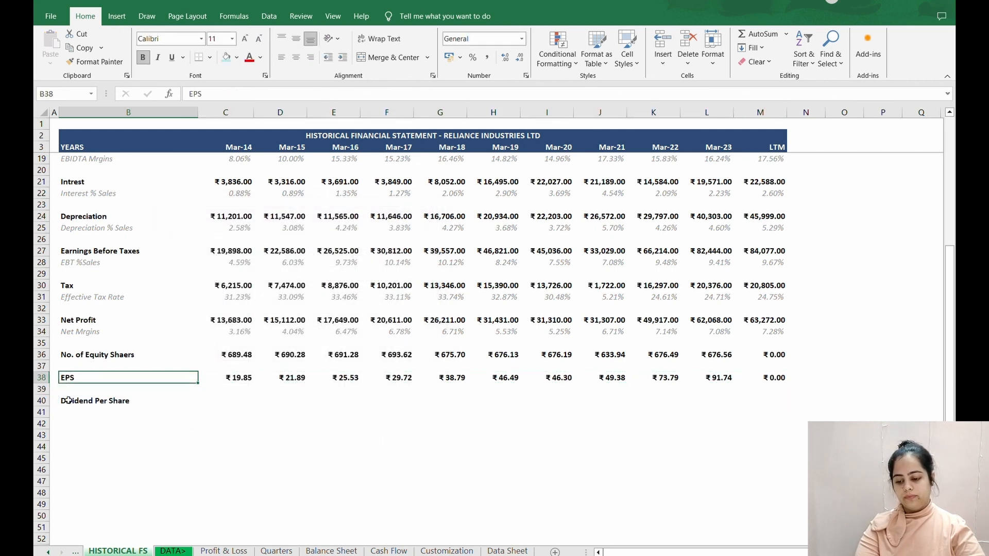
pyautogui.press('F2')
pyautogui.press('BackSpace')
pyautogui.press('BackSpace')
pyautogui.write('arning Per Share')
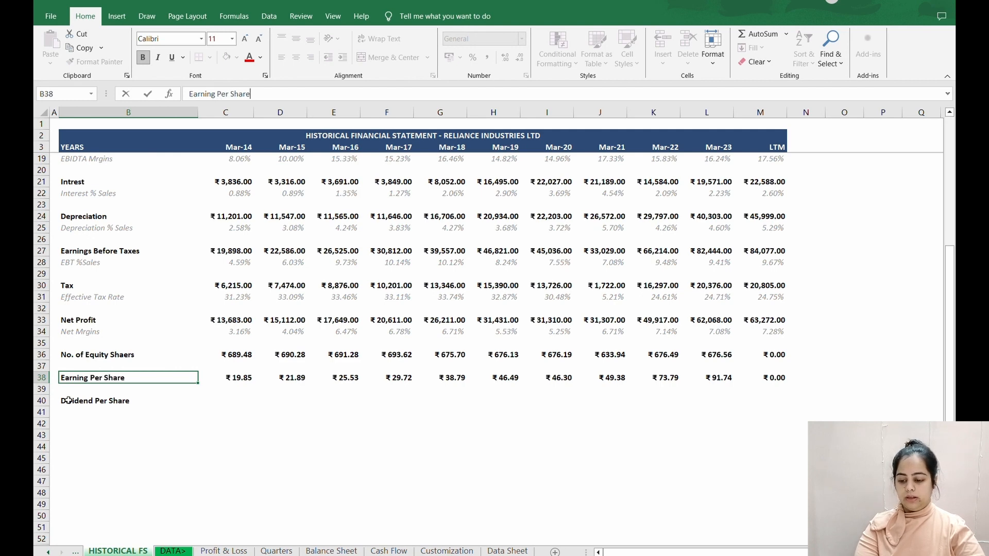
pyautogui.press('Return')
# Calculate the Mar-14 dividend per share in C40 as dividend amount divided by equity shares, =IFERROR('Data Sheet'!B31/'HISTORICAL FS'!C36,0)
pyautogui.click(69, 399)
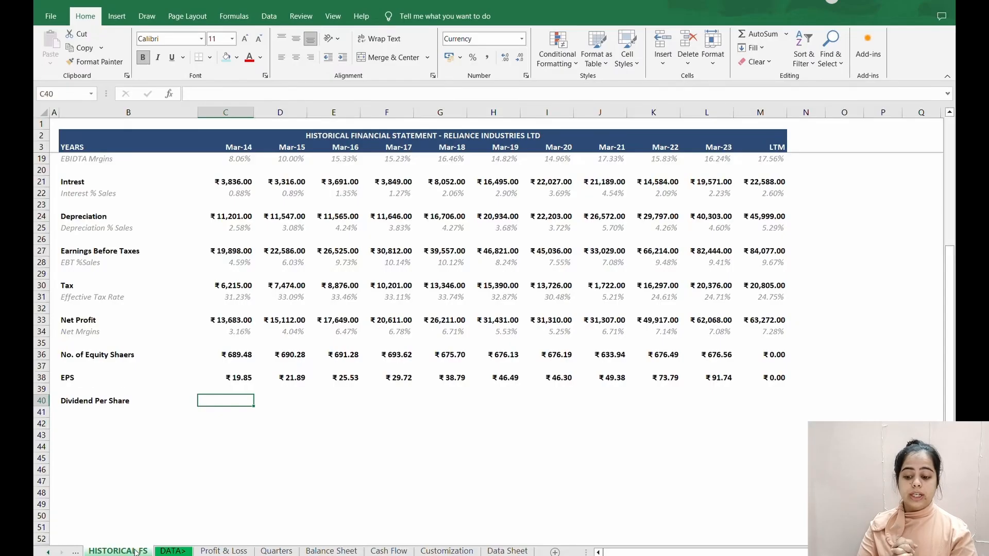
pyautogui.write('=i')
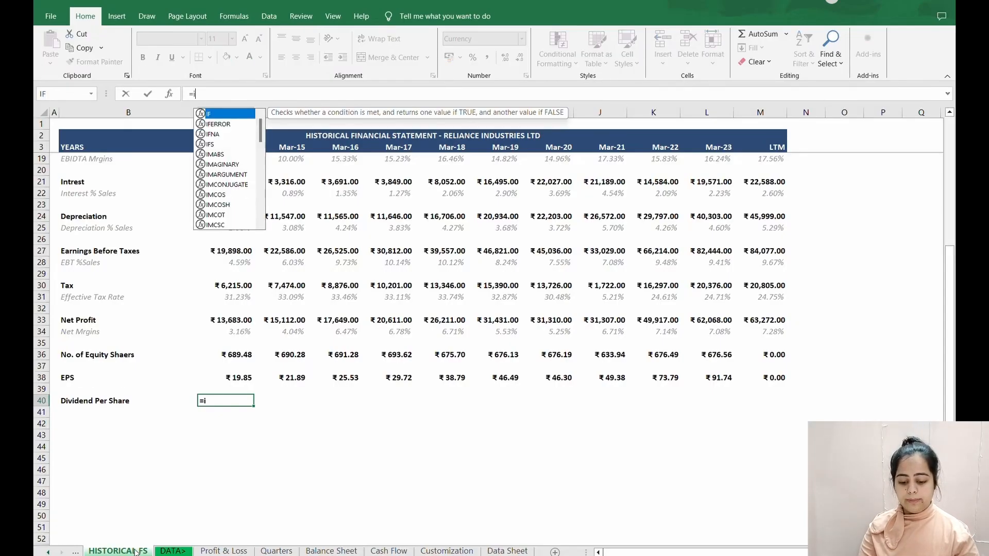
pyautogui.write('ferror')
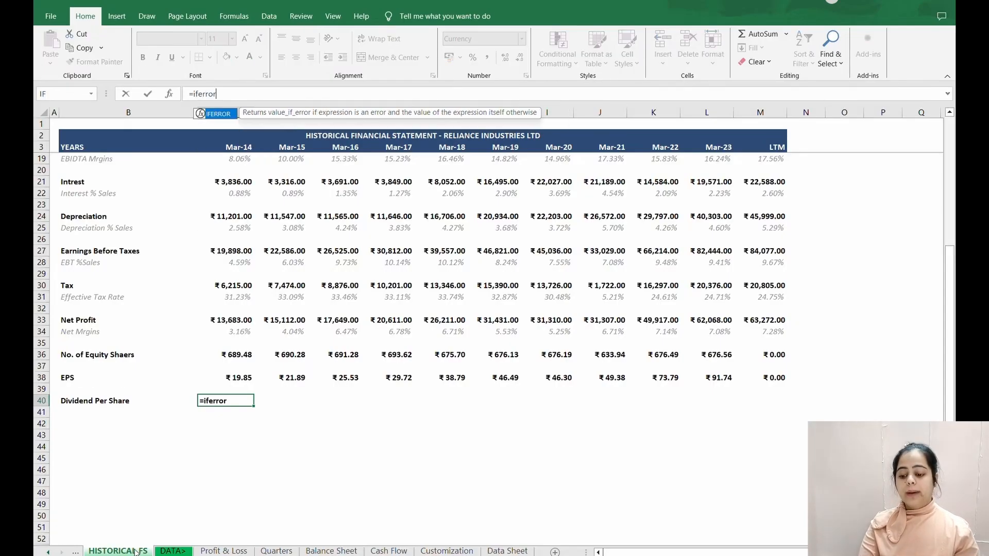
pyautogui.write('(')
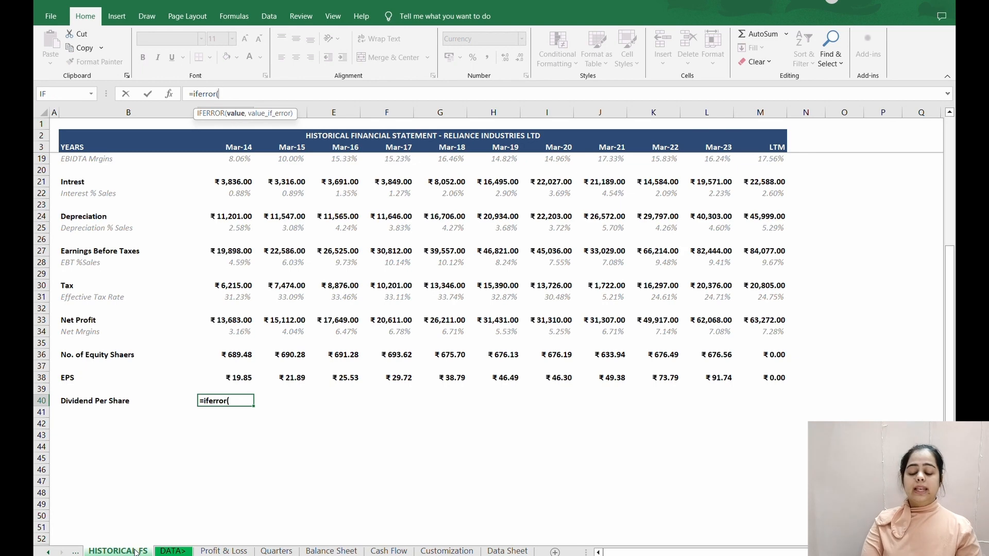
pyautogui.click(505, 550)
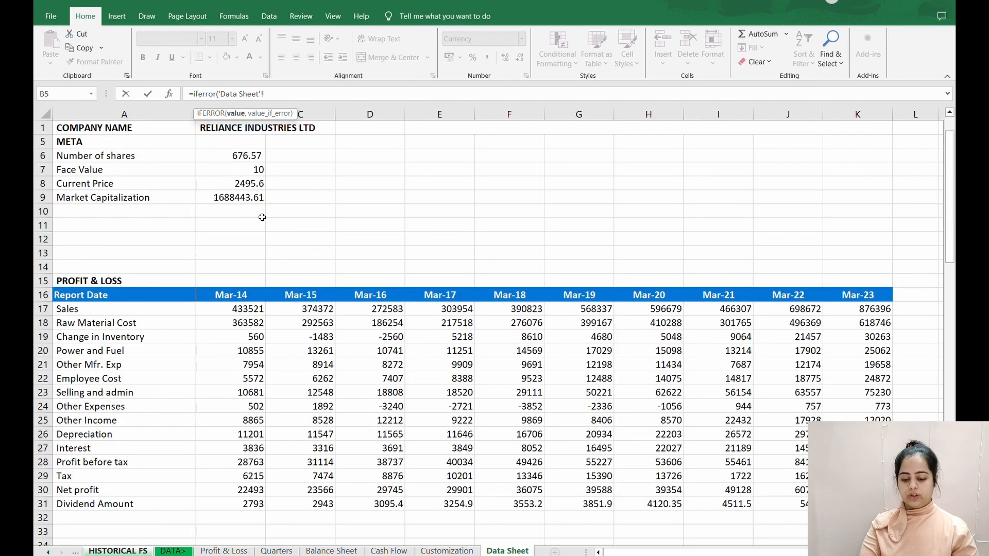
pyautogui.press('BackSpace')
pyautogui.press('BackSpace')
pyautogui.press('BackSpace')
pyautogui.press('BackSpace')
pyautogui.press('BackSpace')
pyautogui.press('BackSpace')
pyautogui.press('BackSpace')
pyautogui.press('BackSpace')
pyautogui.press('BackSpace')
pyautogui.press('BackSpace')
pyautogui.press('BackSpace')
pyautogui.press('BackSpace')
pyautogui.press('BackSpace')
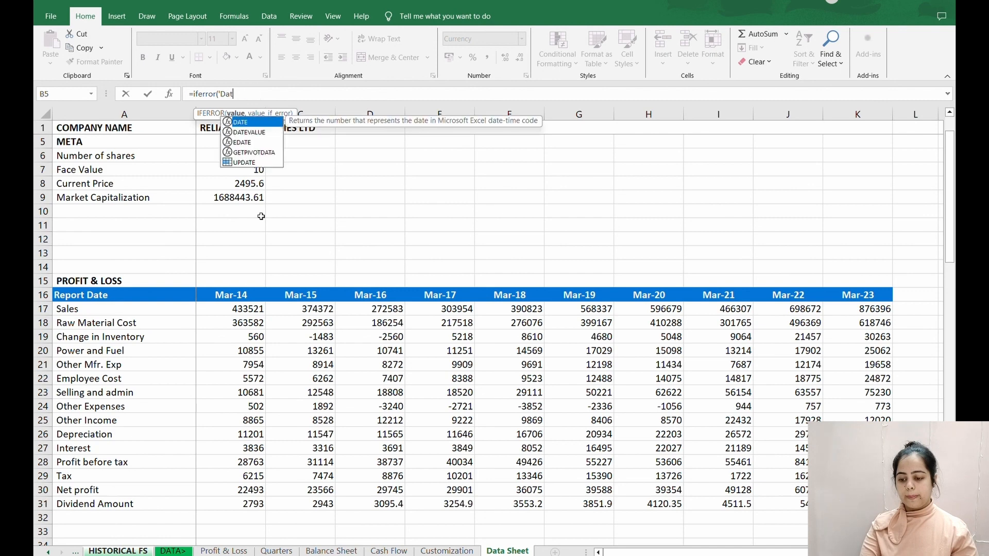
pyautogui.click(257, 504)
pyautogui.write('/')
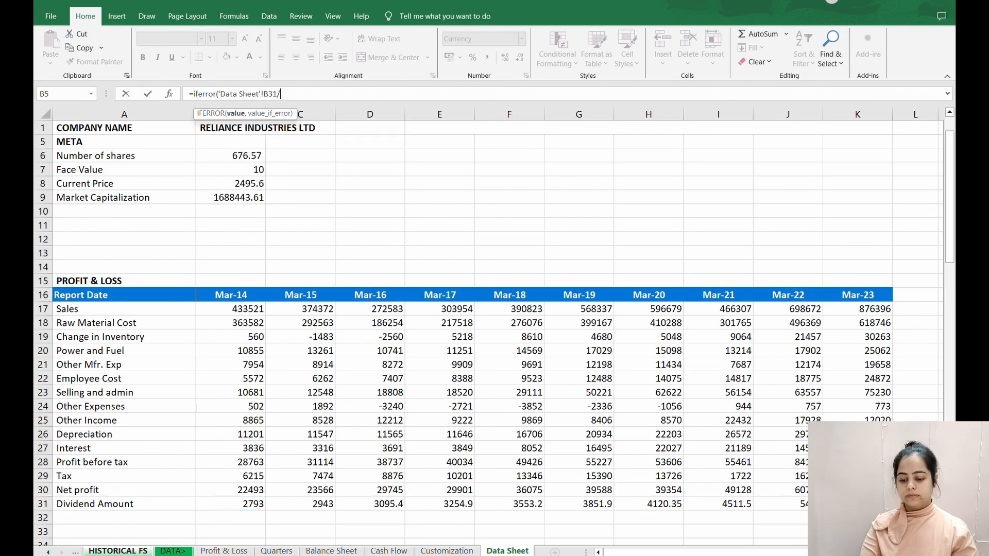
pyautogui.click(107, 552)
pyautogui.click(244, 359)
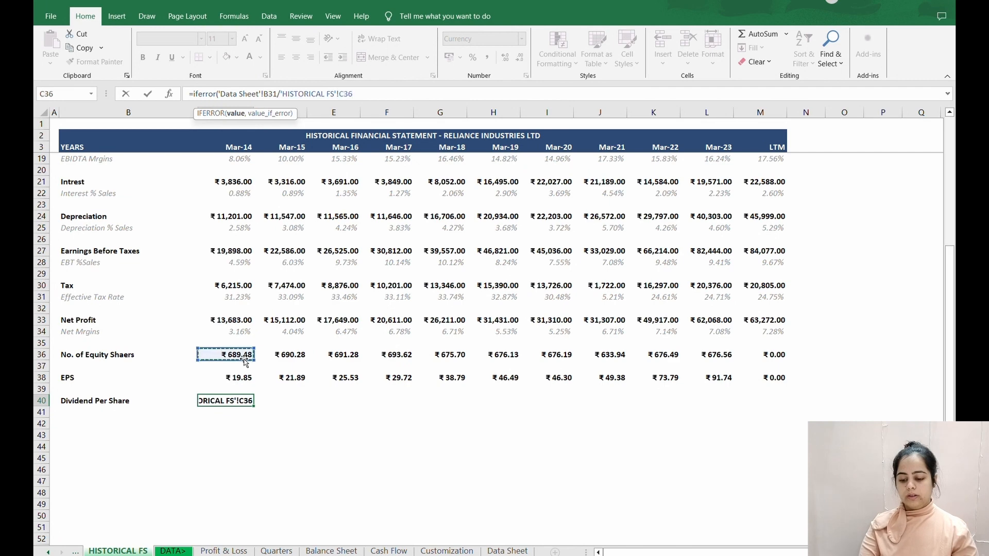
pyautogui.write(',0)')
pyautogui.hotkey('ctrl', 'Return')
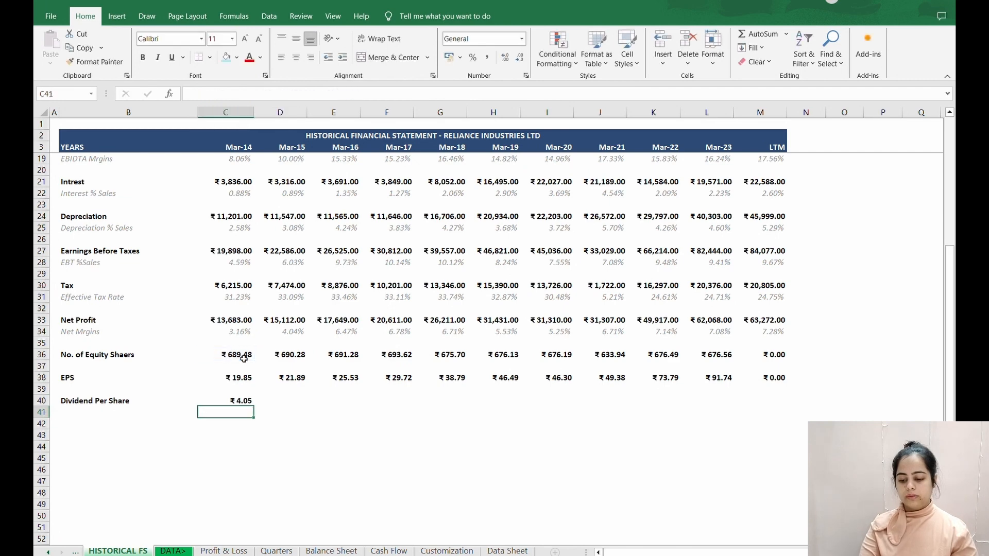
# Fill the dividend per share formula from C40 across the row through the LTM column, M40
pyautogui.hotkey('ctrl', 'c')
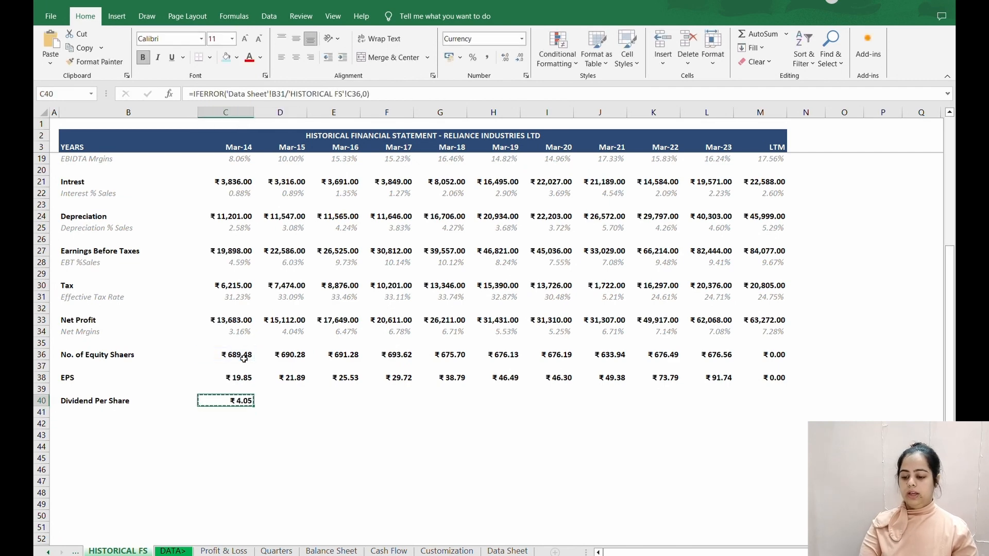
pyautogui.hotkey('shift', 'Right')
pyautogui.hotkey('shift', 'Right')
pyautogui.hotkey('shift', 'Right')
pyautogui.hotkey('shift', 'Right')
pyautogui.hotkey('shift', 'Right')
pyautogui.hotkey('shift', 'Right')
pyautogui.hotkey('shift', 'Right')
pyautogui.hotkey('shift', 'Right')
pyautogui.hotkey('shift', 'Right')
pyautogui.press('Right')
pyautogui.press('Left')
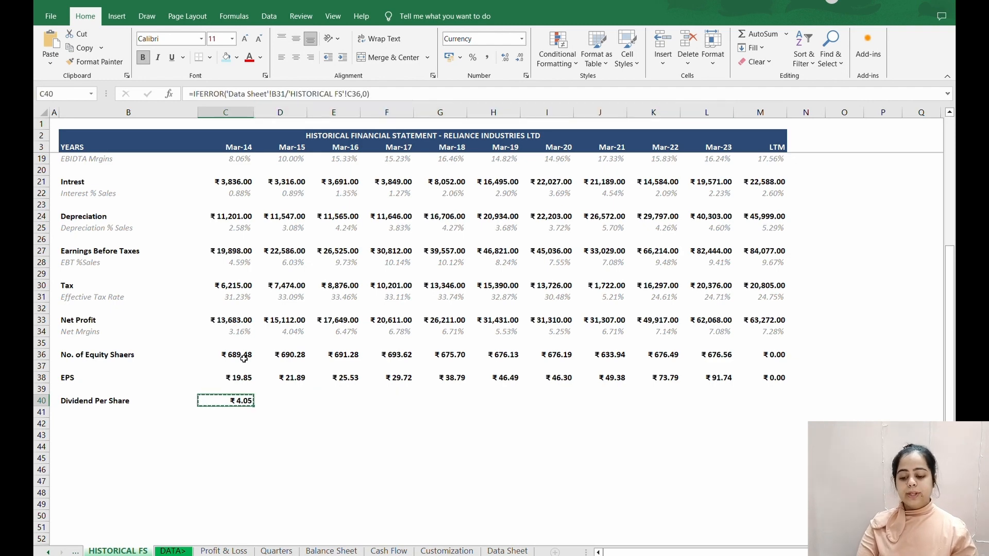
pyautogui.hotkey('shift', 'Right')
pyautogui.hotkey('shift', 'Right')
pyautogui.hotkey('shift', 'Right')
pyautogui.hotkey('shift', 'Right')
pyautogui.hotkey('shift', 'Right')
pyautogui.hotkey('shift', 'Right')
pyautogui.hotkey('shift', 'Right')
pyautogui.hotkey('shift', 'Right')
pyautogui.hotkey('shift', 'Right')
pyautogui.hotkey('shift', 'Right')
pyautogui.hotkey('ctrl', 'v')
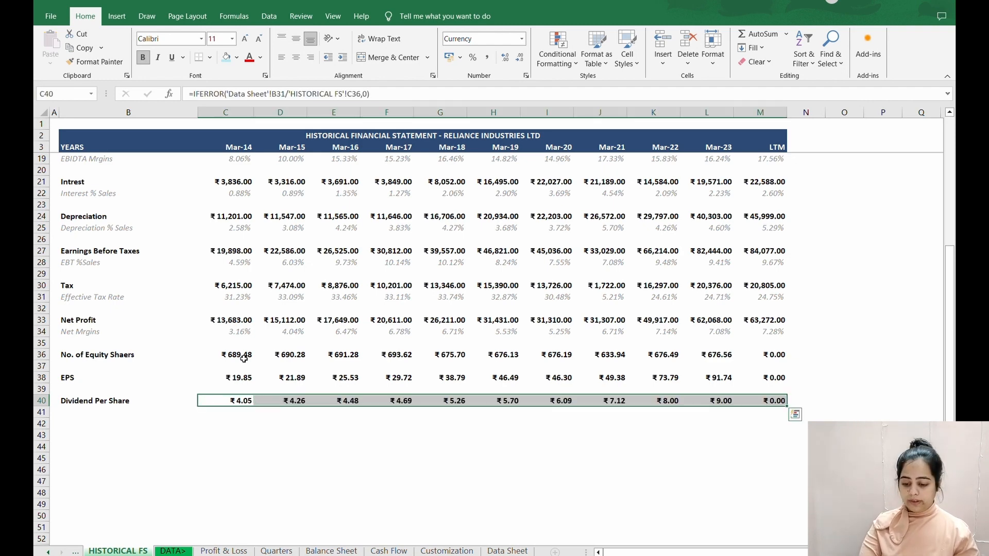
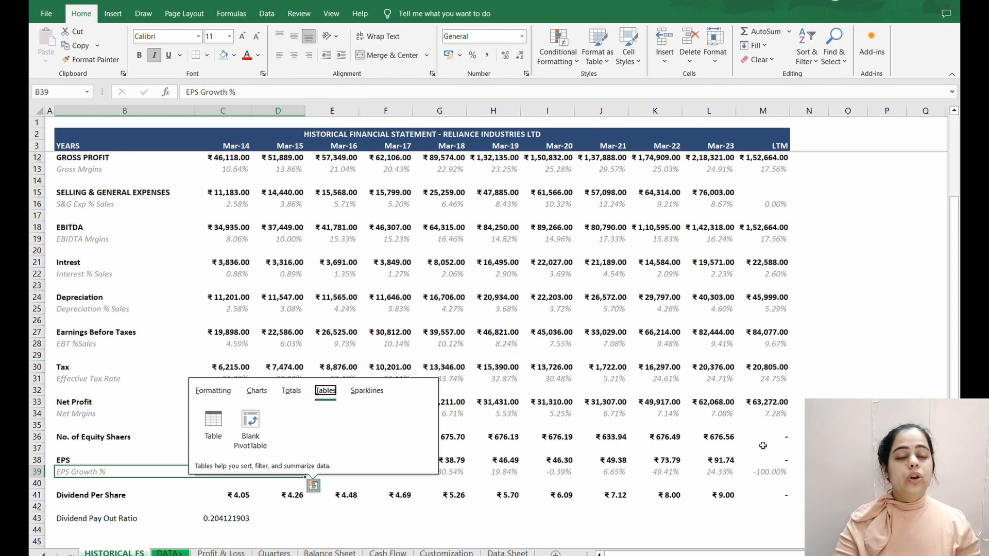
# Copy only the formats of the EPS Growth % row (B39:M39) onto the Dividend Pay Out Ratio row, B43:M43
pyautogui.click(705, 507)
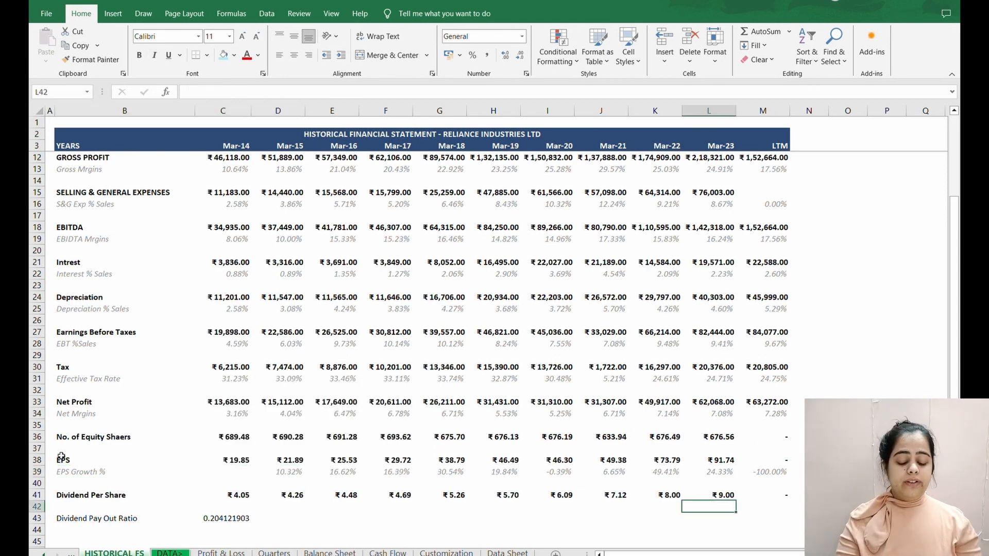
pyautogui.click(87, 478)
pyautogui.hotkey('shift', 'Right')
pyautogui.hotkey('shift', 'Right')
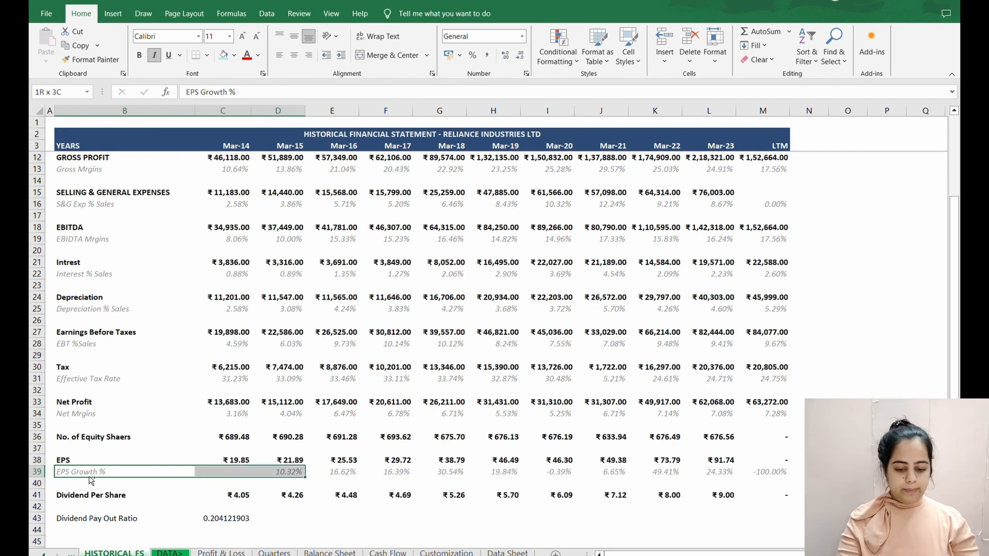
pyautogui.hotkey('ctrl', 'shift', 'Right')
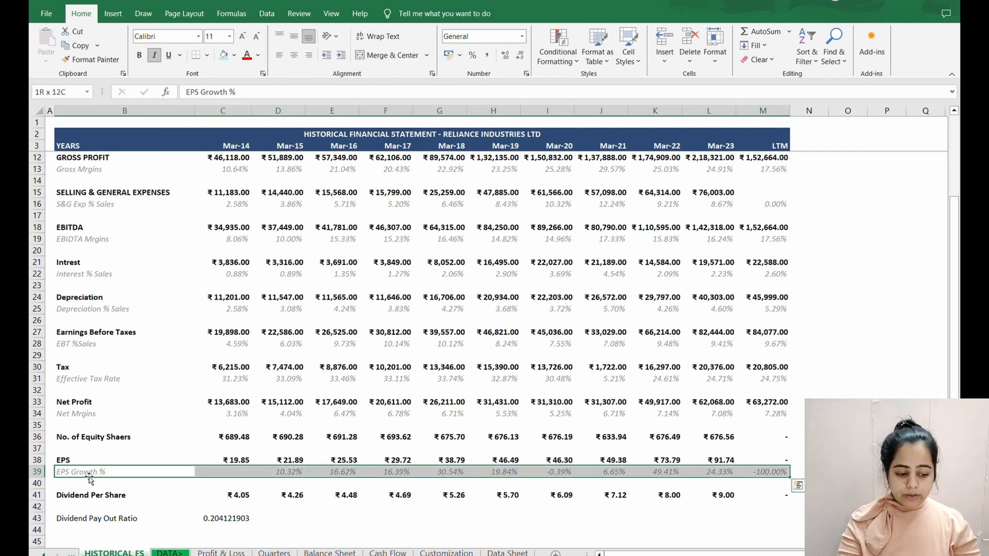
pyautogui.hotkey('ctrl', 'c')
pyautogui.press('Down')
pyautogui.press('Down')
pyautogui.press('Down')
pyautogui.press('Down')
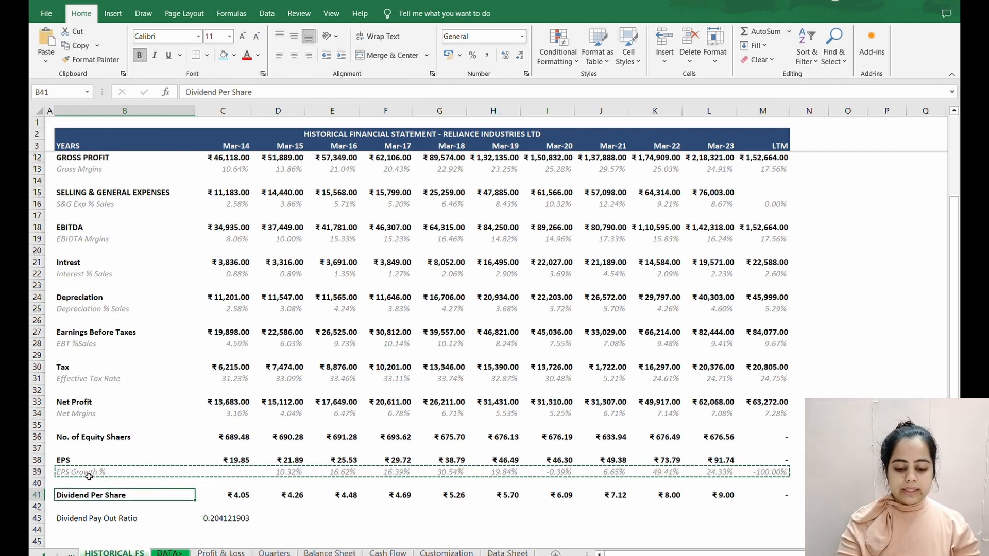
pyautogui.hotkey('shift', 'Right')
pyautogui.hotkey('shift', 'Right')
pyautogui.hotkey('shift', 'Right')
pyautogui.hotkey('shift', 'Right')
pyautogui.hotkey('shift', 'Right')
pyautogui.hotkey('shift', 'Right')
pyautogui.hotkey('shift', 'Right')
pyautogui.hotkey('shift', 'Right')
pyautogui.hotkey('shift', 'Right')
pyautogui.hotkey('shift', 'Right')
pyautogui.hotkey('shift', 'Right')
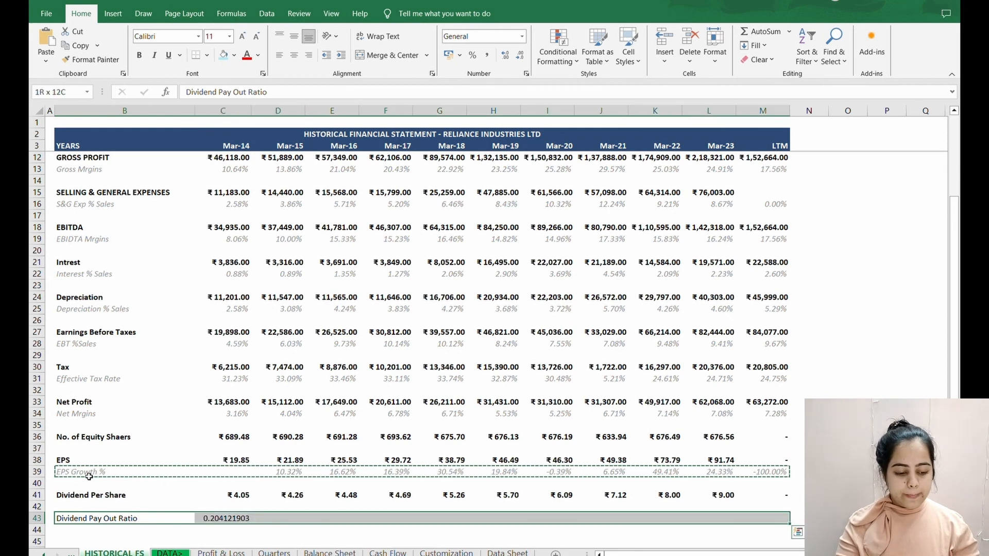
pyautogui.hotkey('ctrl', 'alt', 'v')
pyautogui.press('Down')
pyautogui.press('Down')
pyautogui.press('Down')
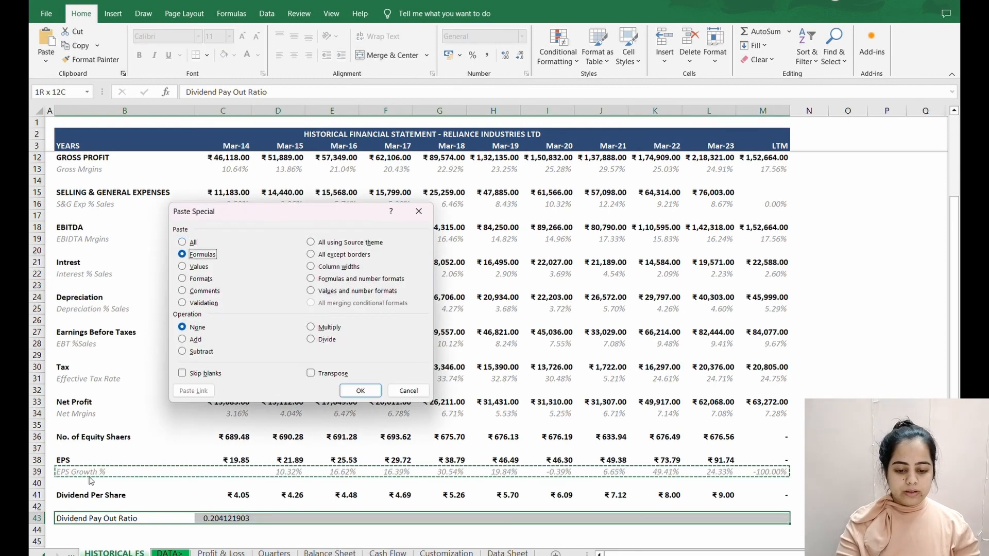
pyautogui.press('Return')
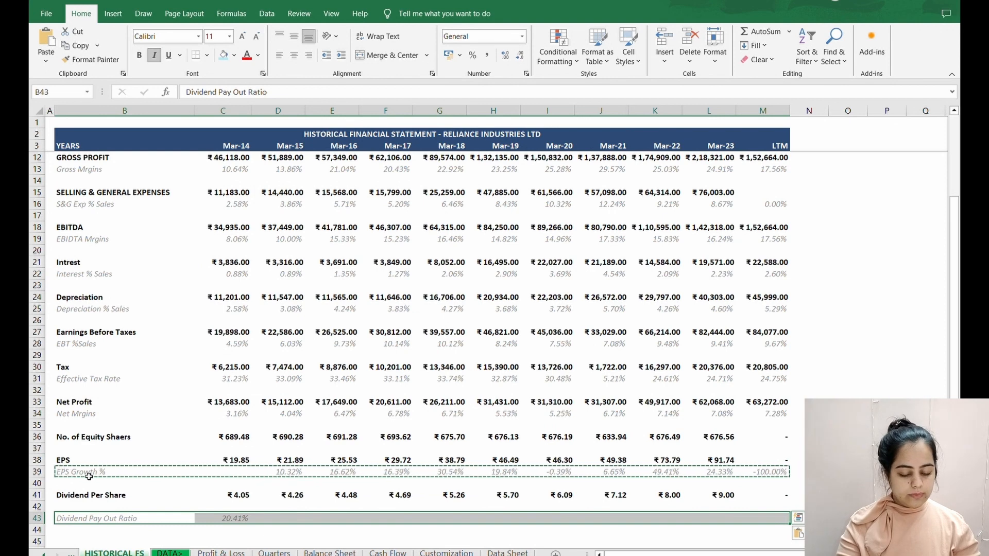
pyautogui.press('Escape')
# Fill the payout ratio formula =C41/C38 from C43 across the row through the LTM column, M43
pyautogui.press('Right')
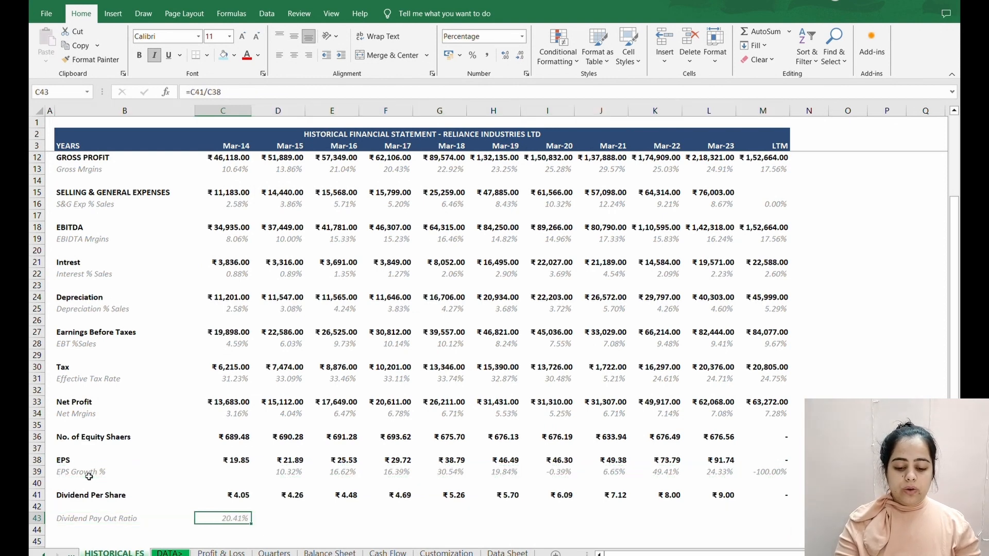
pyautogui.hotkey('ctrl', 'c')
pyautogui.hotkey('shift', 'Right')
pyautogui.hotkey('shift', 'Right')
pyautogui.hotkey('shift', 'Right')
pyautogui.hotkey('shift', 'Right')
pyautogui.hotkey('shift', 'Right')
pyautogui.hotkey('shift', 'Right')
pyautogui.hotkey('shift', 'Right')
pyautogui.hotkey('shift', 'Right')
pyautogui.hotkey('shift', 'Right')
pyautogui.hotkey('shift', 'Right')
pyautogui.hotkey('shift', 'Right')
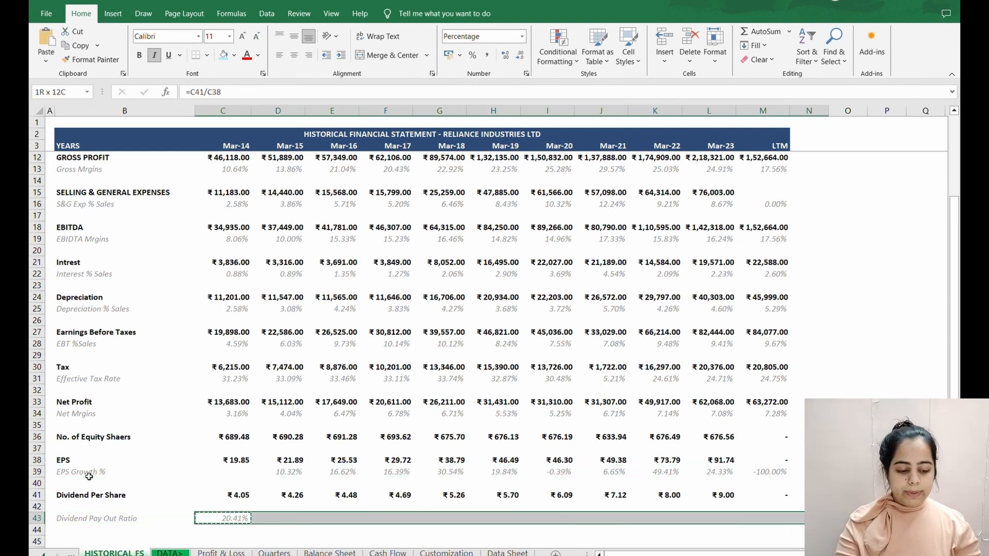
pyautogui.hotkey('shift', 'Left')
pyautogui.press('Return')
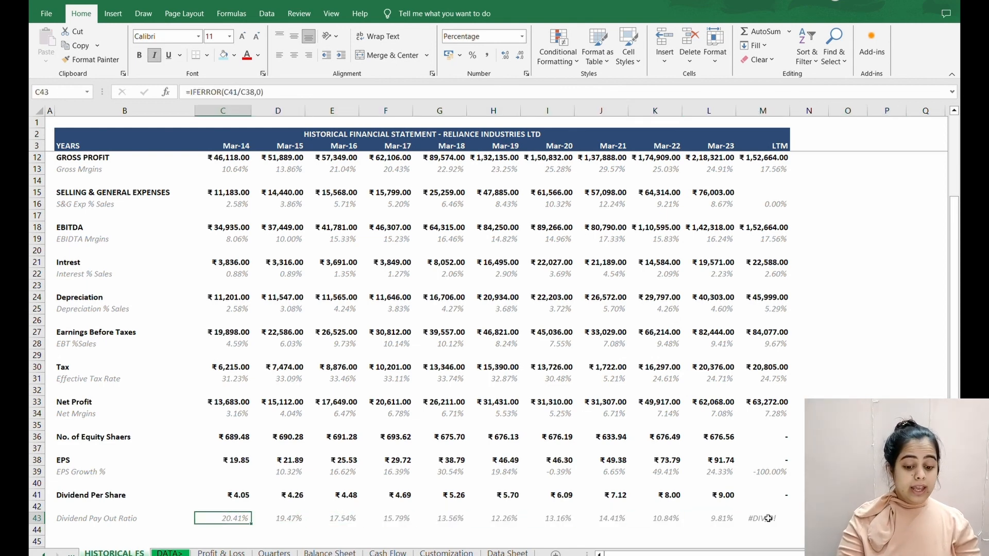
# Fill the payout ratio formula =IFERROR(C41/C38,0) from C43 across the row through the LTM column, M43
pyautogui.hotkey('ctrl', 'z')
pyautogui.hotkey('ctrl', 'y')
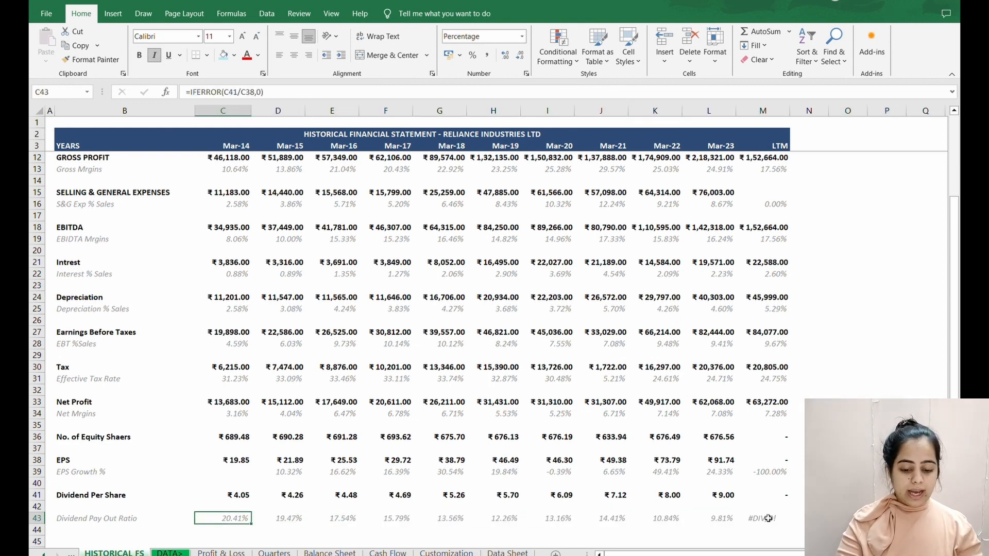
pyautogui.hotkey('ctrl', 'c')
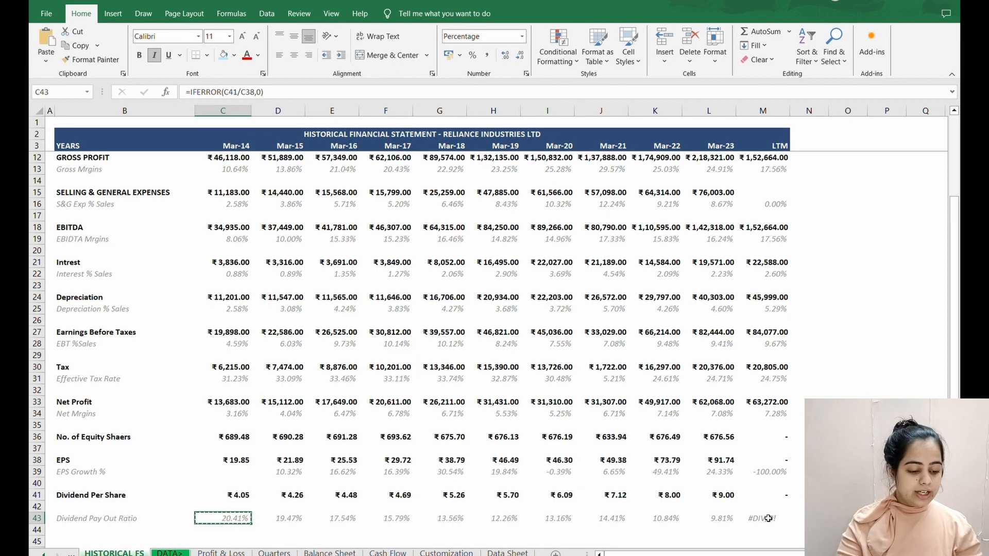
pyautogui.keyDown('shift'); pyautogui.click(767, 518); pyautogui.keyUp('shift')
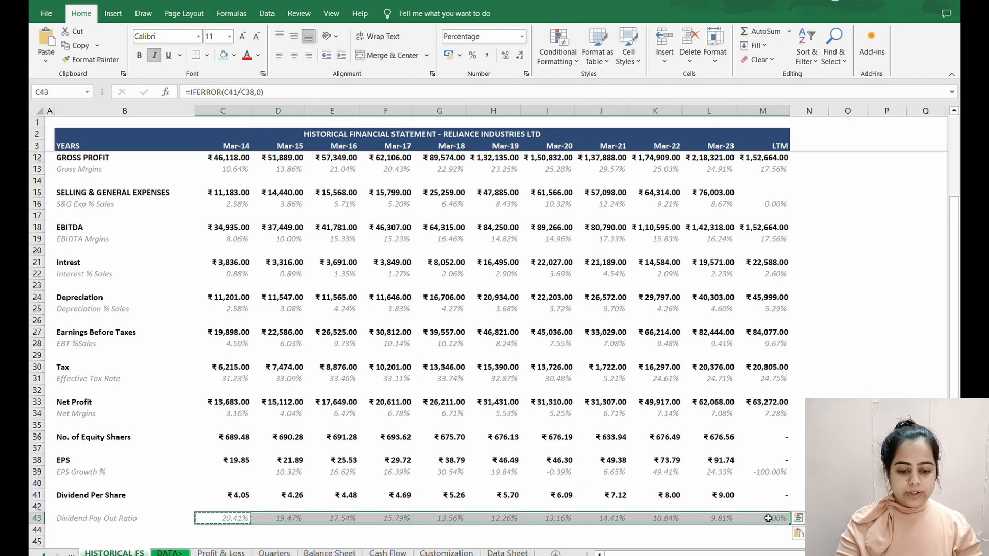
pyautogui.press('Return')
pyautogui.press('Up')
pyautogui.press('Up')
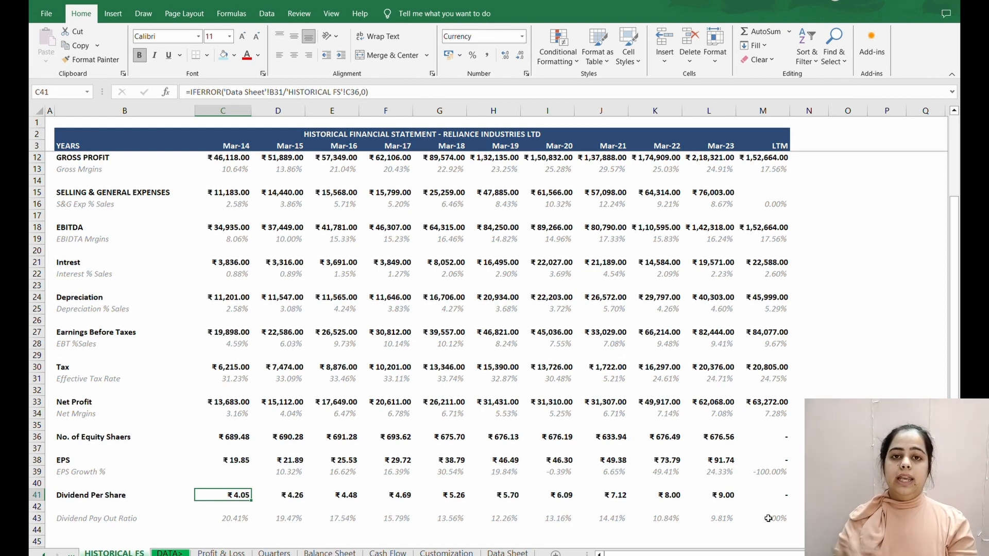
pyautogui.press('Down')
pyautogui.press('Down')
pyautogui.press('Down')
pyautogui.press('Left')
pyautogui.press('Down')
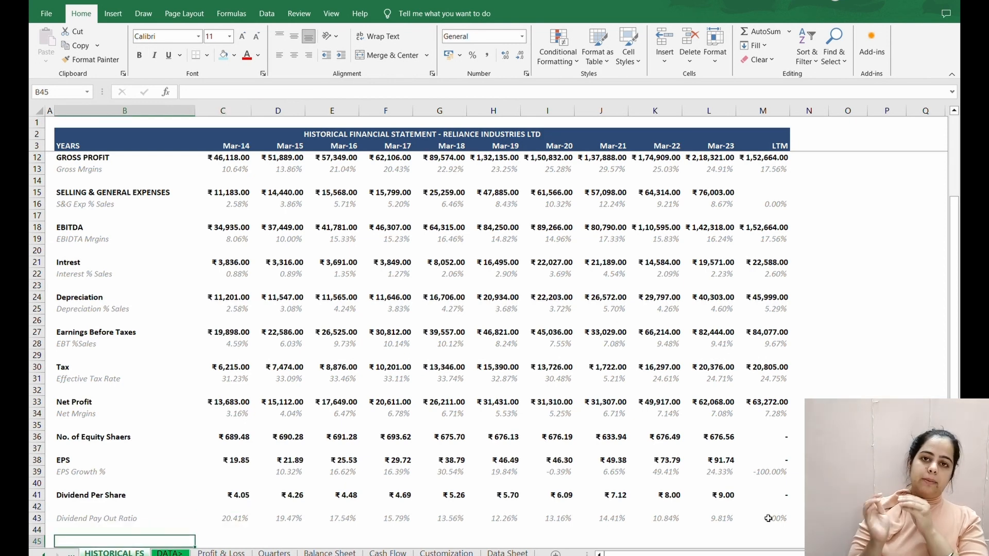
pyautogui.press('Up')
pyautogui.press('Up')
pyautogui.press('Up')
pyautogui.press('Down')
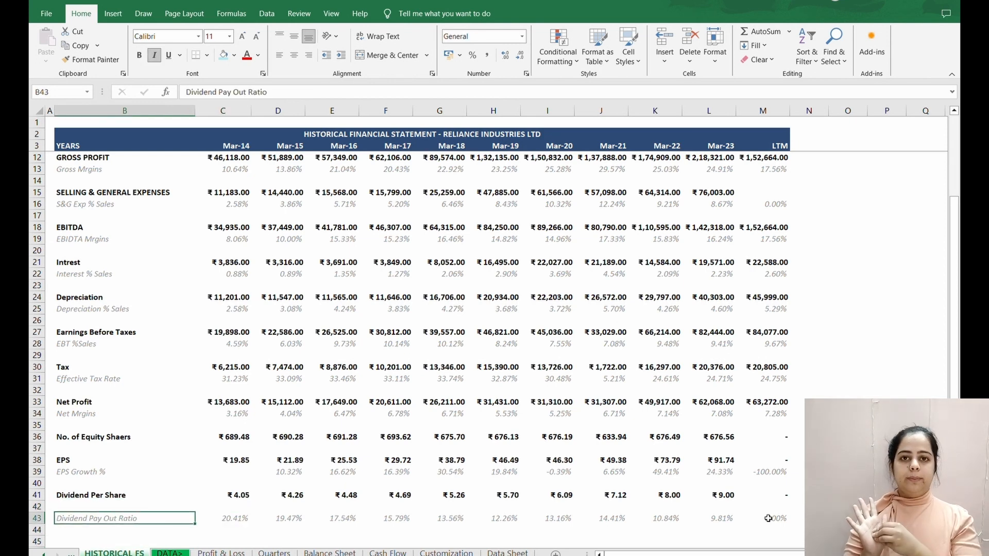
pyautogui.press('Right')
pyautogui.press('Up')
pyautogui.press('Up')
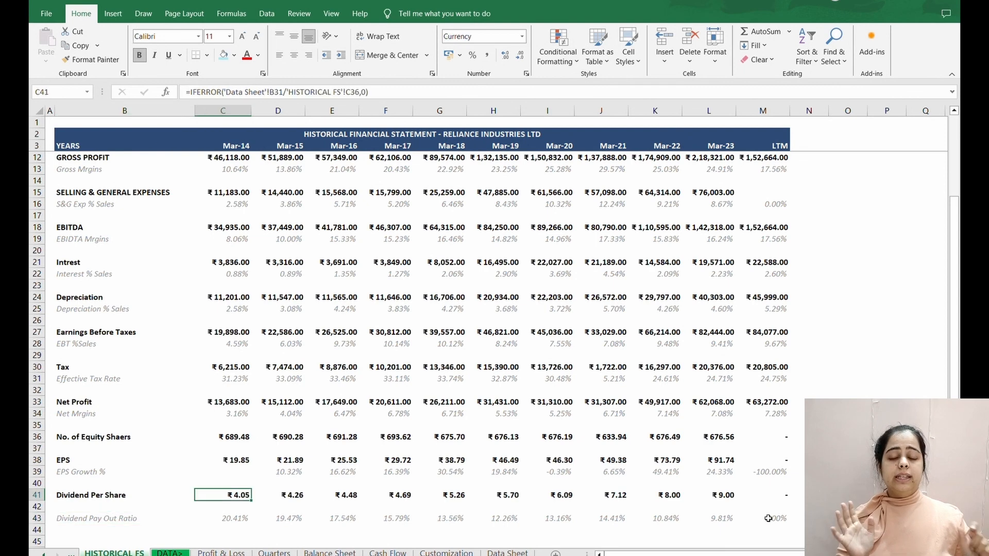
pyautogui.press('Down')
pyautogui.press('Down')
pyautogui.press('Down')
pyautogui.press('Left')
pyautogui.press('Down')
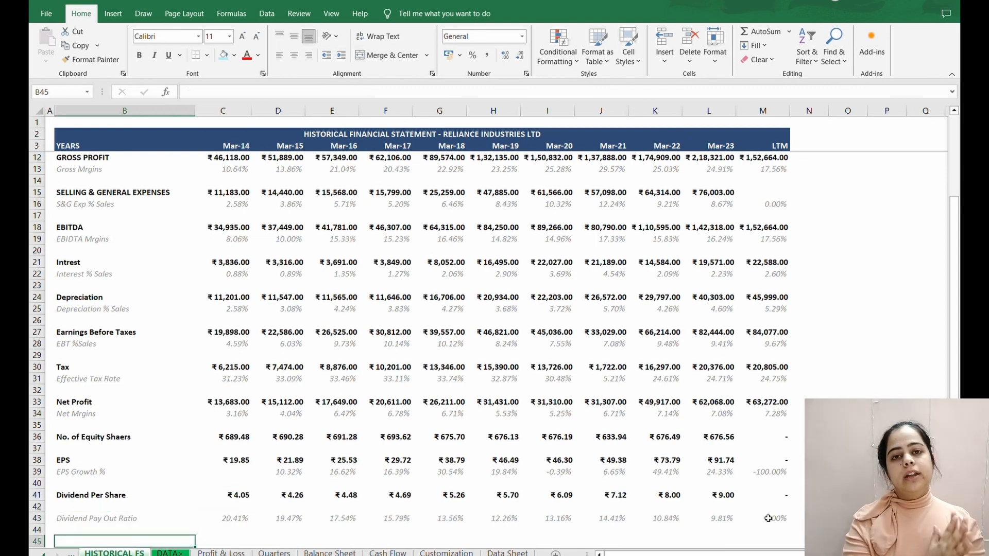
pyautogui.press('Up')
pyautogui.press('Up')
pyautogui.press('Up')
pyautogui.press('Down')
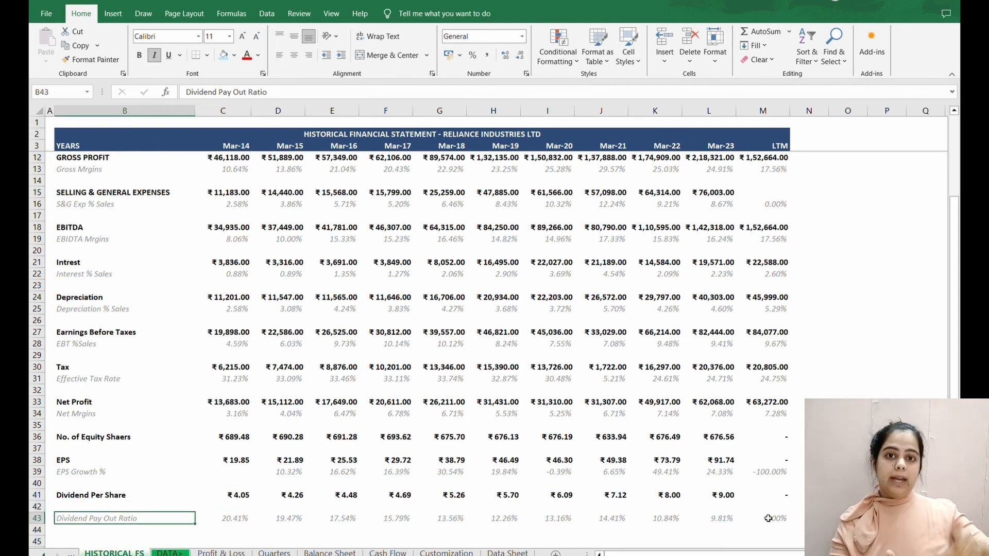
pyautogui.press('Right')
pyautogui.press('Up')
pyautogui.press('Up')
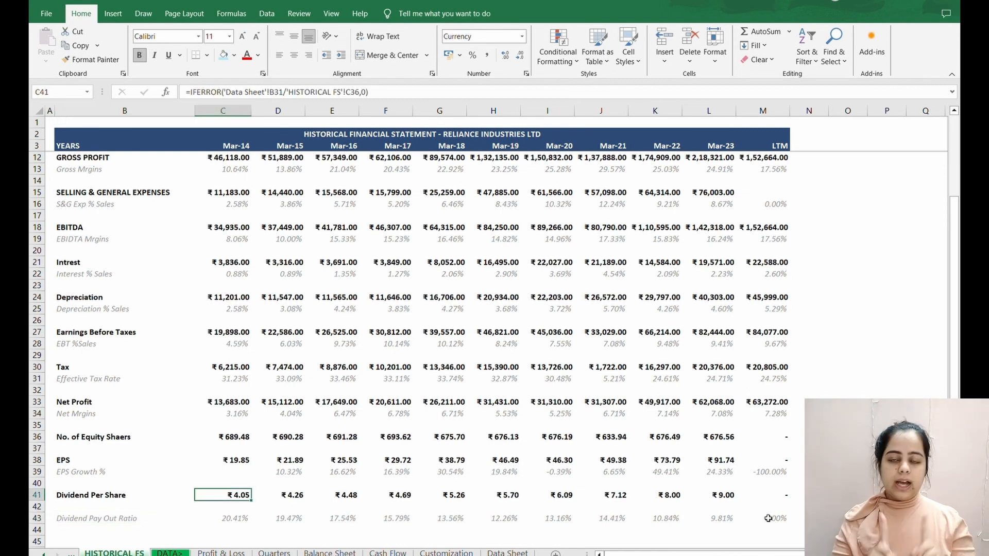
pyautogui.press('Down')
pyautogui.press('Down')
pyautogui.press('Down')
pyautogui.press('Left')
pyautogui.press('Down')
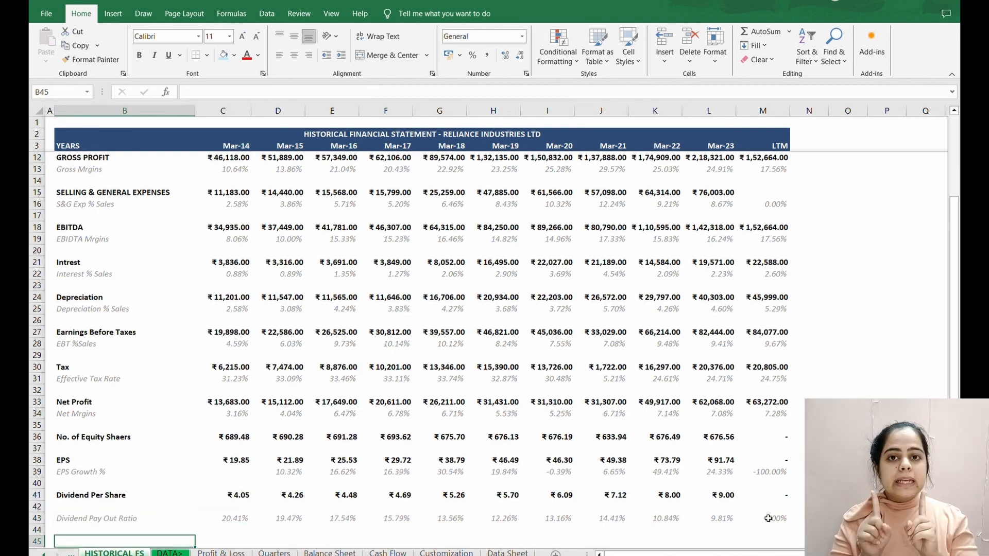
pyautogui.press('Up')
pyautogui.press('Up')
pyautogui.press('Up')
pyautogui.press('Down')
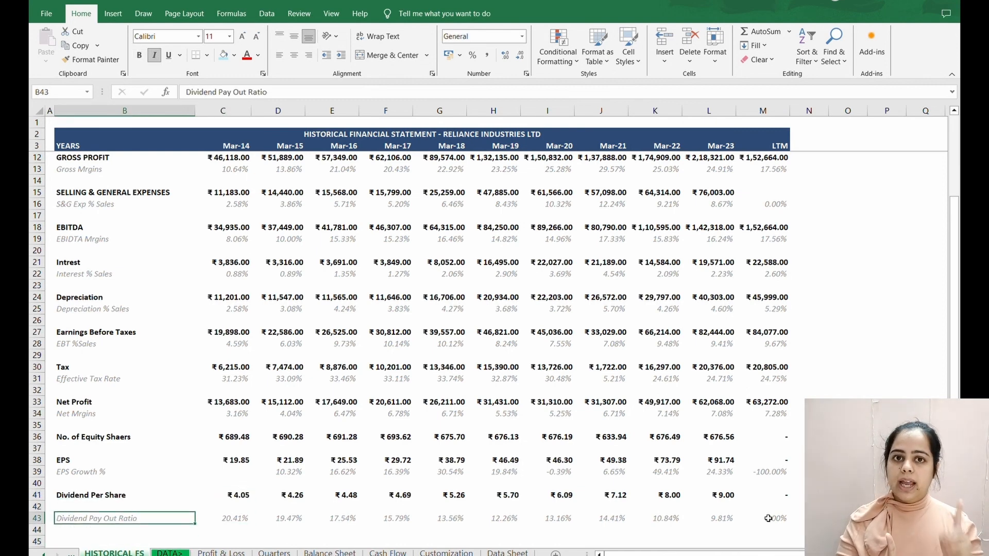
pyautogui.press('Right')
pyautogui.press('Up')
pyautogui.press('Up')
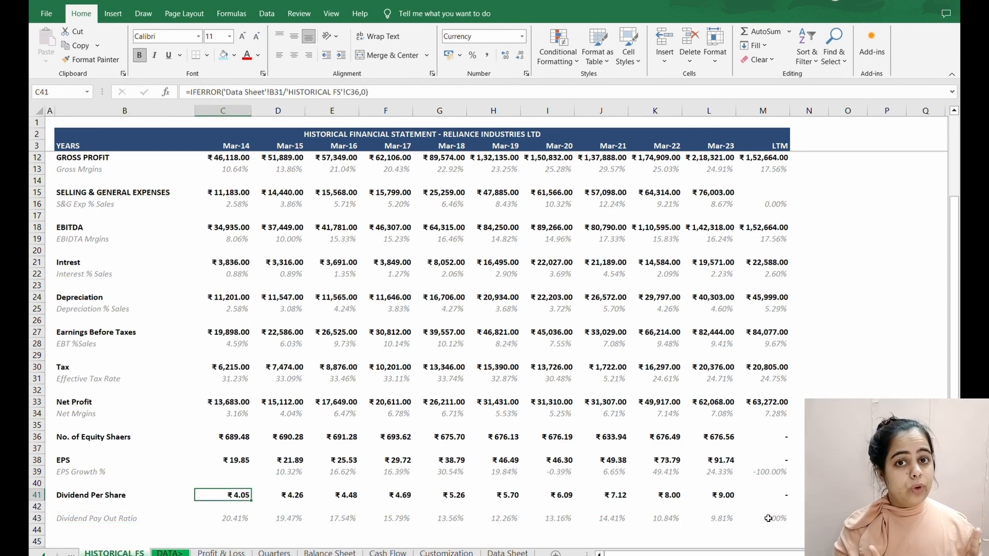
pyautogui.press('Down')
pyautogui.press('Down')
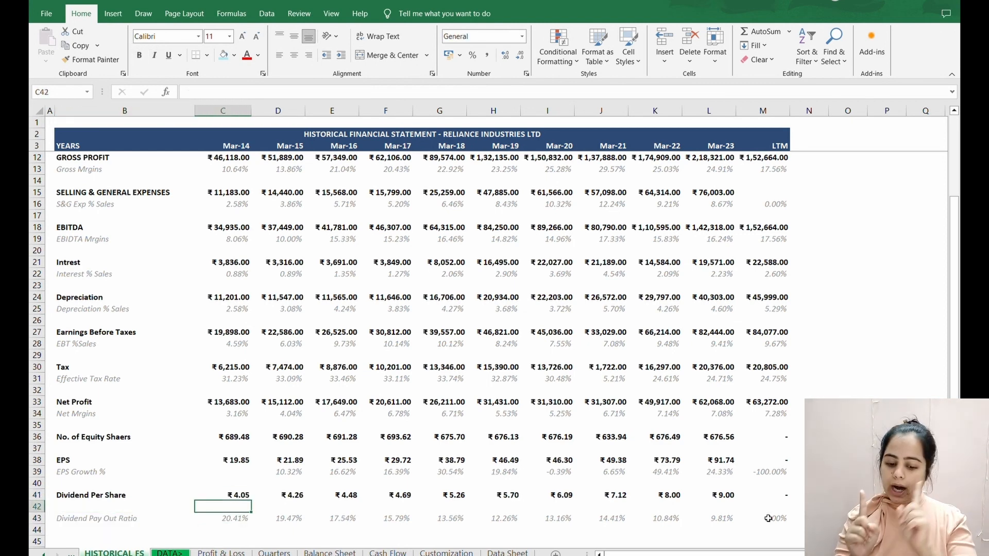
pyautogui.press('Down')
pyautogui.press('Left')
pyautogui.press('Down')
pyautogui.press('Up')
pyautogui.press('Up')
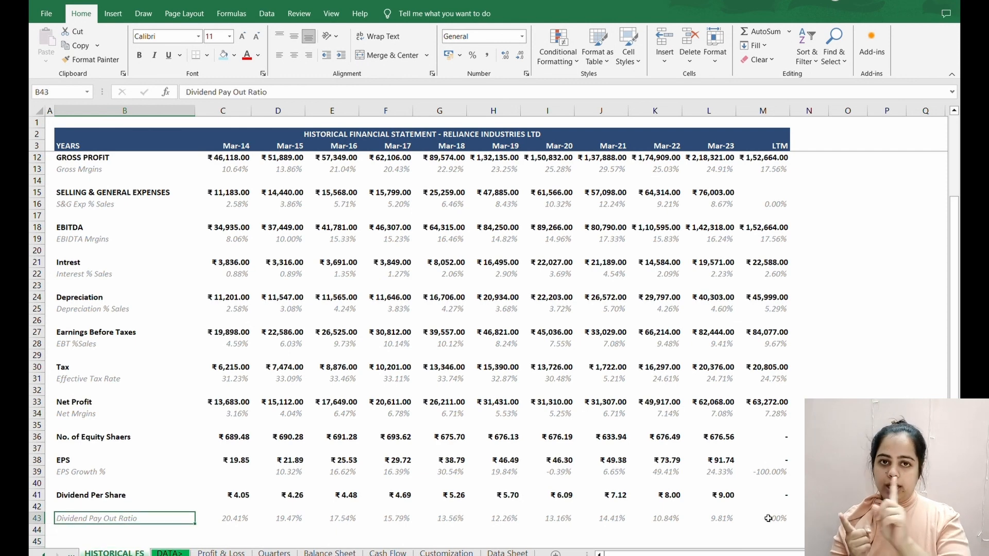
pyautogui.press('Up')
pyautogui.press('Down')
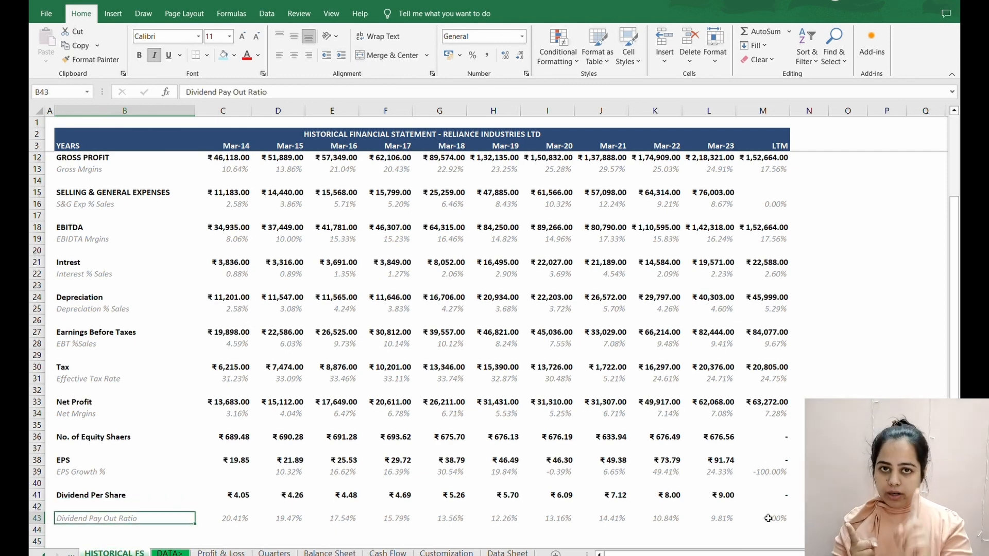
pyautogui.press('Right')
pyautogui.press('Up')
pyautogui.press('Up')
pyautogui.press('Down')
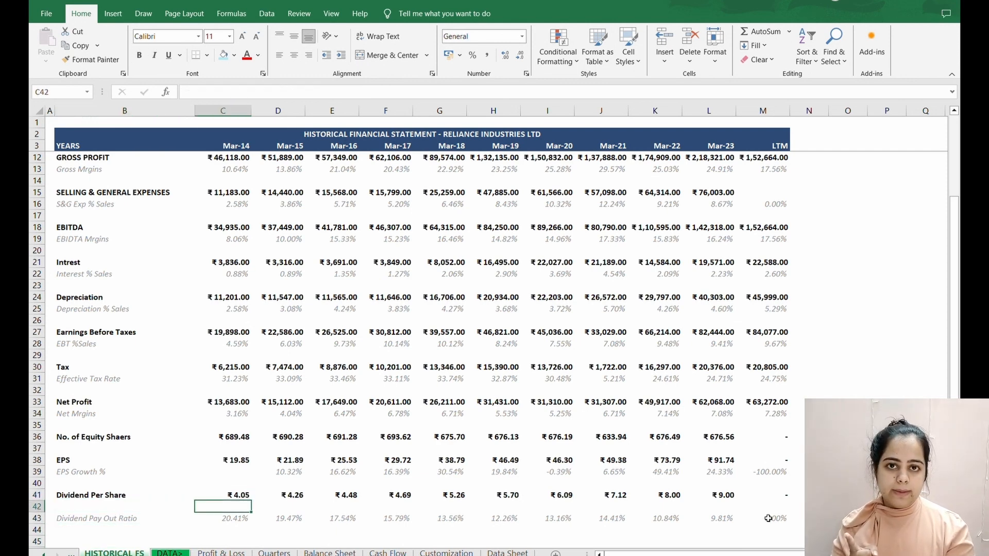
pyautogui.press('Down')
pyautogui.press('Down')
pyautogui.press('Left')
pyautogui.press('Down')
pyautogui.press('Up')
pyautogui.press('Up')
pyautogui.press('Up')
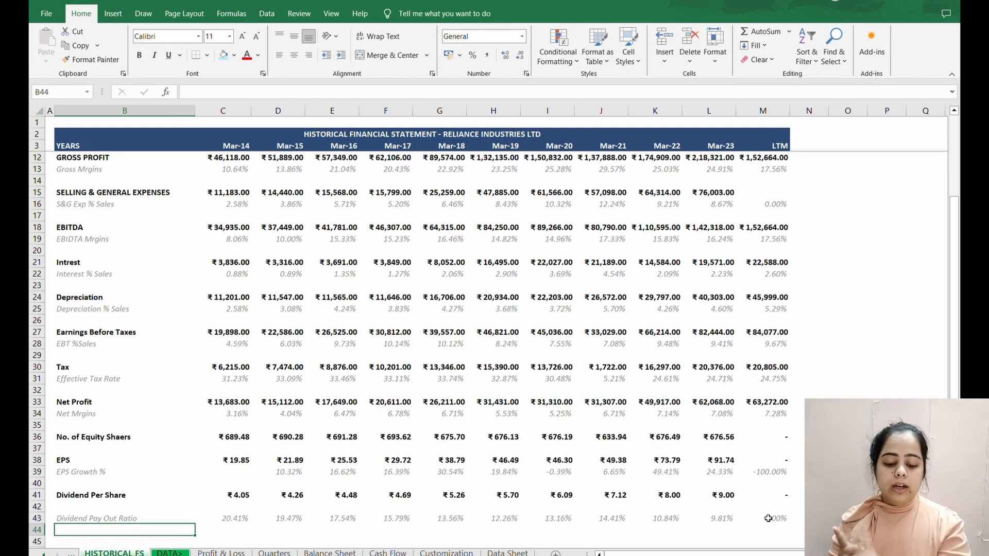
pyautogui.press('Down')
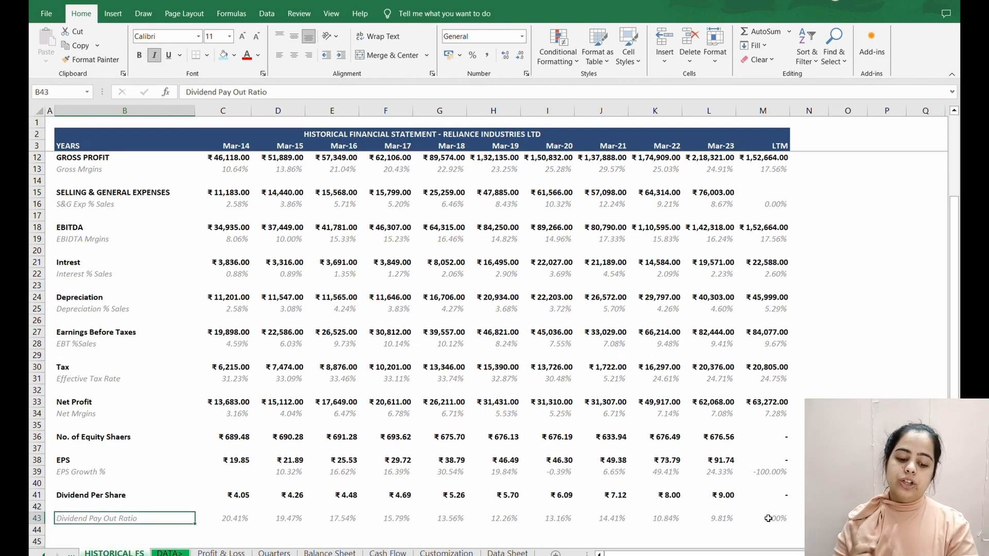
pyautogui.press('Right')
pyautogui.press('Up')
pyautogui.press('Up')
pyautogui.press('Down')
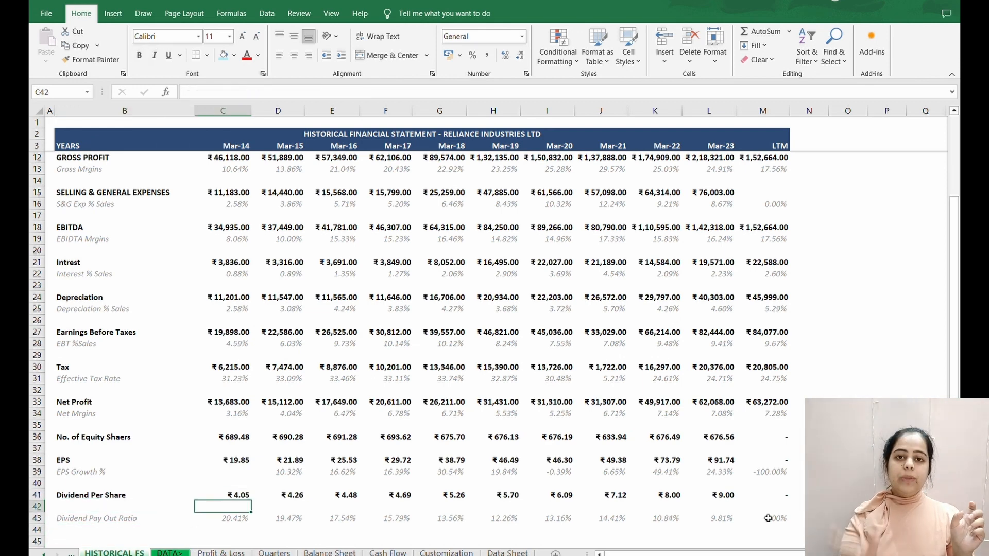
pyautogui.press('Down')
pyautogui.press('Down')
pyautogui.press('Left')
pyautogui.press('Down')
pyautogui.press('Up')
pyautogui.press('Up')
pyautogui.press('Up')
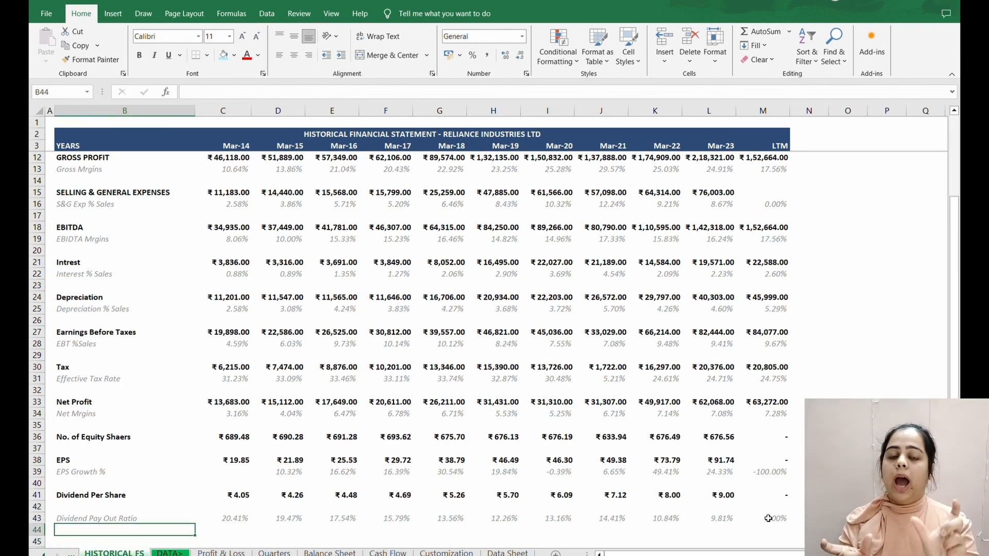
pyautogui.press('Down')
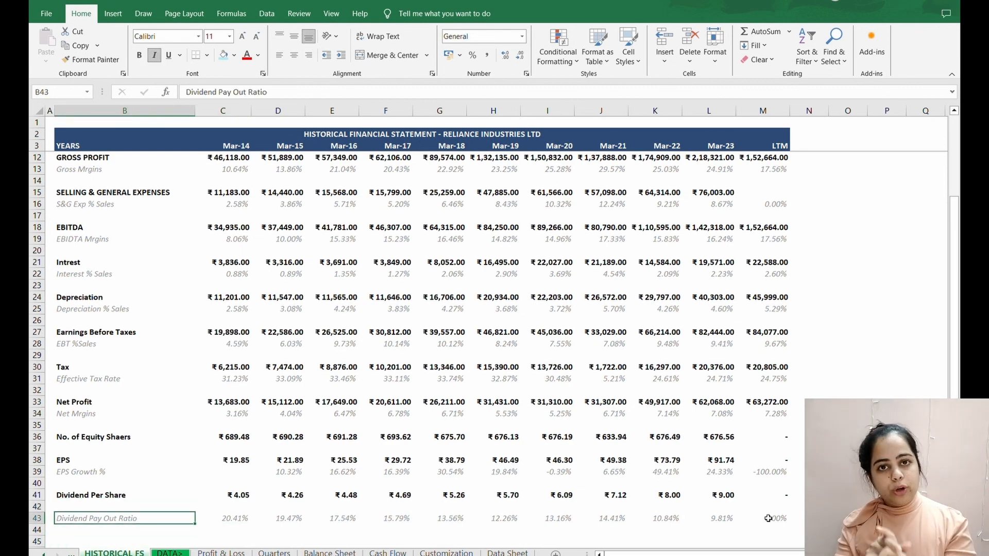
# Move the Dividend Pay Out Ratio row from B43:M43 up to B42:M42, directly beneath Dividend Per Share
pyautogui.keyDown('shift'); pyautogui.click(768, 518); pyautogui.keyUp('shift')
pyautogui.hotkey('ctrl', 'c')
pyautogui.scroll(-2, 767, 518)
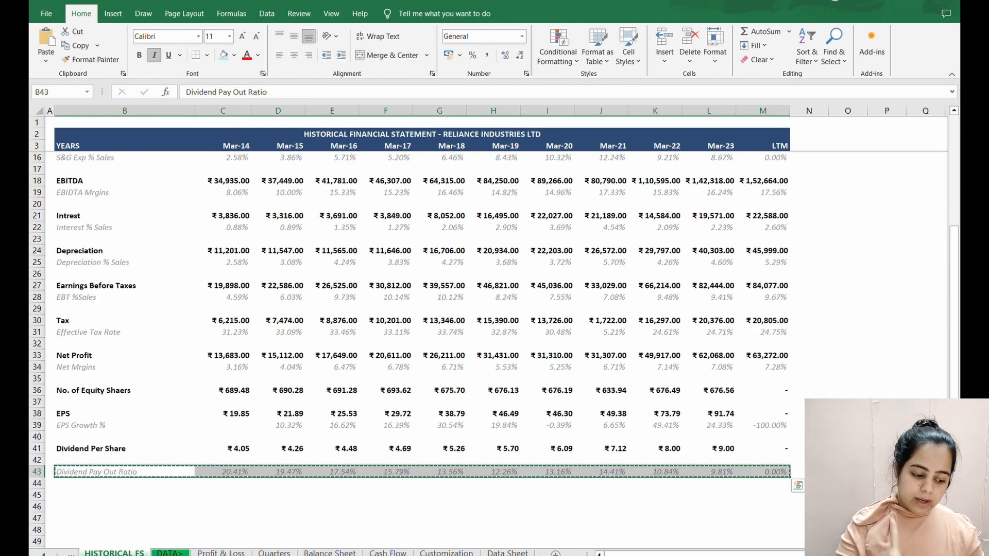
pyautogui.moveTo(96, 454); pyautogui.dragTo(780, 455)
pyautogui.hotkey('ctrl', 'v')
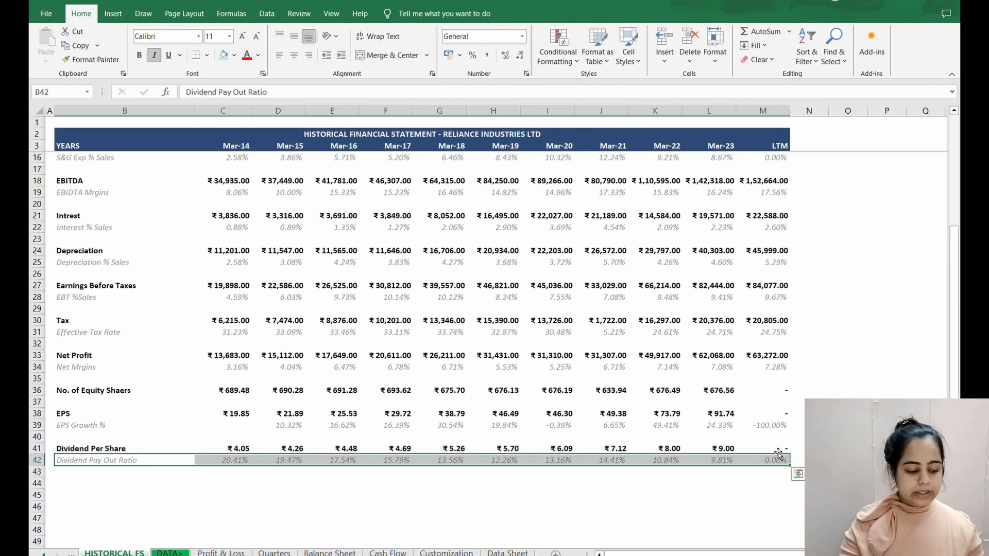
# Enter the row label Retained Earnings in B44, leaving one blank row below the Dividend Pay Out Ratio row
pyautogui.press('Down')
pyautogui.press('Down')
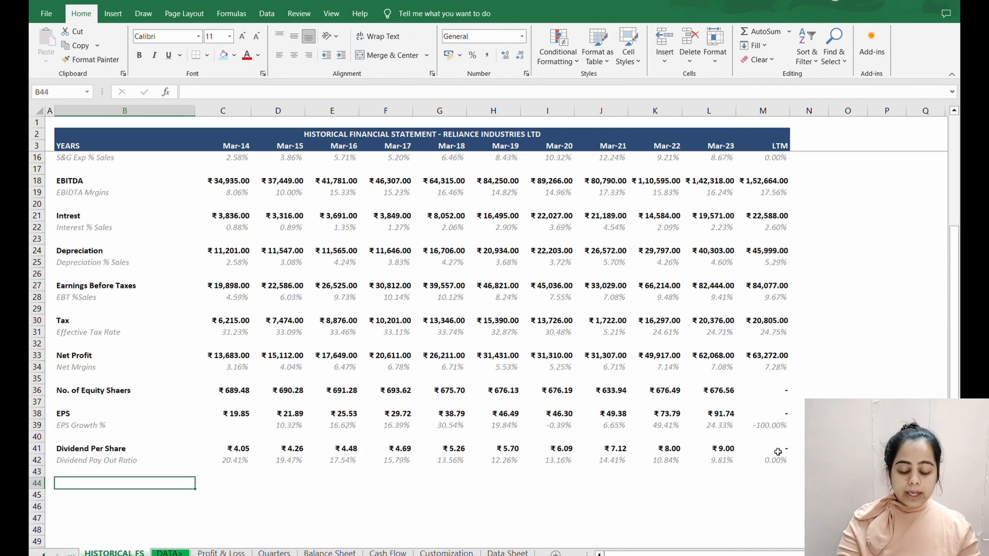
pyautogui.write('Retain')
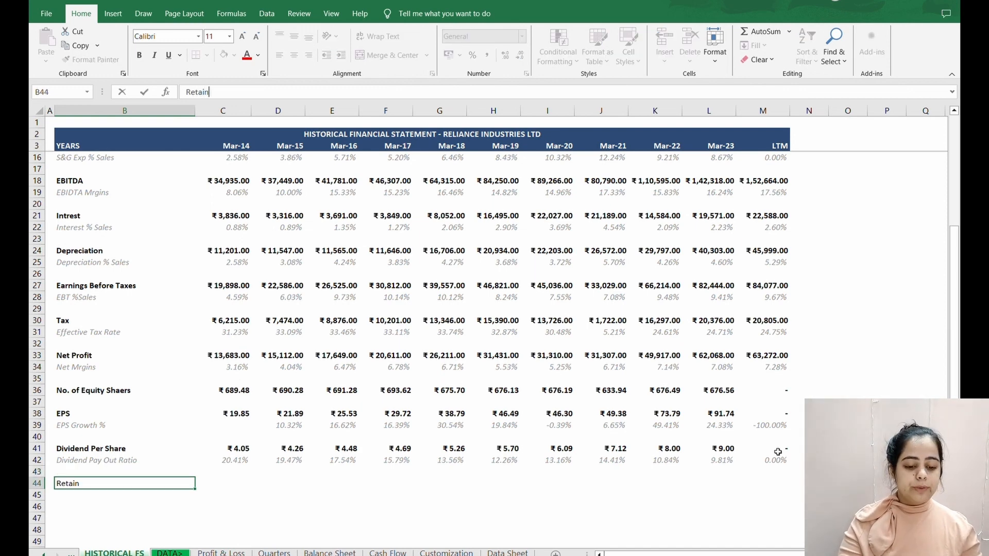
pyautogui.write('ed Earnings')
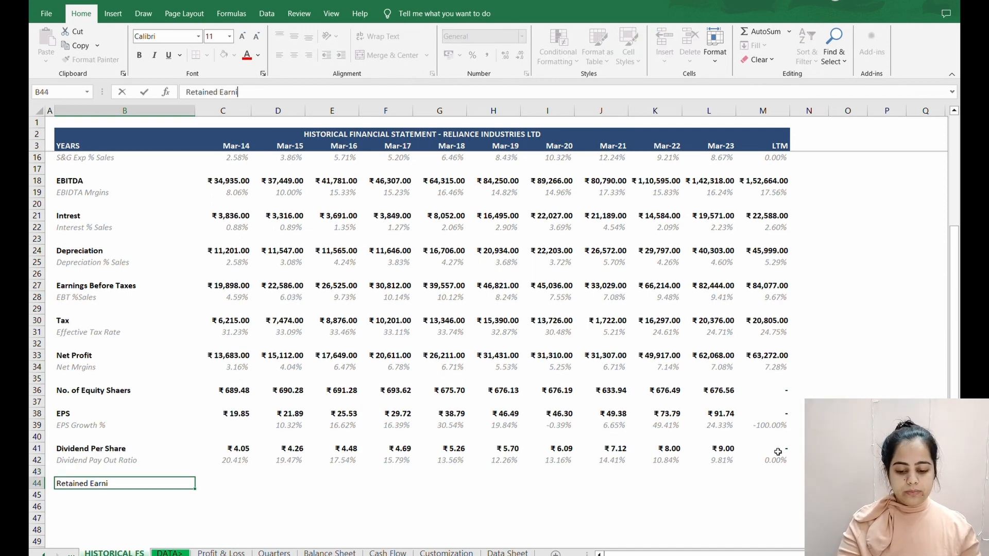
# Copy only the formats of the Dividend Per Share row (B41:M41) onto the Retained Earnings row, B44:M44
pyautogui.press('Up')
pyautogui.press('Up')
pyautogui.press('Up')
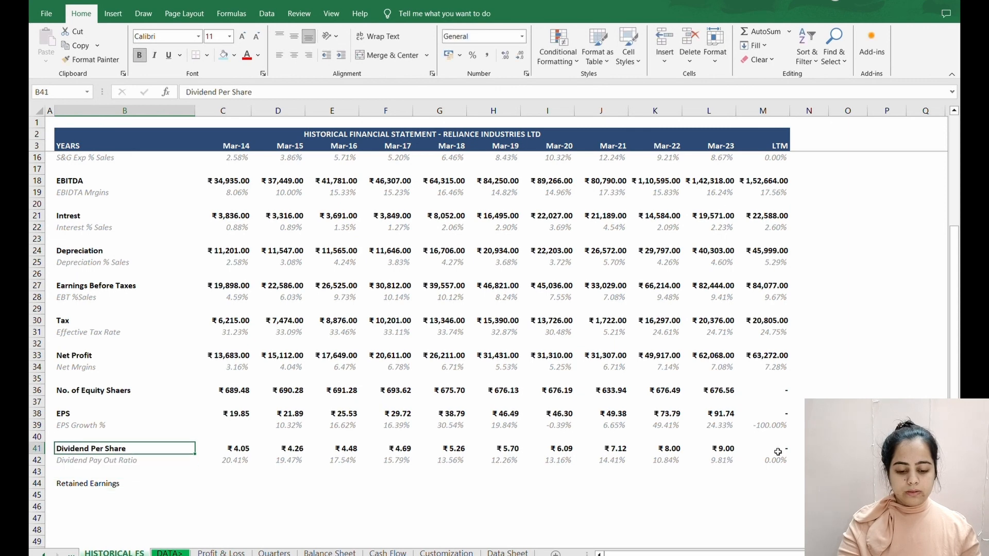
pyautogui.keyDown('shift'); pyautogui.click(778, 452); pyautogui.keyUp('shift')
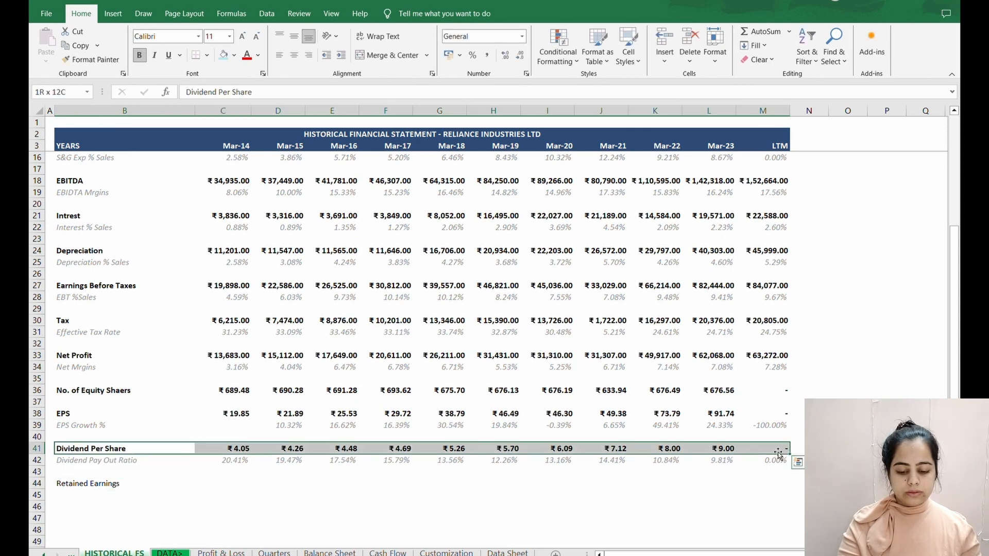
pyautogui.hotkey('ctrl', 'c')
pyautogui.press('Down')
pyautogui.press('Down')
pyautogui.press('Down')
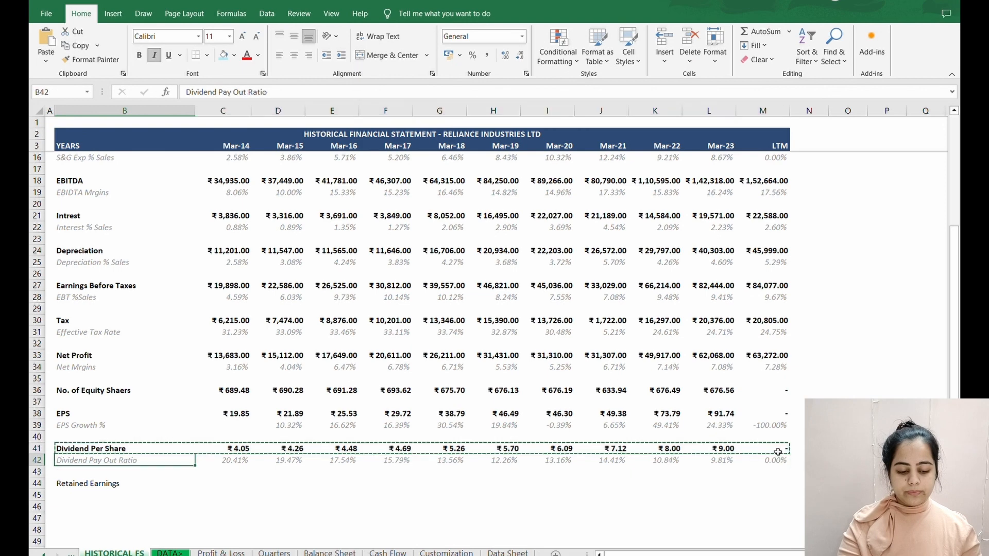
pyautogui.hotkey('shift', 'Right')
pyautogui.hotkey('shift', 'Right')
pyautogui.hotkey('shift', 'Right')
pyautogui.hotkey('shift', 'Right')
pyautogui.hotkey('shift', 'Right')
pyautogui.hotkey('shift', 'Right')
pyautogui.hotkey('shift', 'Right')
pyautogui.hotkey('shift', 'Right')
pyautogui.hotkey('shift', 'Right')
pyautogui.hotkey('shift', 'Right')
pyautogui.hotkey('shift', 'Right')
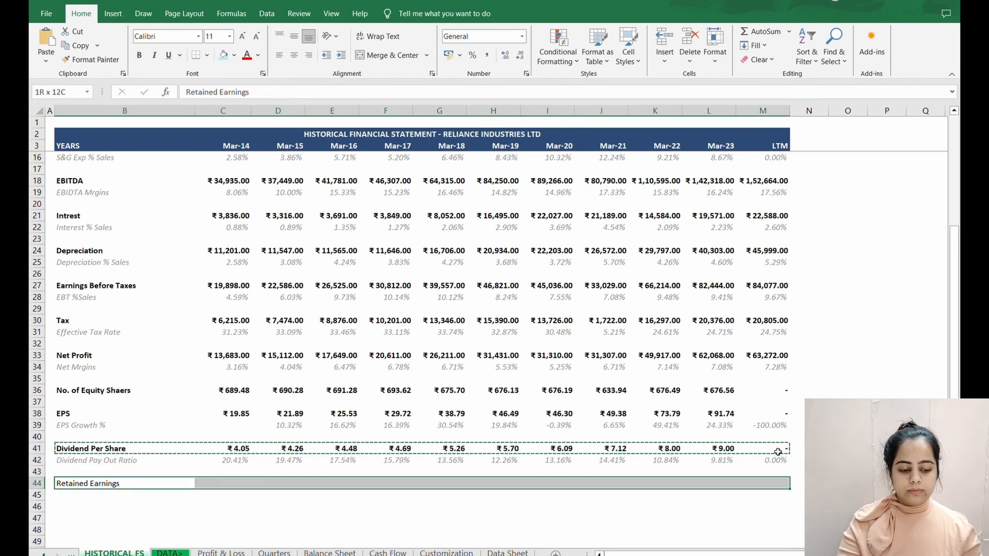
pyautogui.hotkey('ctrl', 'alt', 'v')
pyautogui.press('t')
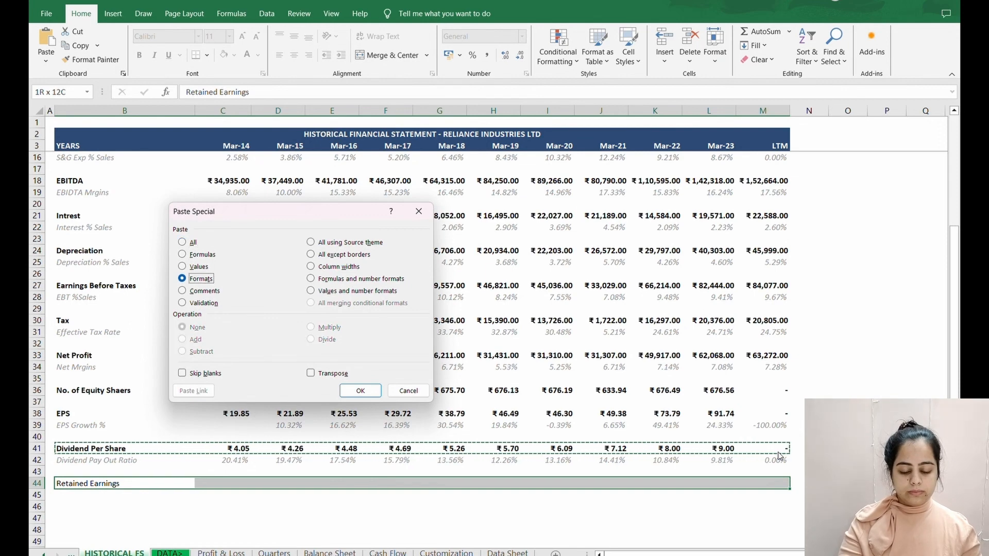
pyautogui.press('Return')
pyautogui.press('Escape')
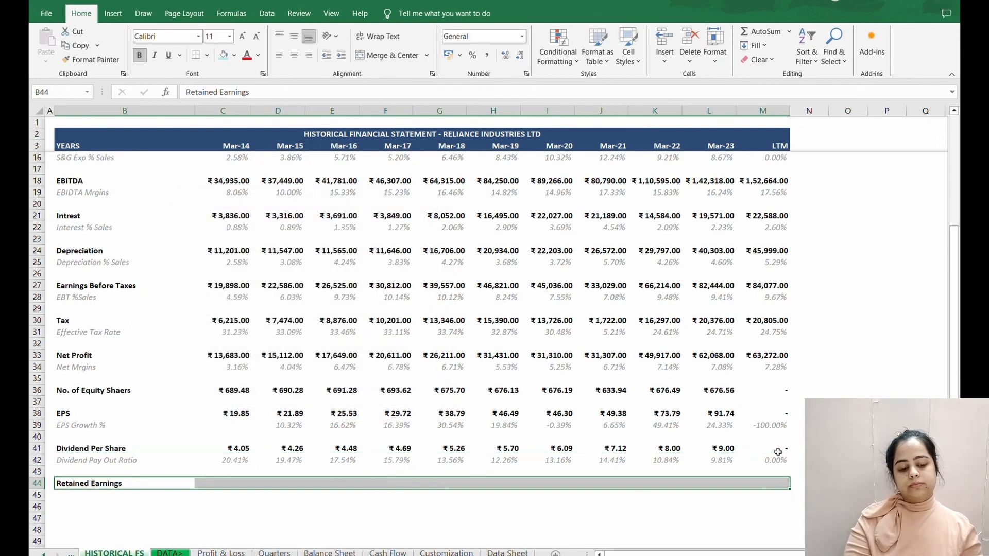
# Begin a formula in C44, the Mar-14 cell of the Retained Earnings row
pyautogui.press('Right')
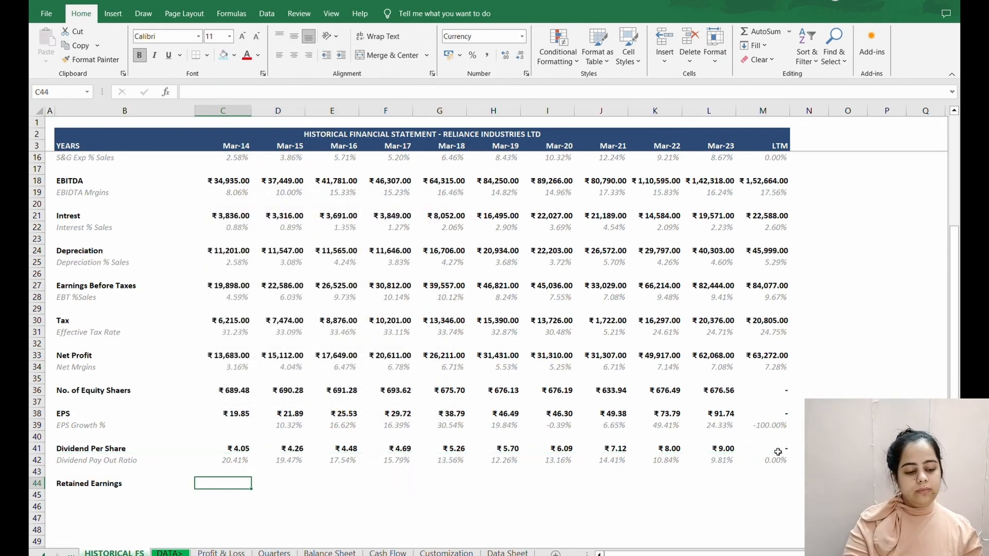
pyautogui.write('=')
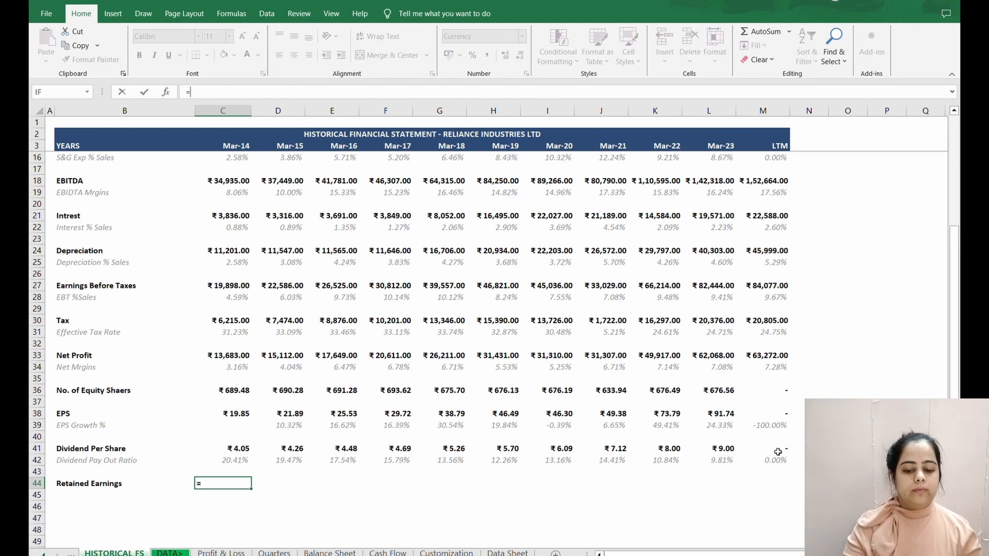
pyautogui.press('Up')
pyautogui.press('Up')
pyautogui.press('Up')
pyautogui.write('-')
pyautogui.press('Up')
pyautogui.press('Up')
pyautogui.press('Up')
pyautogui.press('Up')
pyautogui.press('Up')
pyautogui.press('Up')
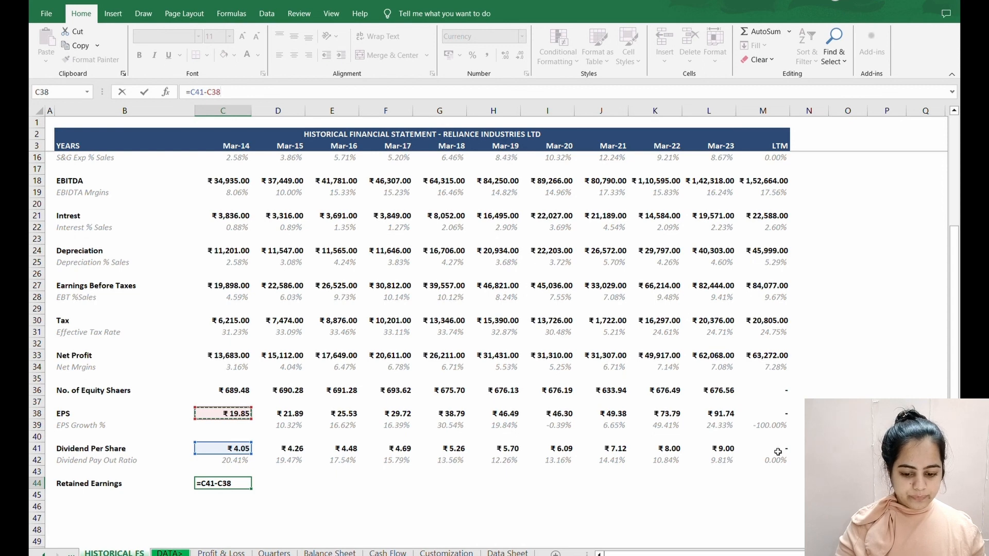
pyautogui.press('BackSpace')
pyautogui.press('BackSpace')
pyautogui.press('BackSpace')
pyautogui.press('BackSpace')
pyautogui.press('BackSpace')
pyautogui.press('BackSpace')
pyautogui.press('BackSpace')
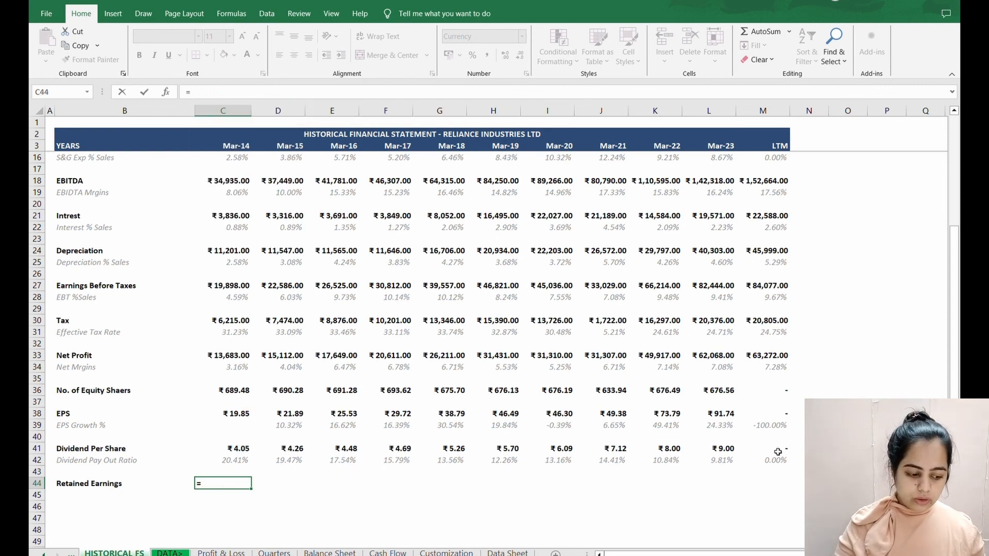
# Complete the Mar-14 Retained Earnings formula in C44 as =IFERROR(1-C42,0), subtracting the dividend payout ratio from 1
pyautogui.write('iferror')
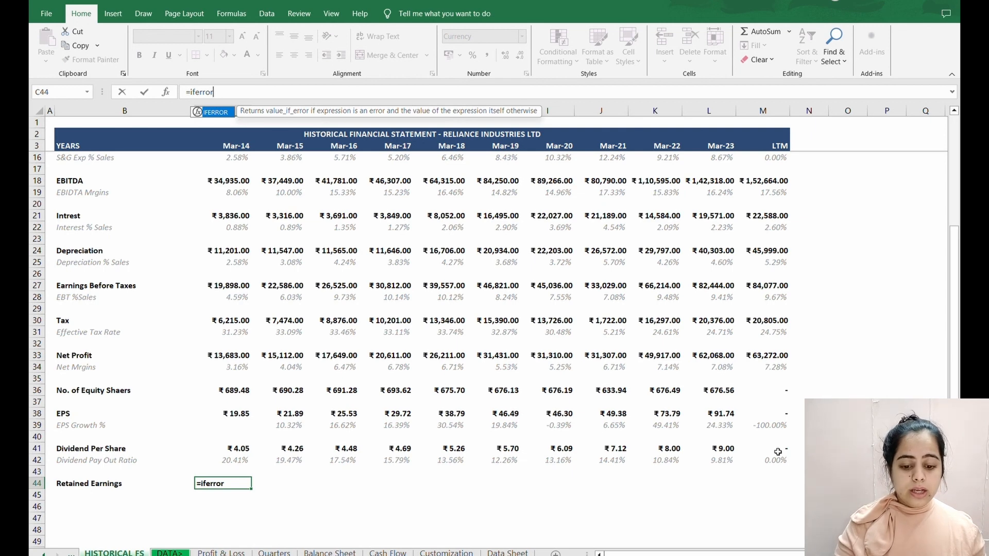
pyautogui.write('(1-')
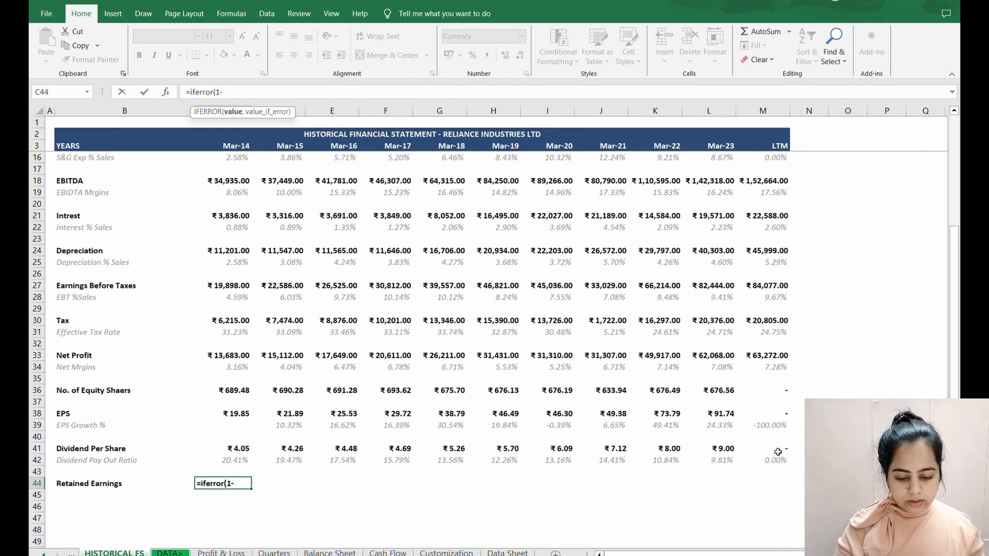
pyautogui.press('Up')
pyautogui.press('Up')
pyautogui.press('Up')
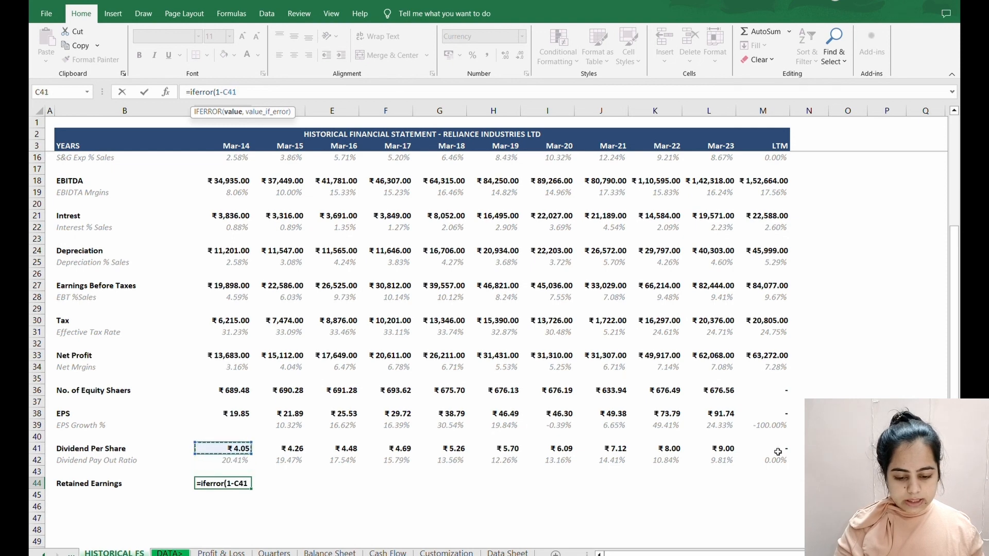
pyautogui.press('Down')
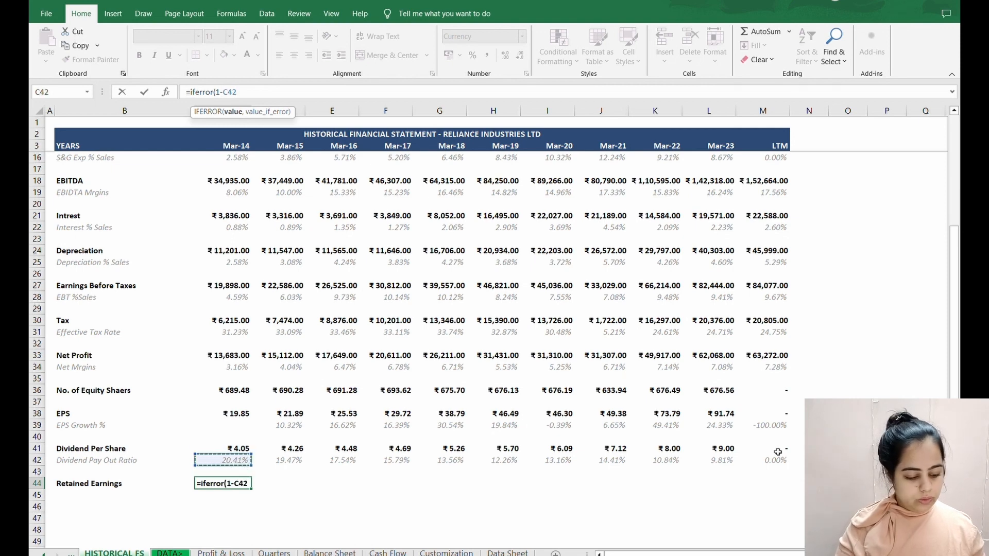
pyautogui.write(',')
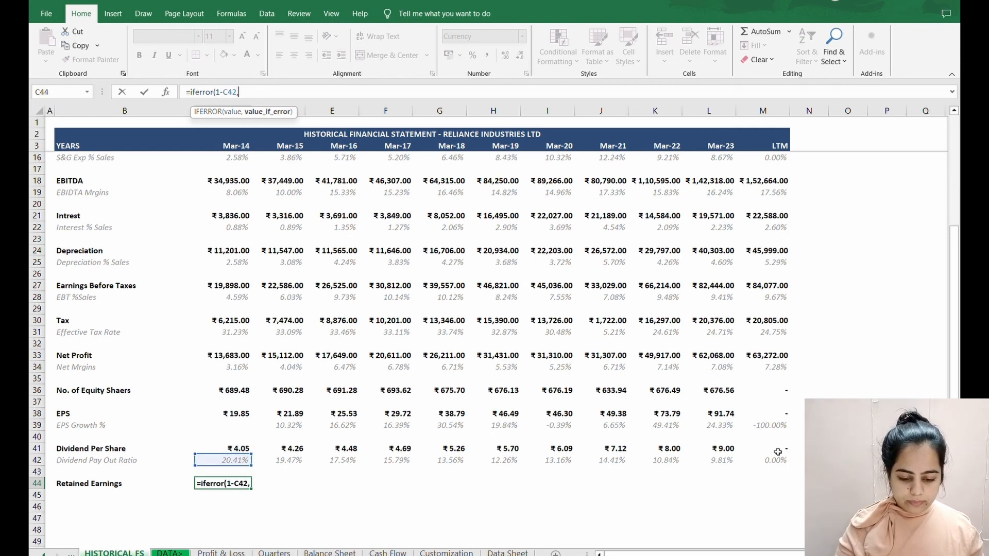
pyautogui.write('0)')
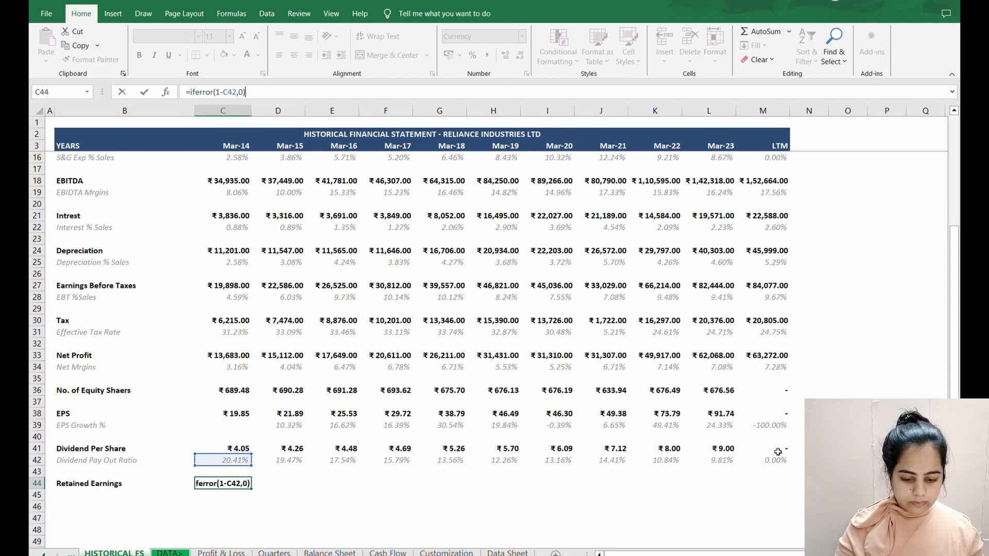
pyautogui.press('Return')
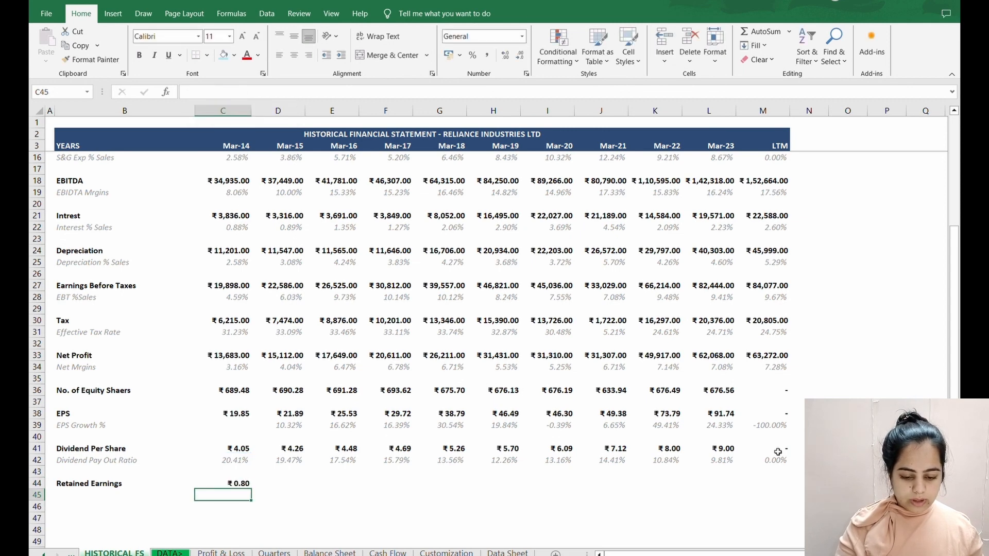
# Format the Mar-14 Retained Earnings value in C44 as a percentage
pyautogui.press('Up')
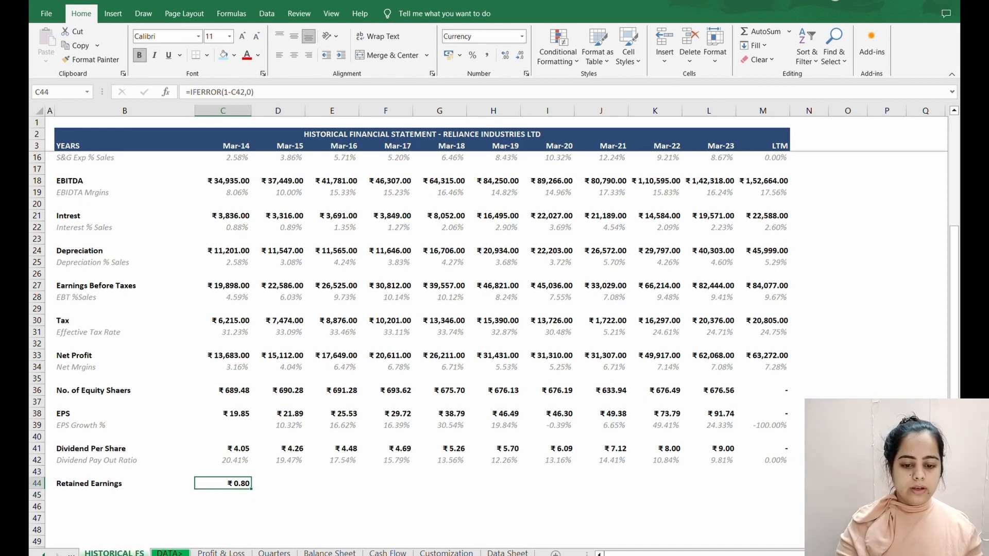
pyautogui.press('alt')
pyautogui.press('h')
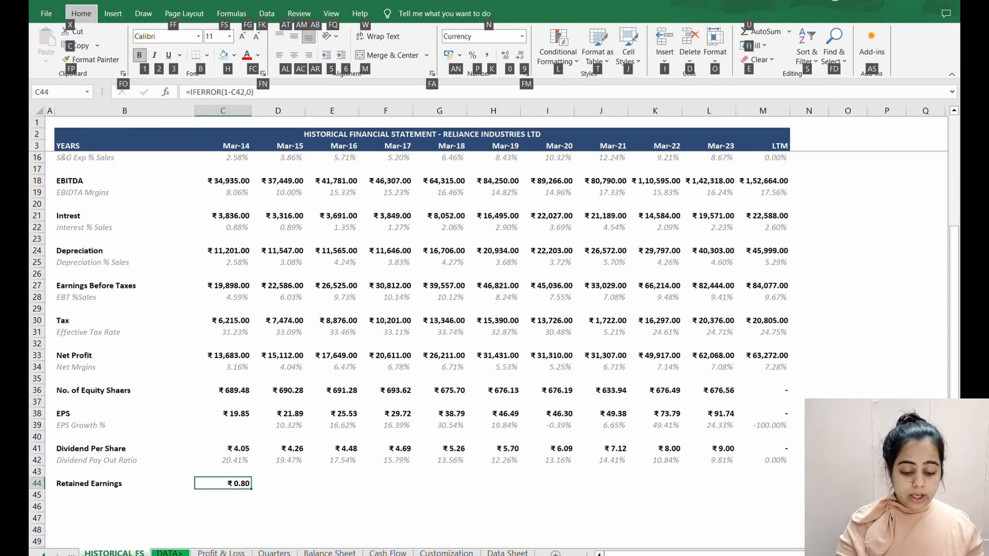
pyautogui.press('p')
pyautogui.press('Right')
pyautogui.press('Left')
# Copy the Retained Earnings formula and its percentage format from C44 across the row through the LTM column, M44
pyautogui.hotkey('ctrl', 'c')
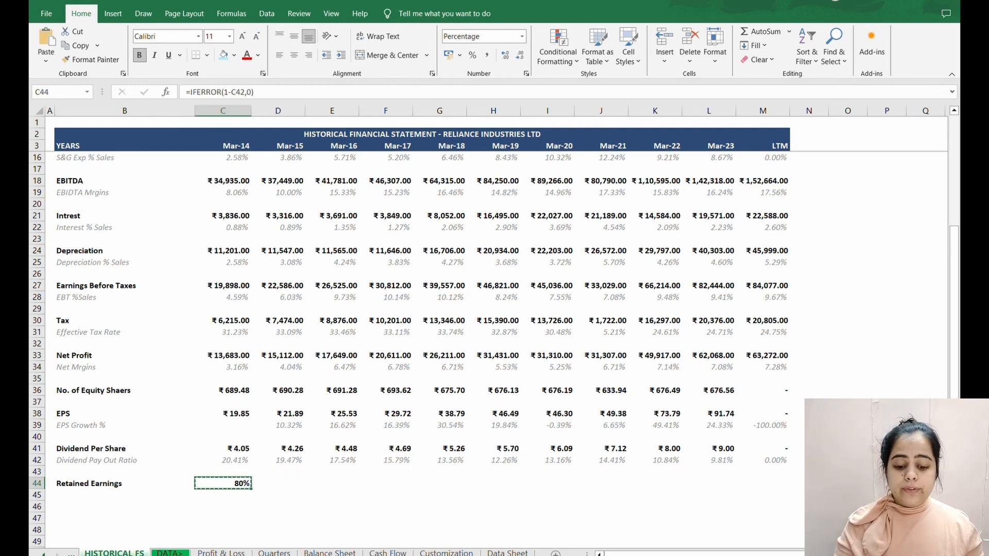
pyautogui.hotkey('shift', 'Right')
pyautogui.hotkey('shift', 'Right')
pyautogui.hotkey('shift', 'Right')
pyautogui.hotkey('shift', 'Right')
pyautogui.hotkey('shift', 'Right')
pyautogui.hotkey('shift', 'Right')
pyautogui.hotkey('shift', 'Right')
pyautogui.hotkey('shift', 'Right')
pyautogui.hotkey('shift', 'Right')
pyautogui.hotkey('shift', 'Right')
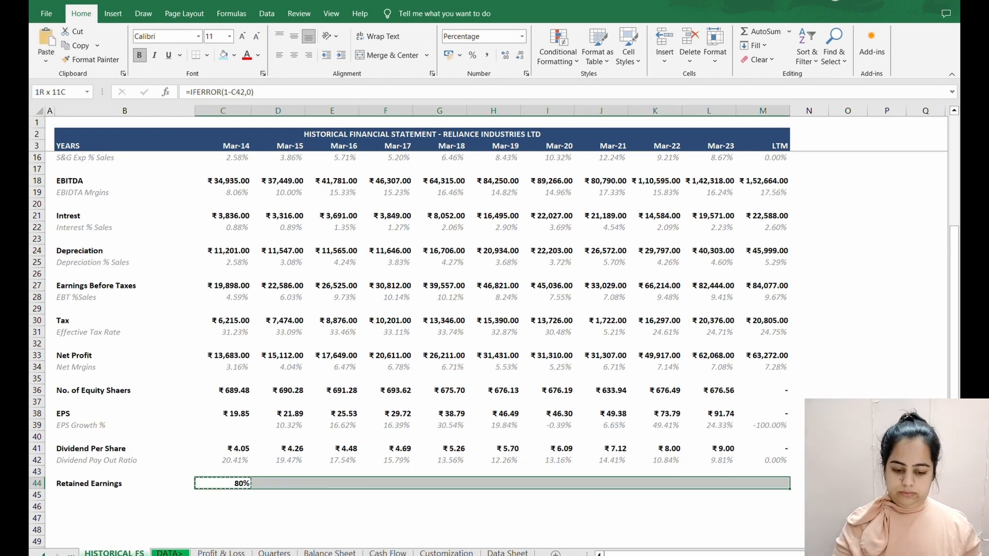
pyautogui.press('Return')
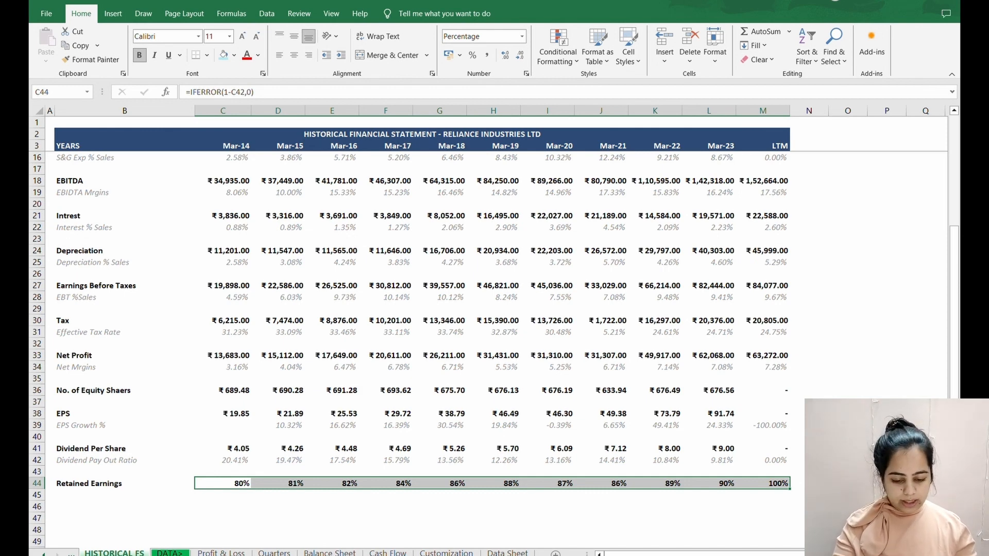
# Select the LTM cell of the equity shares row, M36
pyautogui.click(770, 389)
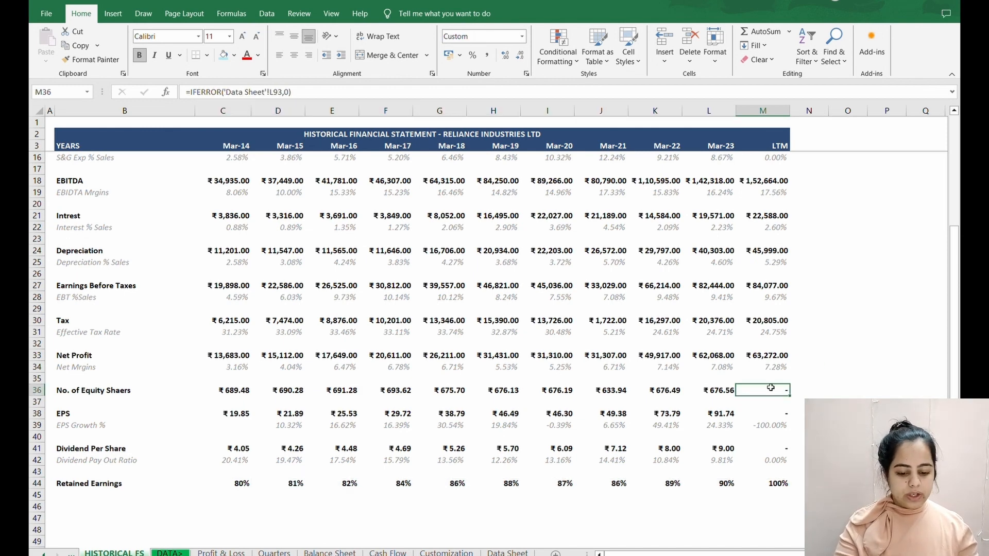